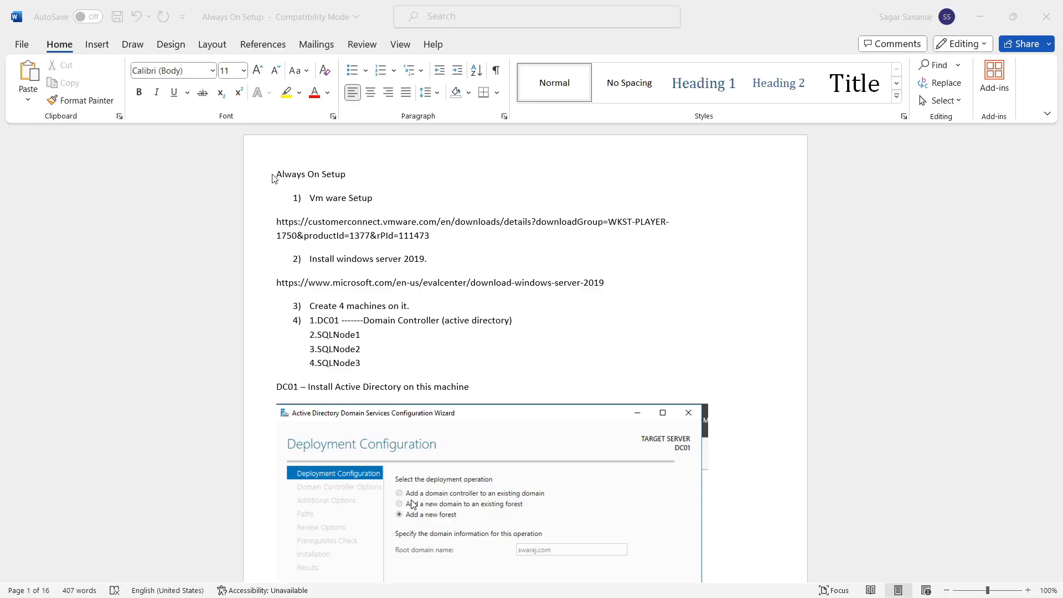
# Step: In the setup notes, highlight the VMware setup, download link, Windows Server install and four-machine steps
pyautogui.click(318, 201)
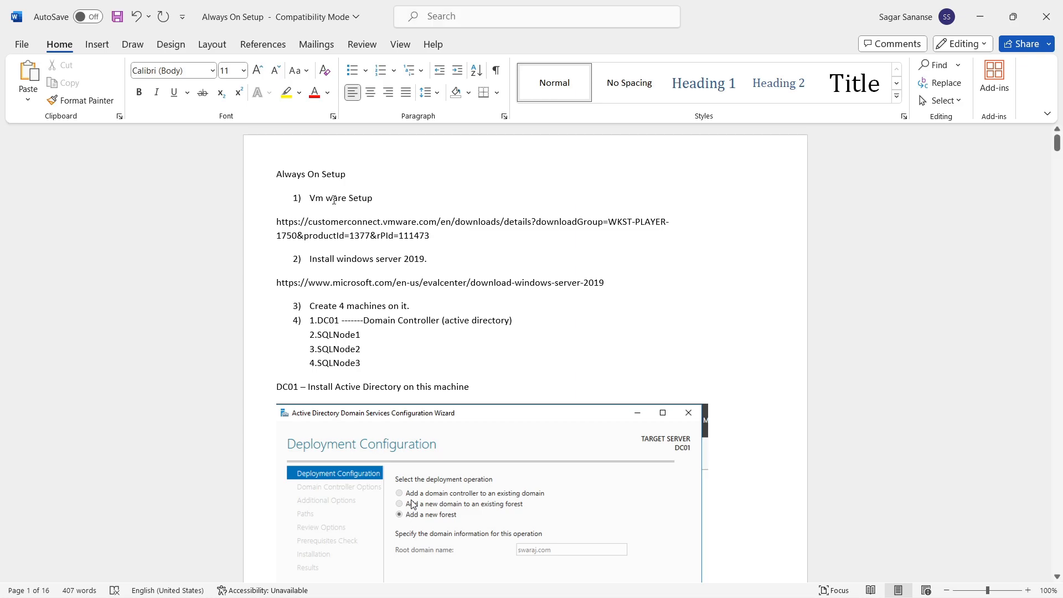
pyautogui.tripleClick(387, 198)
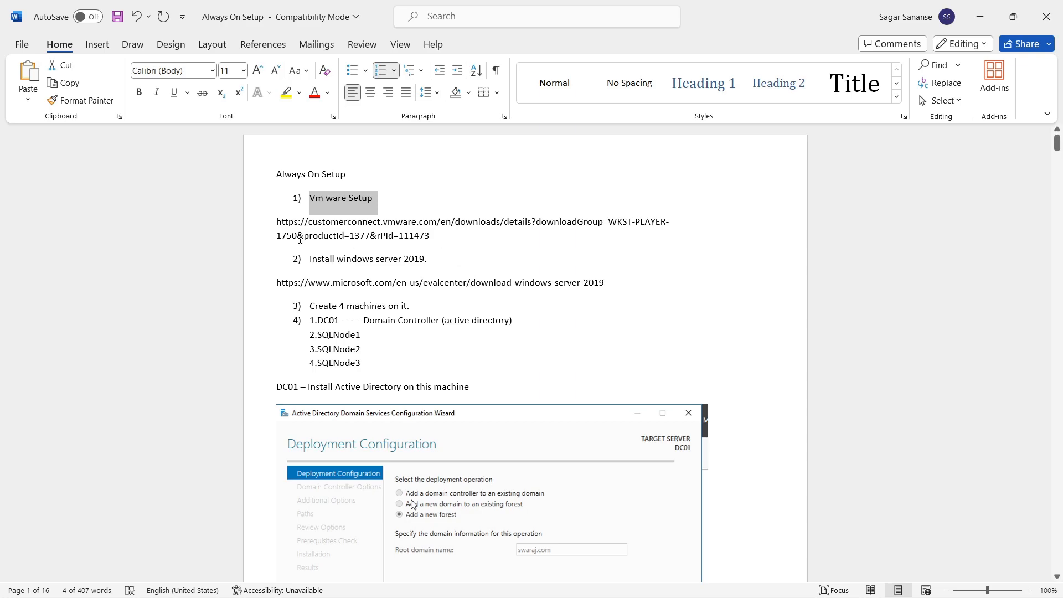
pyautogui.moveTo(282, 224); pyautogui.dragTo(398, 242)
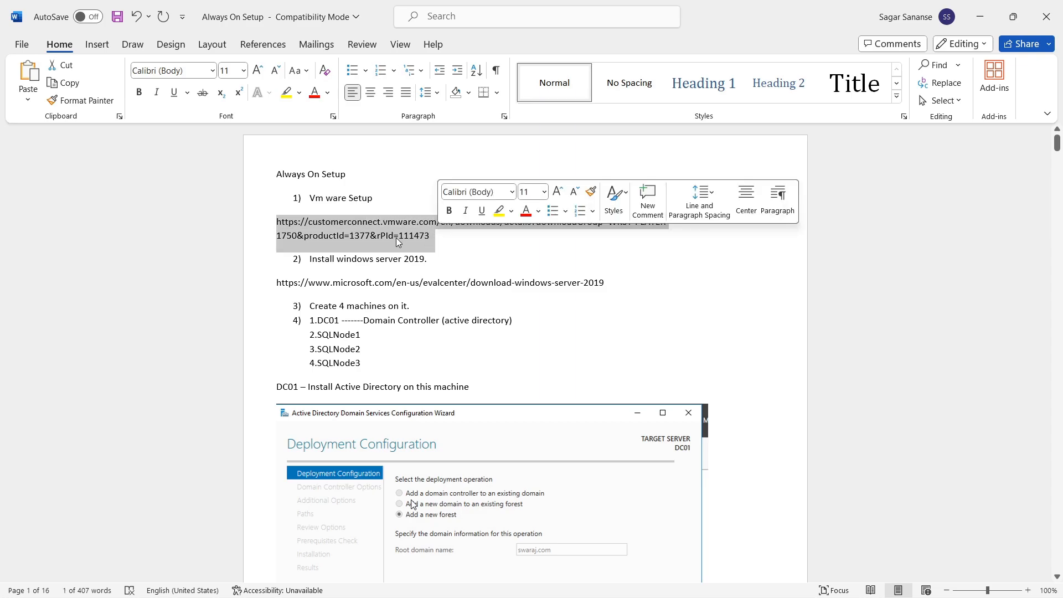
pyautogui.click(309, 261)
pyautogui.moveTo(309, 260); pyautogui.dragTo(457, 265)
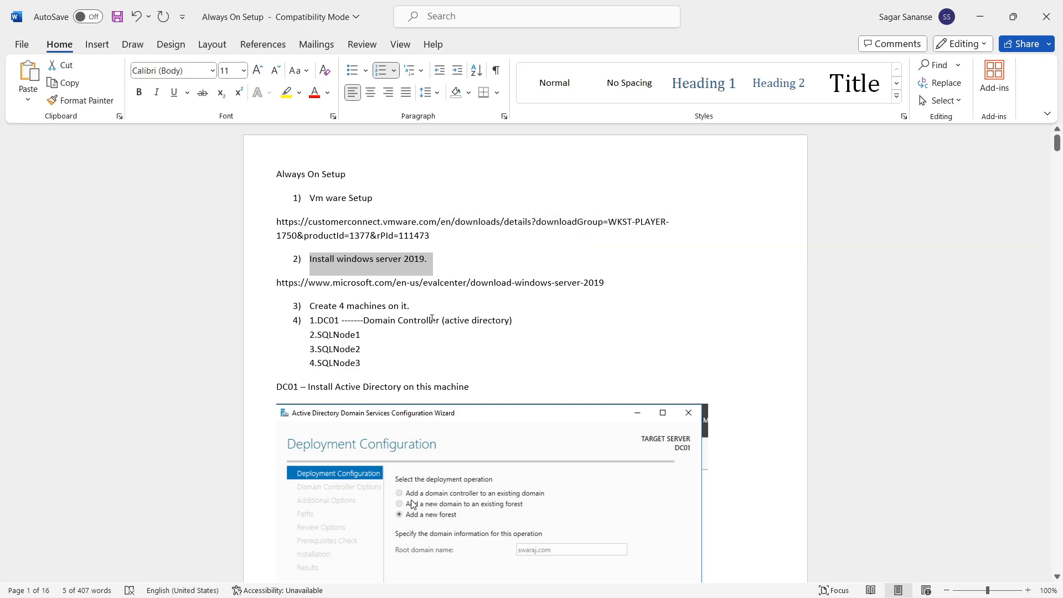
pyautogui.moveTo(426, 307); pyautogui.dragTo(308, 307)
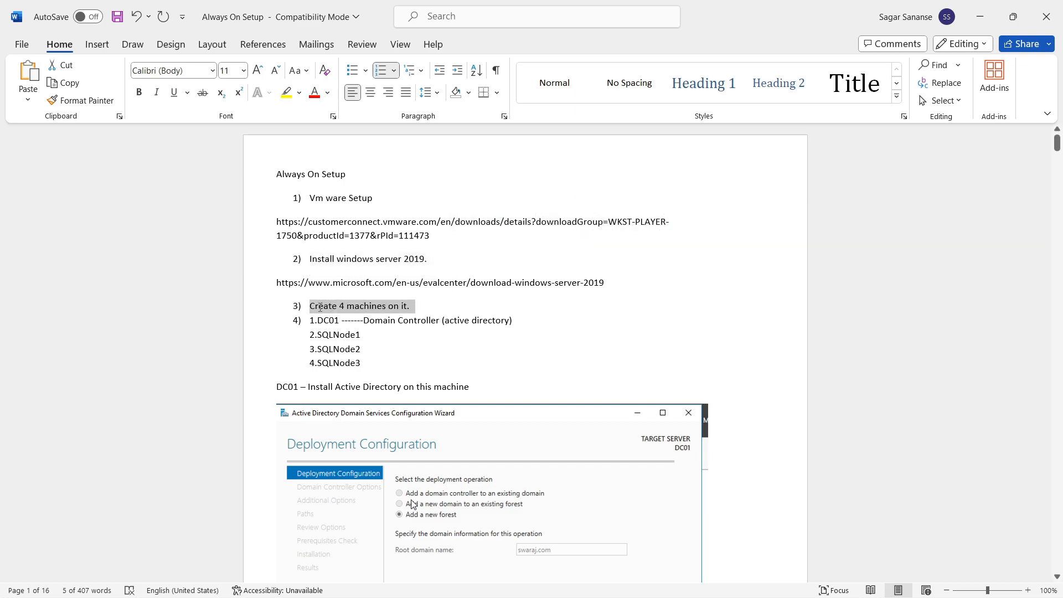
pyautogui.scroll(-1, 480, 322)
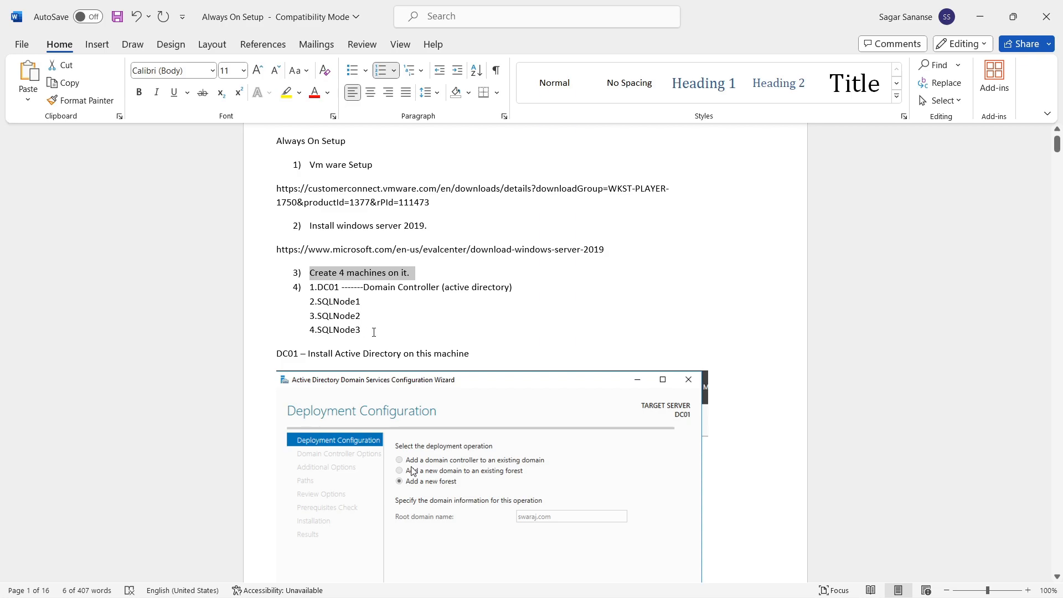
pyautogui.click(437, 331)
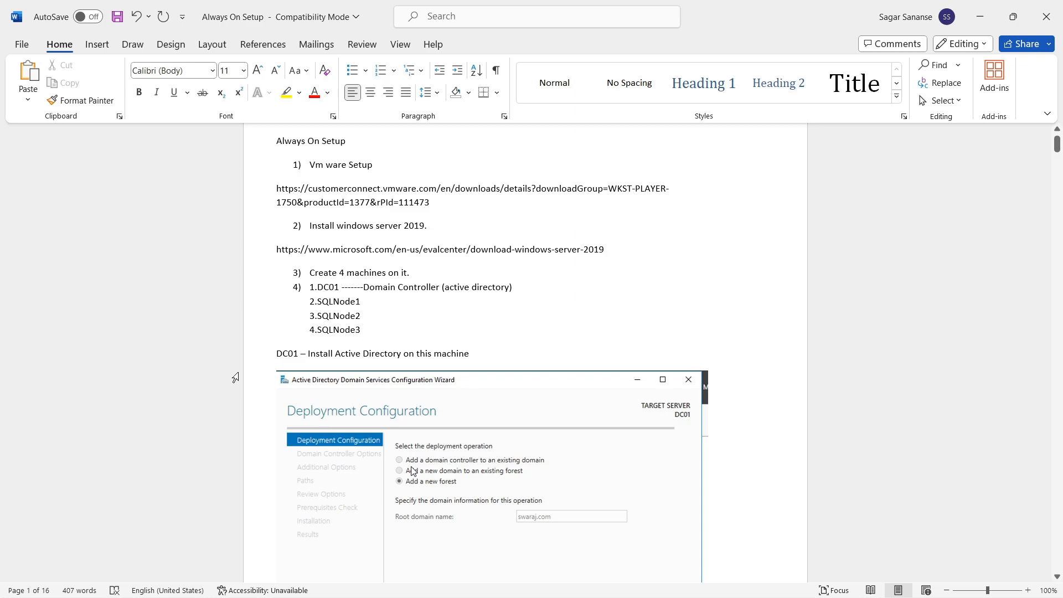
# Step: Scroll down to the swaraj.com domain name and DC01 domain user lines
pyautogui.scroll(-3, 629, 319)
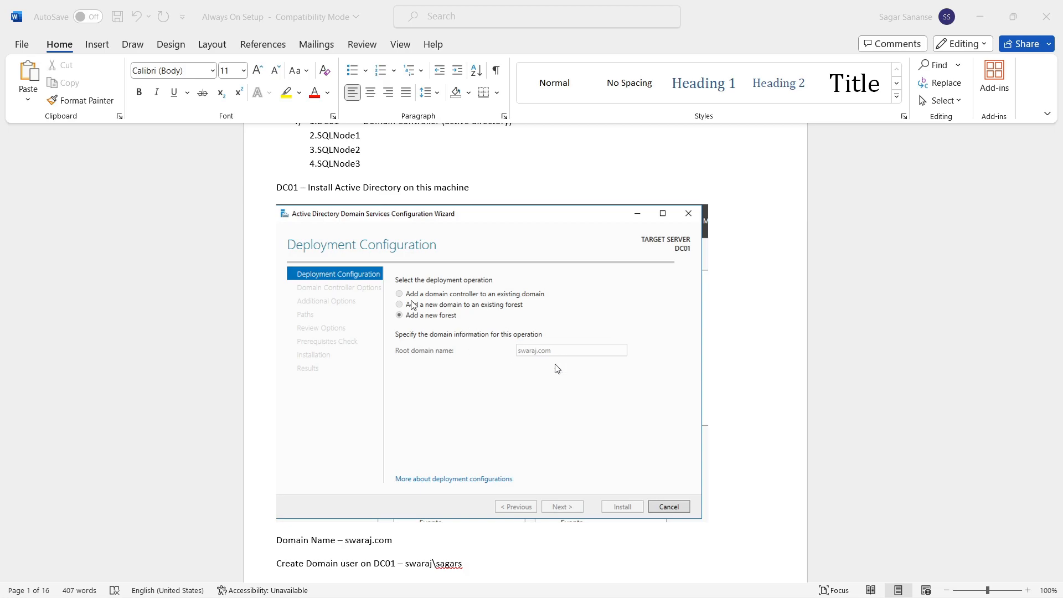
pyautogui.scroll(-2, 462, 415)
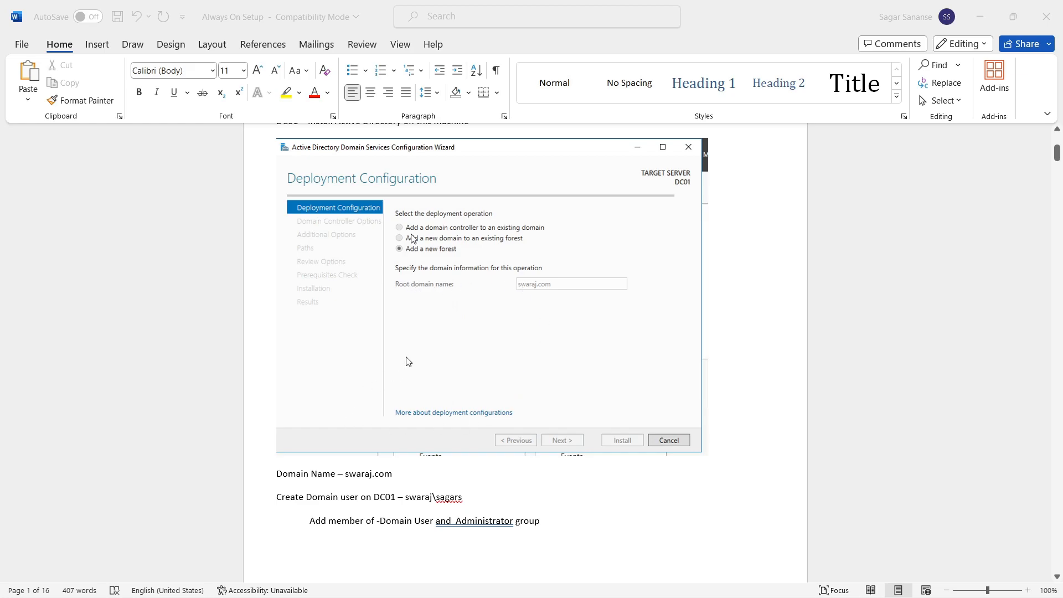
pyautogui.scroll(-2, 391, 397)
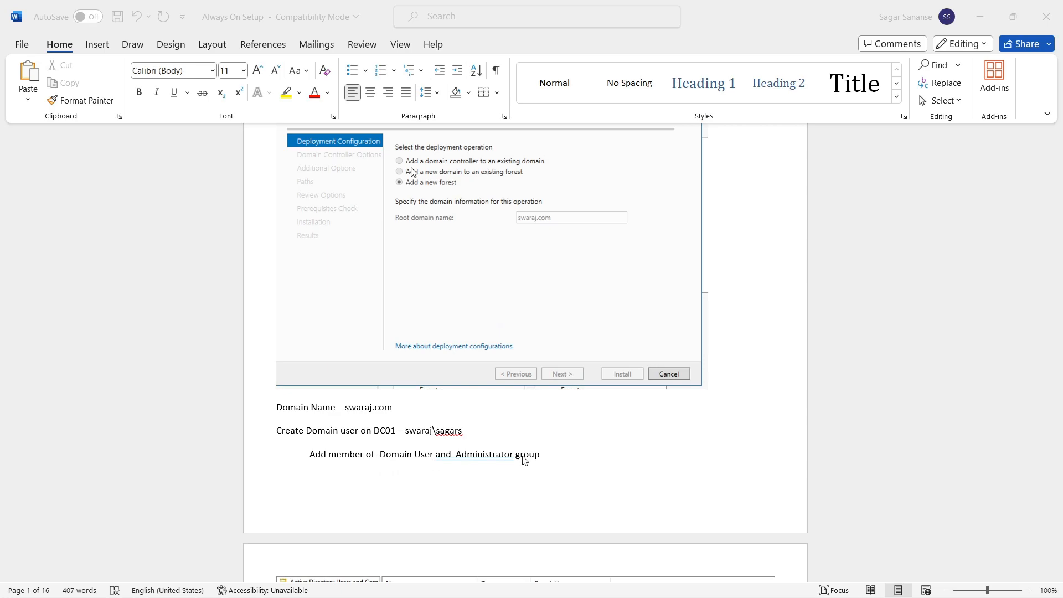
pyautogui.scroll(-7, 536, 463)
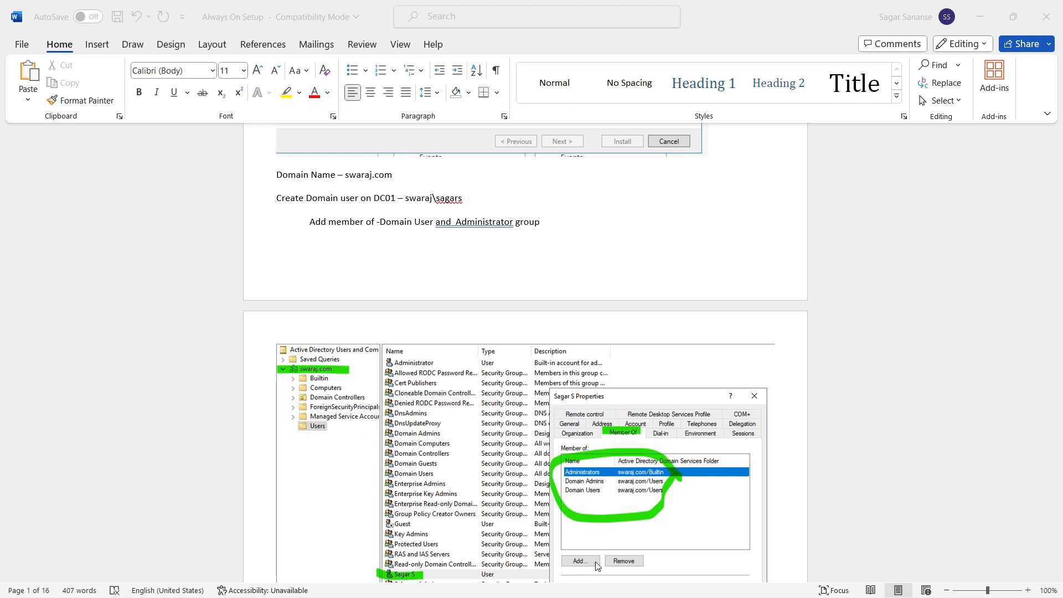
# Step: Scroll down to the IND time zone, SQLNode1 share and DC01 IP 10.1.1.21 notes
pyautogui.scroll(-1, 696, 501)
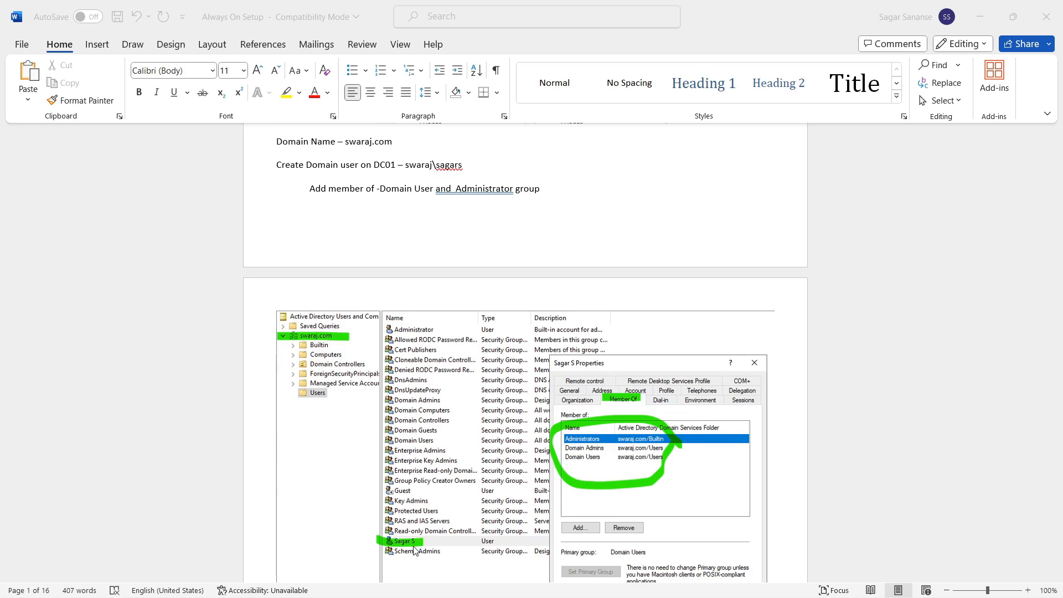
pyautogui.scroll(-3, 502, 459)
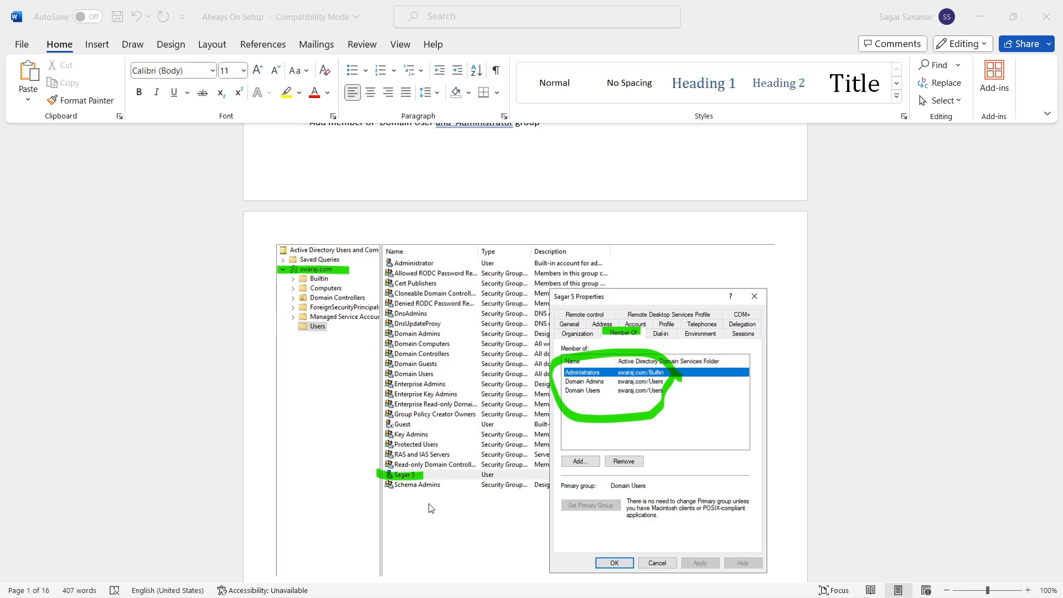
pyautogui.scroll(-6, 481, 491)
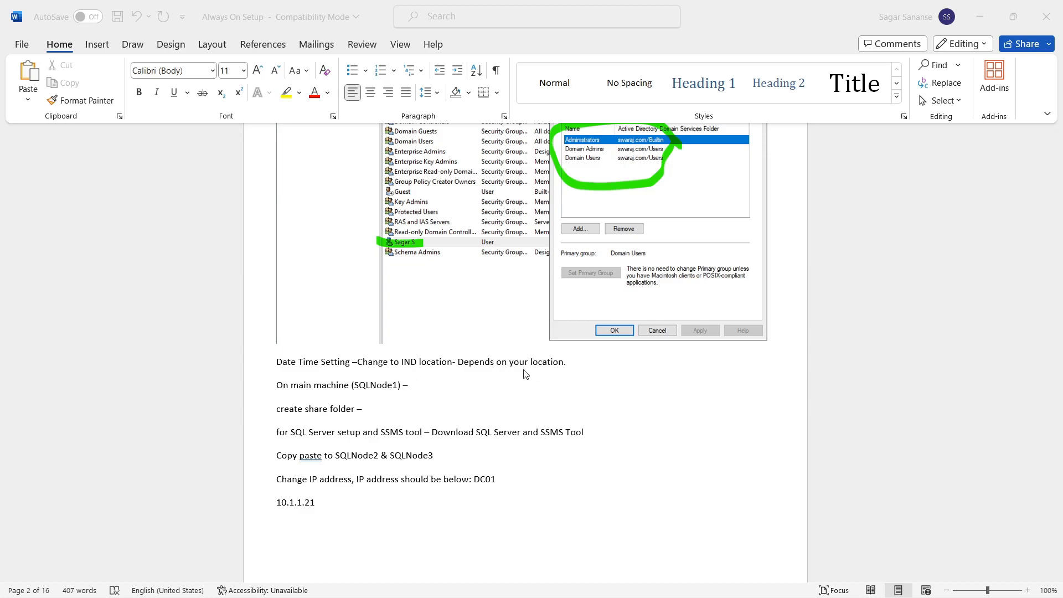
pyautogui.scroll(-1, 410, 430)
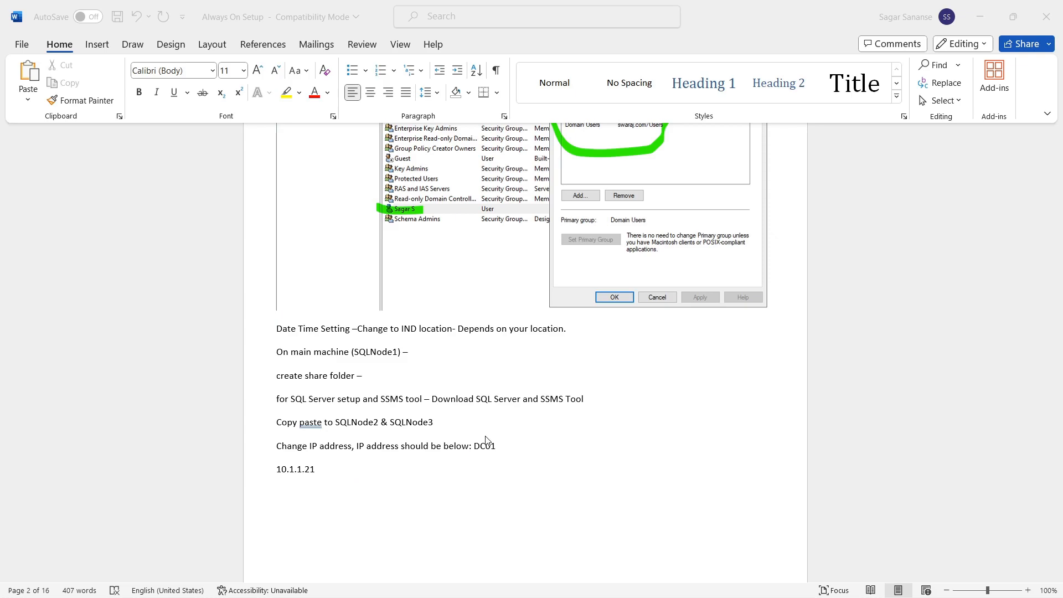
# Step: Scroll past the IPv4 screenshots to SQLNode2/3 IPs 10.1.1.23 and 10.1.1.24 and the remaining tasks
pyautogui.scroll(10, 485, 440)
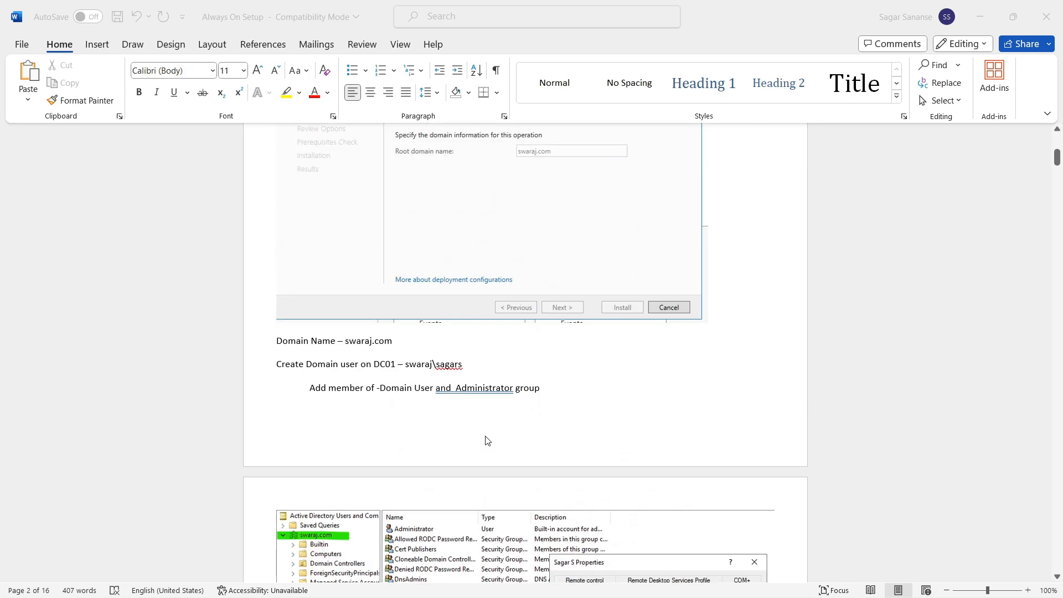
pyautogui.scroll(-10, 486, 440)
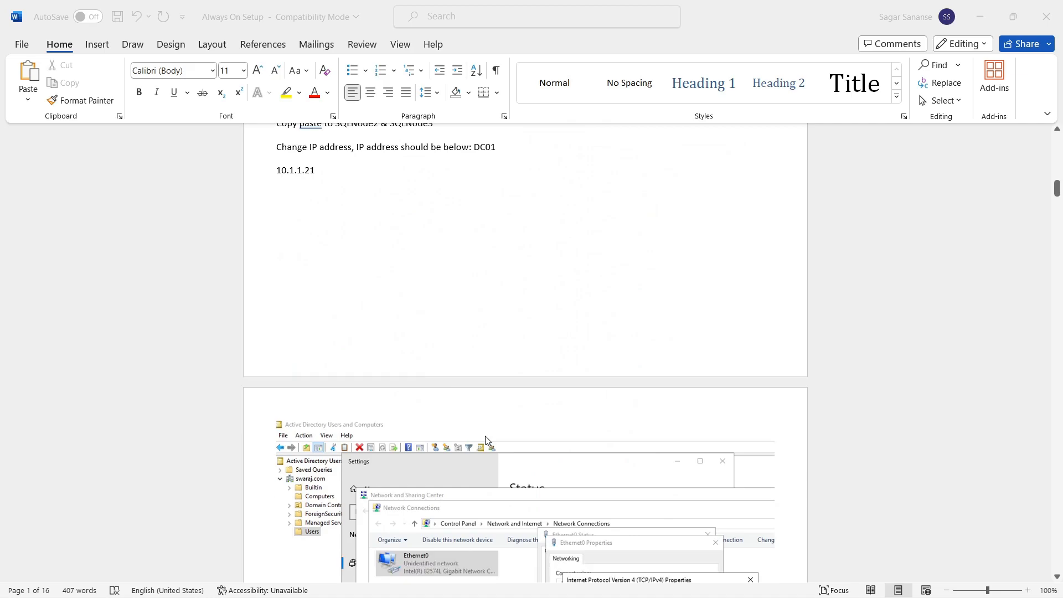
pyautogui.scroll(-2, 486, 440)
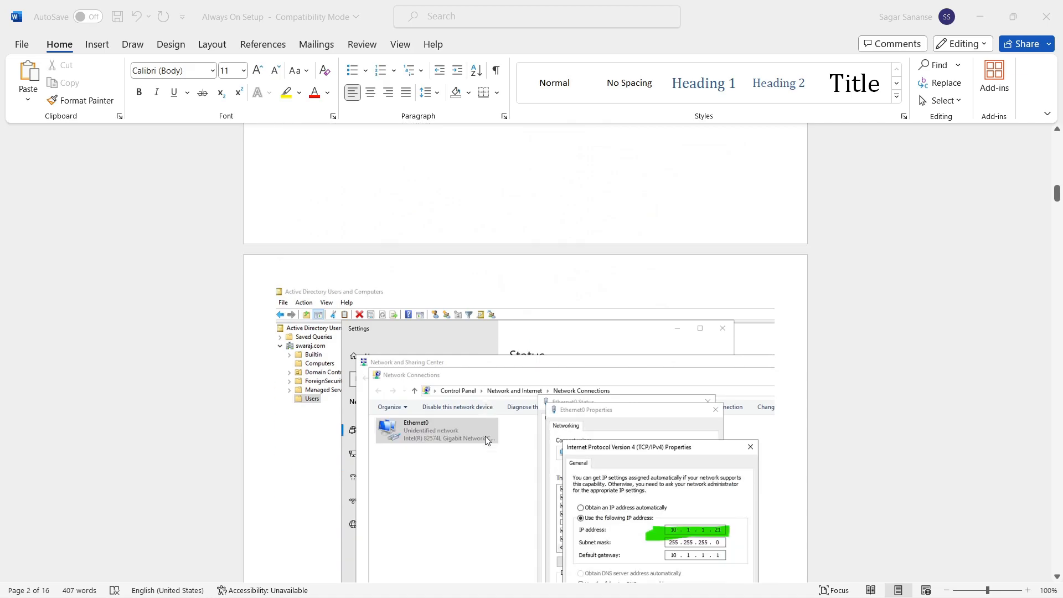
pyautogui.scroll(-1, 563, 451)
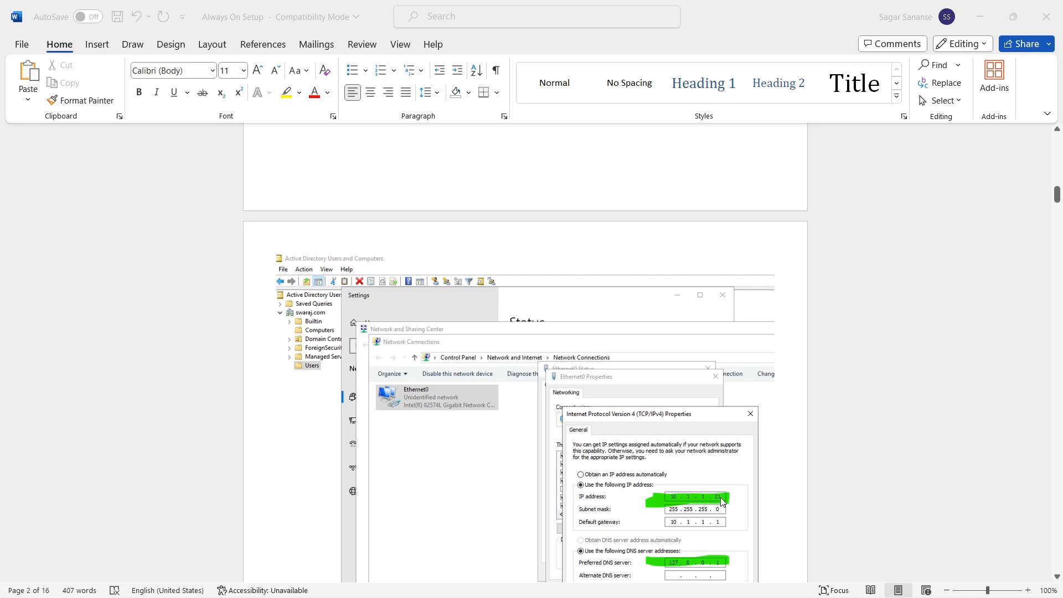
pyautogui.scroll(-3, 719, 498)
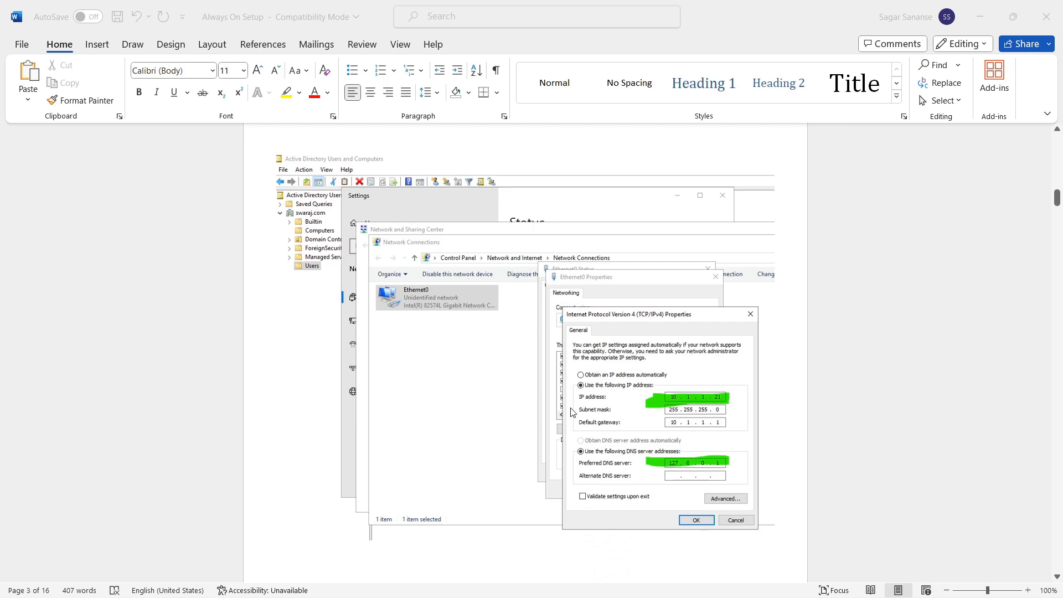
pyautogui.scroll(-12, 519, 446)
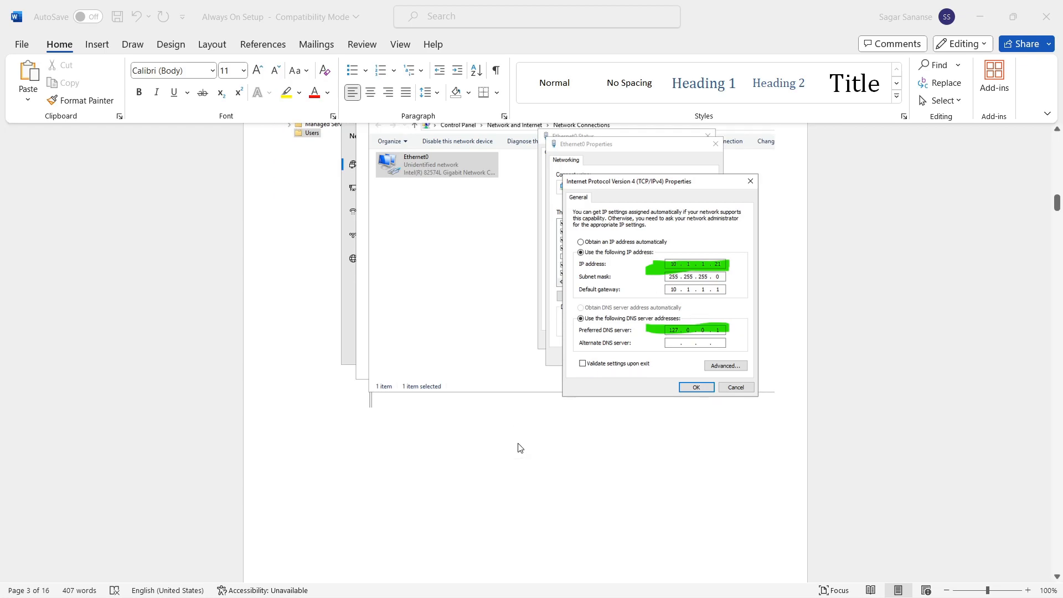
pyautogui.scroll(-6, 519, 447)
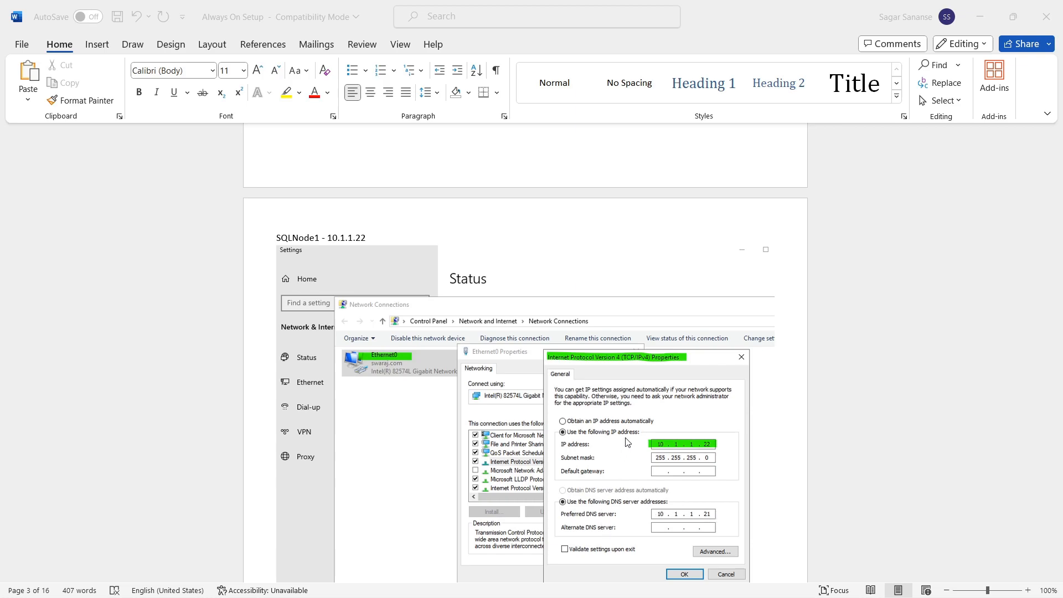
pyautogui.scroll(-5, 637, 465)
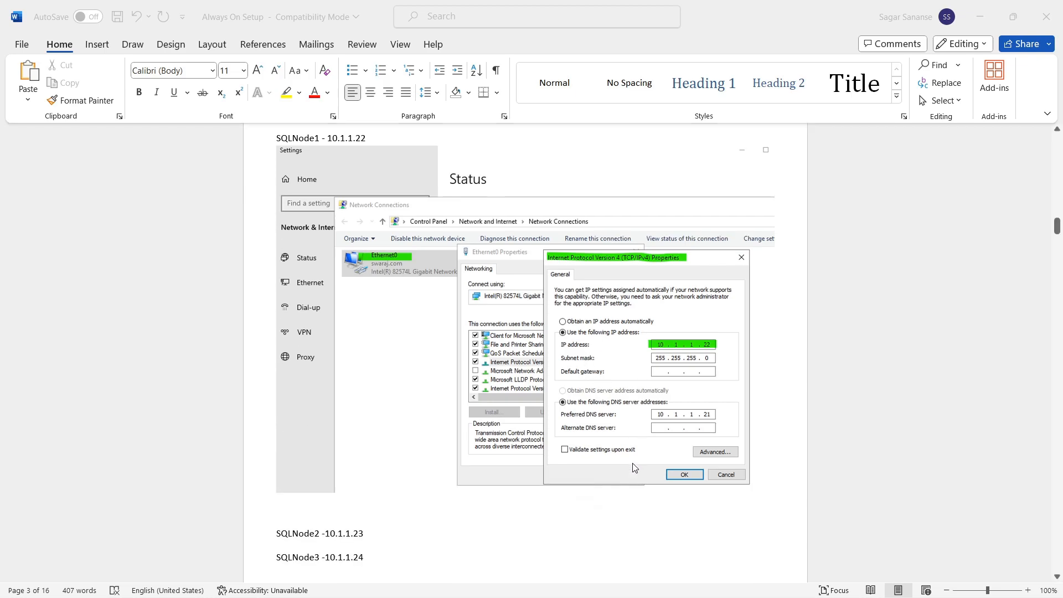
pyautogui.scroll(-3, 632, 465)
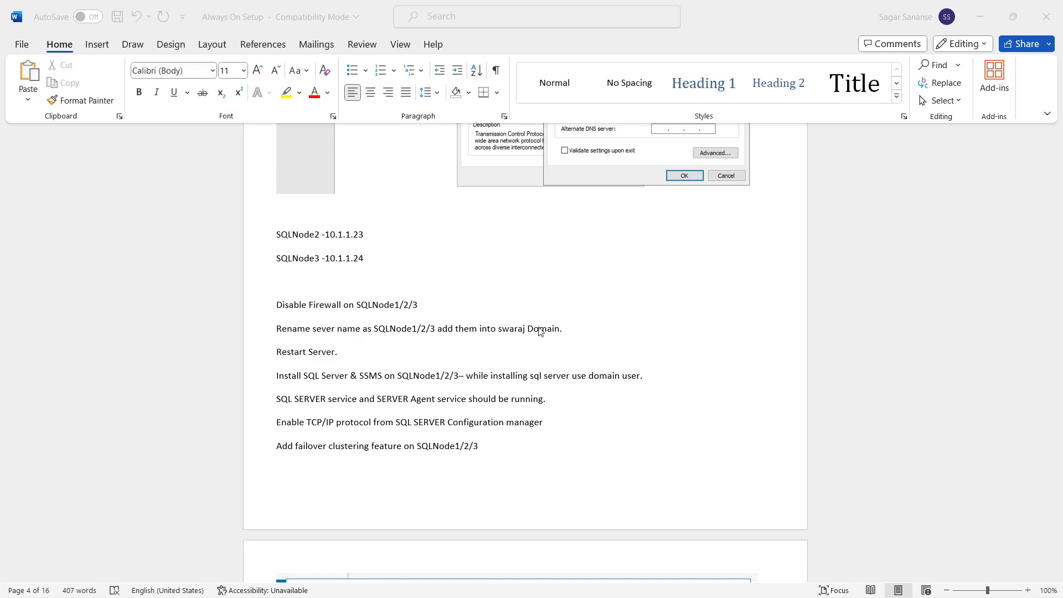
pyautogui.click(320, 329)
pyautogui.moveTo(277, 329); pyautogui.dragTo(580, 330)
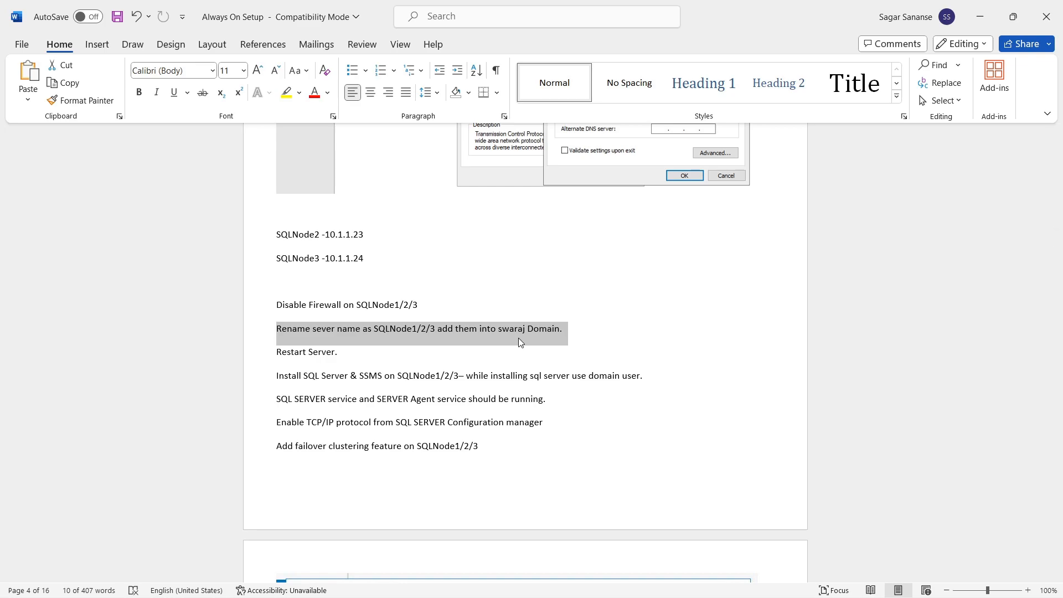
pyautogui.scroll(-2, 519, 341)
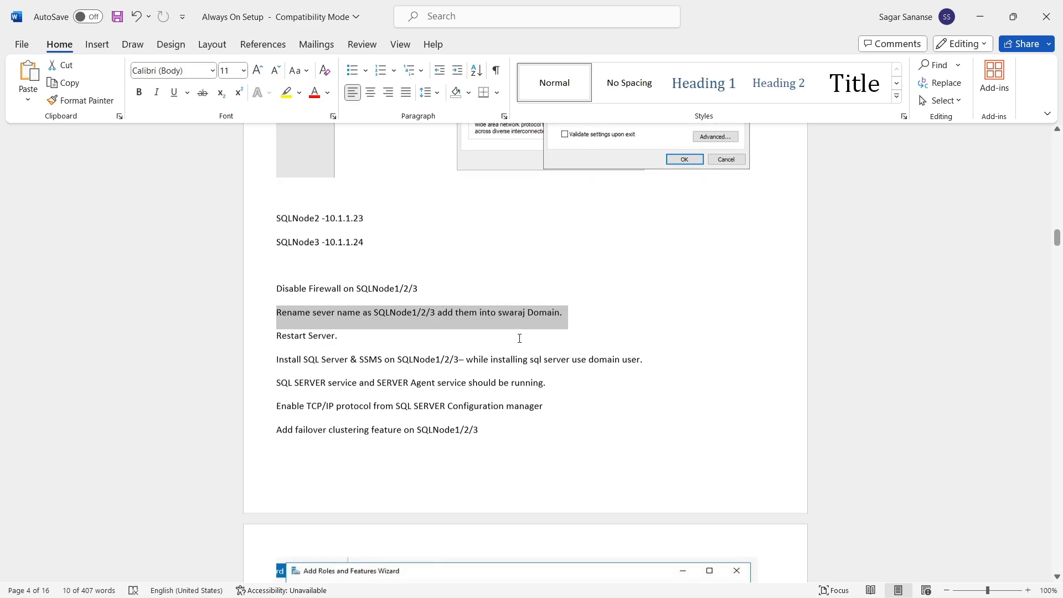
pyautogui.moveTo(276, 288); pyautogui.dragTo(356, 287)
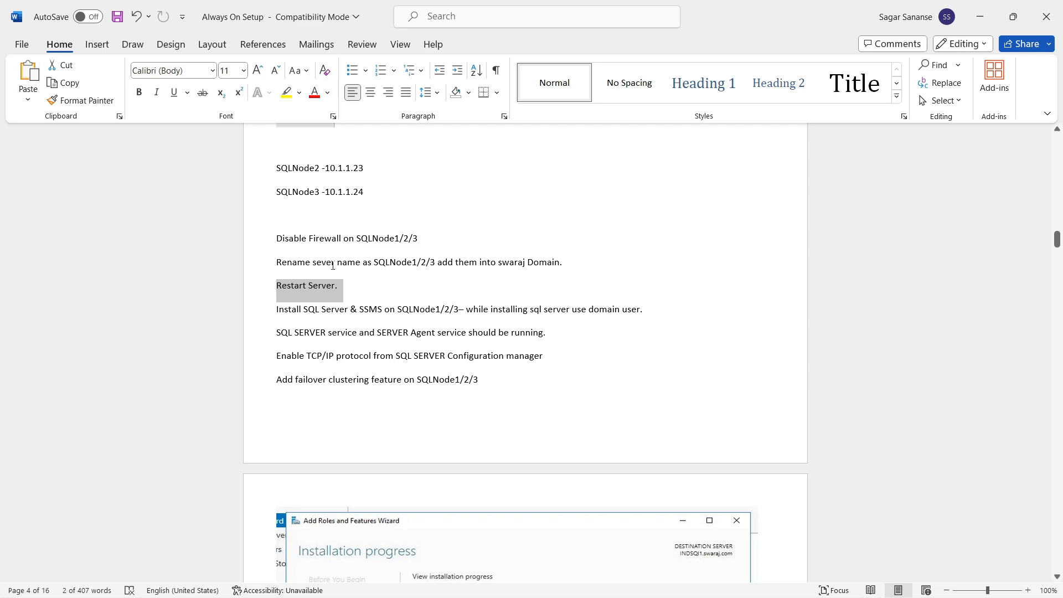
pyautogui.moveTo(278, 260); pyautogui.dragTo(546, 263)
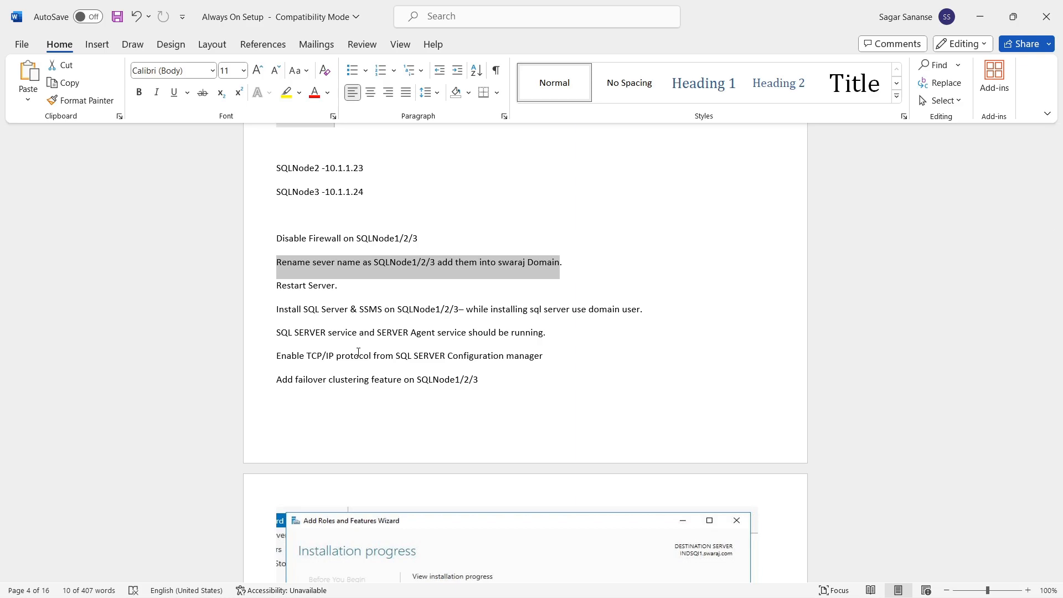
pyautogui.scroll(-3, 357, 382)
pyautogui.scroll(2, 404, 318)
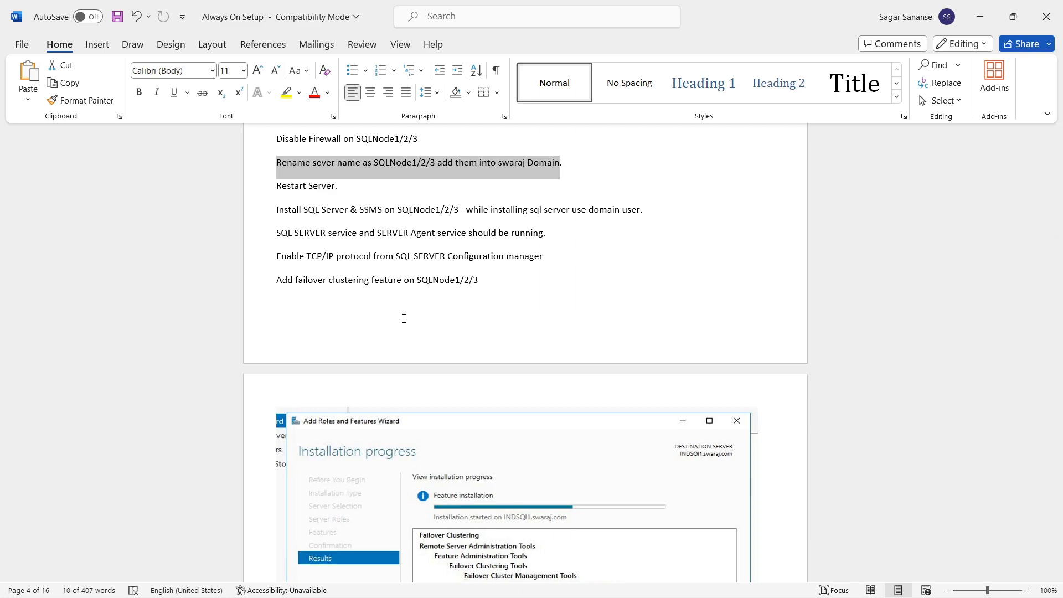
pyautogui.scroll(-1, 406, 408)
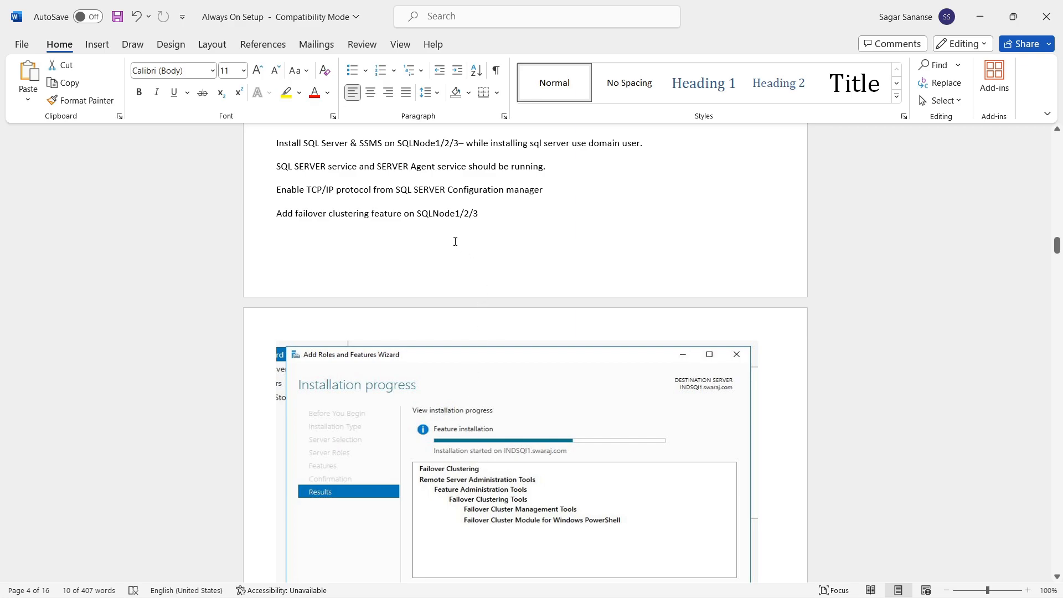
pyautogui.moveTo(277, 190); pyautogui.dragTo(453, 187)
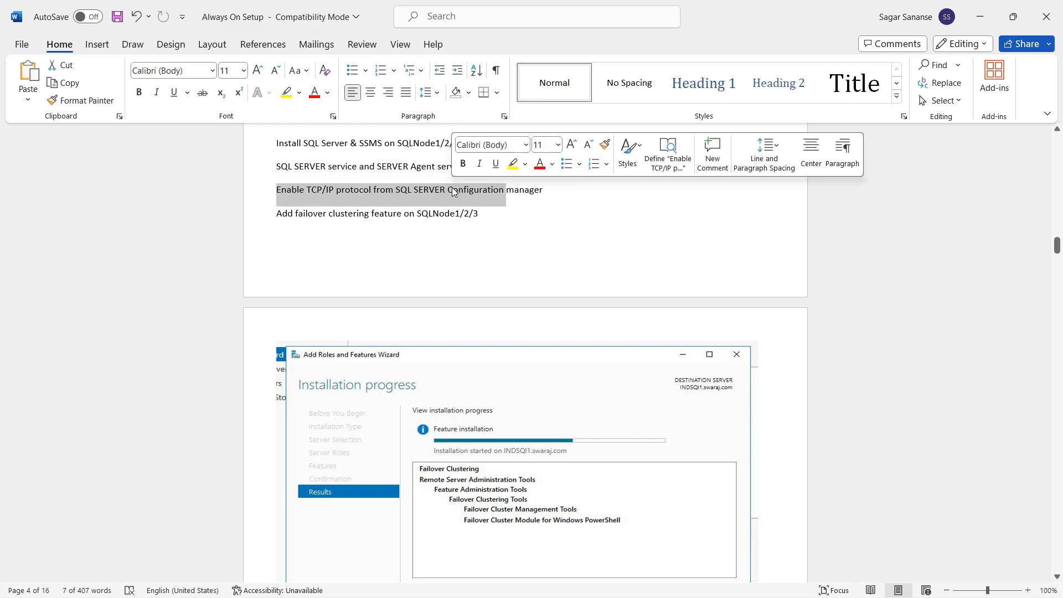
pyautogui.scroll(-3, 513, 341)
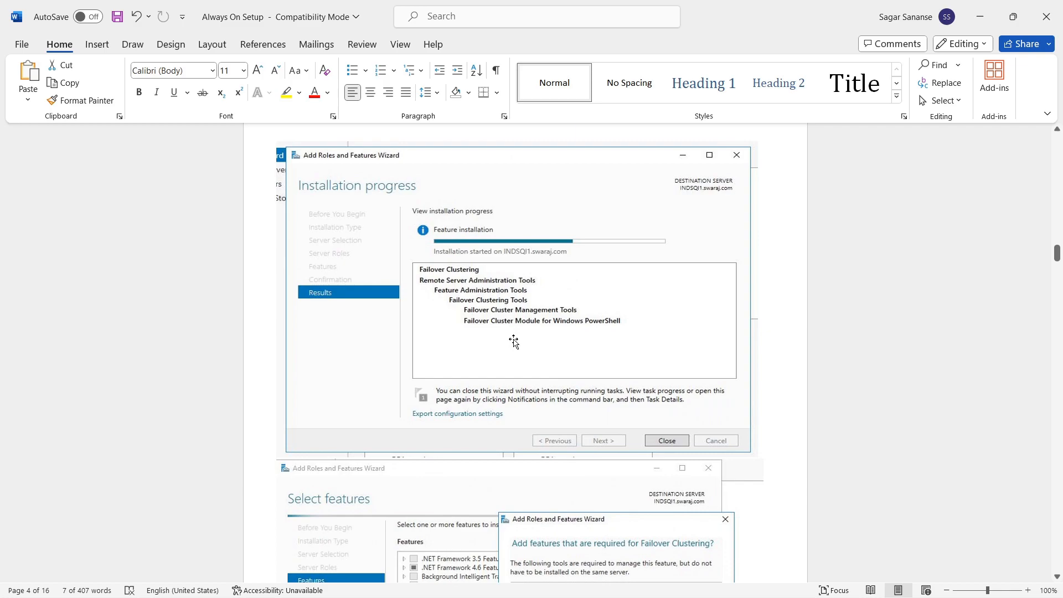
pyautogui.scroll(-1, 514, 341)
pyautogui.scroll(2, 462, 264)
pyautogui.scroll(2, 462, 264)
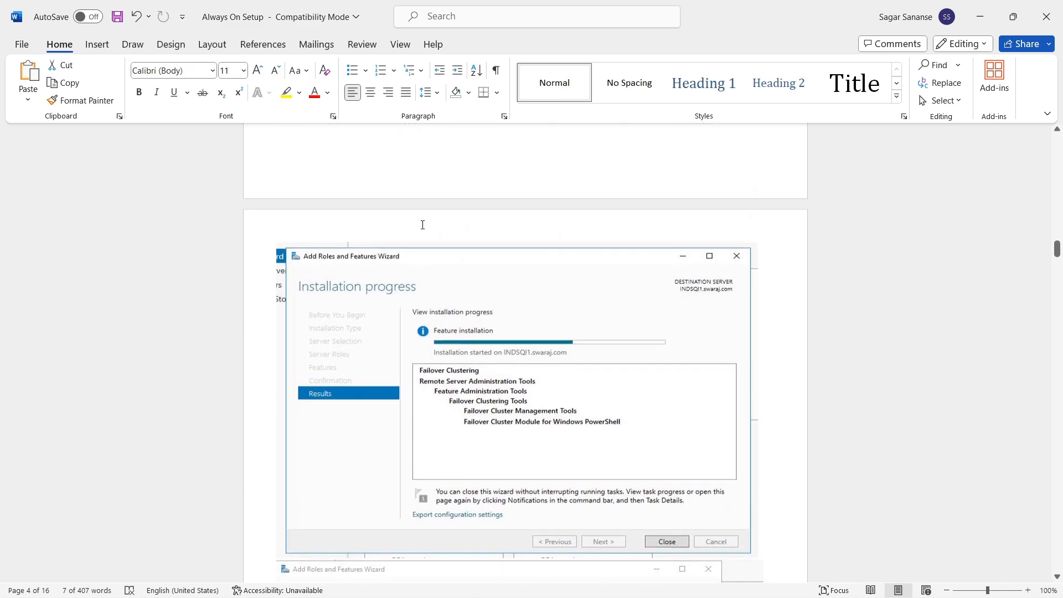
pyautogui.scroll(-3, 473, 332)
pyautogui.scroll(-2, 474, 331)
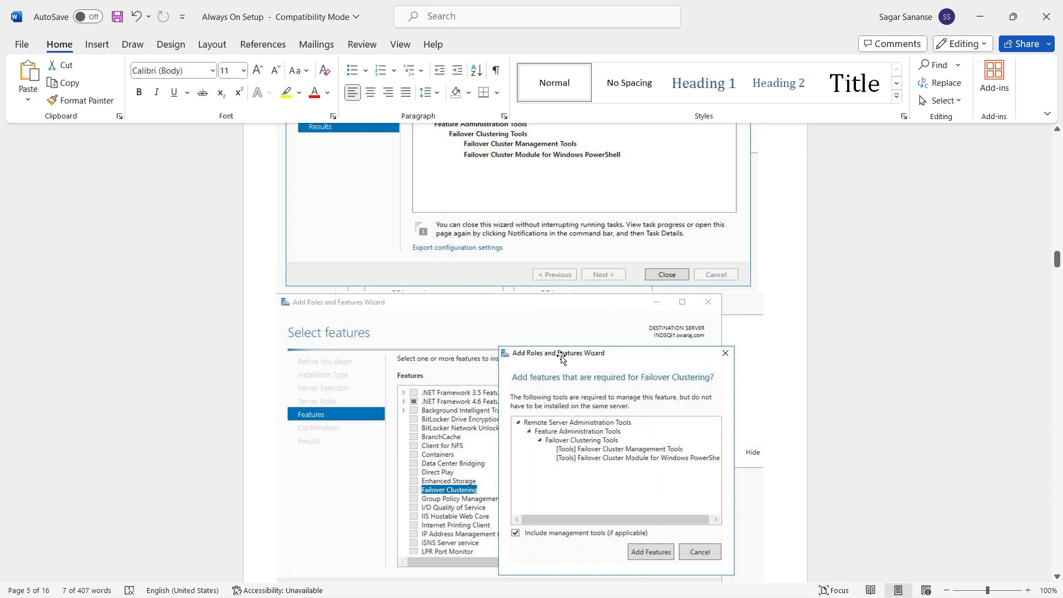
pyautogui.scroll(-3, 447, 414)
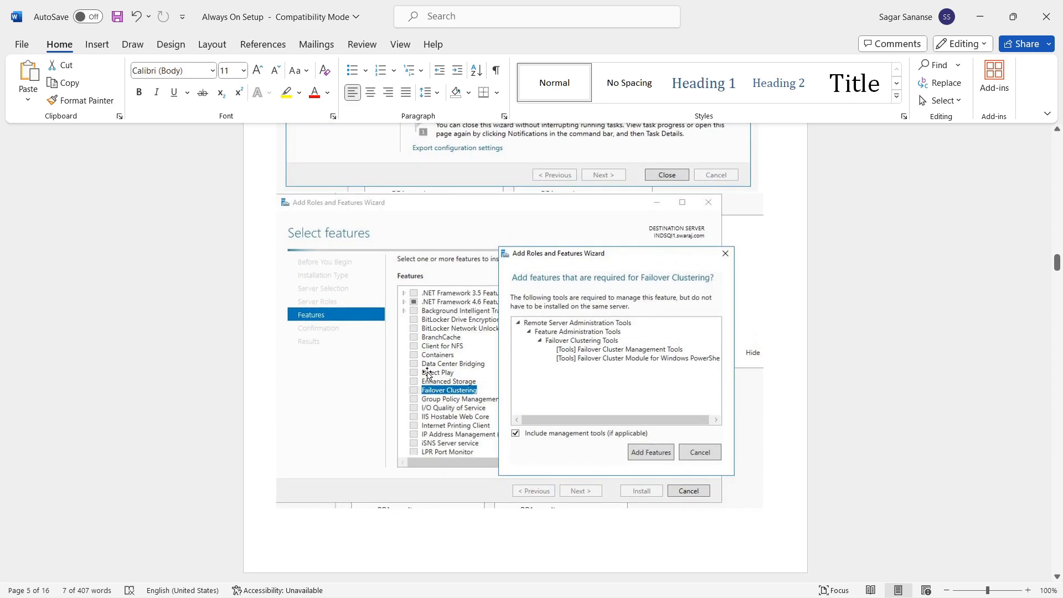
pyautogui.scroll(2, 427, 373)
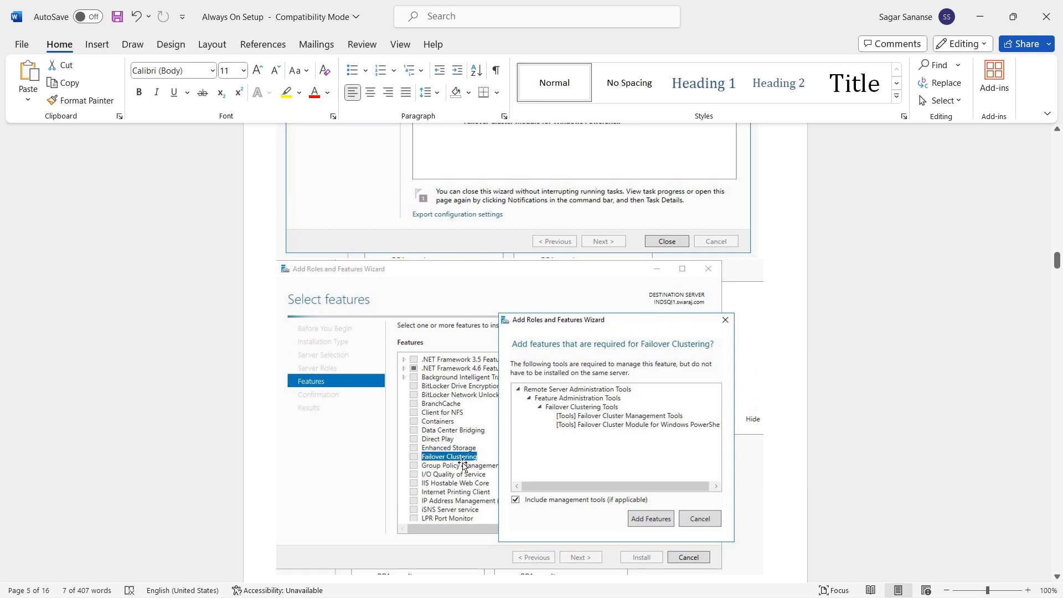
pyautogui.scroll(2, 516, 440)
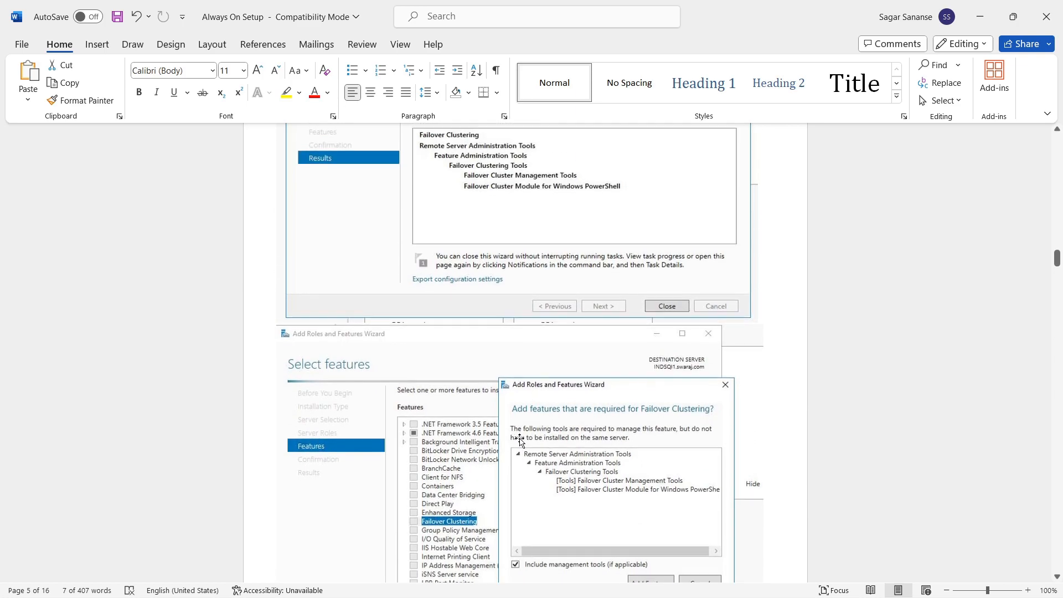
pyautogui.scroll(1, 451, 242)
pyautogui.scroll(-12, 504, 388)
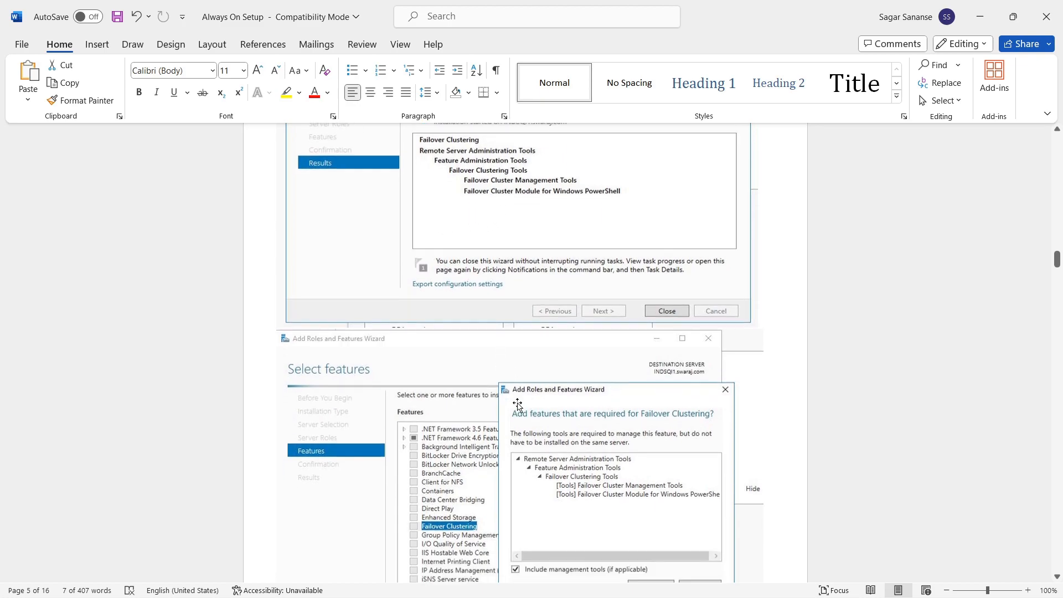
pyautogui.scroll(-1, 518, 398)
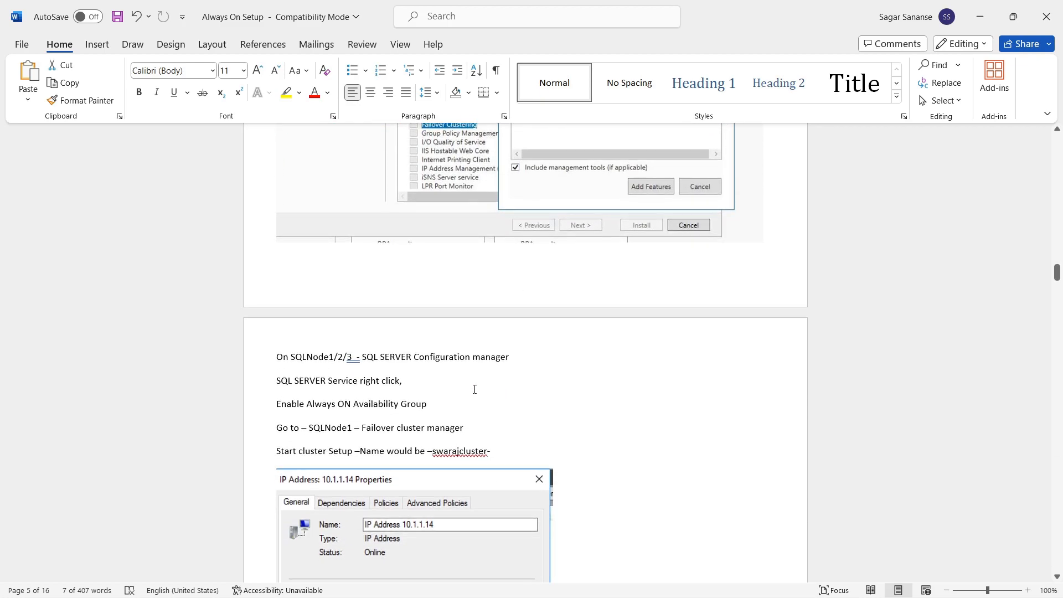
pyautogui.scroll(-1, 439, 411)
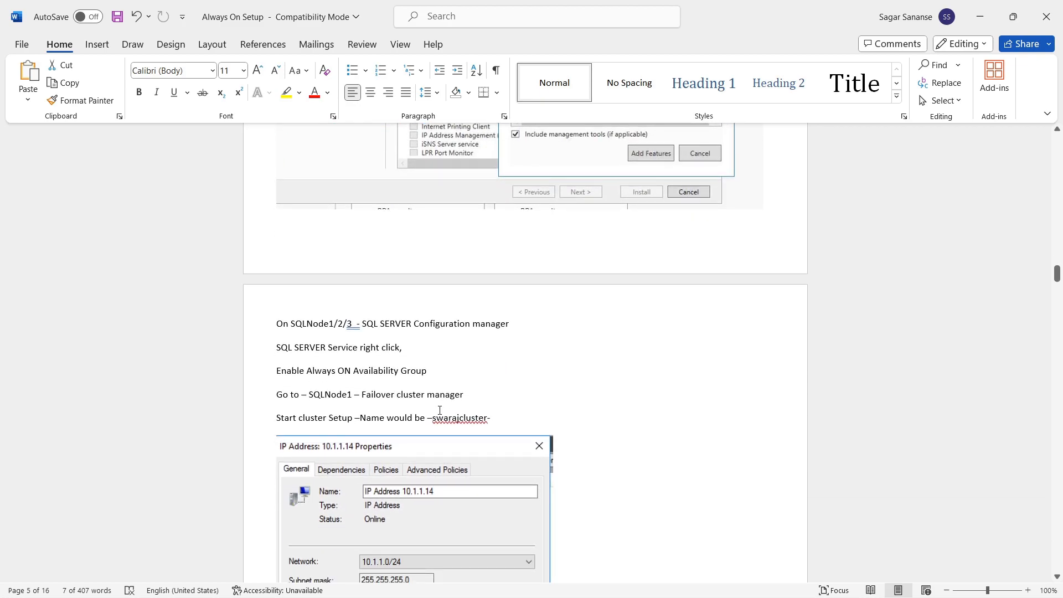
pyautogui.scroll(3, 499, 210)
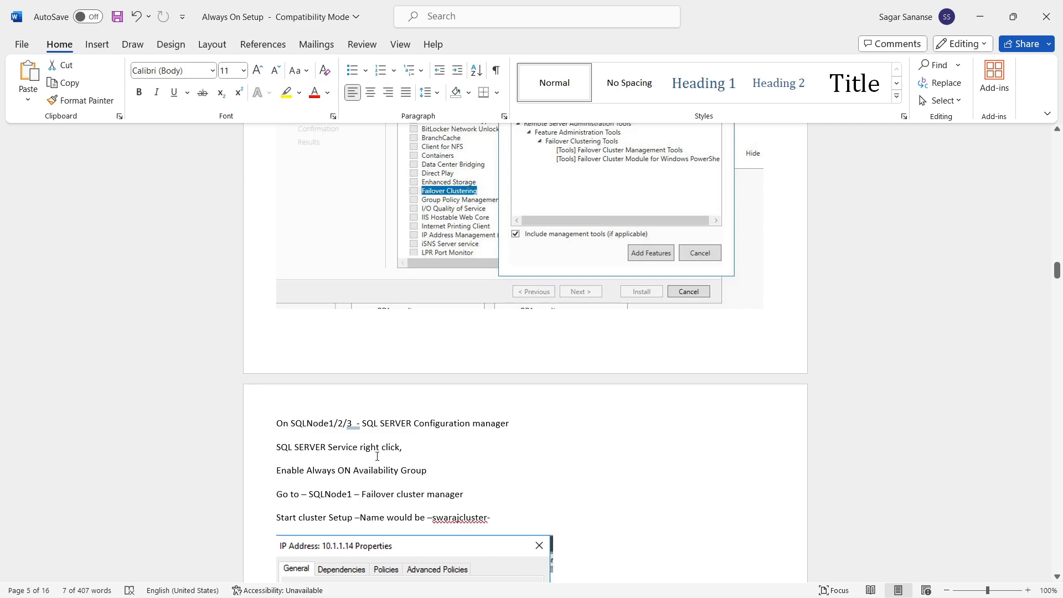
# Step: Insert a dashed separator line after the Failover cluster manager step, before Start cluster Setup
pyautogui.scroll(-2, 358, 465)
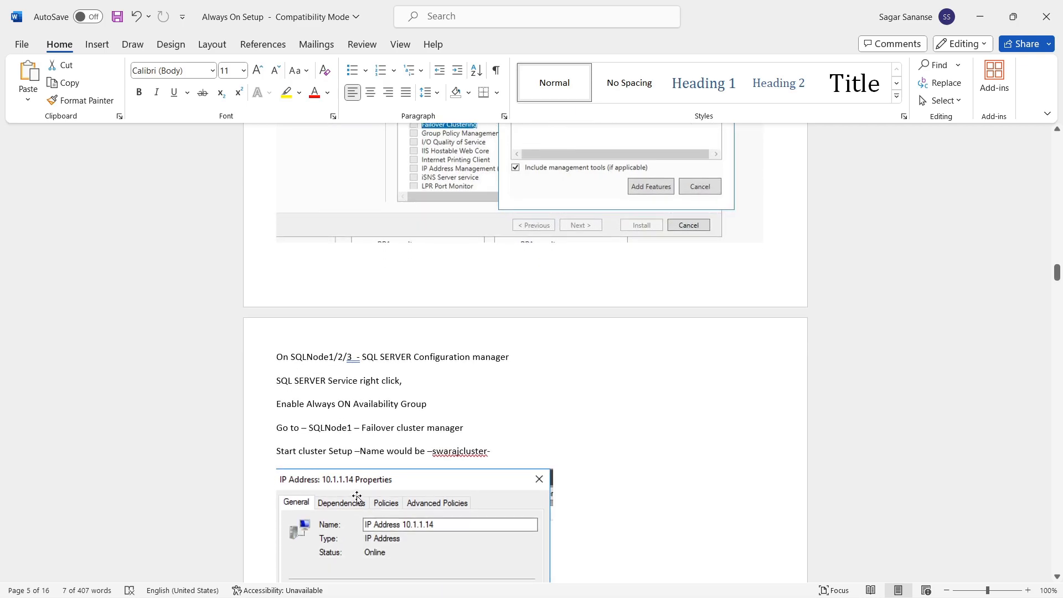
pyautogui.moveTo(279, 404); pyautogui.dragTo(437, 407)
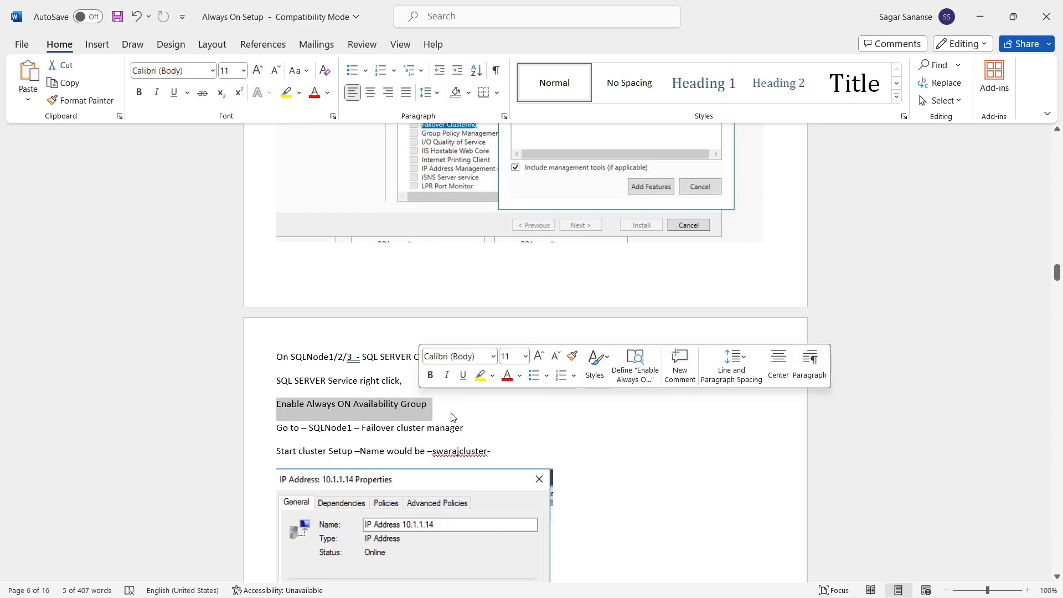
pyautogui.click(416, 430)
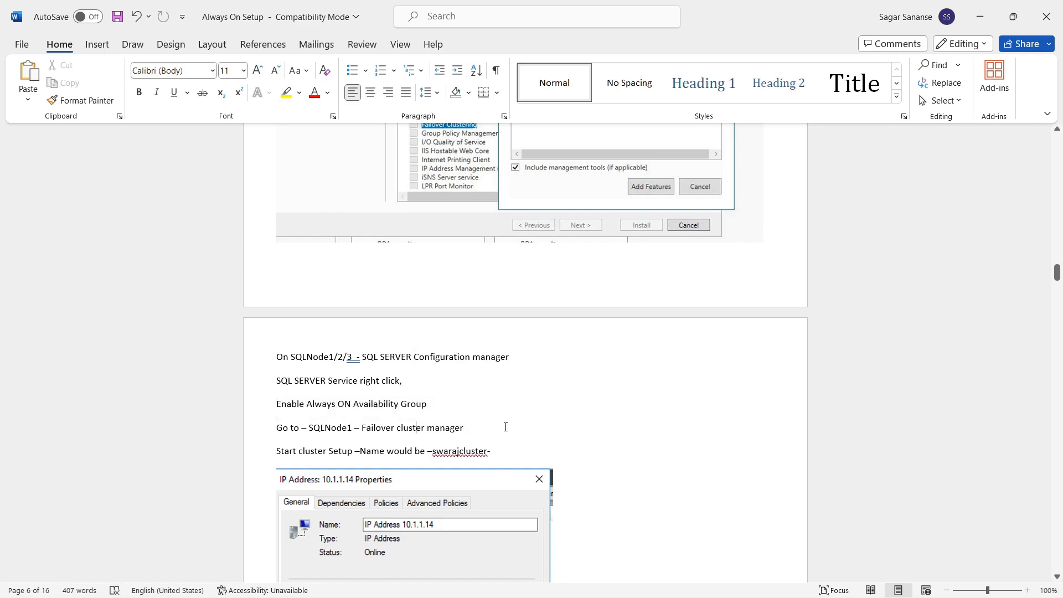
pyautogui.scroll(-2, 504, 426)
pyautogui.scroll(-2, 505, 428)
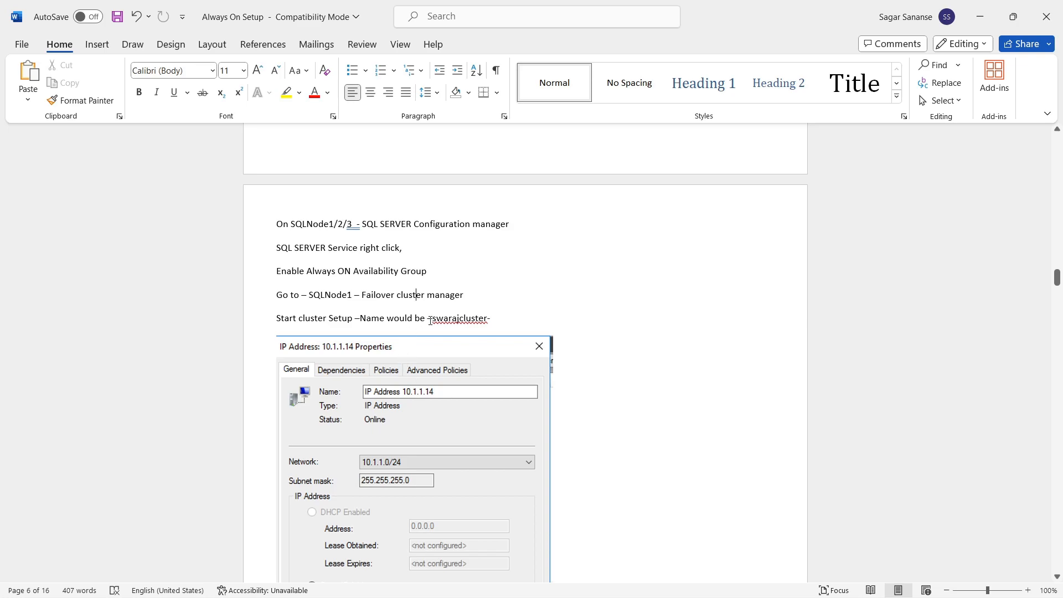
pyautogui.press('Return')
pyautogui.press('Return')
pyautogui.press('Return')
pyautogui.write('---------------------------')
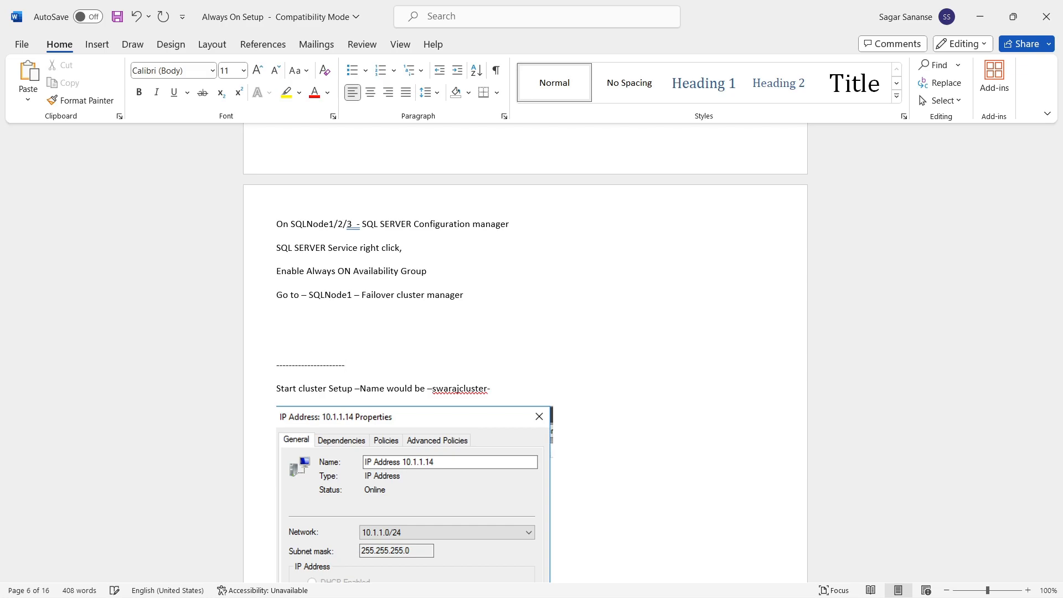
pyautogui.scroll(-4, 443, 328)
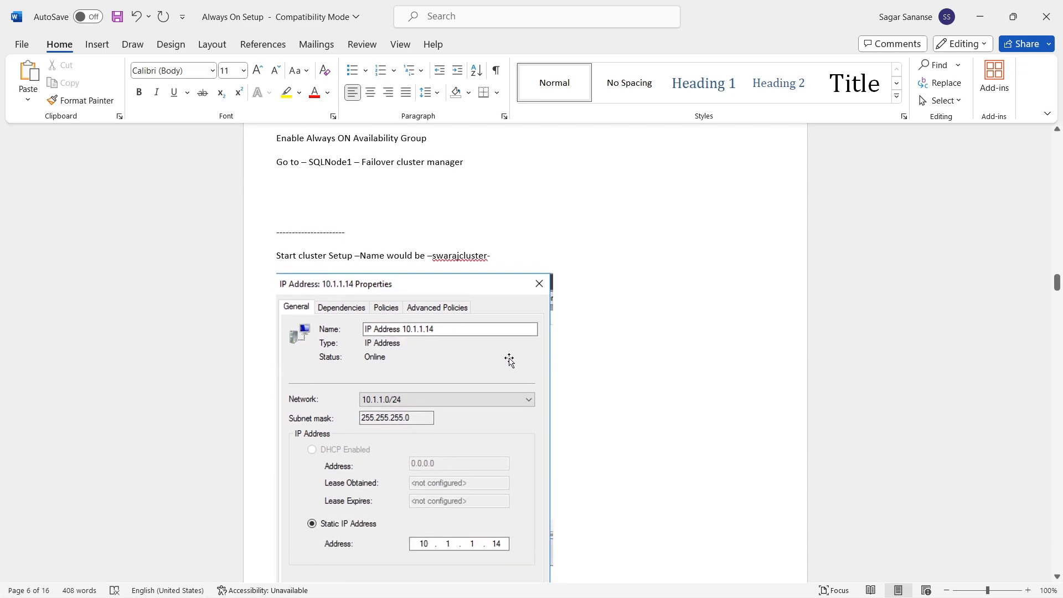
pyautogui.scroll(2, 493, 302)
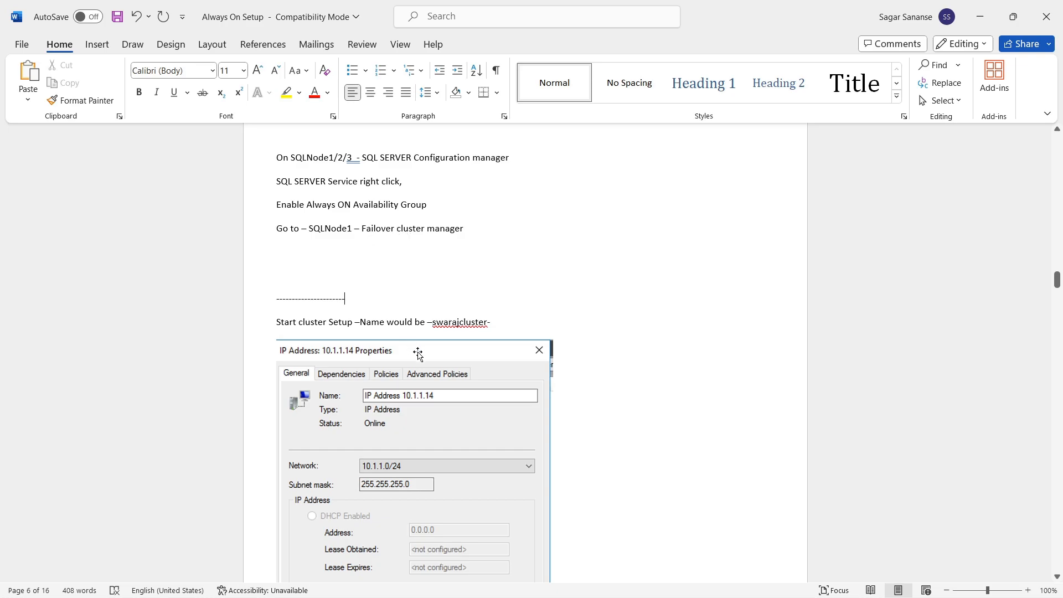
pyautogui.scroll(-2, 417, 354)
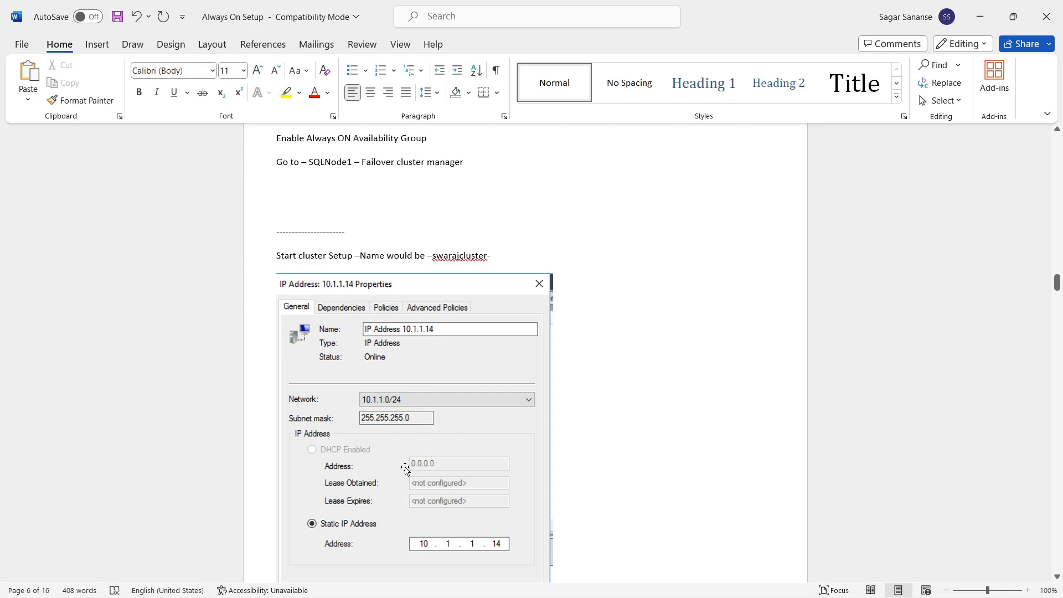
pyautogui.scroll(-6, 444, 347)
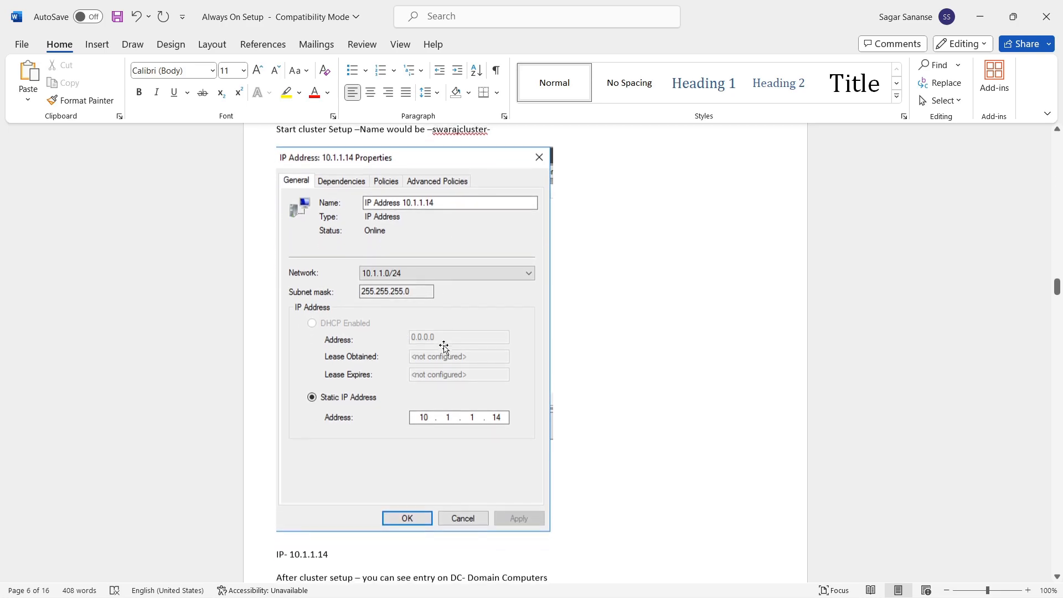
pyautogui.scroll(3, 444, 347)
pyautogui.scroll(1, 444, 338)
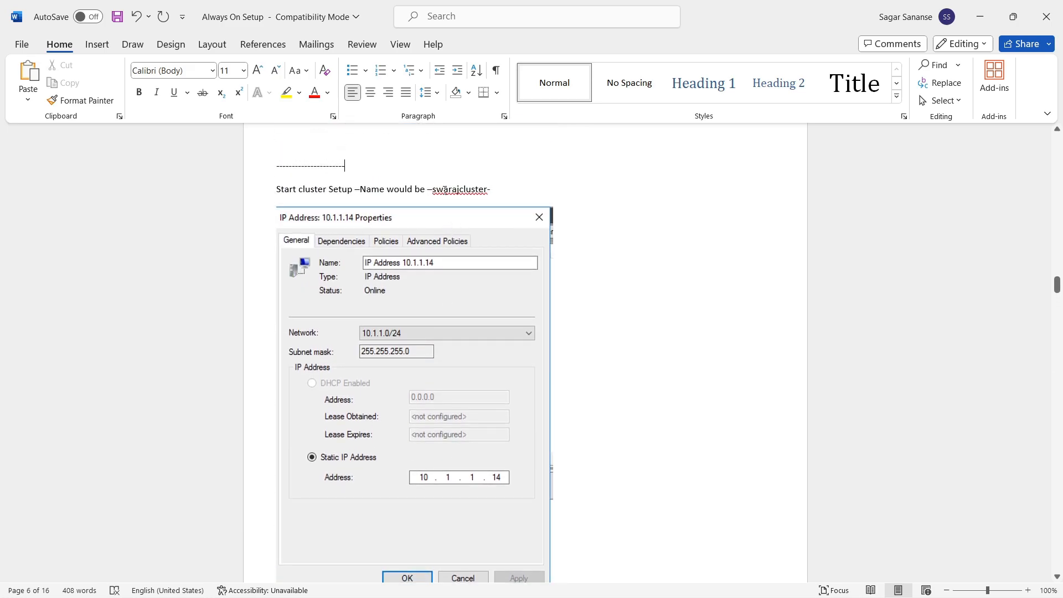
pyautogui.scroll(-7, 465, 325)
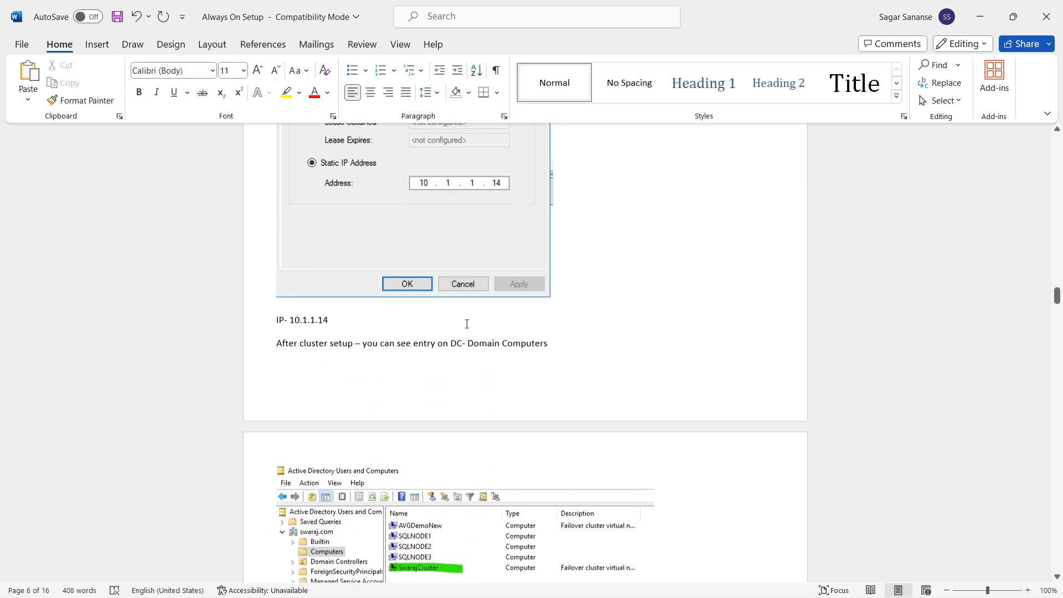
# Step: Highlight the 'After cluster setup – entry on DC- Domain Computers' line, then scroll to the Availability Group step
pyautogui.moveTo(276, 339); pyautogui.dragTo(536, 338)
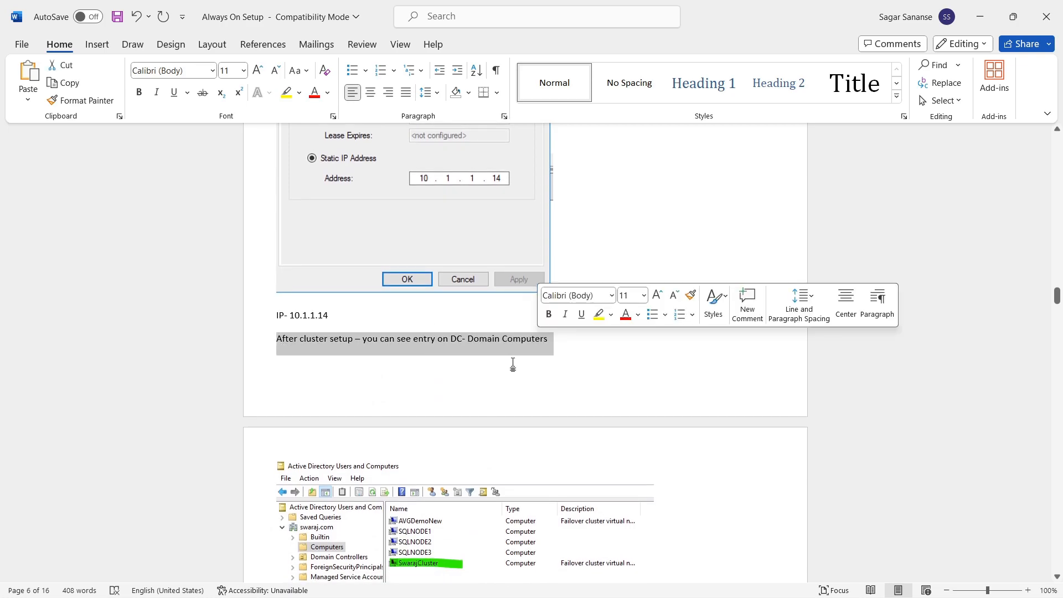
pyautogui.scroll(-3, 510, 363)
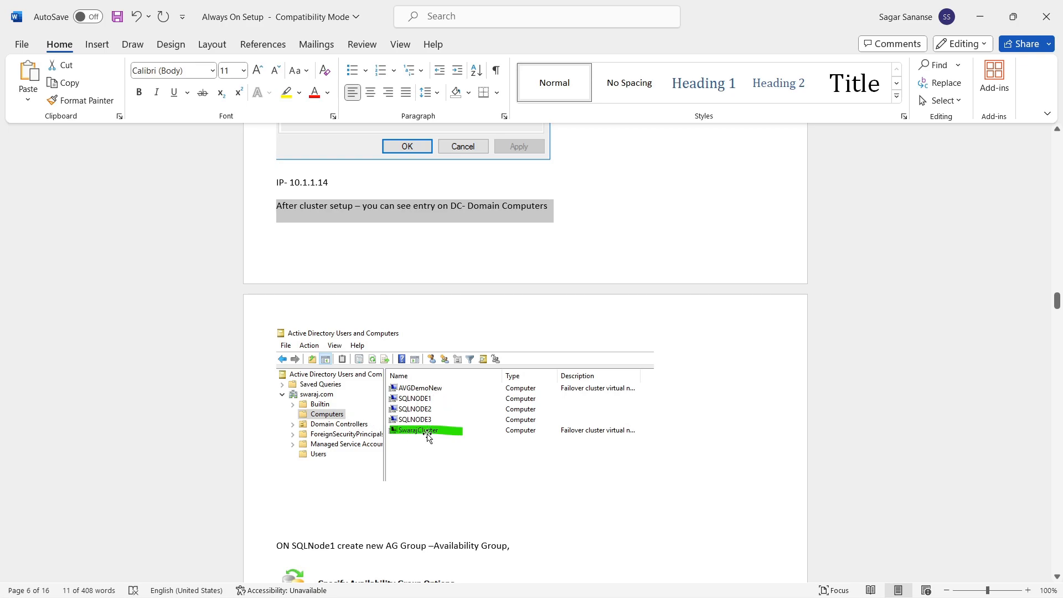
pyautogui.scroll(-3, 448, 437)
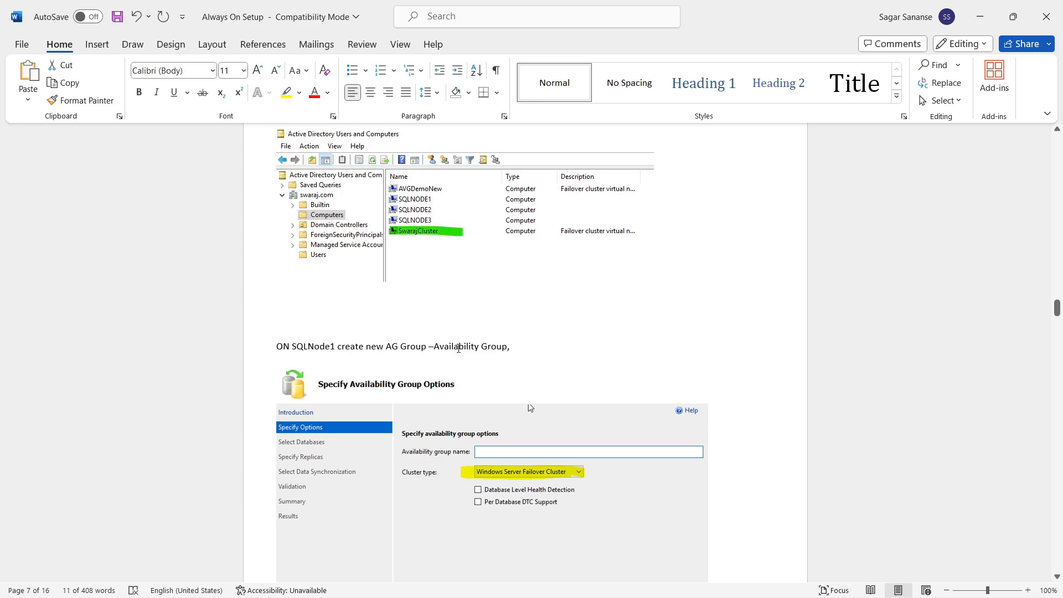
# Step: Select the listener IP 10.1.1.17 in the AVGDemonew line, then scroll to the Failover Cluster Manager screenshots
pyautogui.scroll(-3, 446, 445)
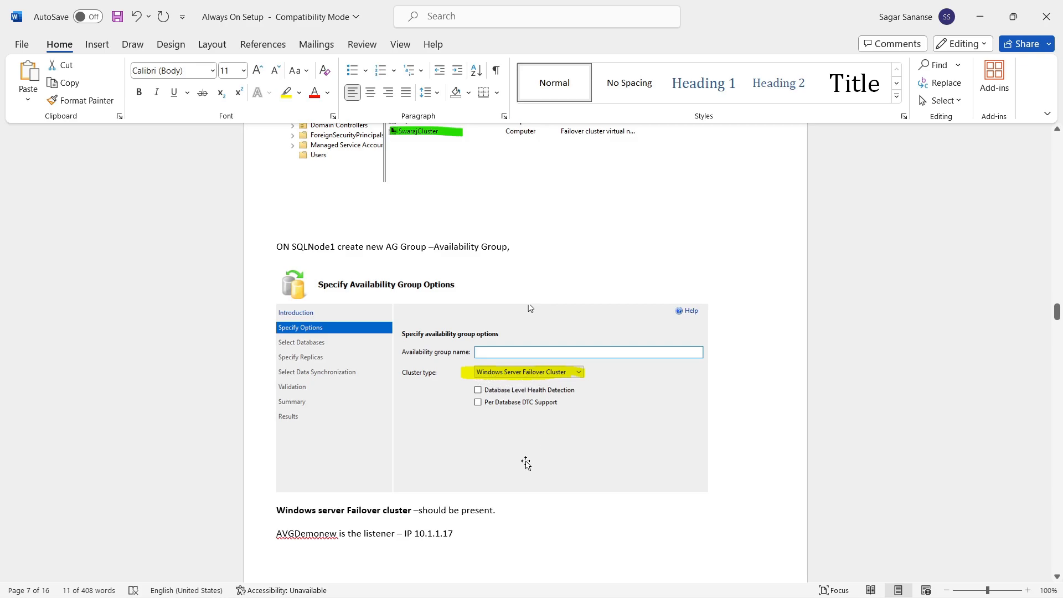
pyautogui.scroll(-2, 526, 464)
pyautogui.doubleClick(432, 476)
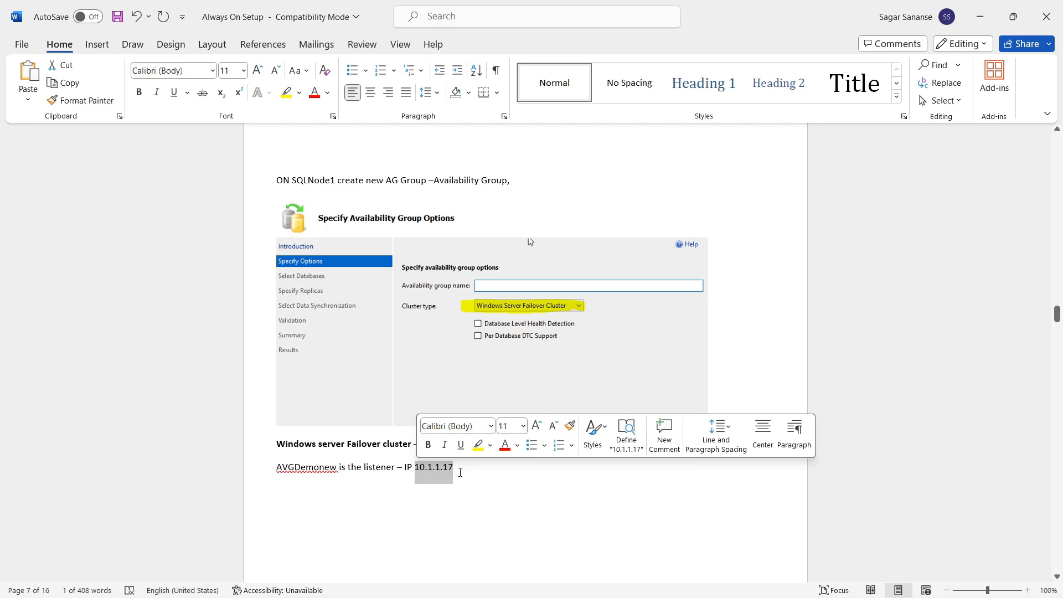
pyautogui.scroll(-15, 460, 473)
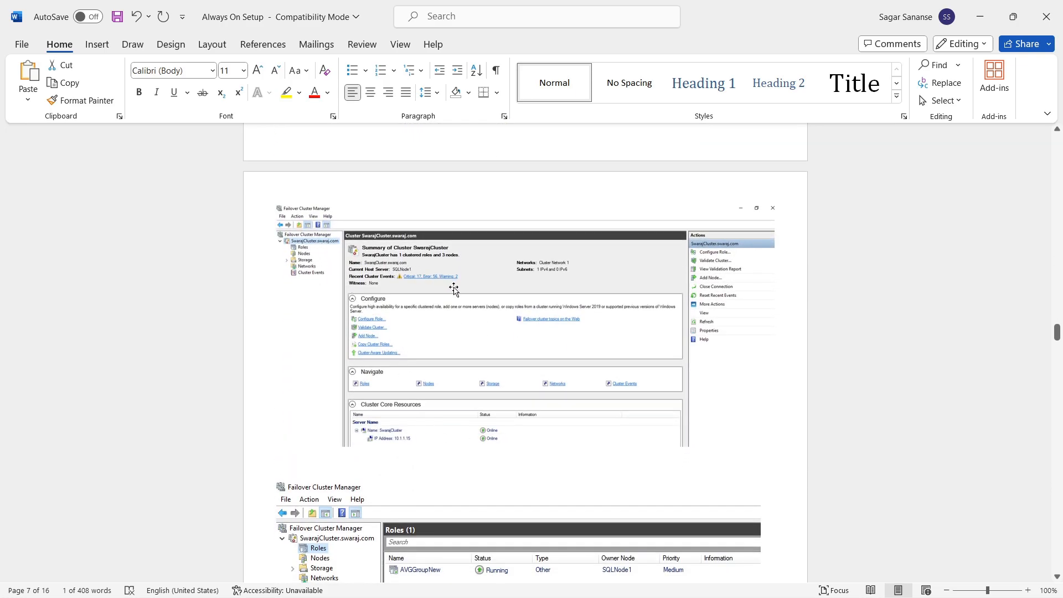
pyautogui.moveTo(988, 590)
pyautogui.mouseDown()
pyautogui.moveTo(1000, 590)
pyautogui.moveTo(989, 590)
pyautogui.mouseUp()
pyautogui.scroll(3, 850, 488)
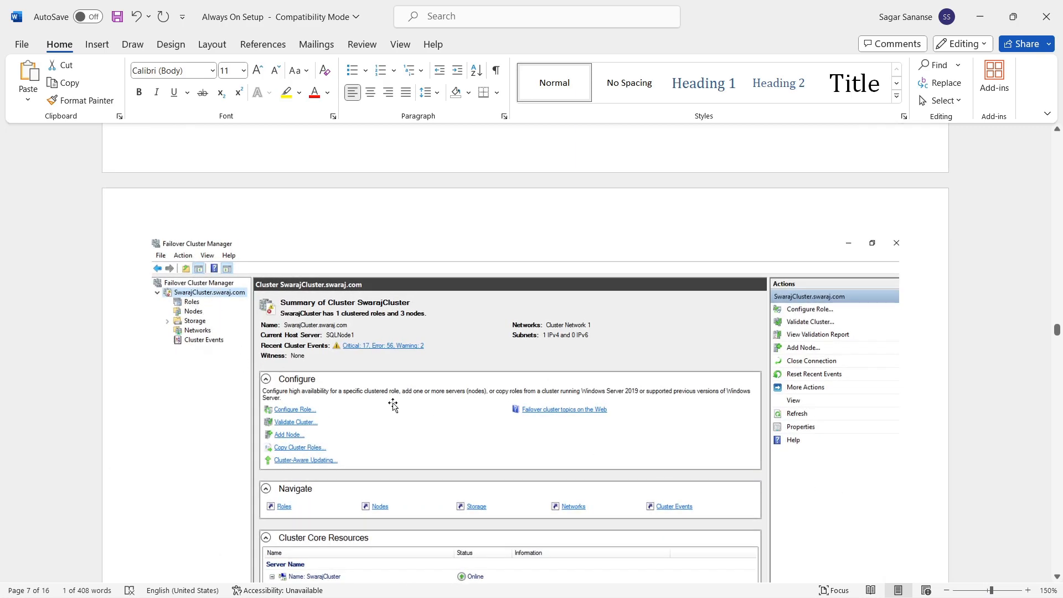
pyautogui.scroll(-2, 388, 405)
pyautogui.scroll(-4, 356, 307)
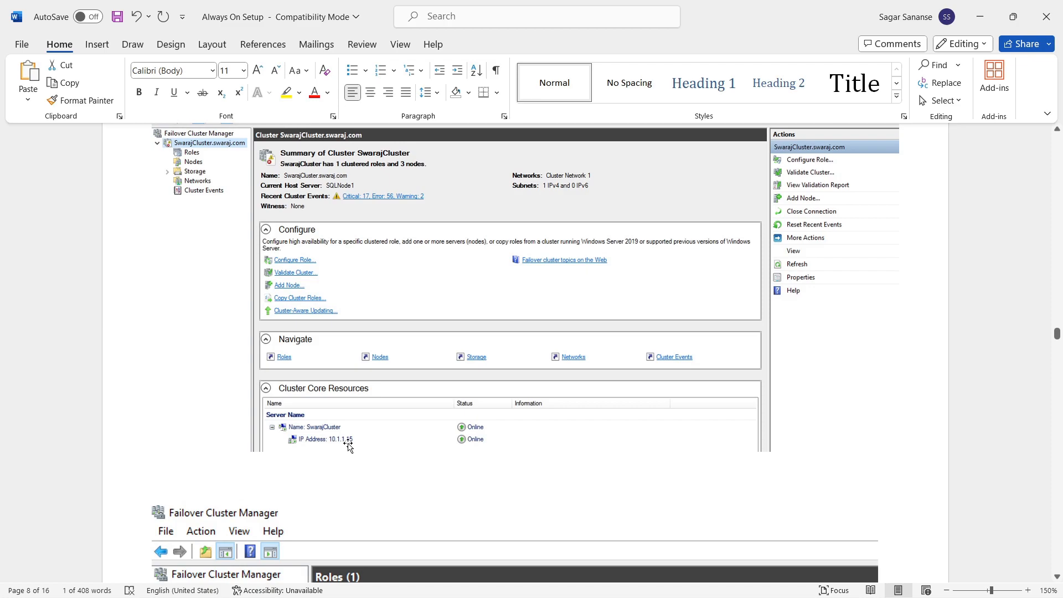
pyautogui.scroll(-10, 432, 444)
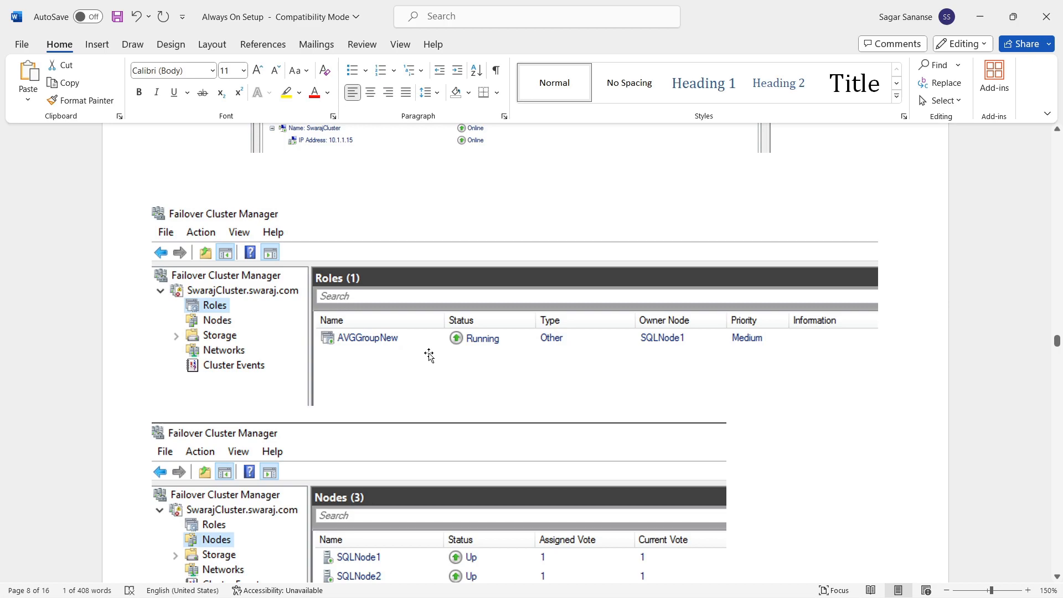
pyautogui.scroll(-6, 429, 355)
pyautogui.scroll(5, 429, 355)
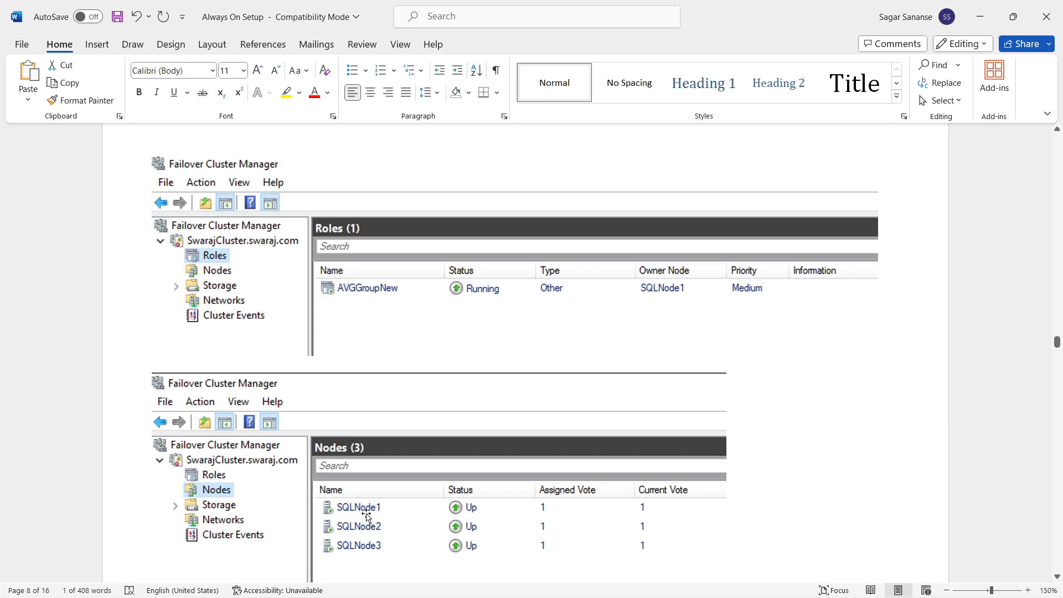
pyautogui.scroll(-2, 625, 529)
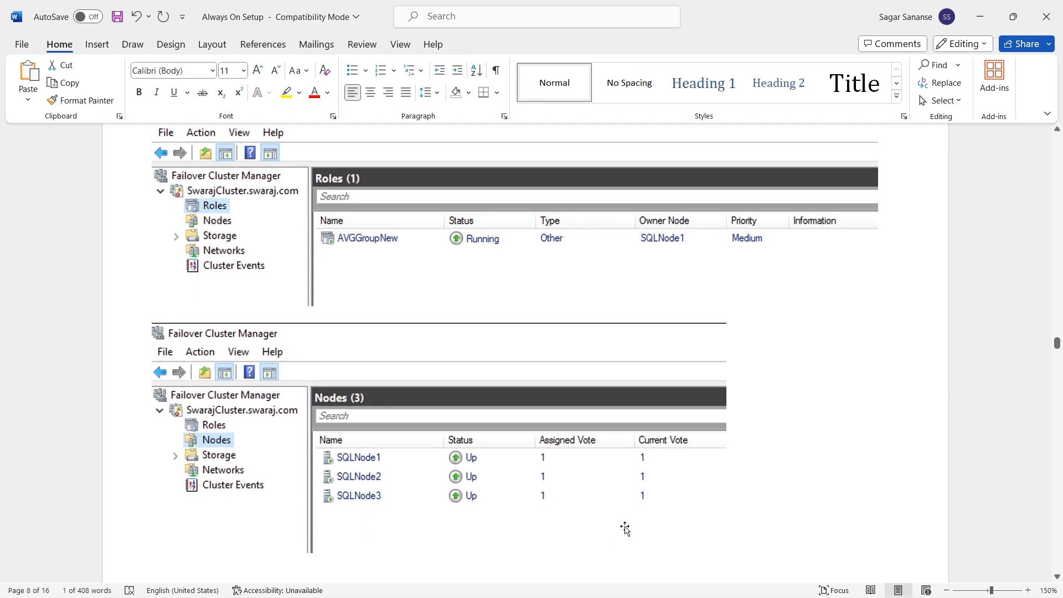
pyautogui.scroll(-15, 625, 529)
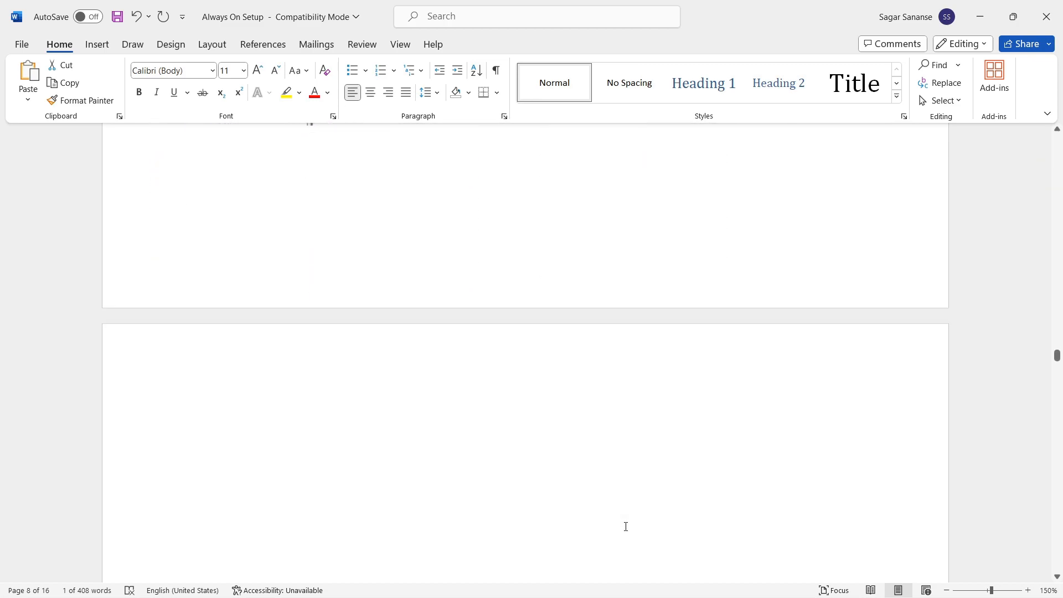
pyautogui.scroll(-10, 625, 526)
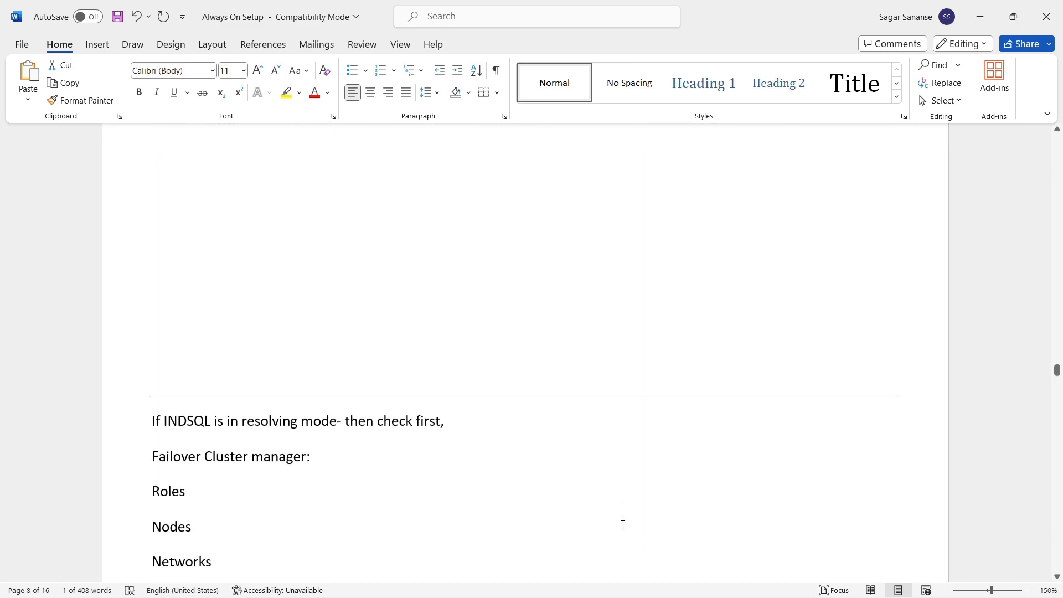
pyautogui.scroll(-4, 622, 525)
pyautogui.scroll(10, 623, 525)
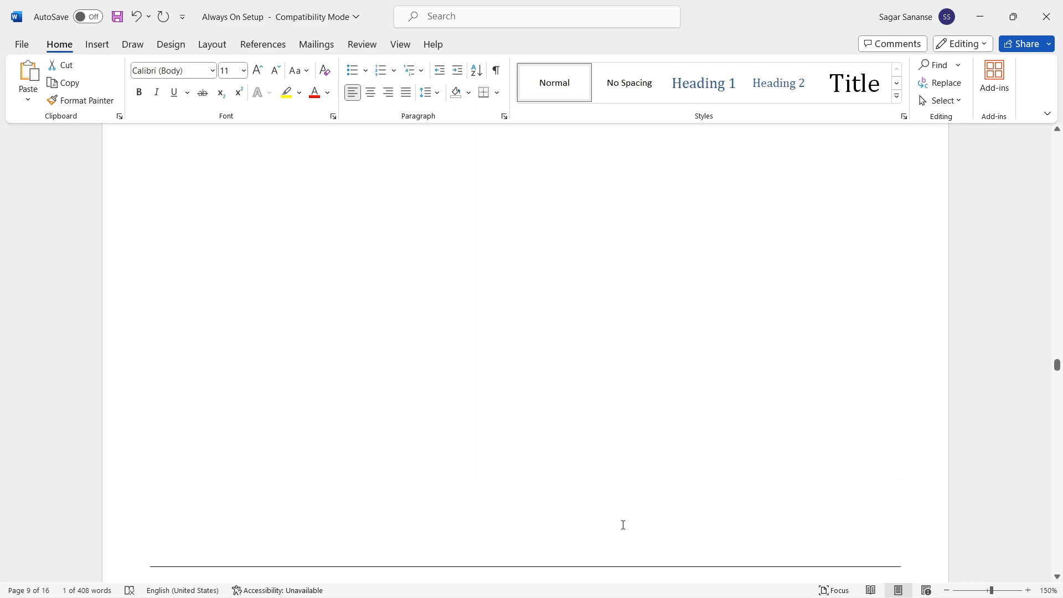
pyautogui.scroll(8, 622, 525)
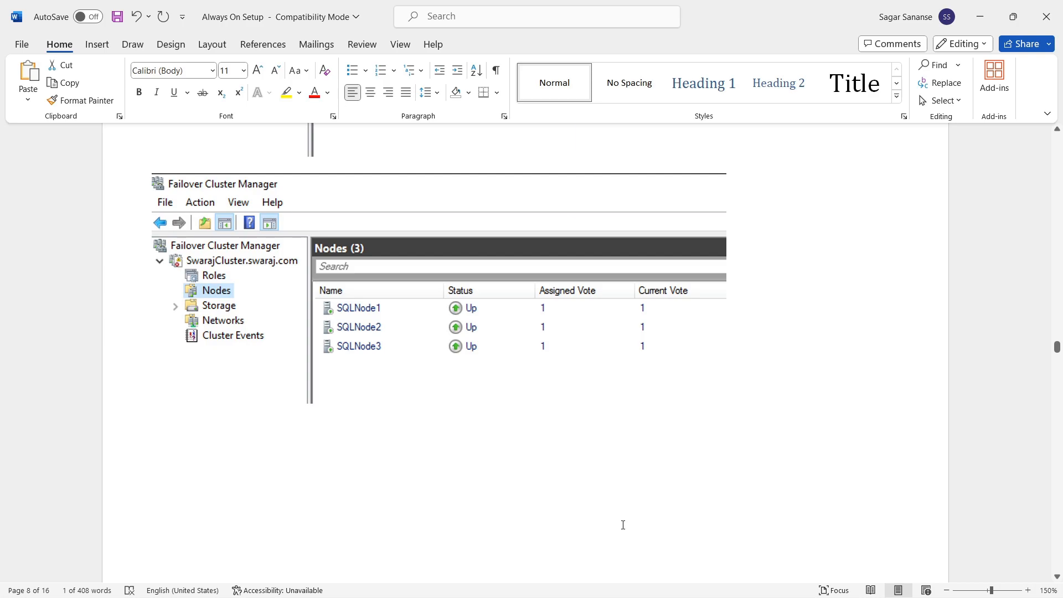
pyautogui.scroll(5, 491, 409)
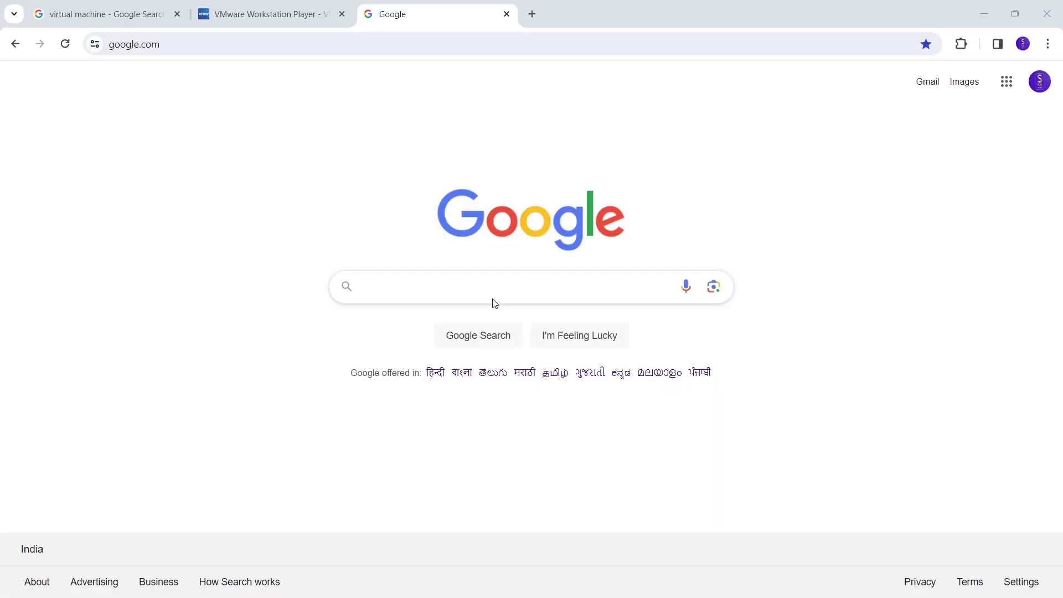
# Step: Search Google for 'windows server 2019 iso' and open Microsoft's Evaluation Center download page
pyautogui.click(480, 292)
pyautogui.write('windows s')
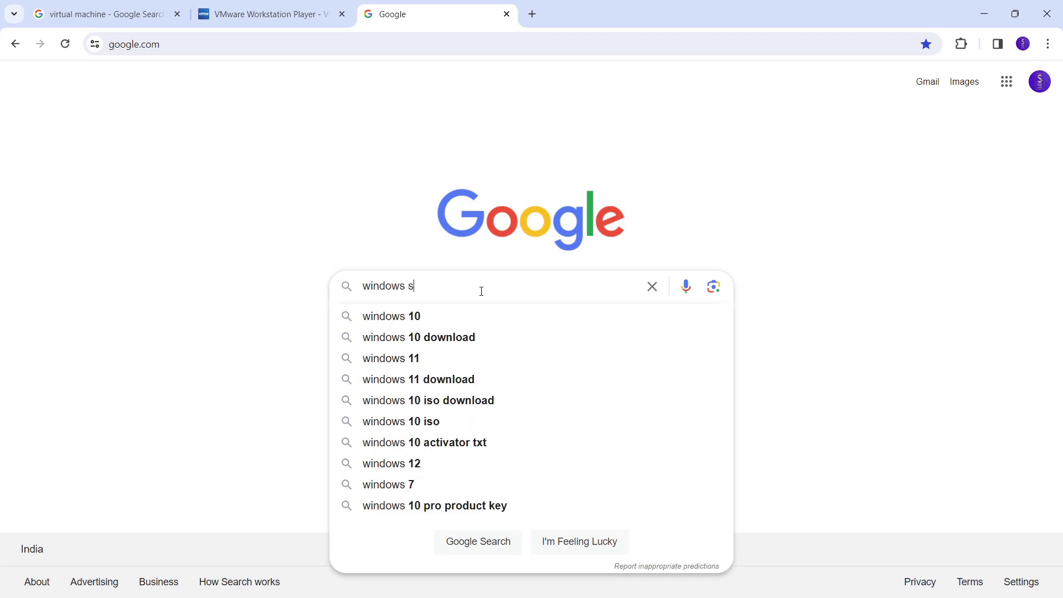
pyautogui.write('erver')
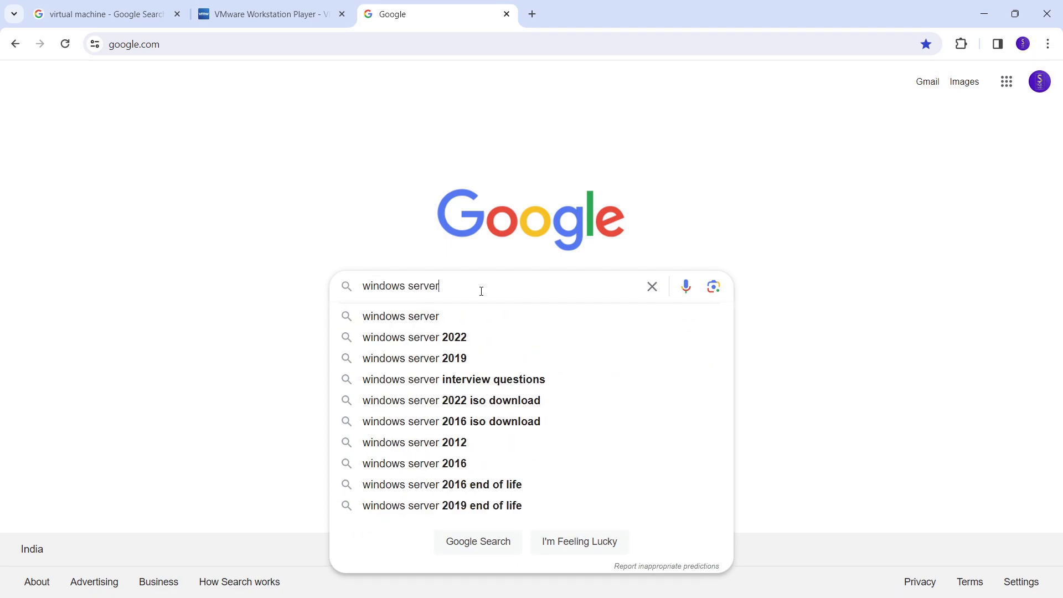
pyautogui.click(471, 361)
pyautogui.click(278, 90)
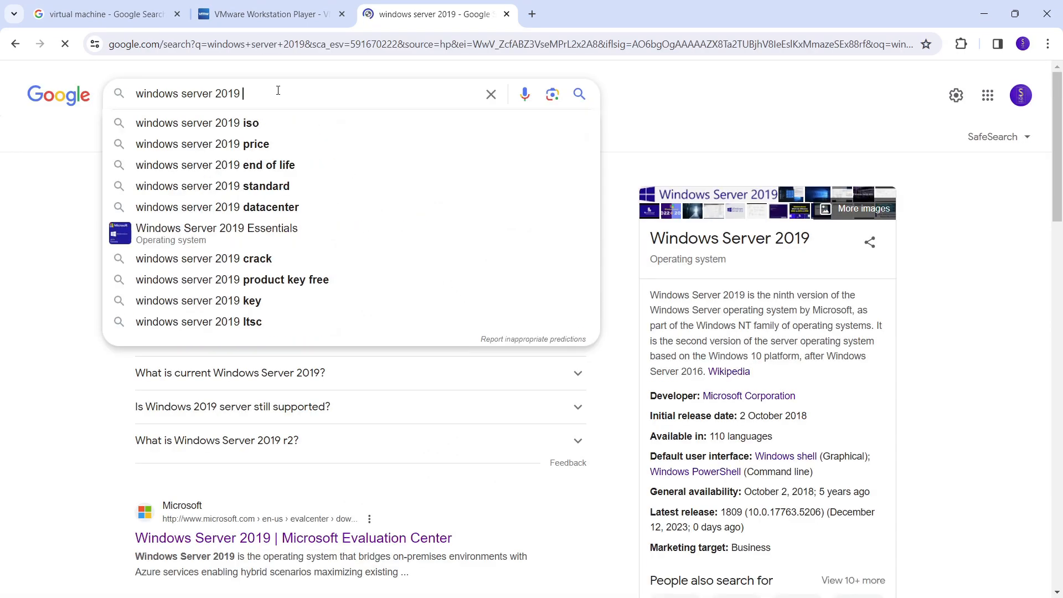
pyautogui.click(271, 122)
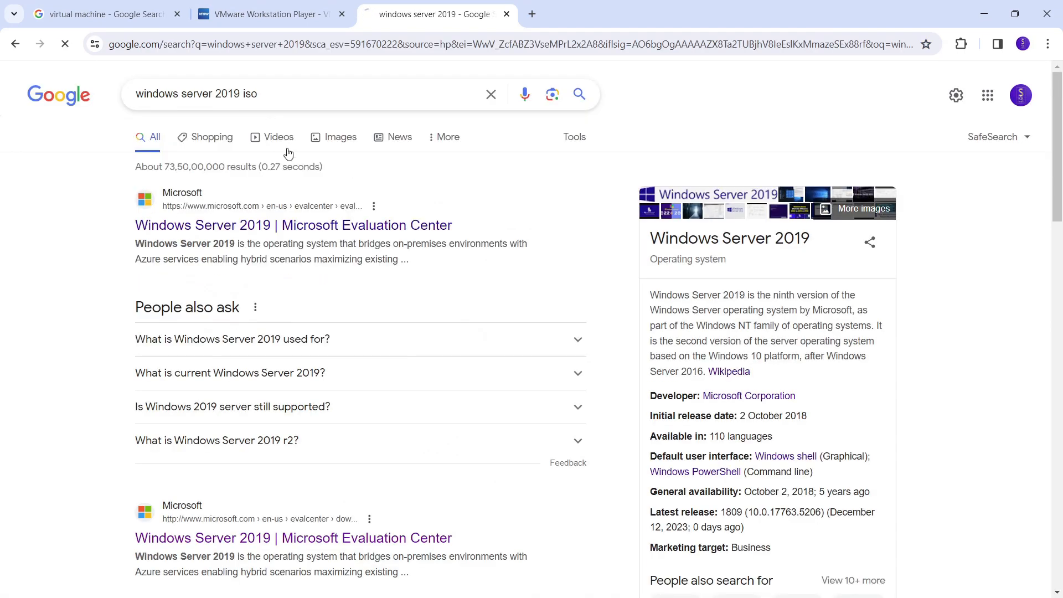
pyautogui.click(282, 227)
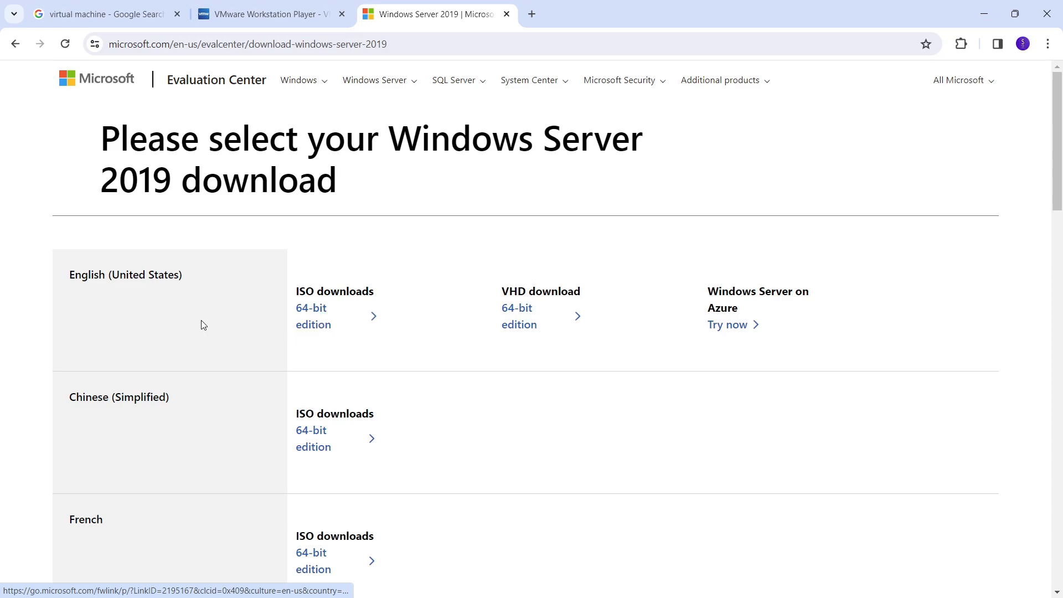
# Step: Close the Evaluation Center tab and go back to the VMware Workstation Player 17.5.0 download page
pyautogui.hotkey('ctrl', 'w')
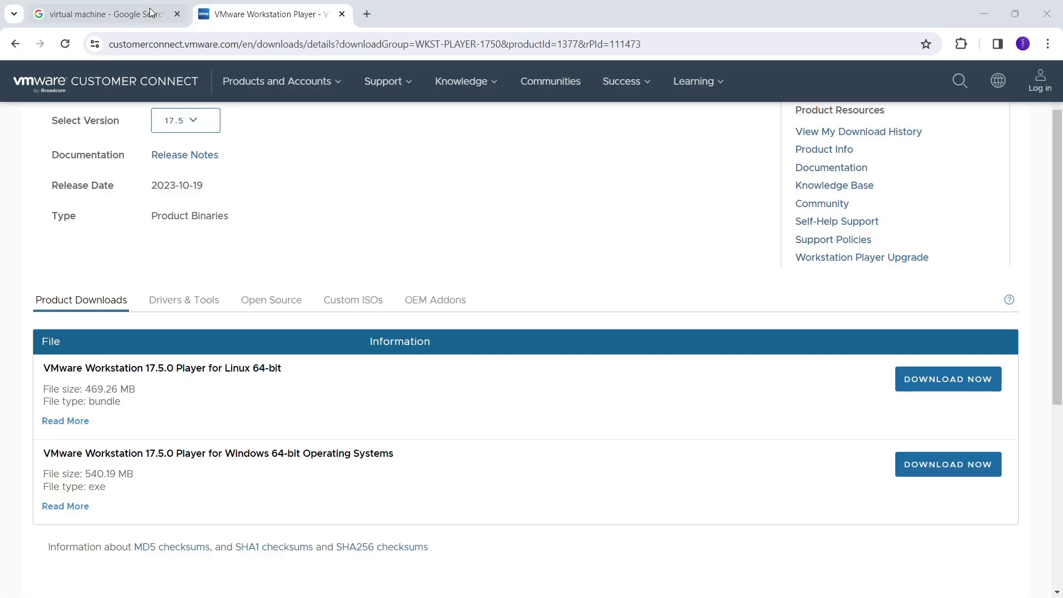
pyautogui.click(125, 14)
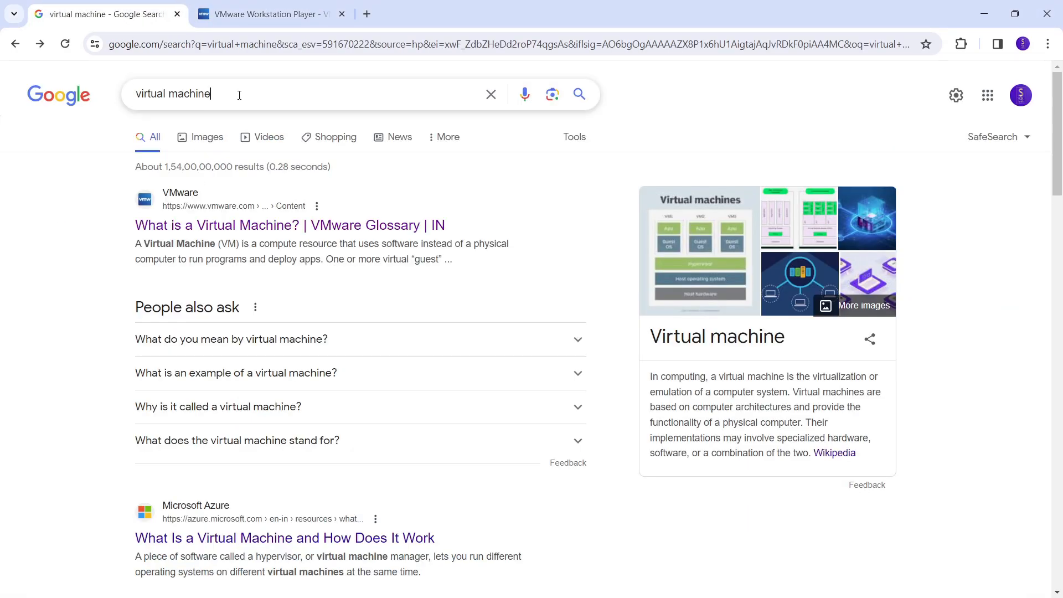
pyautogui.click(239, 95)
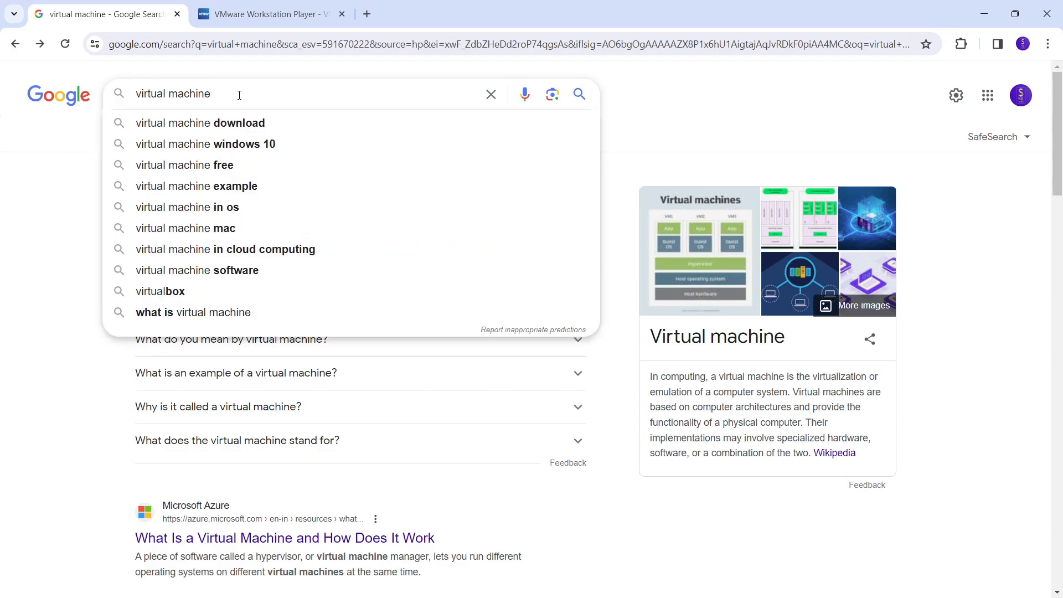
pyautogui.click(253, 15)
pyautogui.click(248, 45)
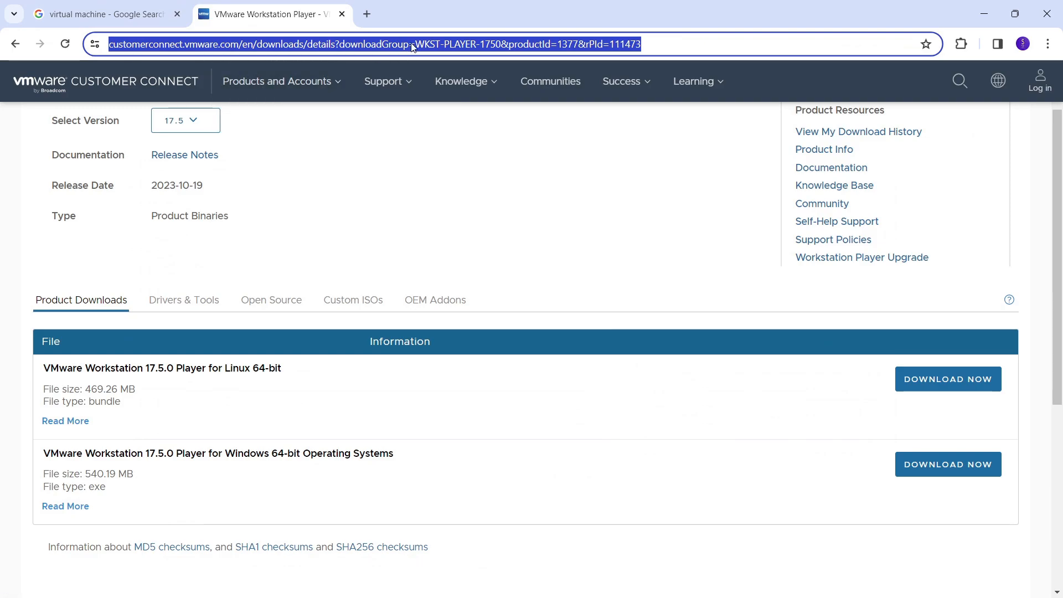
pyautogui.scroll(1, 318, 218)
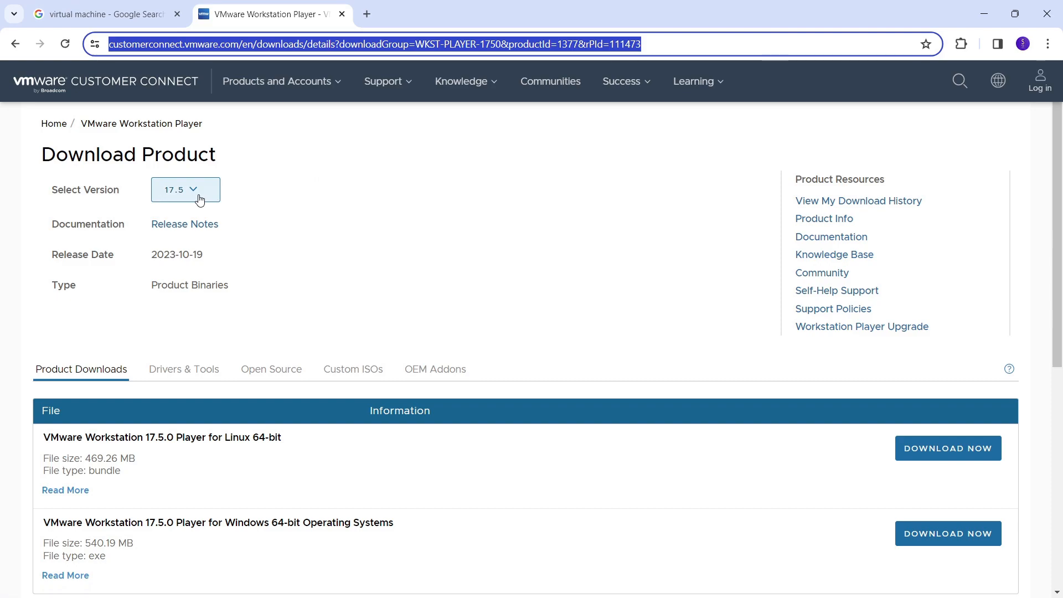
pyautogui.scroll(-4, 391, 219)
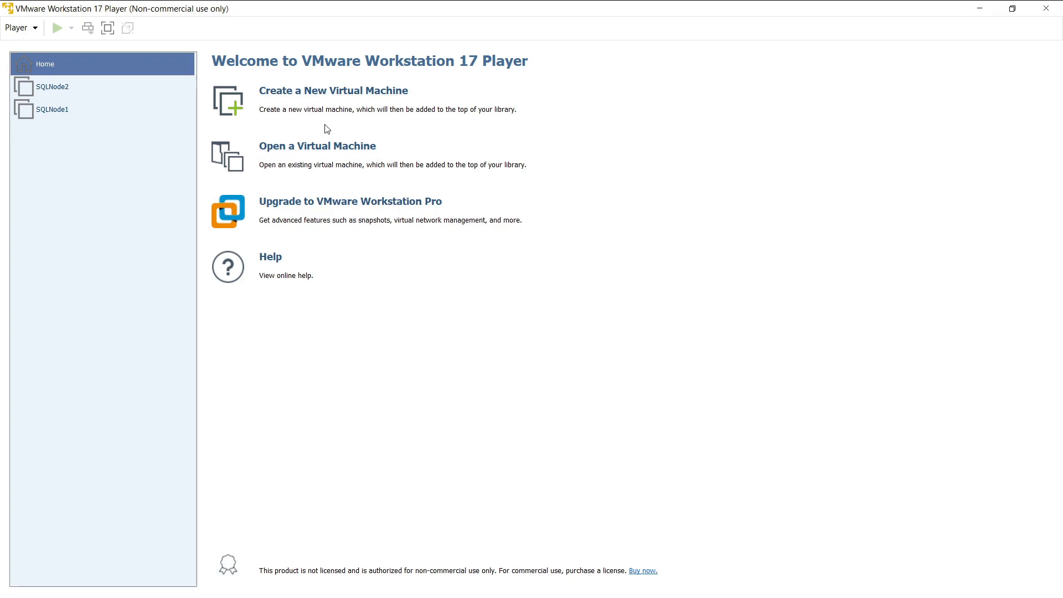
# Step: Start a new Windows Server 2019 virtual machine with the OS installed later, named SQLNode3
pyautogui.click(316, 97)
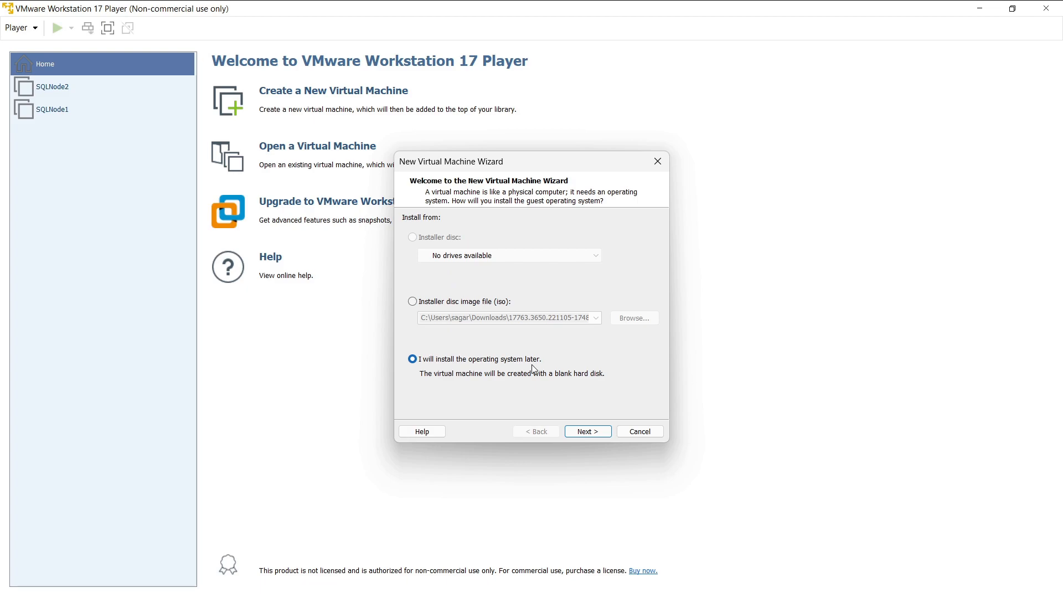
pyautogui.click(586, 433)
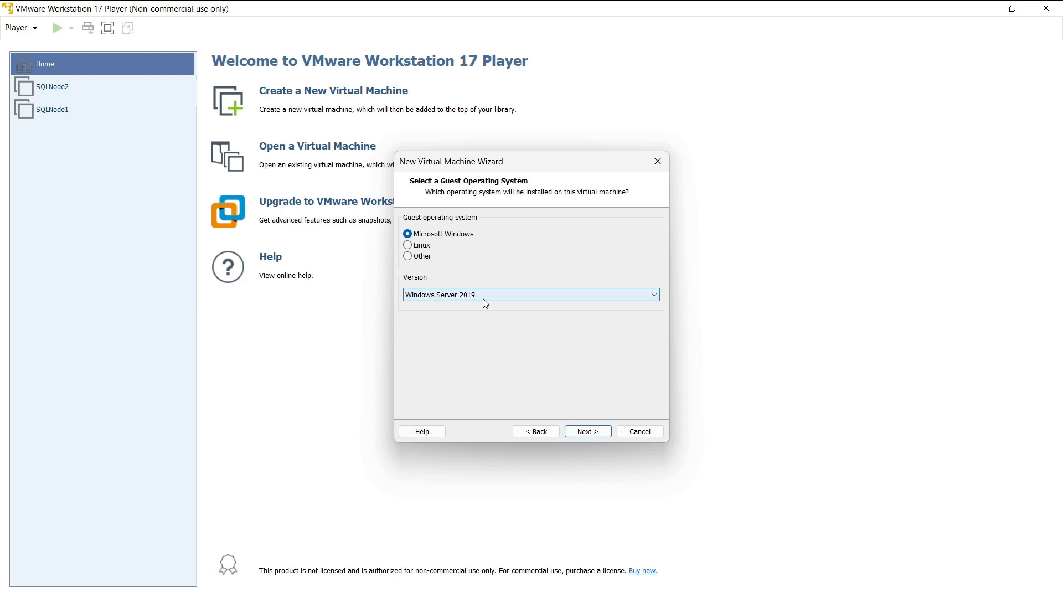
pyautogui.click(587, 435)
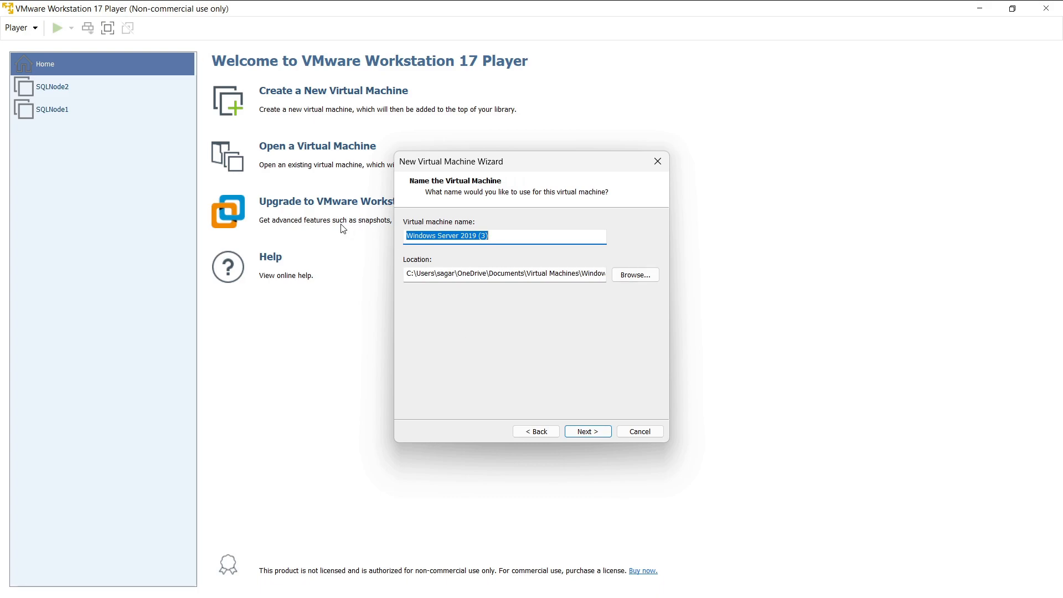
pyautogui.moveTo(490, 237); pyautogui.dragTo(397, 238)
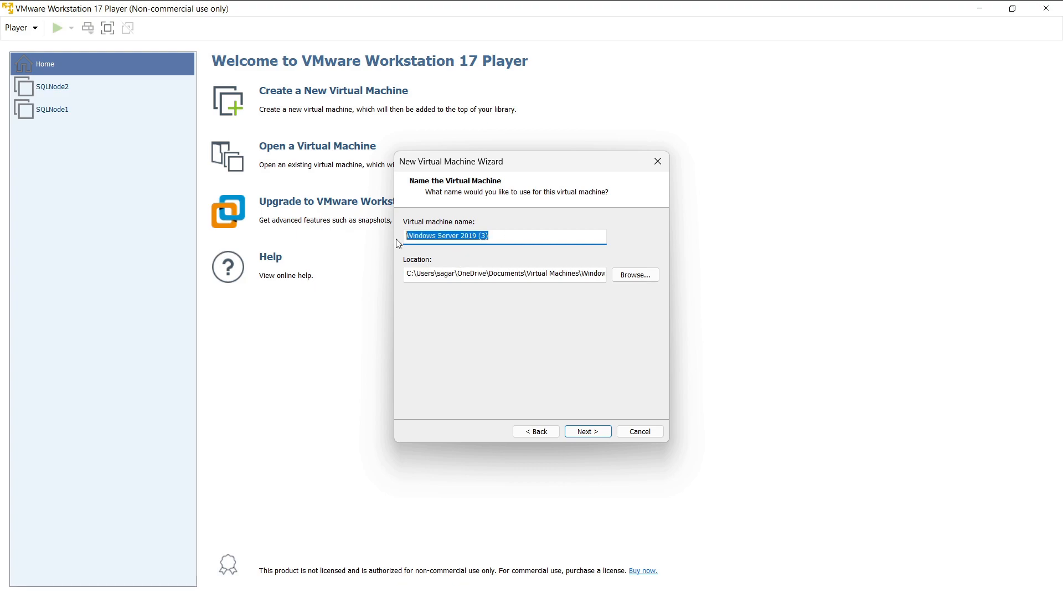
pyautogui.write('SQL')
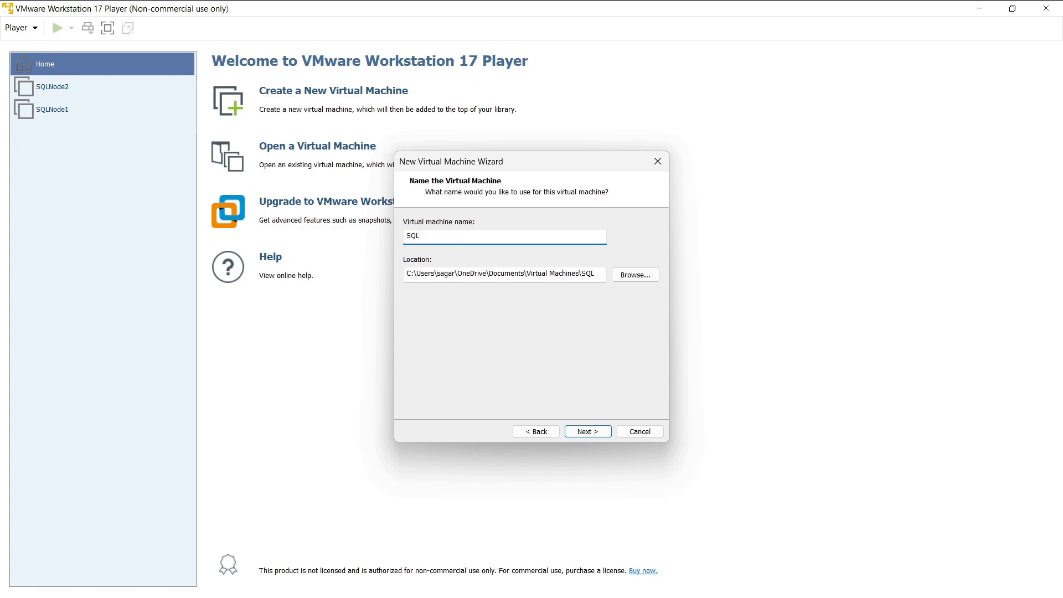
pyautogui.write('Node3')
pyautogui.moveTo(573, 273); pyautogui.dragTo(617, 274)
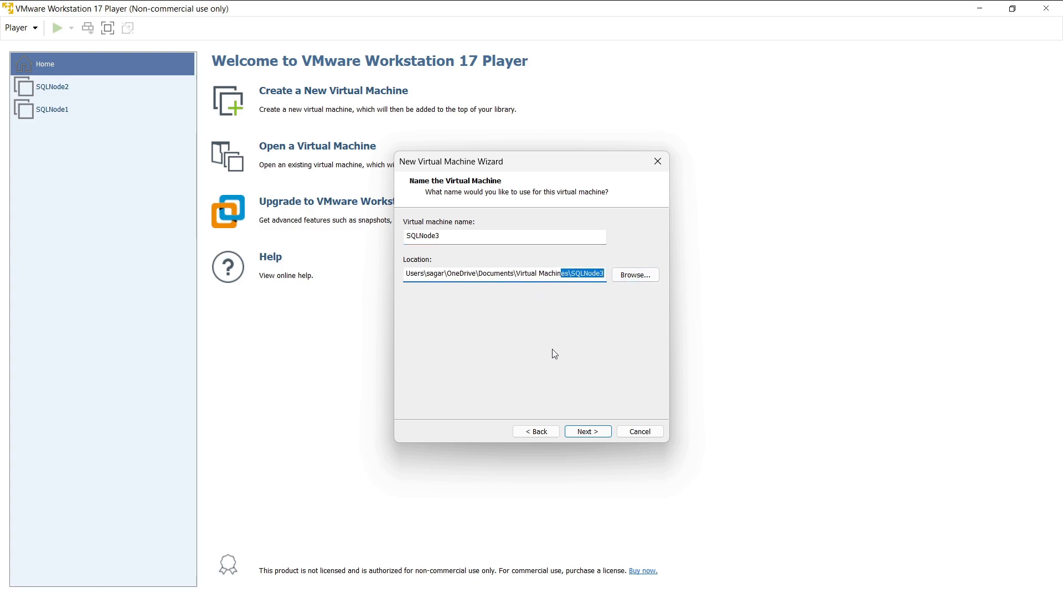
# Step: Set the SQLNode3 virtual disk size to 40 GB and continue to the summary
pyautogui.click(581, 434)
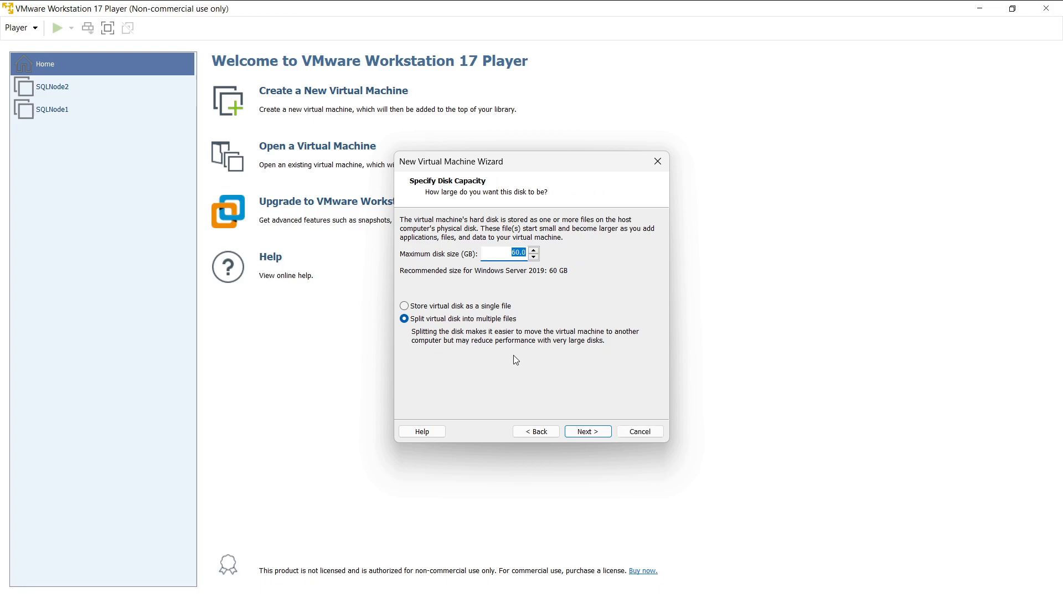
pyautogui.press('Home')
pyautogui.press('Delete')
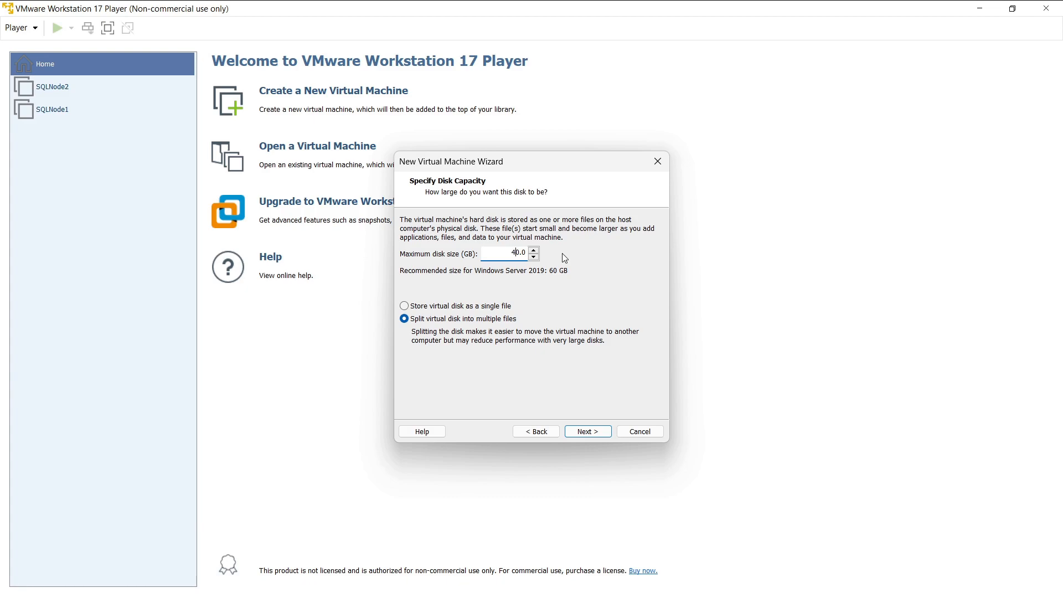
pyautogui.write('4')
pyautogui.click(573, 431)
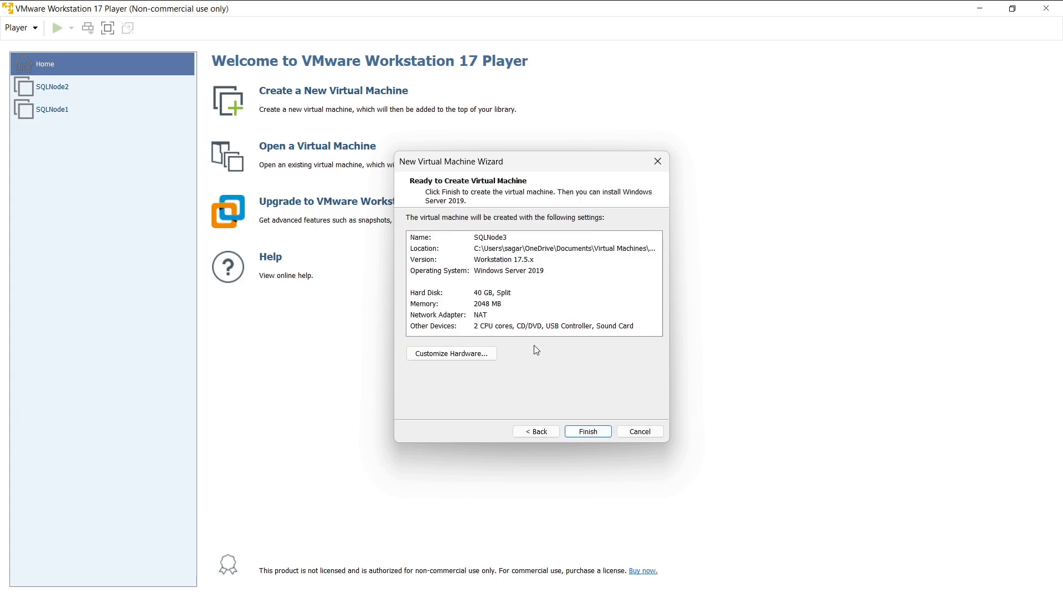
# Step: In the hardware settings, raise the VM's memory to 4096 MB and review the processors
pyautogui.click(466, 353)
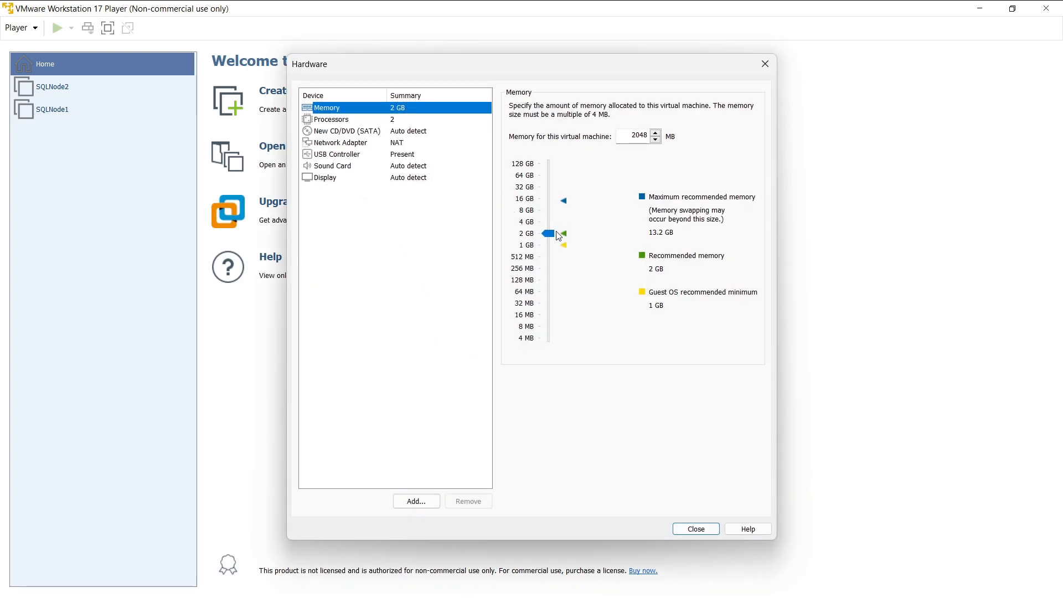
pyautogui.moveTo(549, 233); pyautogui.dragTo(549, 220)
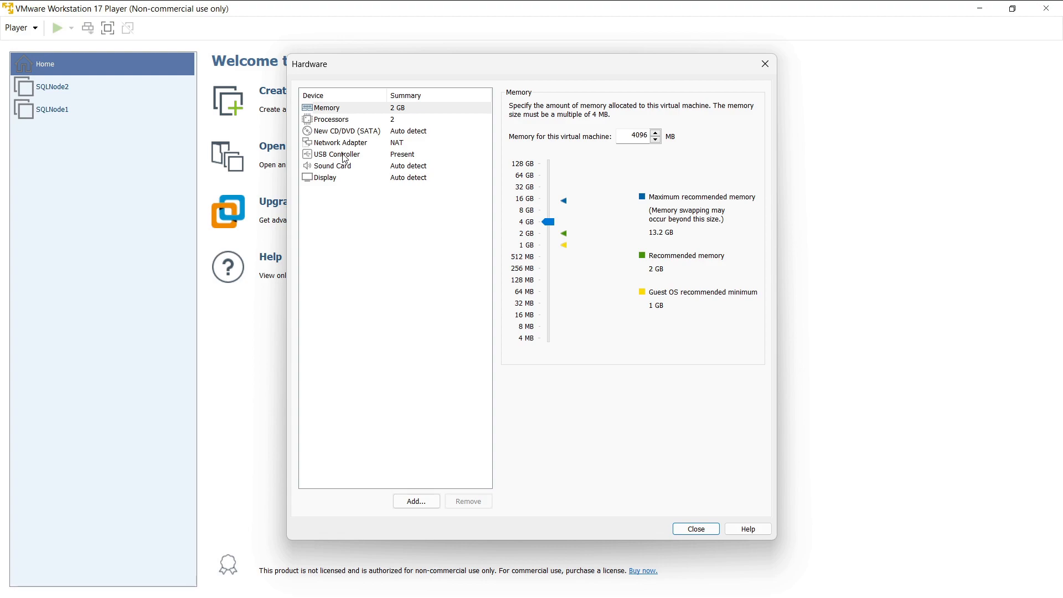
pyautogui.click(346, 119)
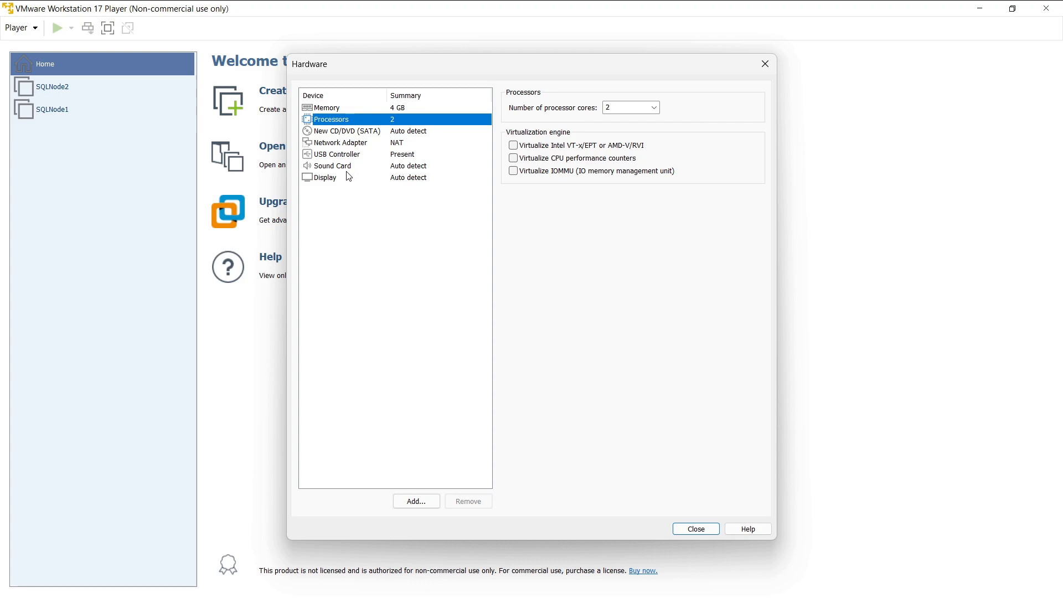
# Step: Point the CD/DVD drive at the Windows Server evaluation ISO in Downloads
pyautogui.click(350, 133)
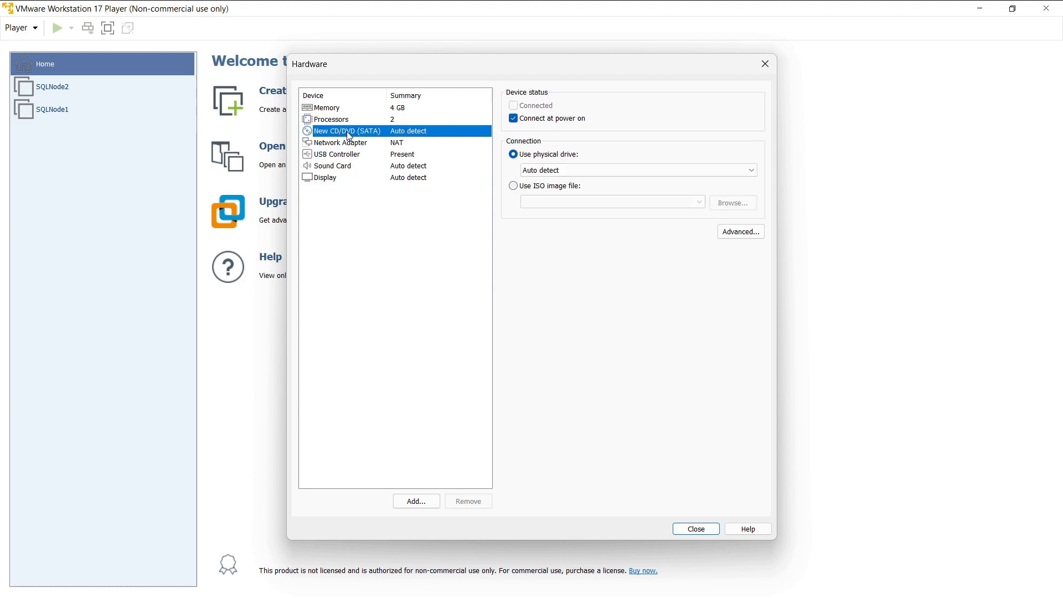
pyautogui.click(514, 186)
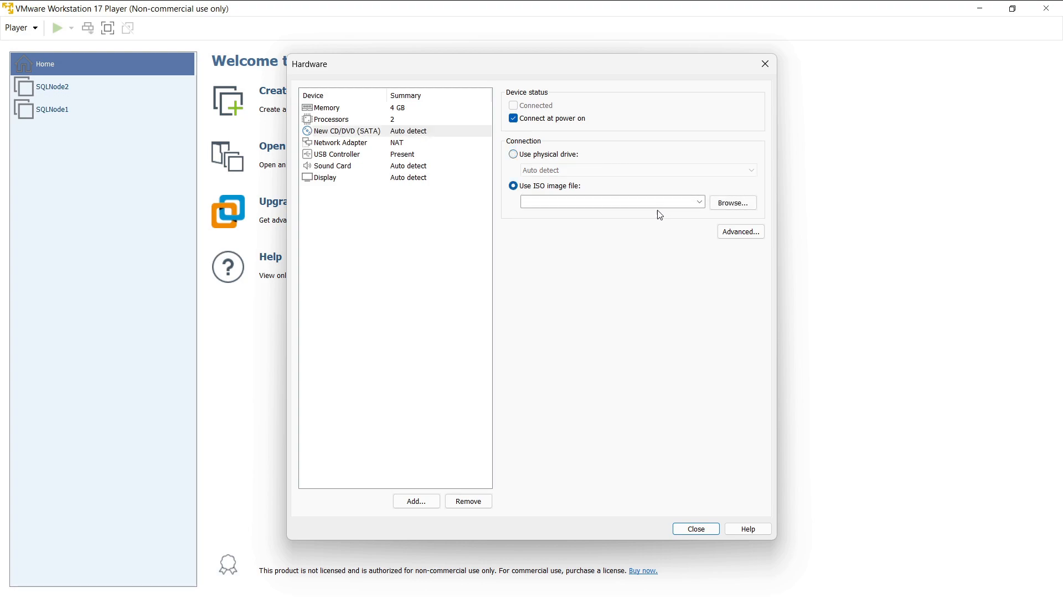
pyautogui.click(733, 202)
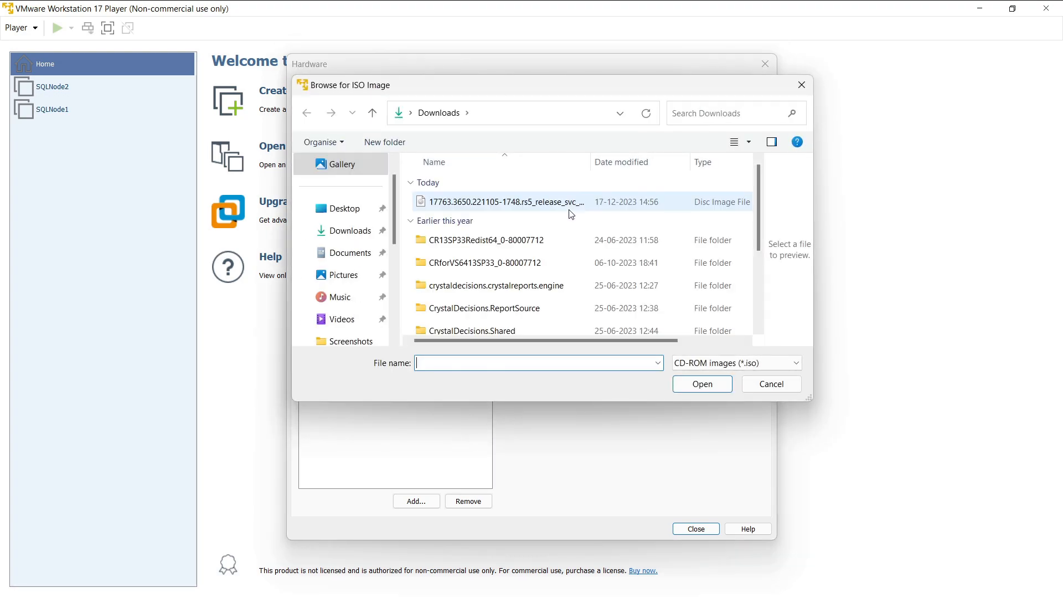
pyautogui.click(505, 206)
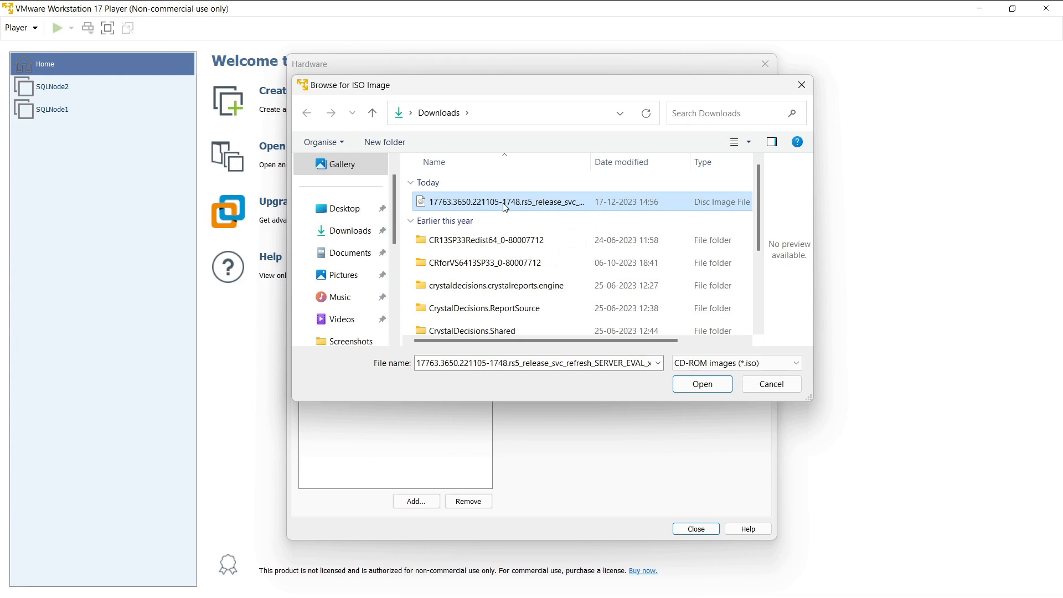
pyautogui.click(702, 384)
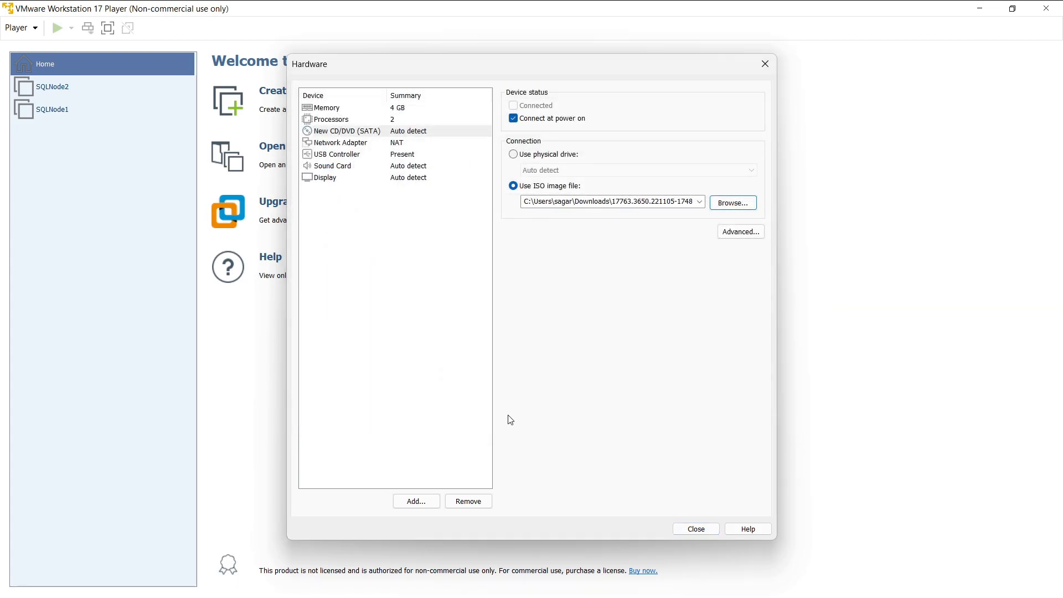
pyautogui.click(697, 529)
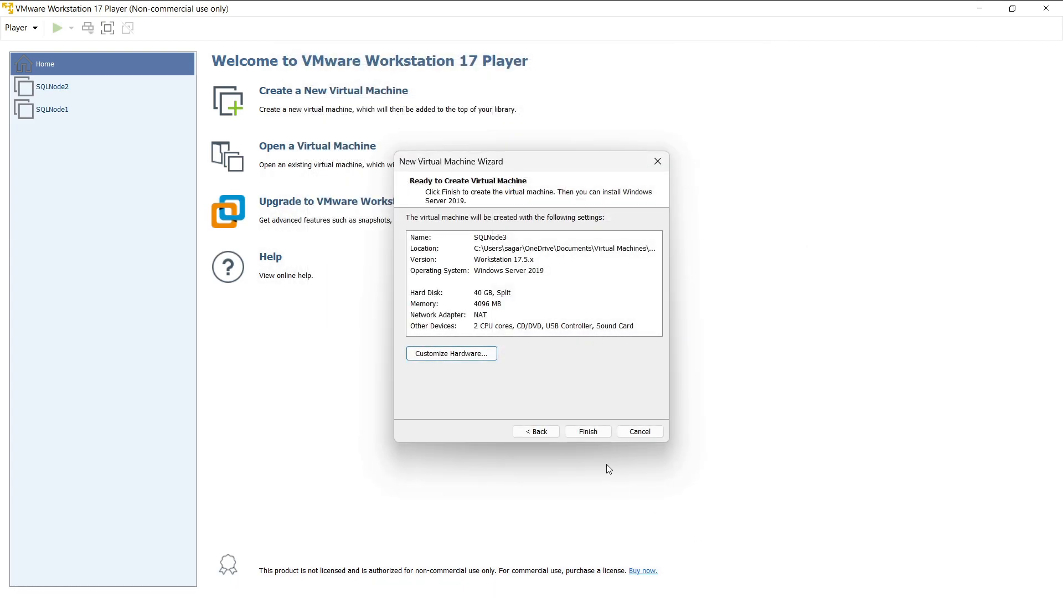
# Step: Finish creating SQLNode3, power it on and boot it from the Windows Server 2019 ISO
pyautogui.click(588, 432)
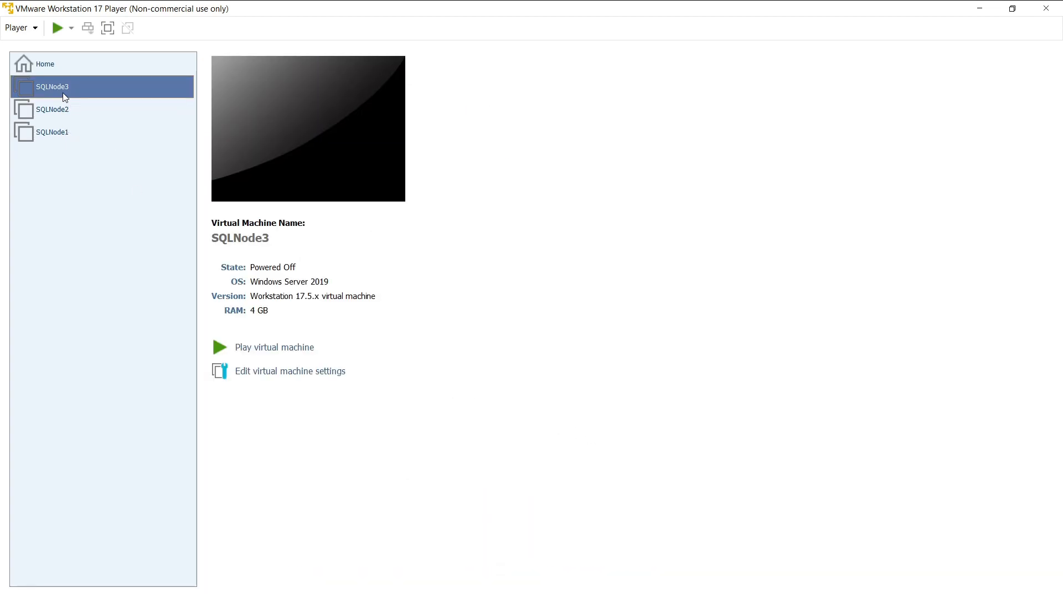
pyautogui.click(277, 348)
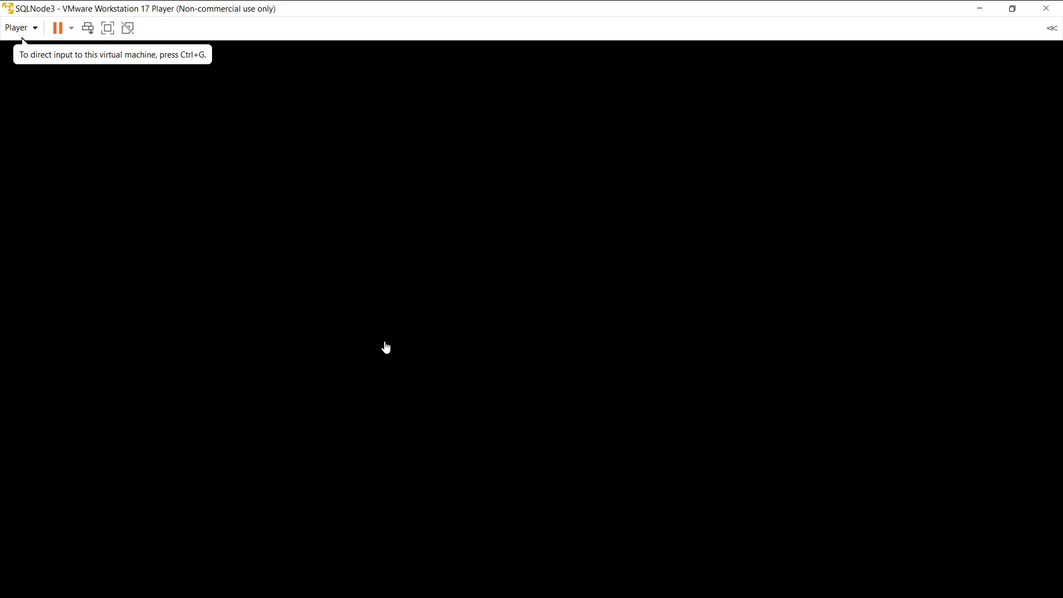
pyautogui.click(430, 335)
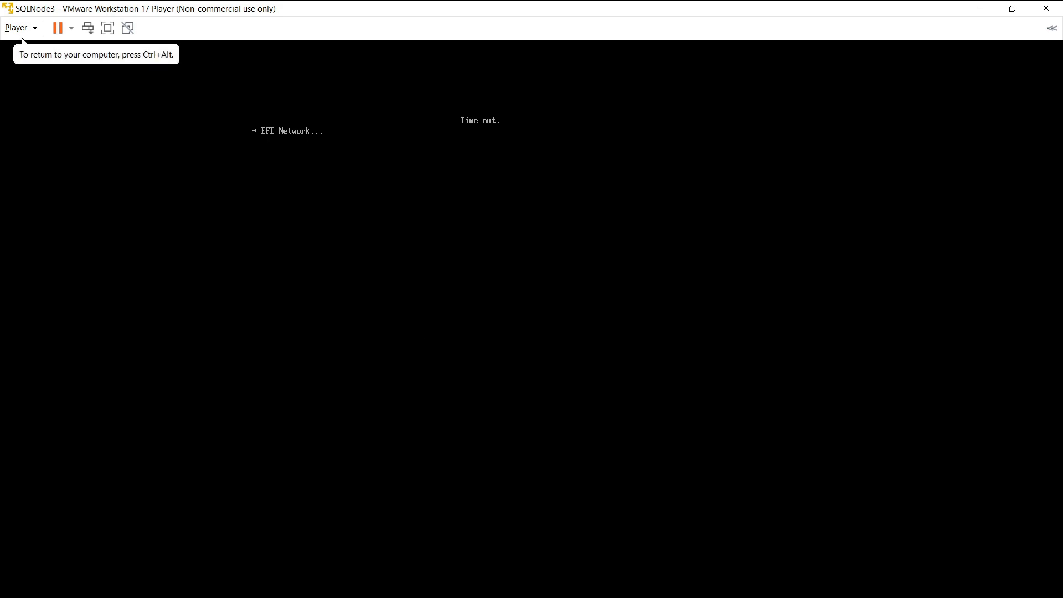
pyautogui.hotkey('ctrl', 'alt', 'Delete')
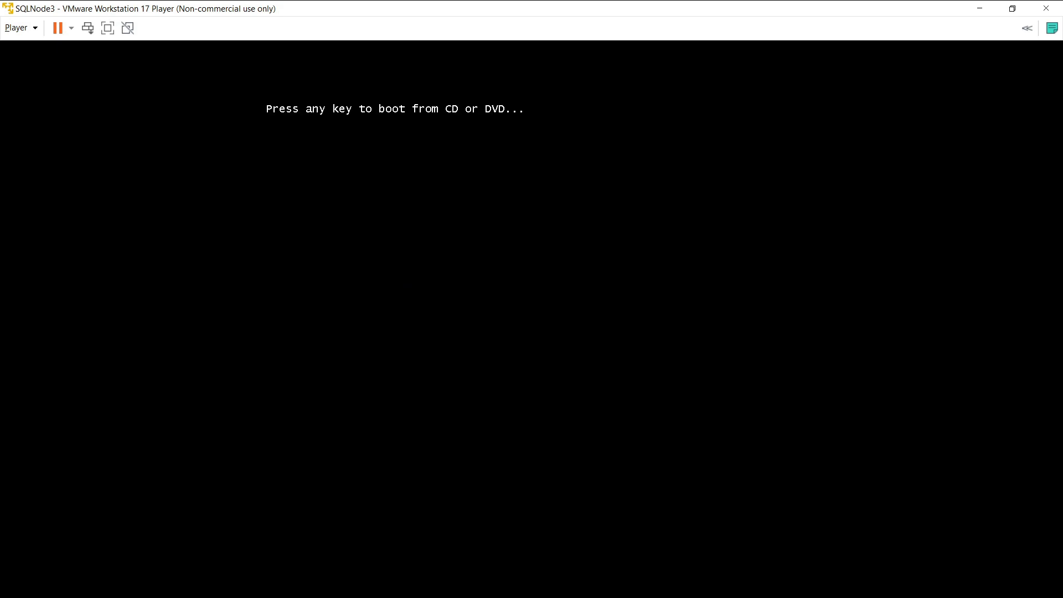
pyautogui.press('Return')
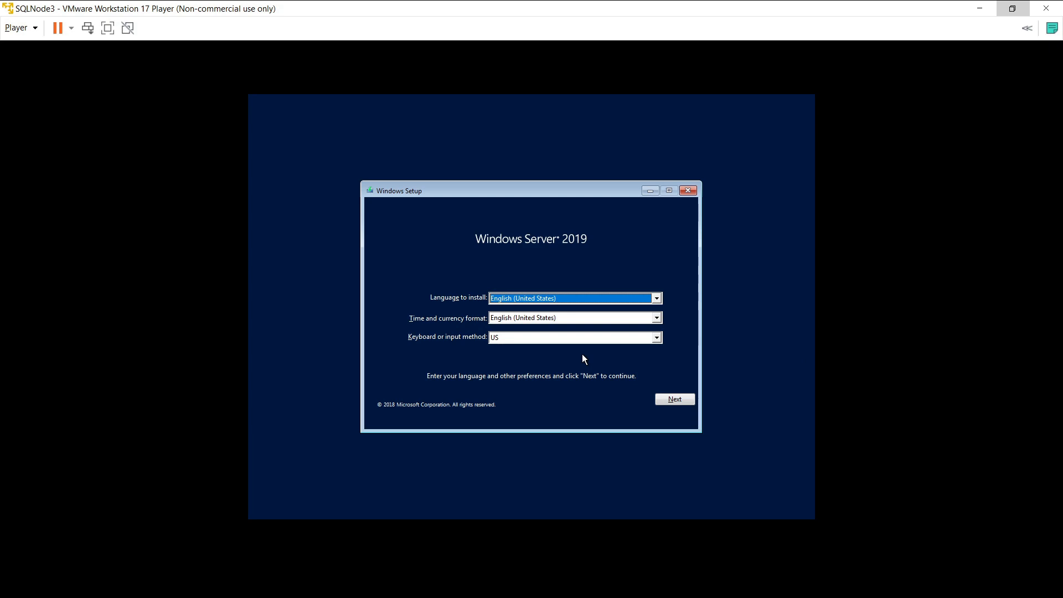
# Step: Keep default language and keyboard, start setup and choose Windows Server 2019 Standard Evaluation (Desktop Experience)
pyautogui.click(673, 400)
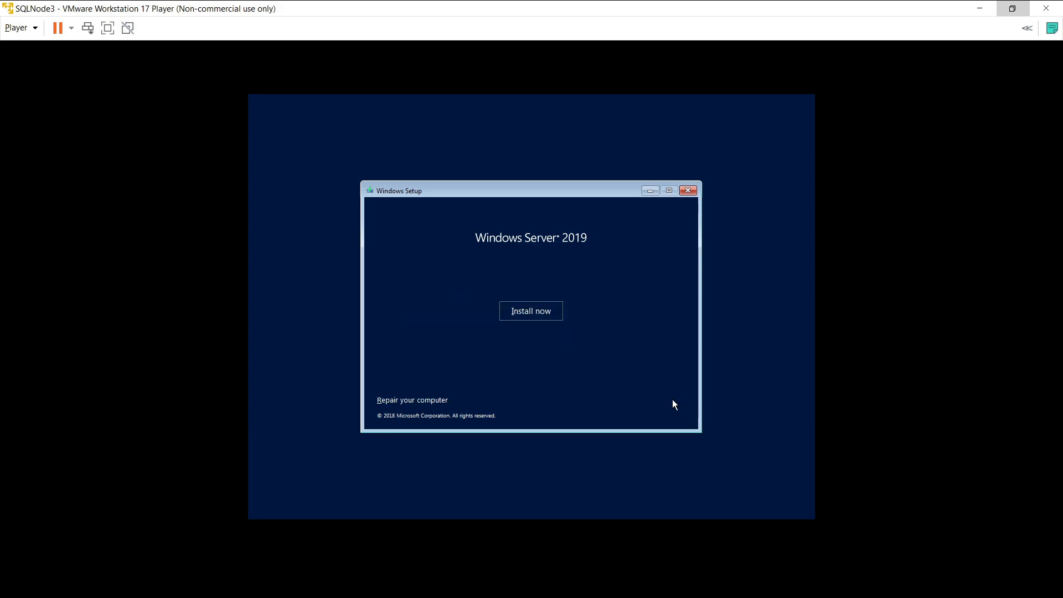
pyautogui.click(524, 311)
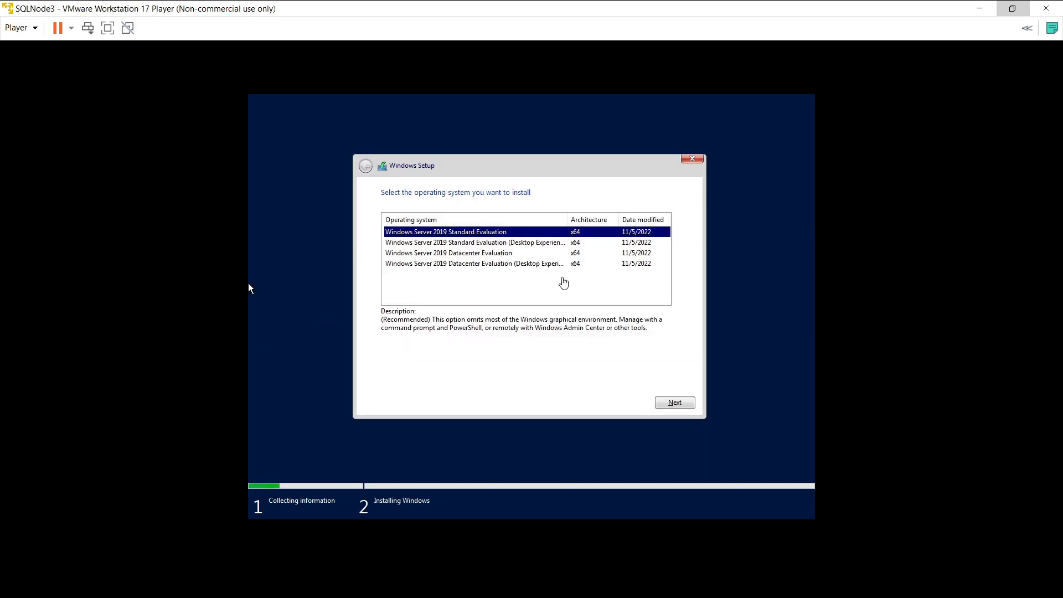
pyautogui.click(493, 243)
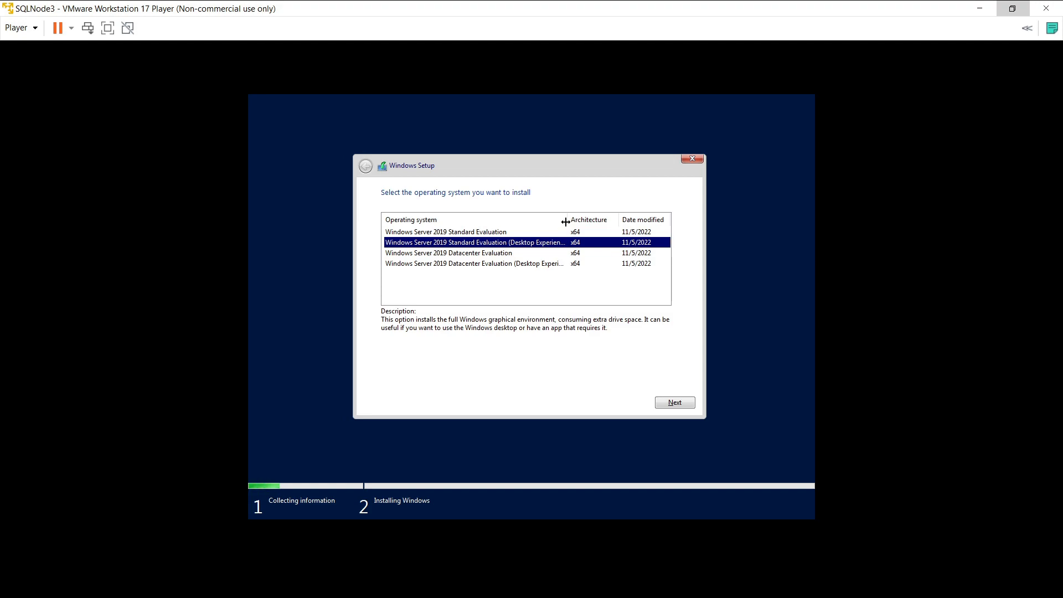
pyautogui.moveTo(565, 224); pyautogui.dragTo(579, 223)
pyautogui.click(675, 403)
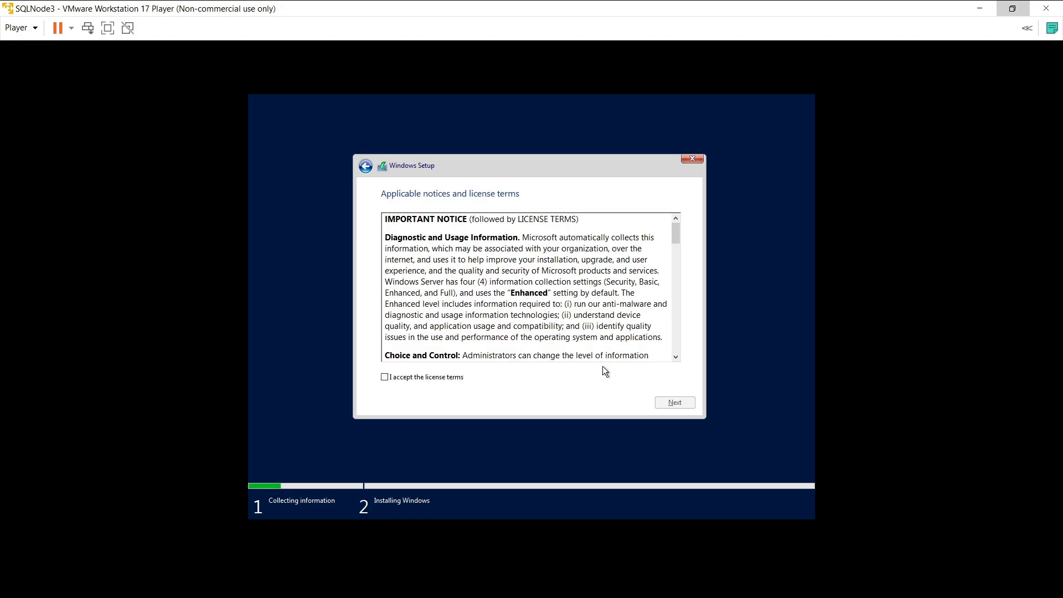
# Step: Accept the license terms and choose a Custom (Windows only) installation
pyautogui.click(384, 377)
pyautogui.click(675, 403)
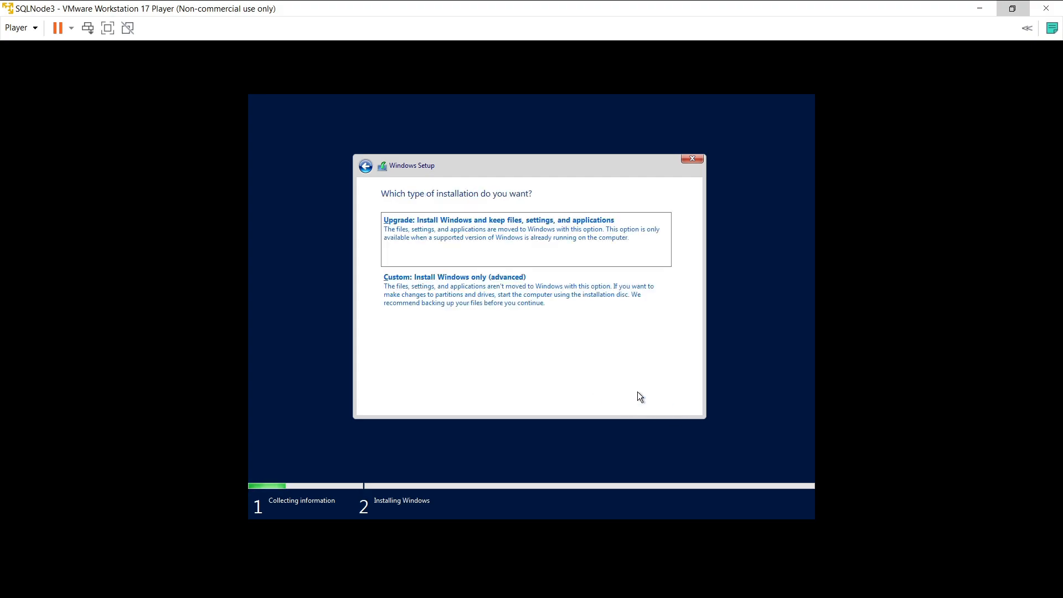
pyautogui.click(504, 304)
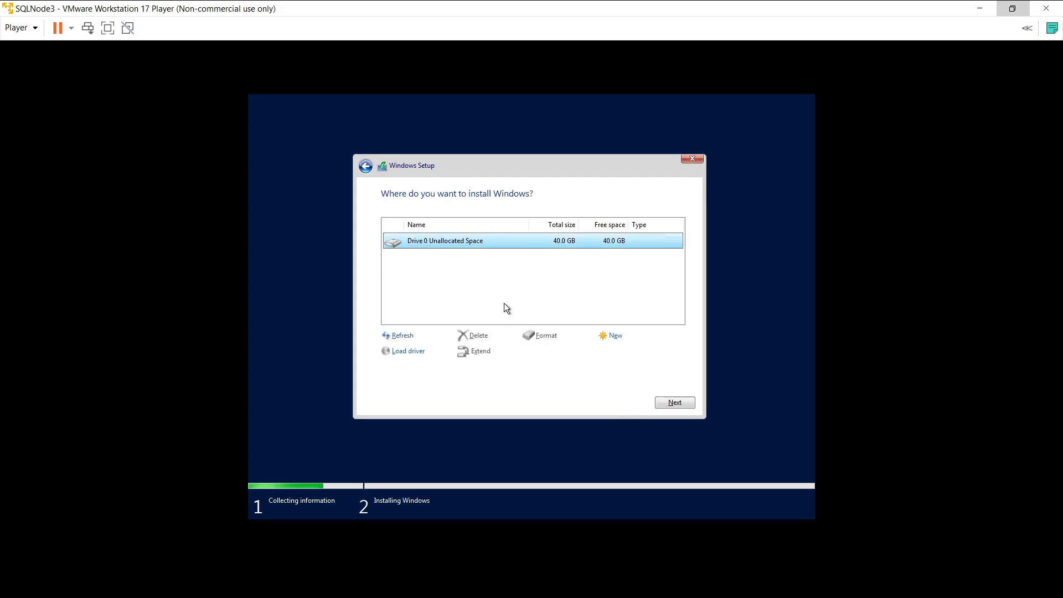
# Step: Create a 40960 MB partition on the drive and install Windows onto Partition 4
pyautogui.click(613, 336)
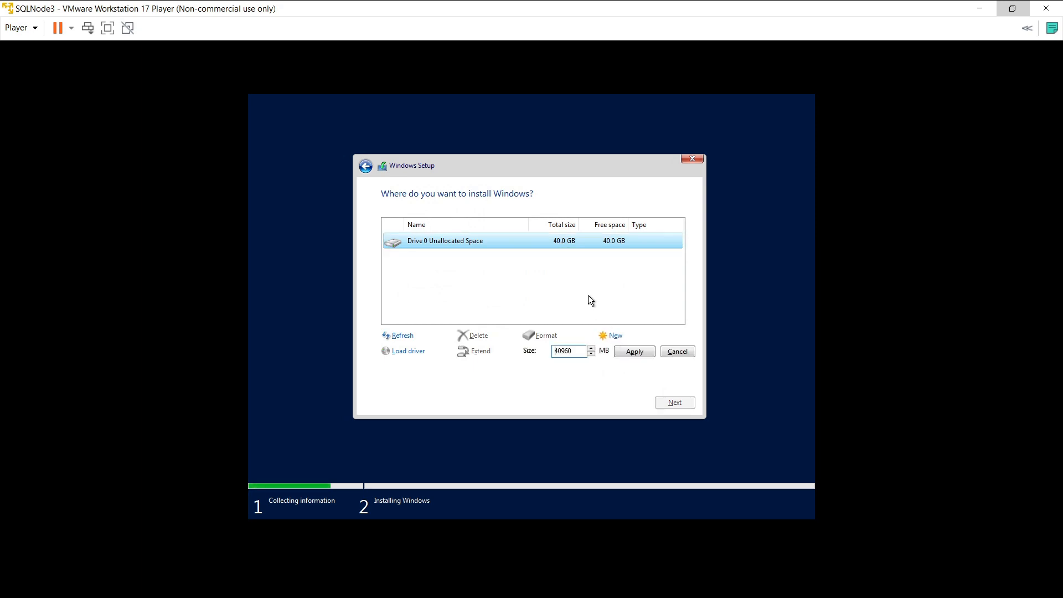
pyautogui.click(624, 351)
pyautogui.click(618, 354)
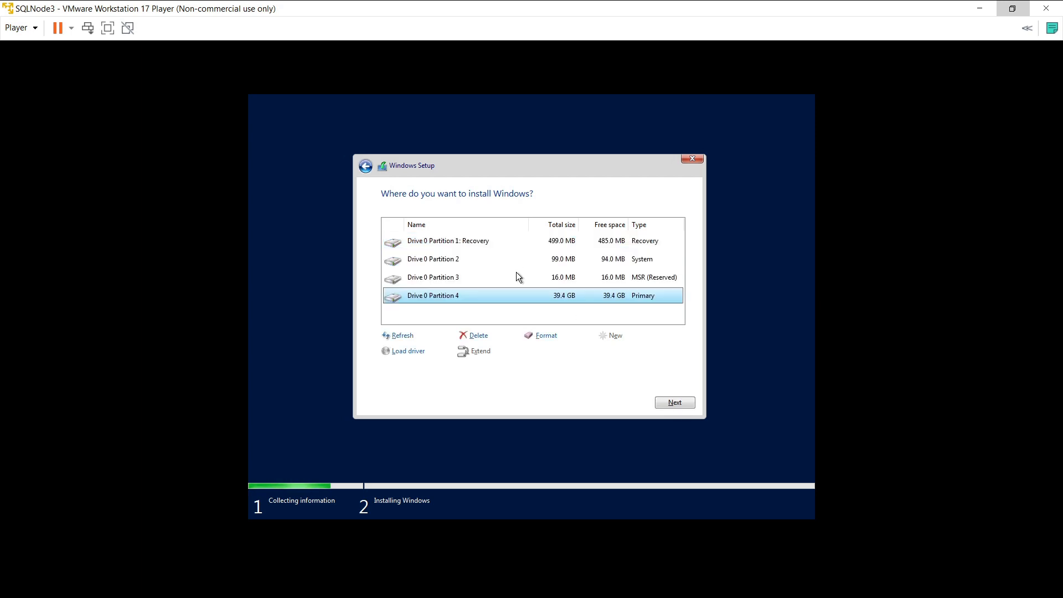
pyautogui.click(676, 404)
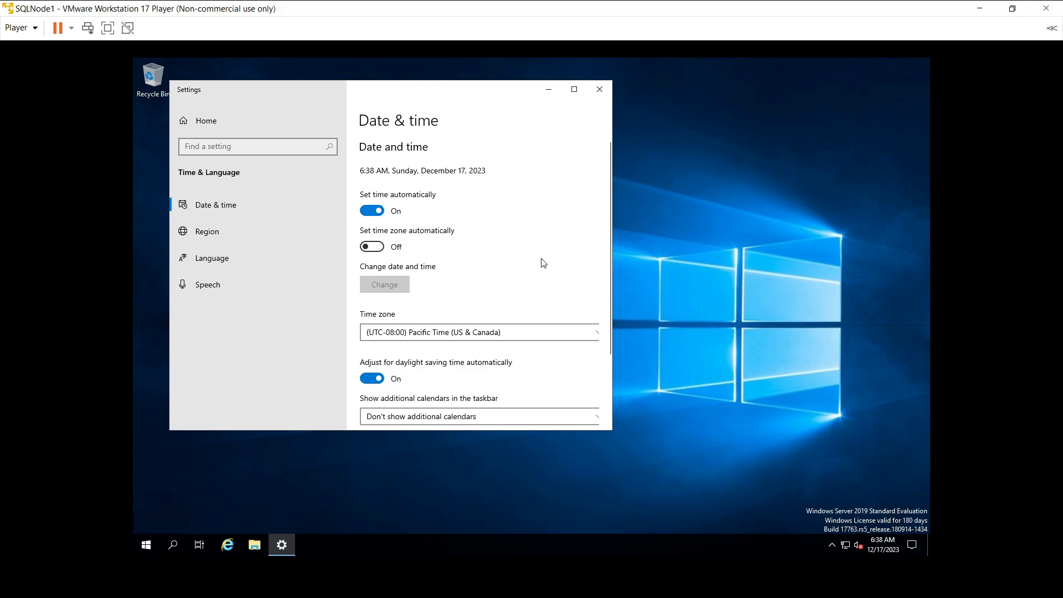
# Step: Pick (UTC+05:30) Chennai, Kolkata, Mumbai, New Delhi as the time zone and close Date & time
pyautogui.click(489, 334)
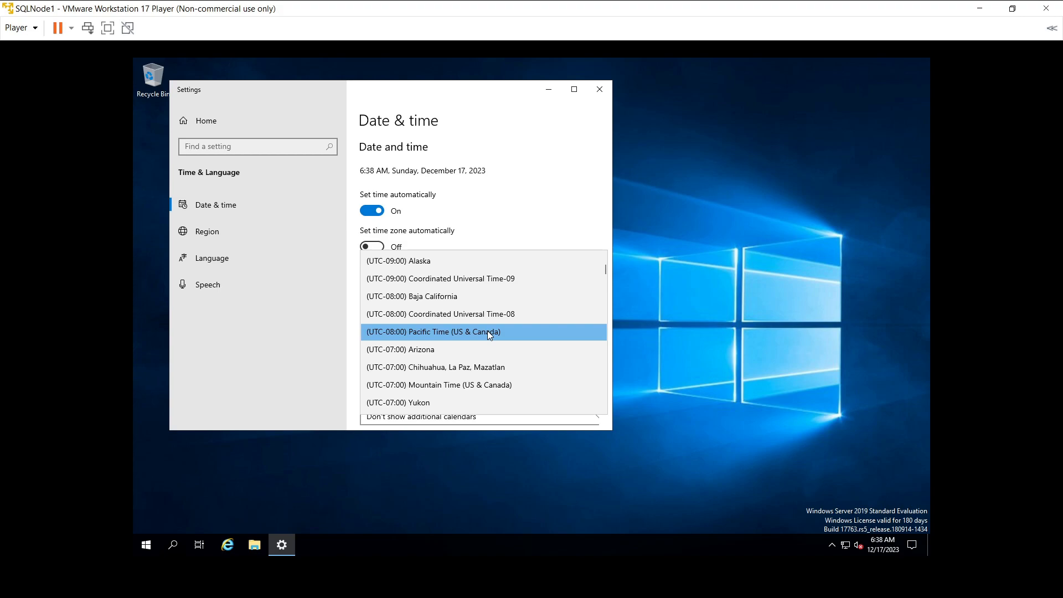
pyautogui.scroll(2, 487, 332)
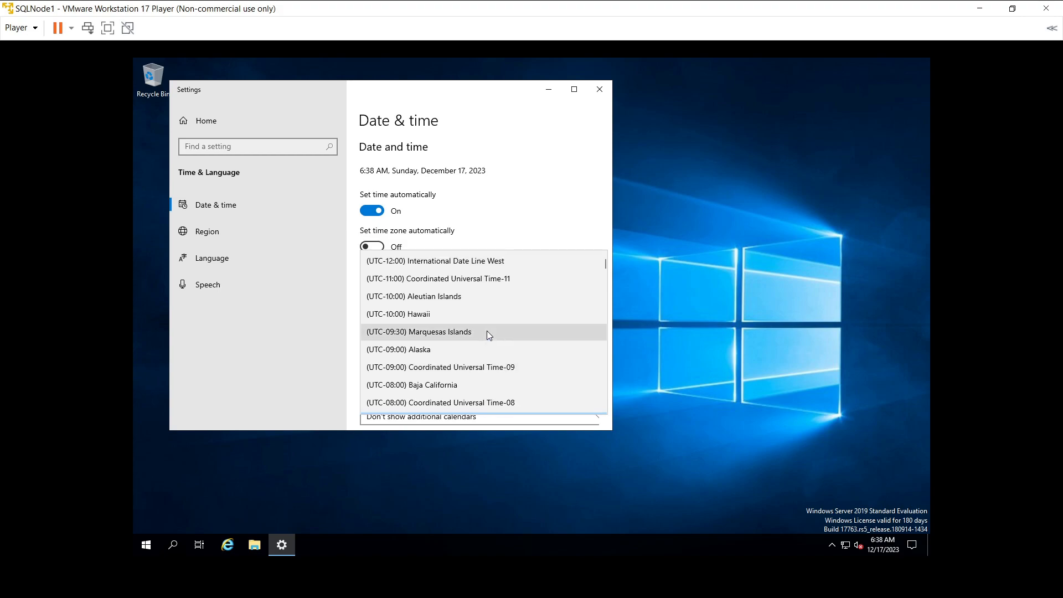
pyautogui.scroll(-12, 486, 330)
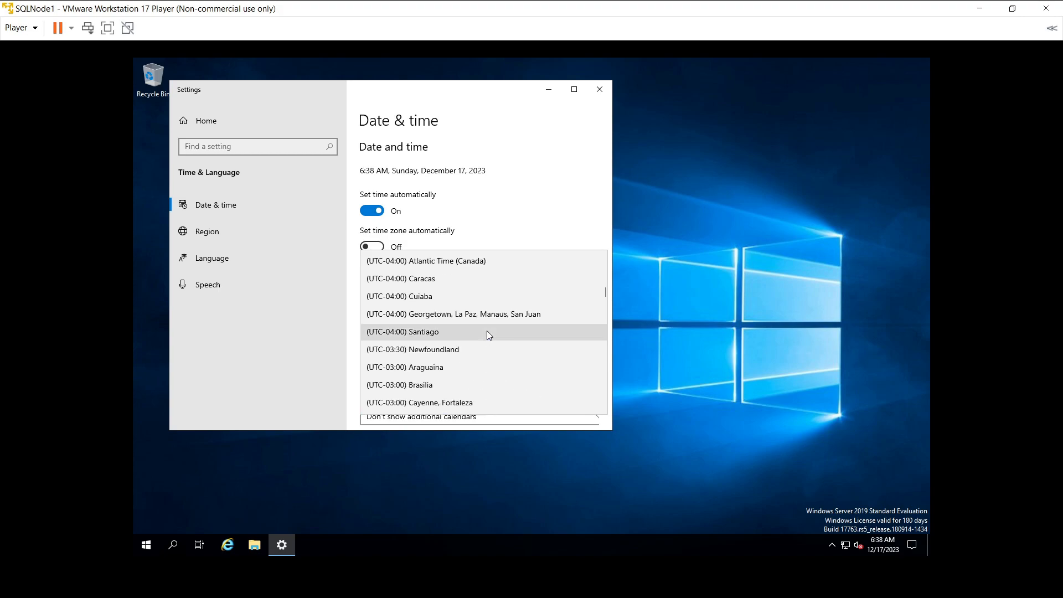
pyautogui.scroll(-13, 487, 330)
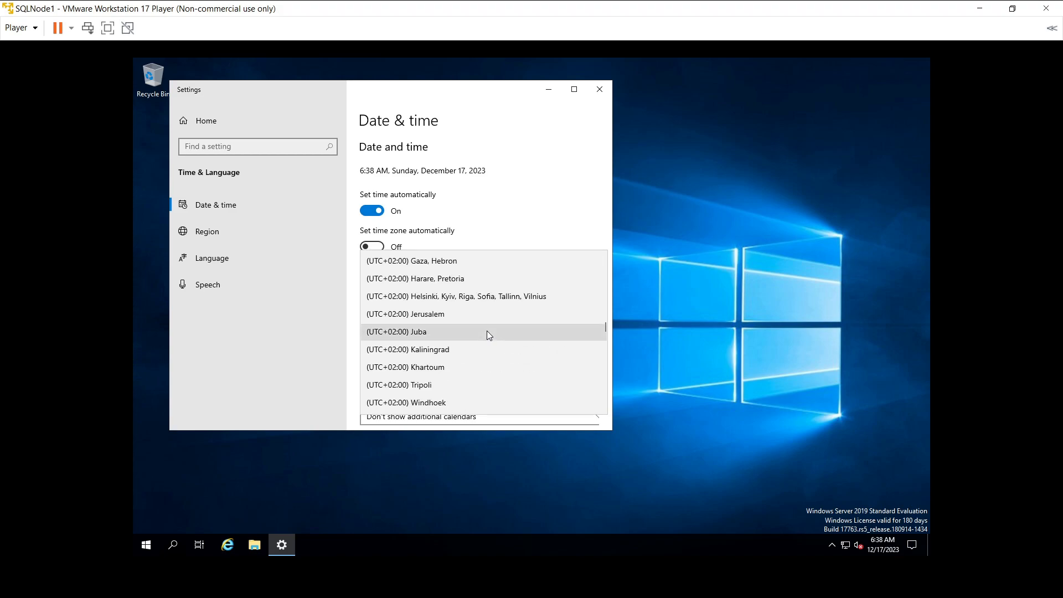
pyautogui.scroll(-5, 487, 330)
pyautogui.scroll(-7, 486, 331)
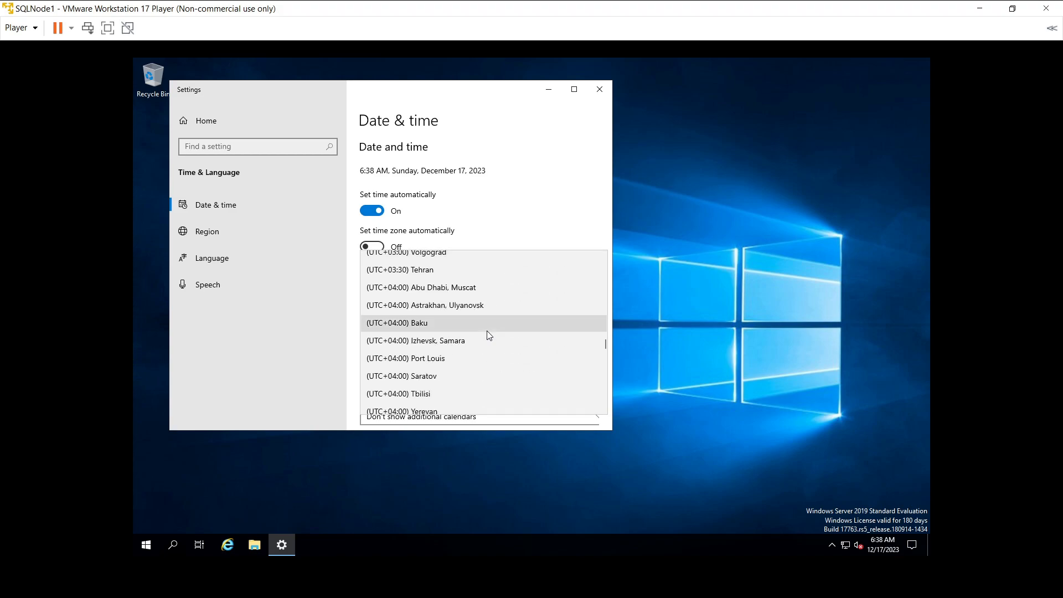
pyautogui.scroll(-2, 489, 335)
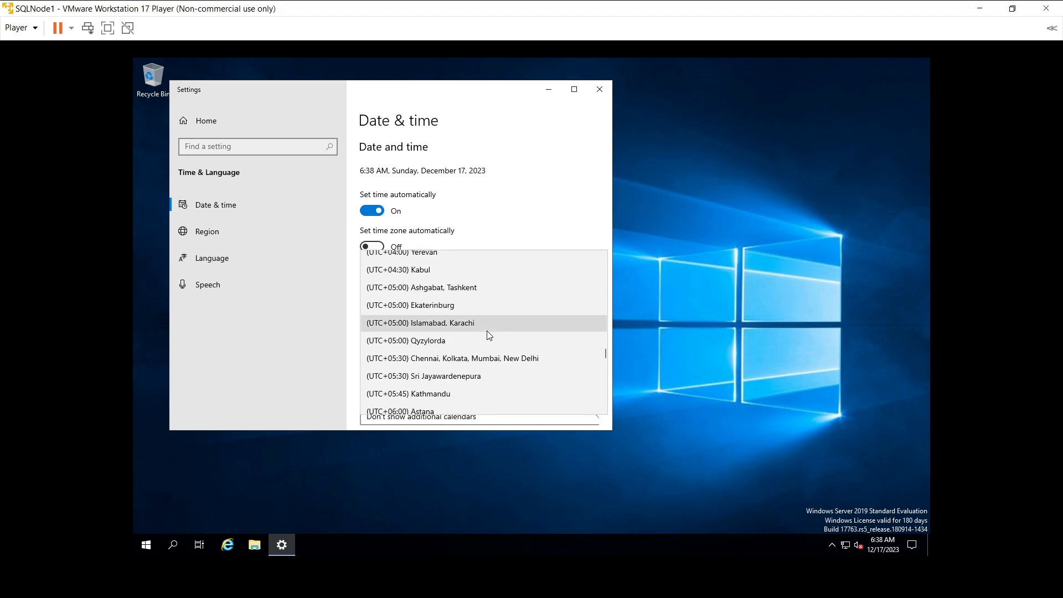
pyautogui.click(453, 360)
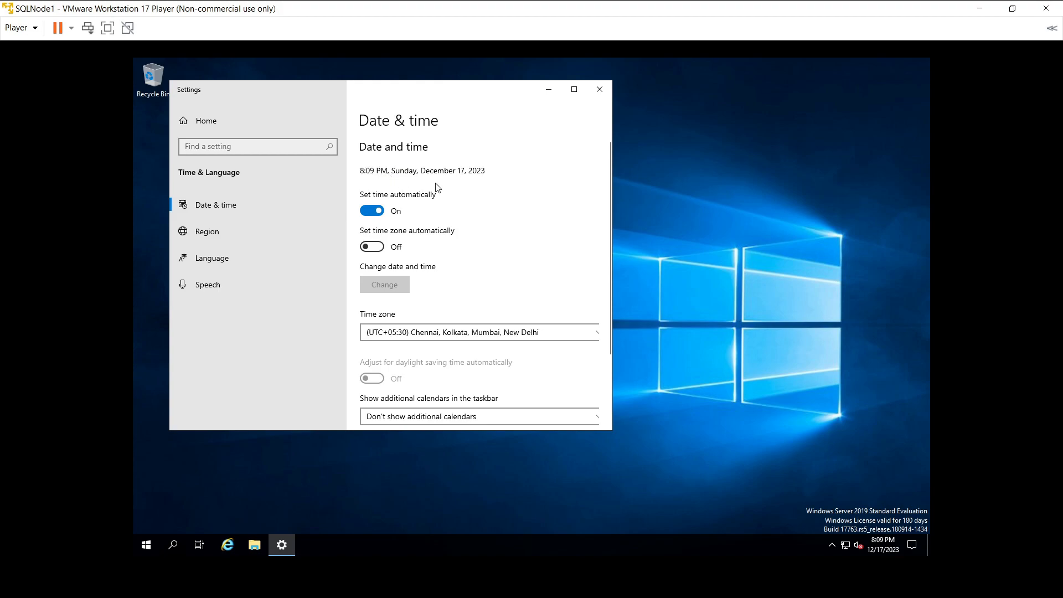
pyautogui.click(602, 89)
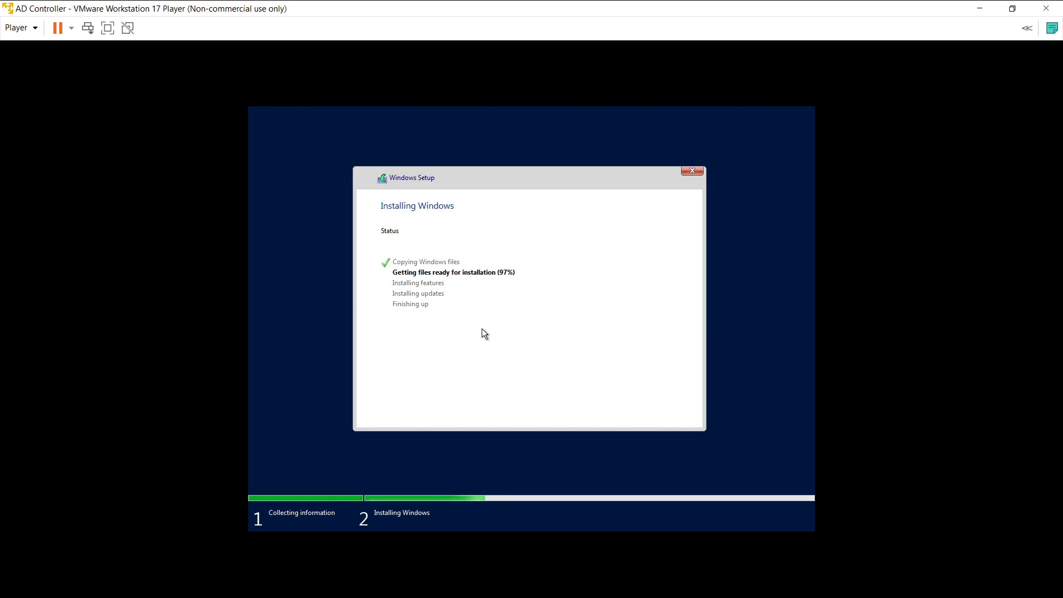
# Step: Minimize the AD Controller VM window to return to SQLNode1
pyautogui.click(980, 7)
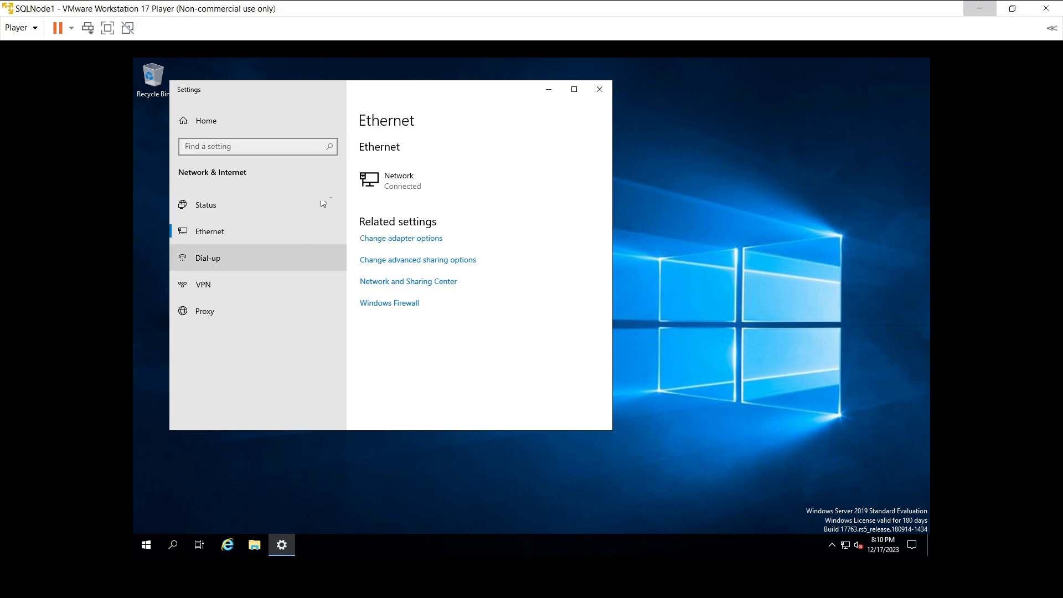
# Step: Open the Ethernet0 adapter's status from Network Connections, then its Properties dialog
pyautogui.click(403, 239)
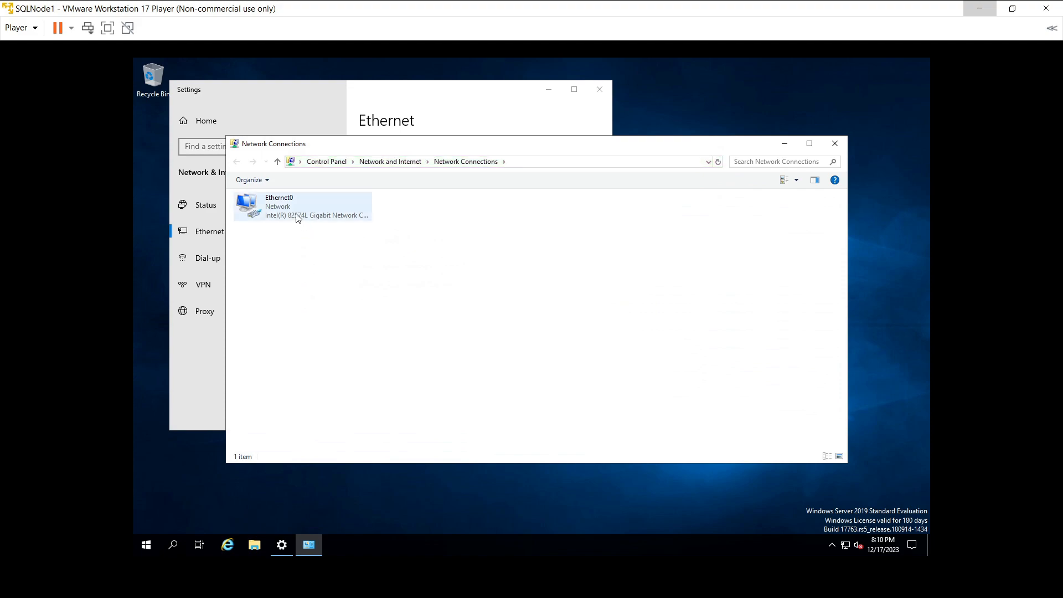
pyautogui.click(298, 217)
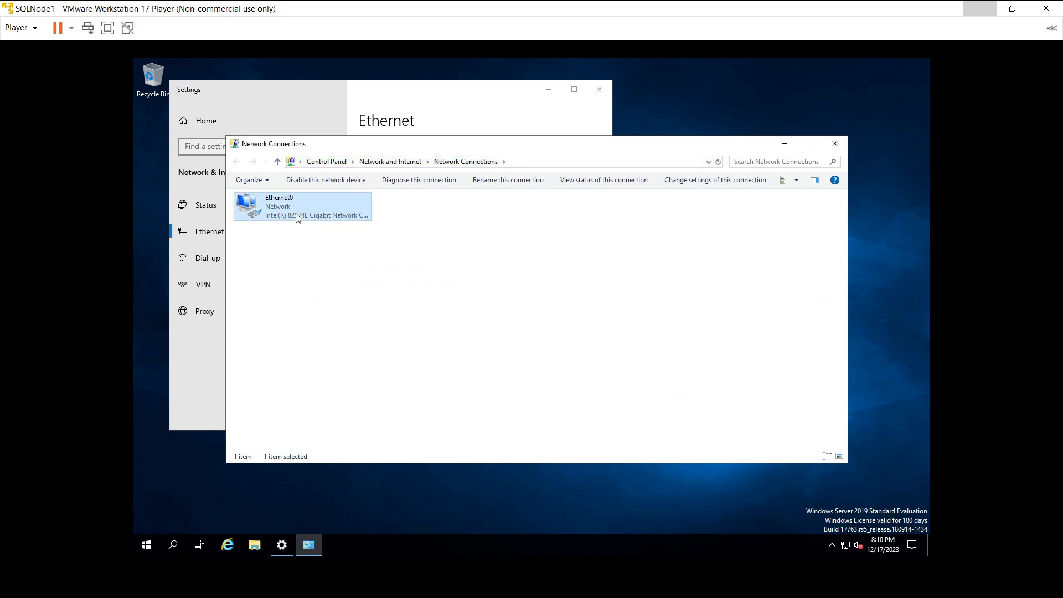
pyautogui.rightClick(297, 215)
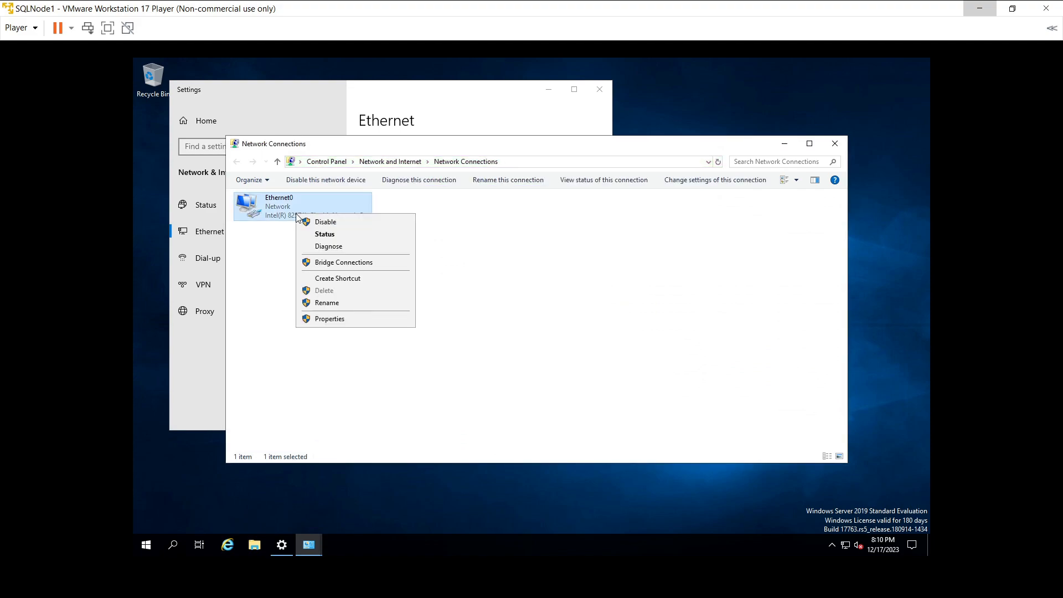
pyautogui.doubleClick(289, 214)
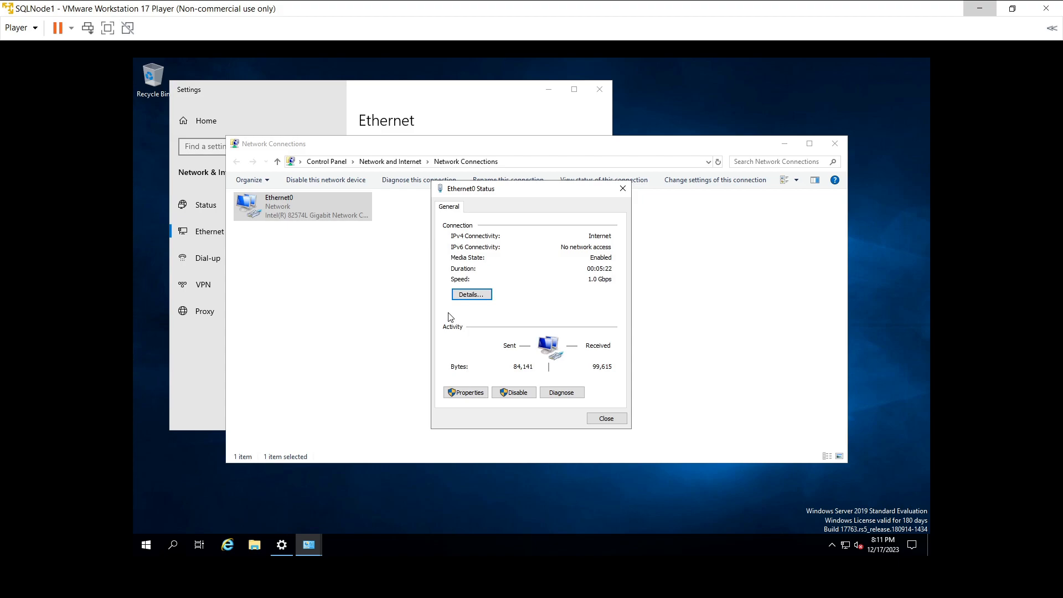
pyautogui.click(450, 391)
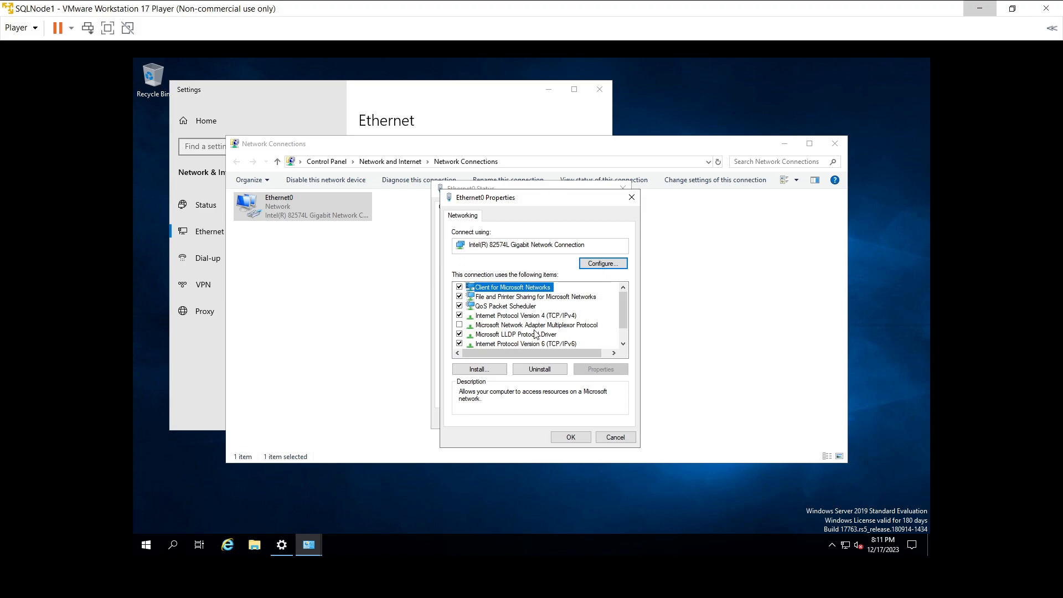
# Step: In Ethernet0's TCP/IPv4 properties, switch to a static IP address of 10.1.1.22
pyautogui.click(537, 315)
pyautogui.click(601, 369)
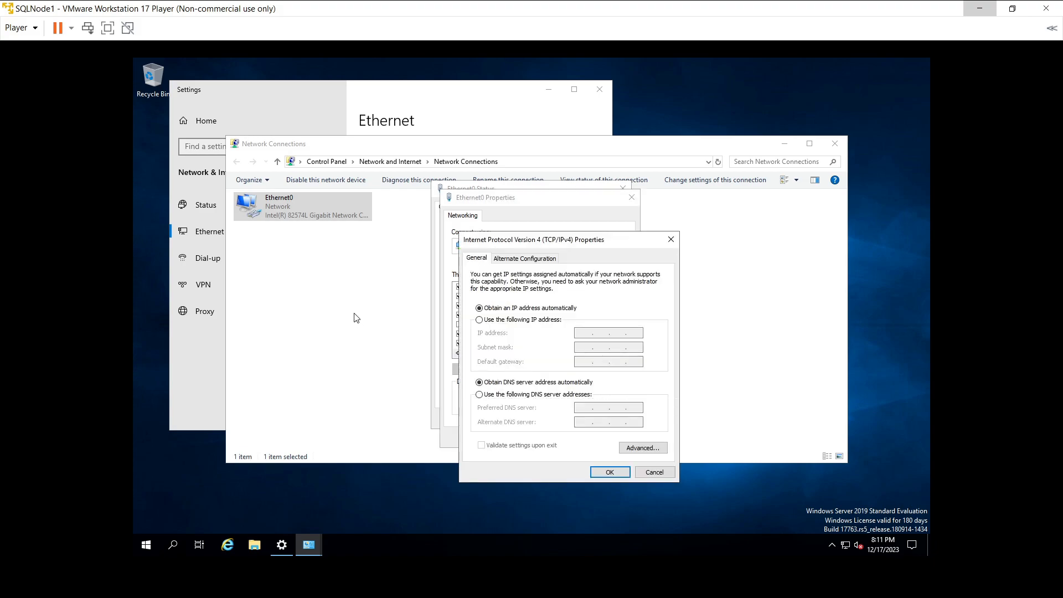
pyautogui.click(480, 319)
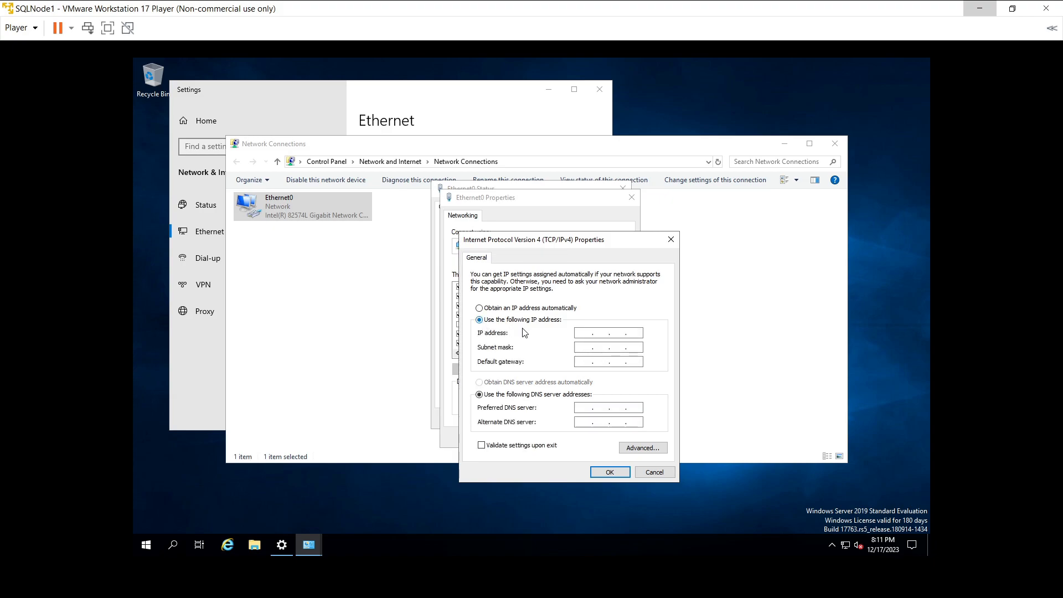
pyautogui.click(586, 333)
pyautogui.write('10.1.1.22')
# Step: Set subnet mask 255.255.255.0 and preferred DNS server 10.1.1.21, then save and close
pyautogui.click(587, 347)
pyautogui.doubleClick(602, 347)
pyautogui.write('255')
pyautogui.write('255 . 255 . 0')
pyautogui.click(589, 407)
pyautogui.write('10 . 1 . 1 . 21')
pyautogui.click(606, 471)
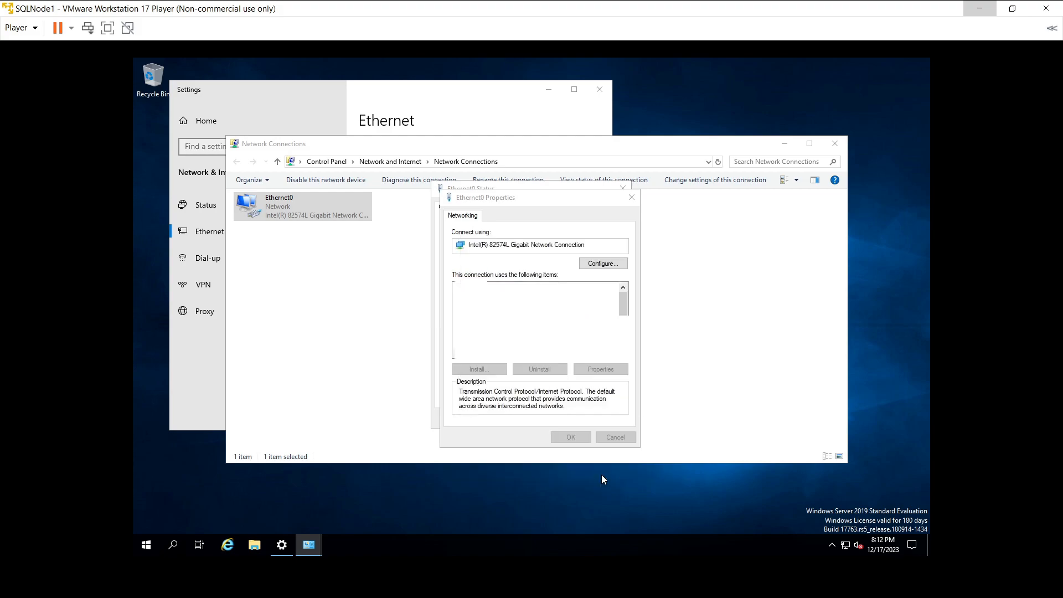
pyautogui.click(572, 438)
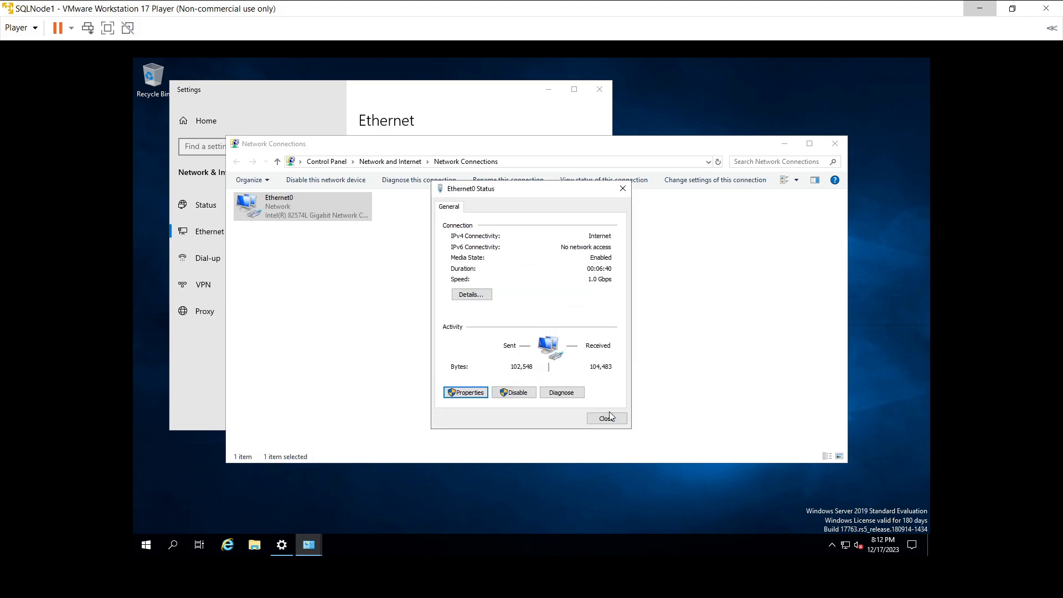
# Step: Close Ethernet0 Status and open Windows Defender Firewall settings
pyautogui.click(612, 422)
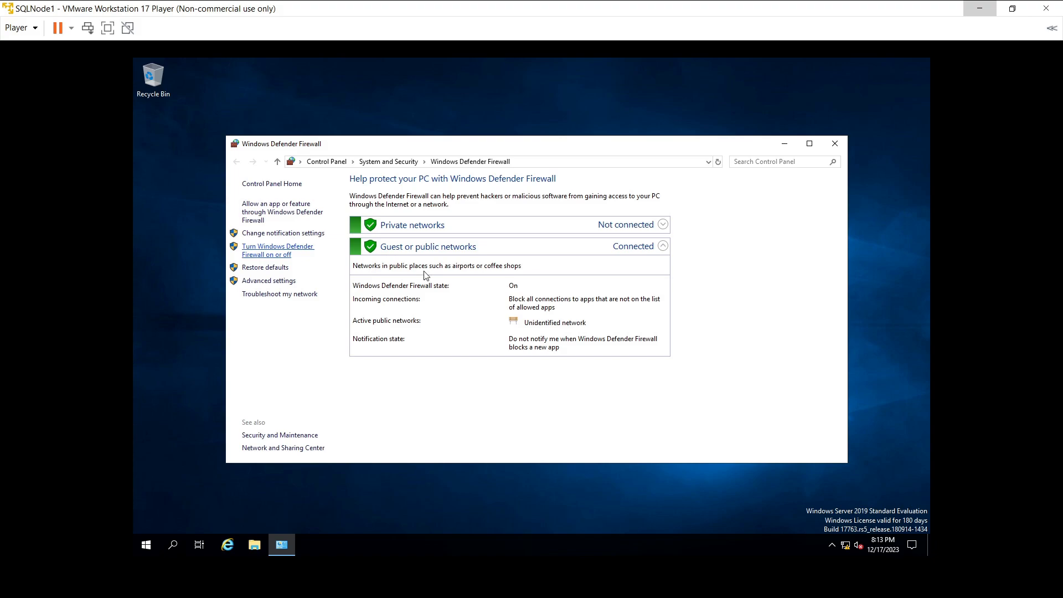
pyautogui.click(136, 83)
pyautogui.click(621, 288)
# Step: Turn off Windows Defender Firewall for private and public networks and close the window
pyautogui.moveTo(848, 551)
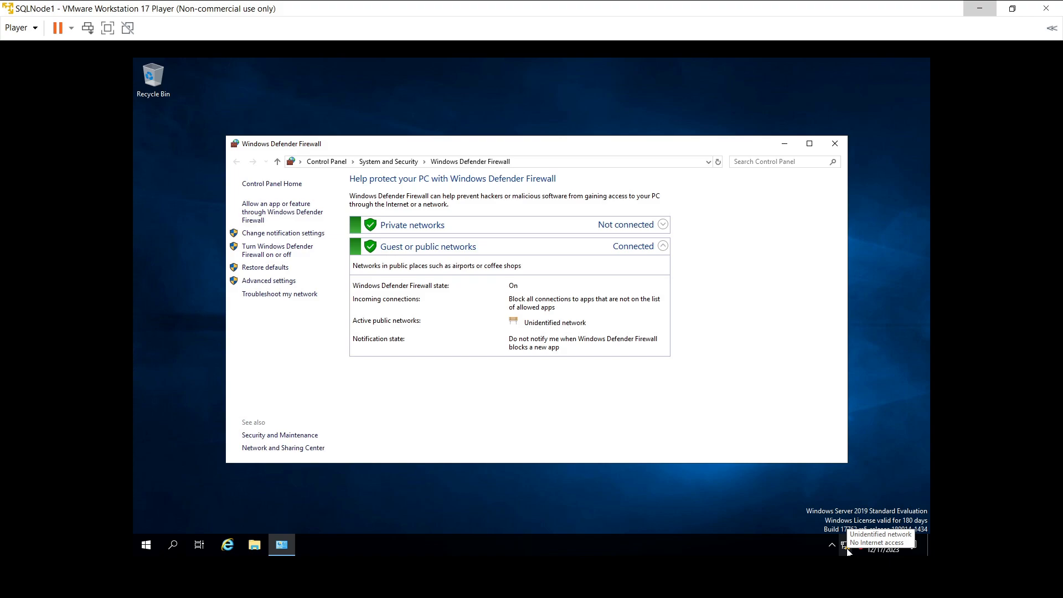
pyautogui.click(270, 256)
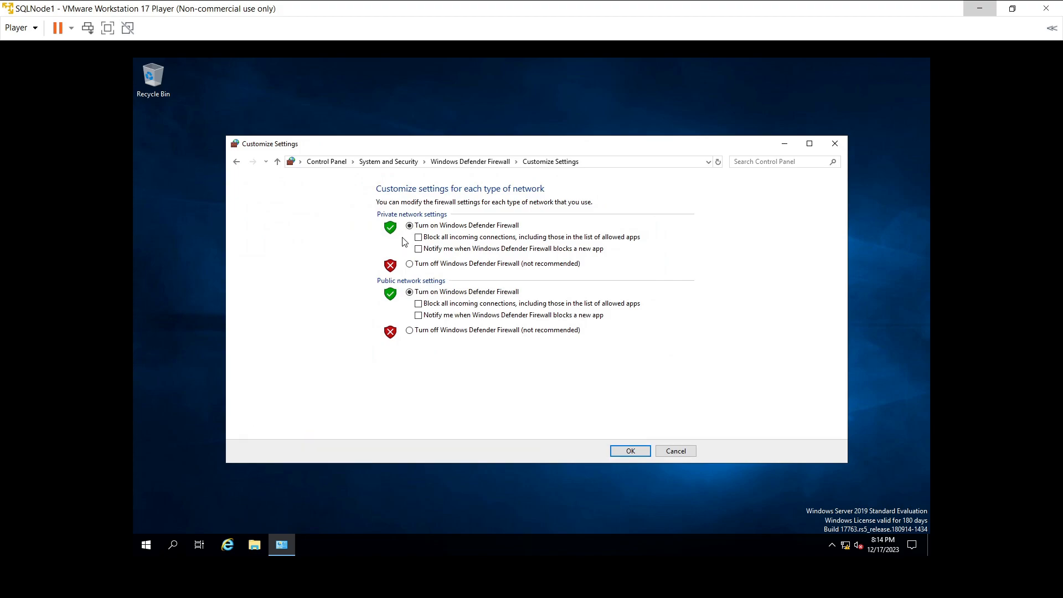
pyautogui.click(417, 265)
pyautogui.click(423, 335)
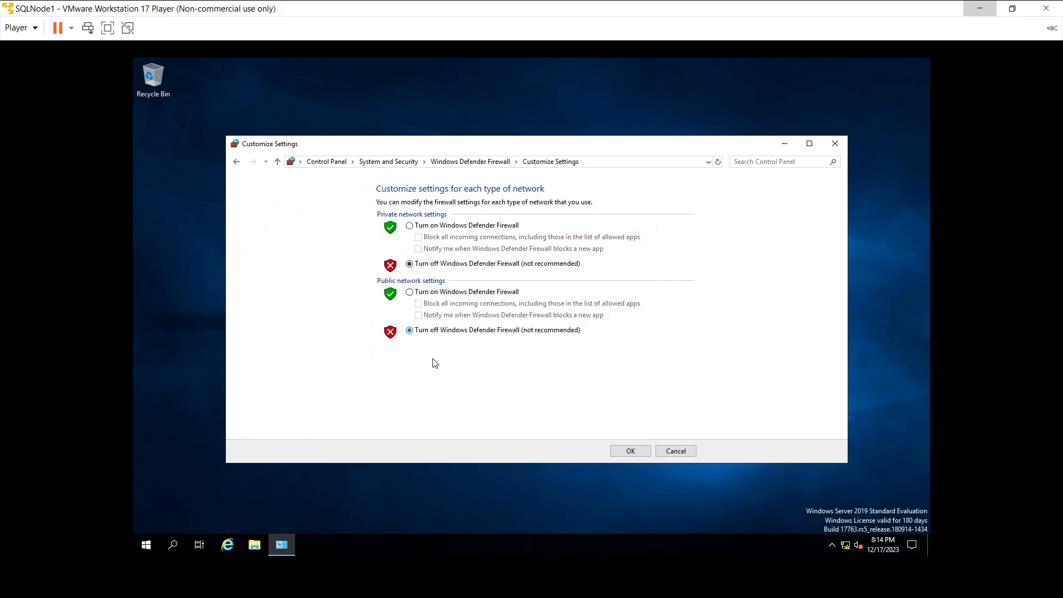
pyautogui.click(633, 448)
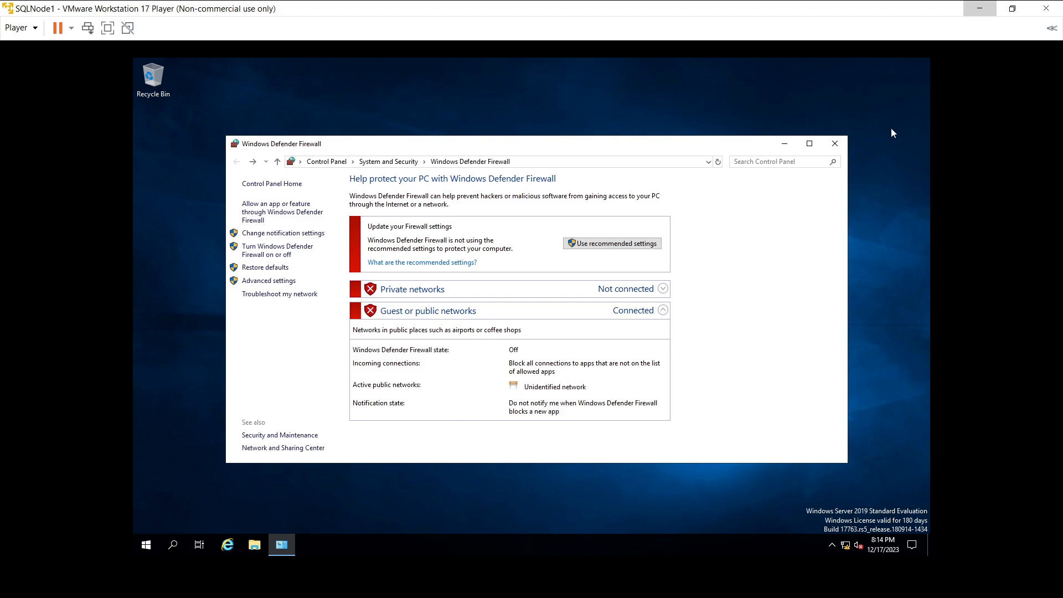
pyautogui.click(835, 143)
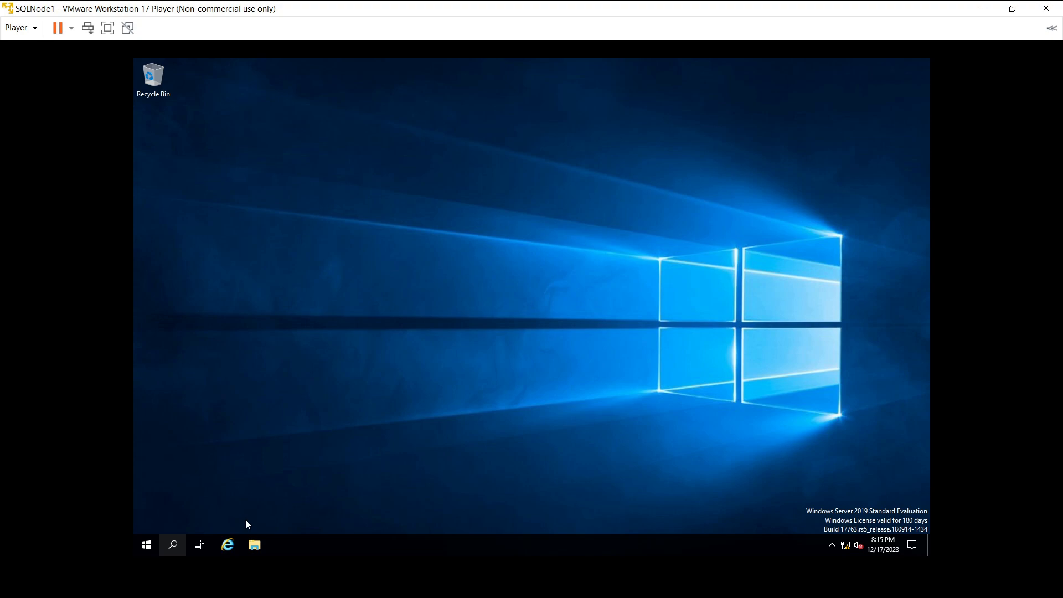
# Step: Search Windows for 'cmd' and launch Command Prompt
pyautogui.press('super+s')
pyautogui.write('m')
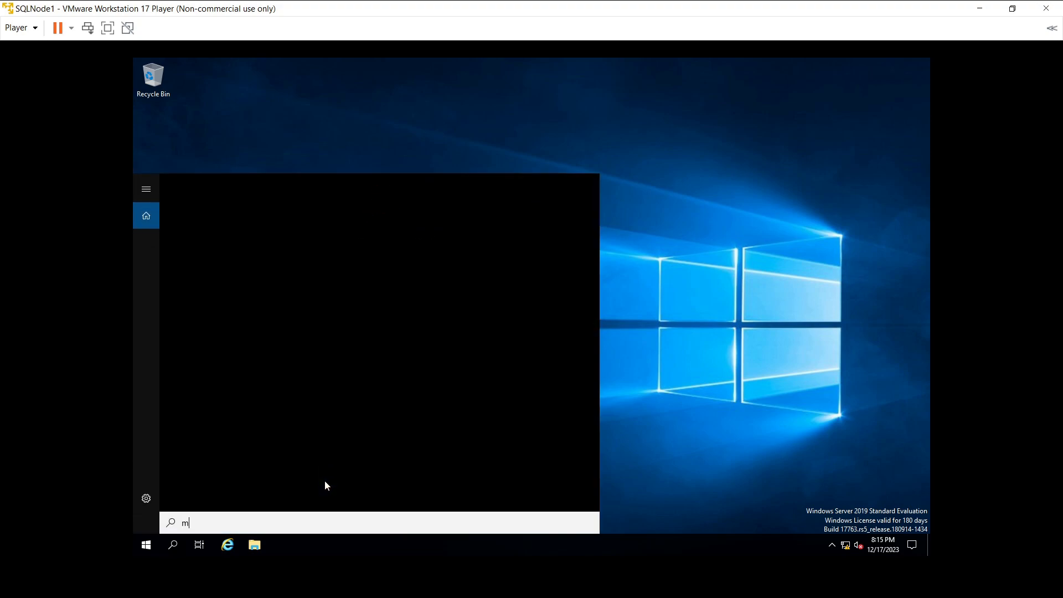
pyautogui.write('a')
pyautogui.press('BackSpace')
pyautogui.press('BackSpace')
pyautogui.write('c')
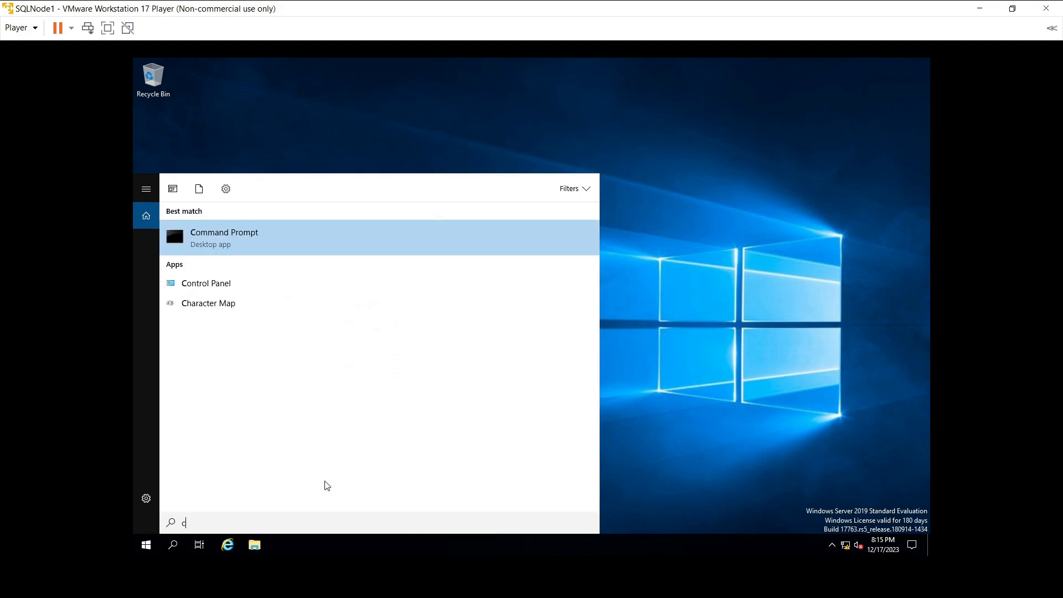
pyautogui.write('md')
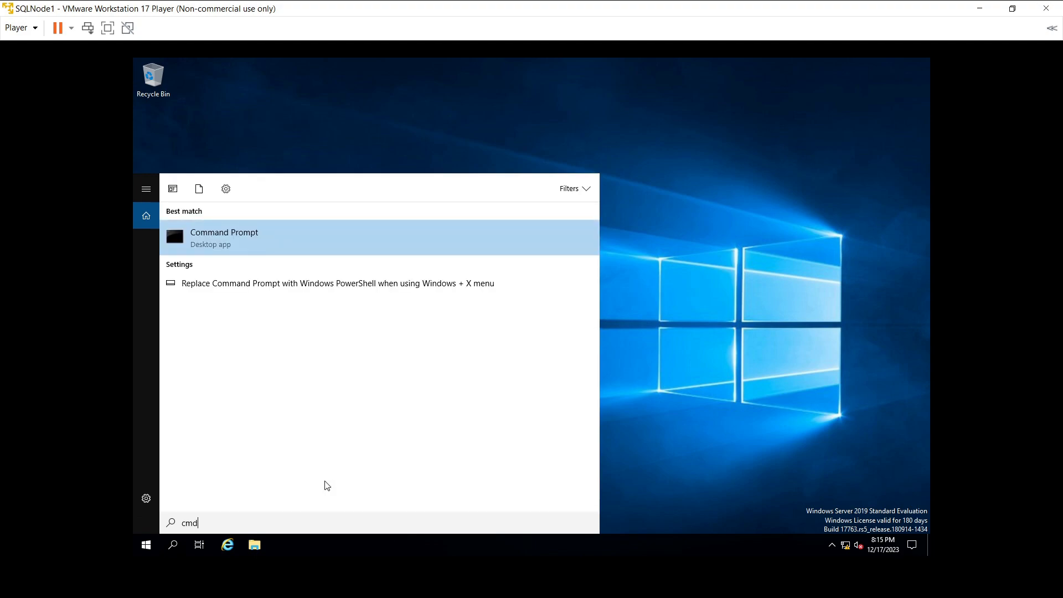
pyautogui.write('\\')
pyautogui.press('BackSpace')
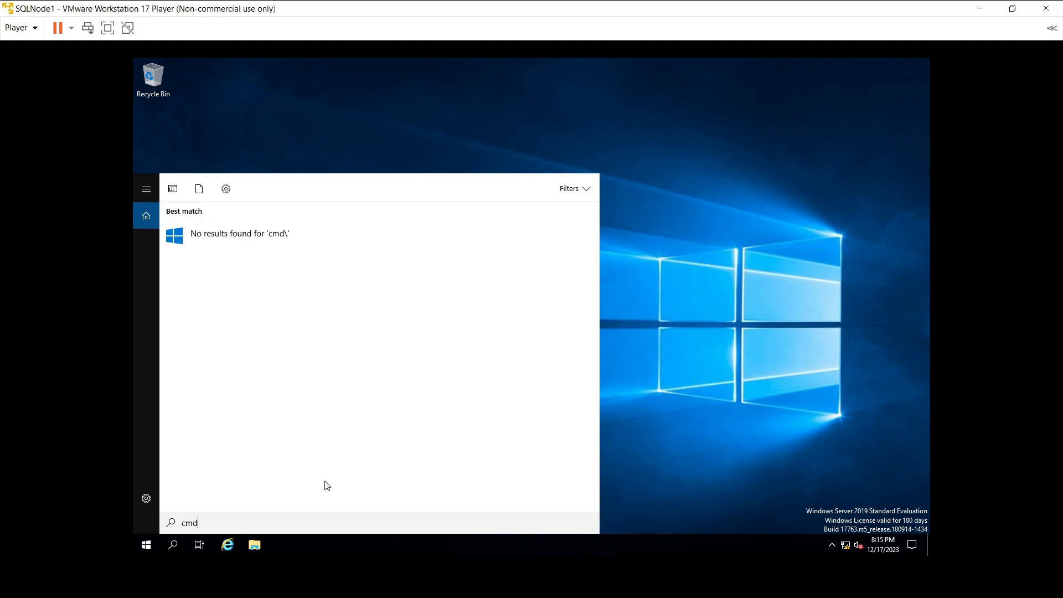
pyautogui.press('Return')
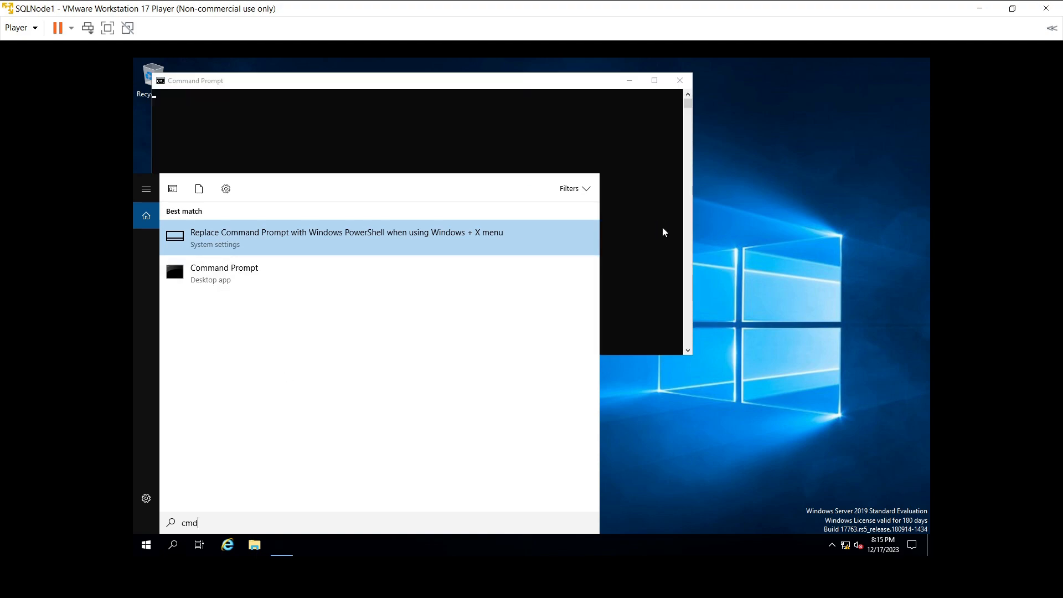
# Step: Close the stray taskbar settings window and bring Command Prompt to the front
pyautogui.click(662, 226)
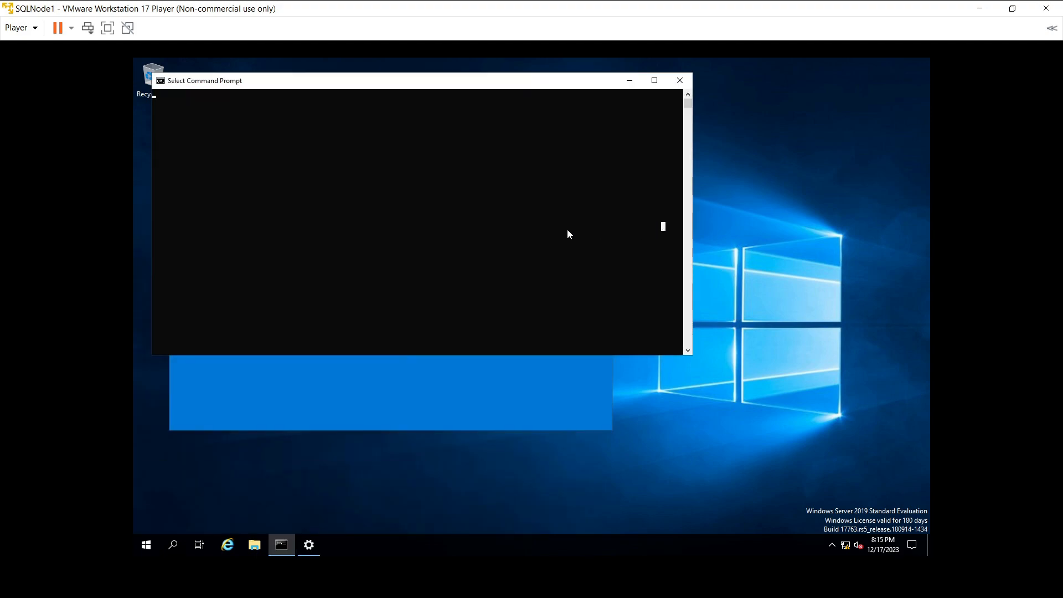
pyautogui.click(503, 393)
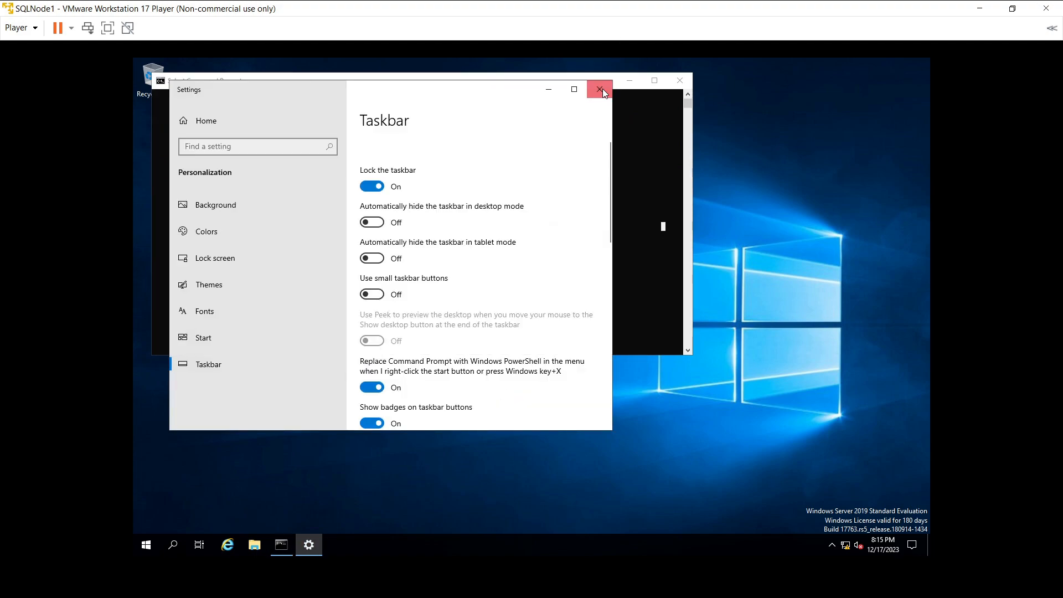
pyautogui.click(599, 89)
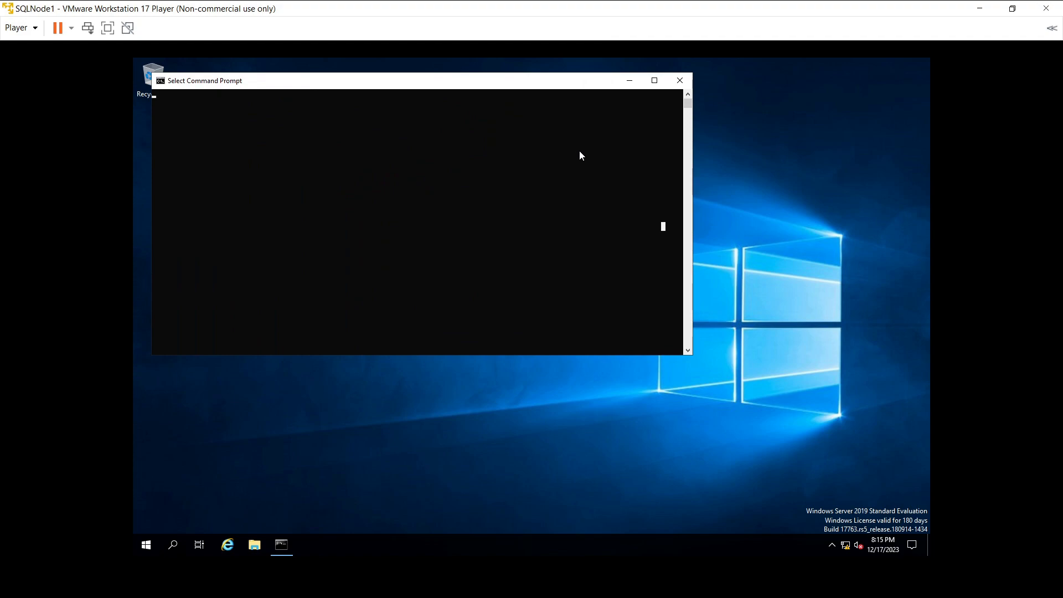
pyautogui.click(533, 150)
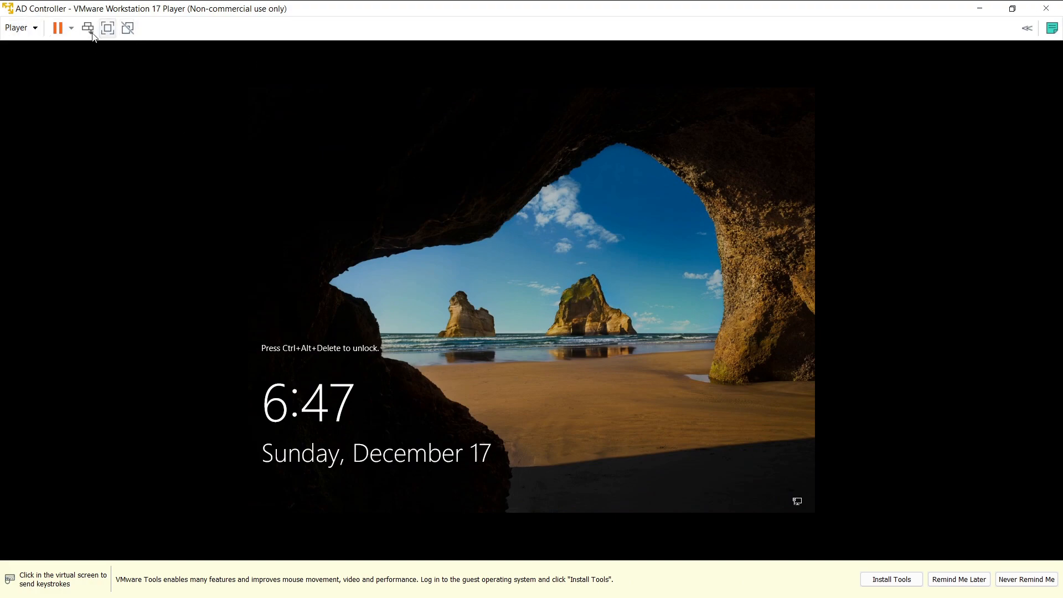
# Step: Cancel the suspend prompt, sign in to AD Controller as Administrator, and postpone the VMware Tools reminder
pyautogui.click(60, 29)
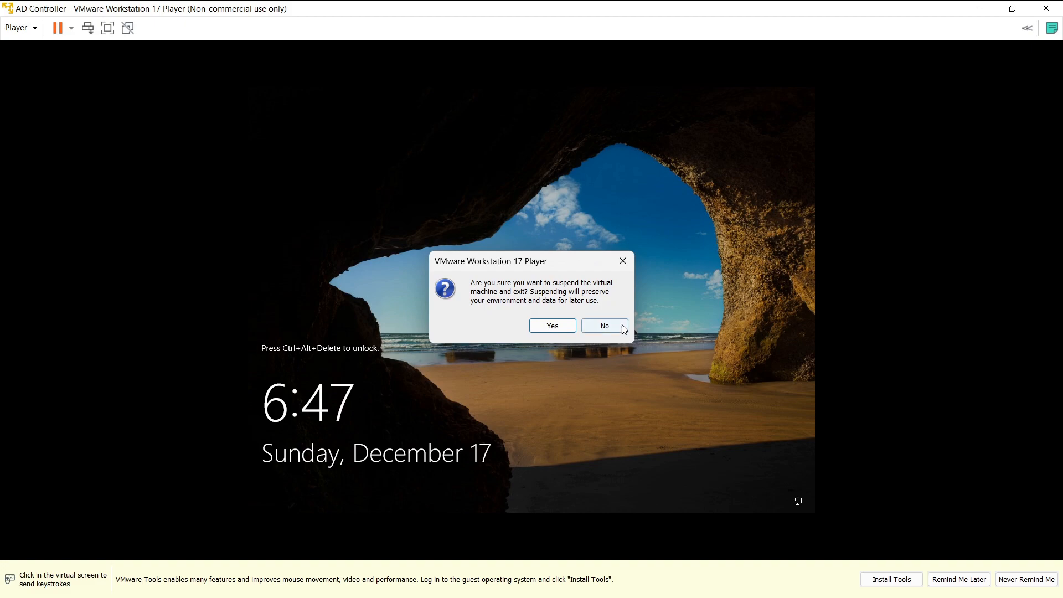
pyautogui.click(616, 327)
pyautogui.click(88, 29)
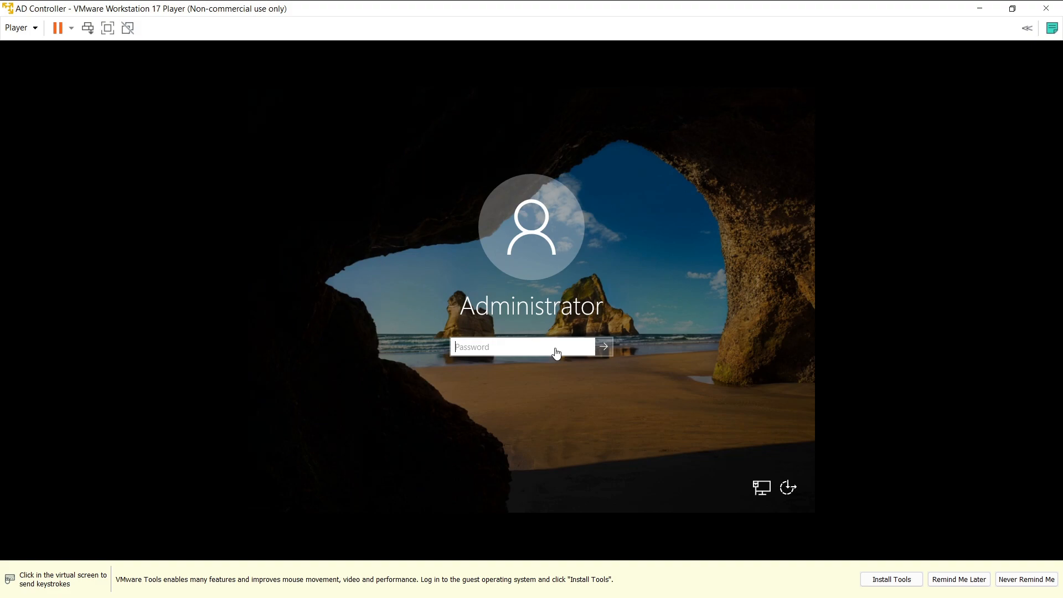
pyautogui.click(557, 352)
pyautogui.write('•••••')
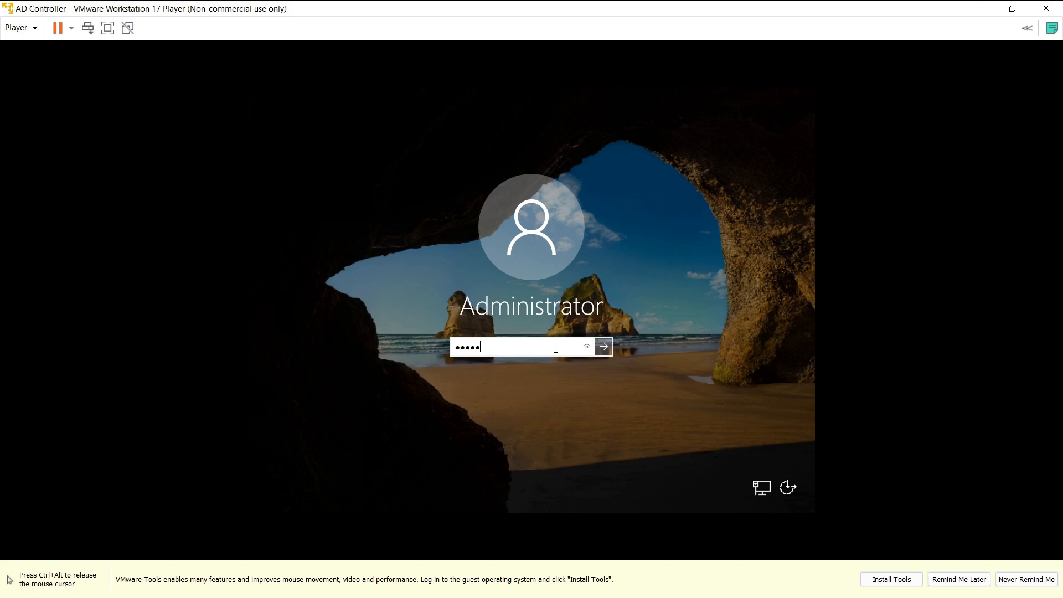
pyautogui.write('••••••')
pyautogui.click(603, 346)
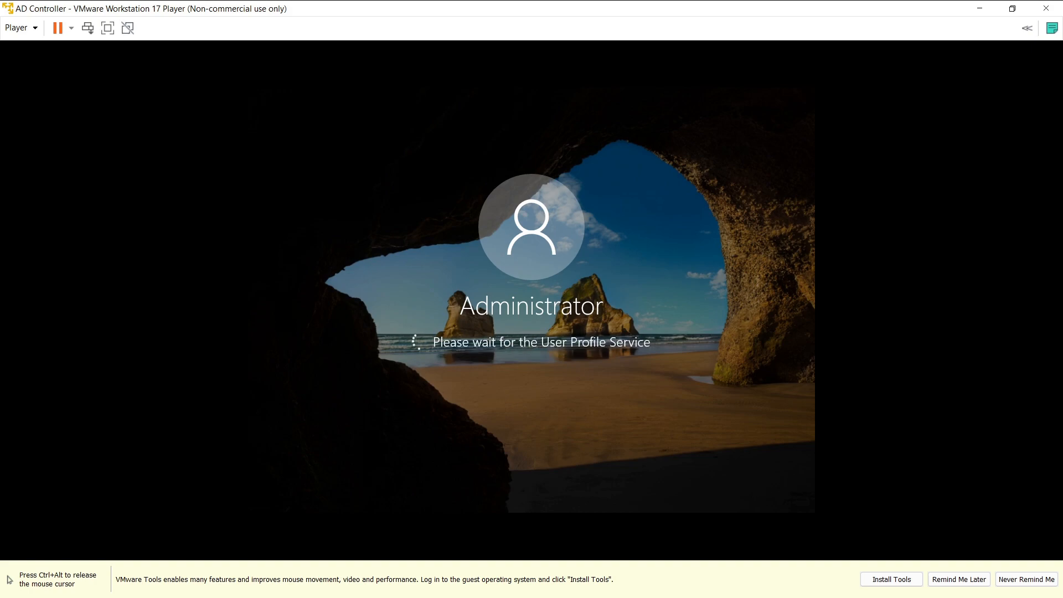
pyautogui.hotkey('ctrl', 'alt')
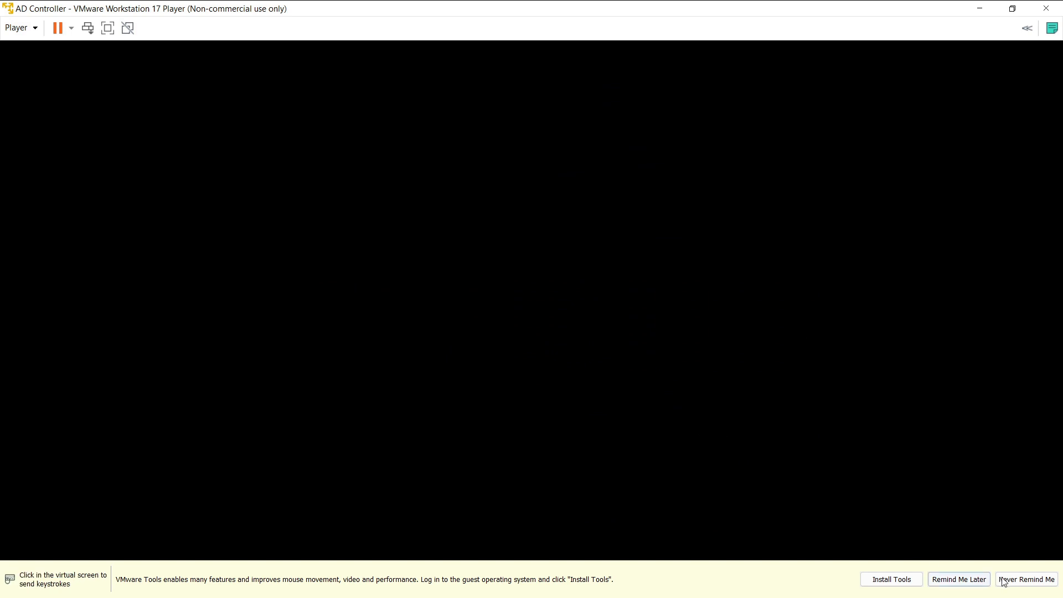
pyautogui.click(959, 579)
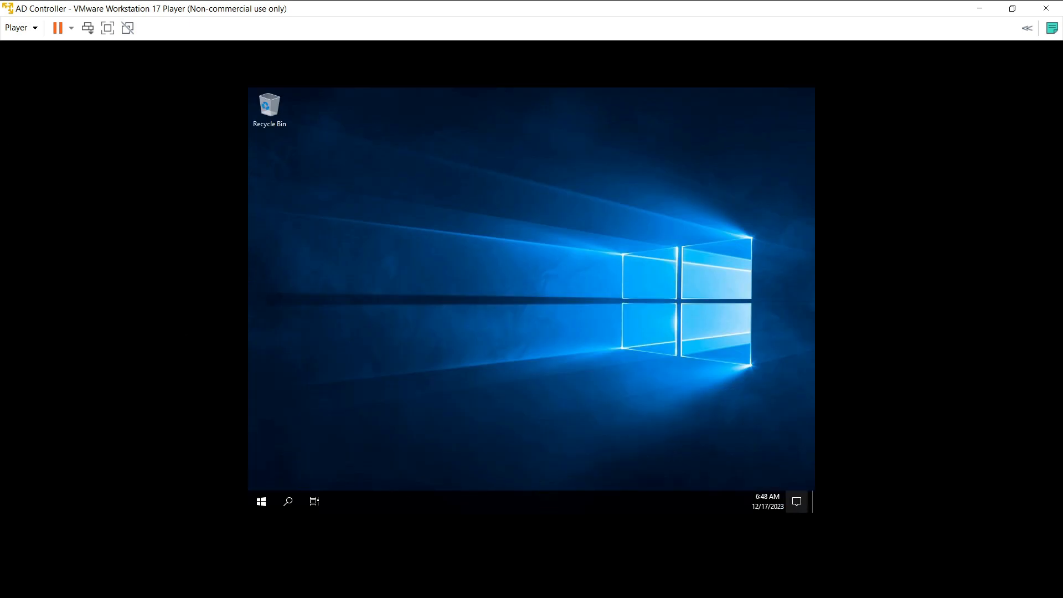
# Step: Change the guest's time zone to (UTC+05:30) Chennai, Kolkata, Mumbai, New Delhi, answering the network prompt
pyautogui.rightClick(775, 505)
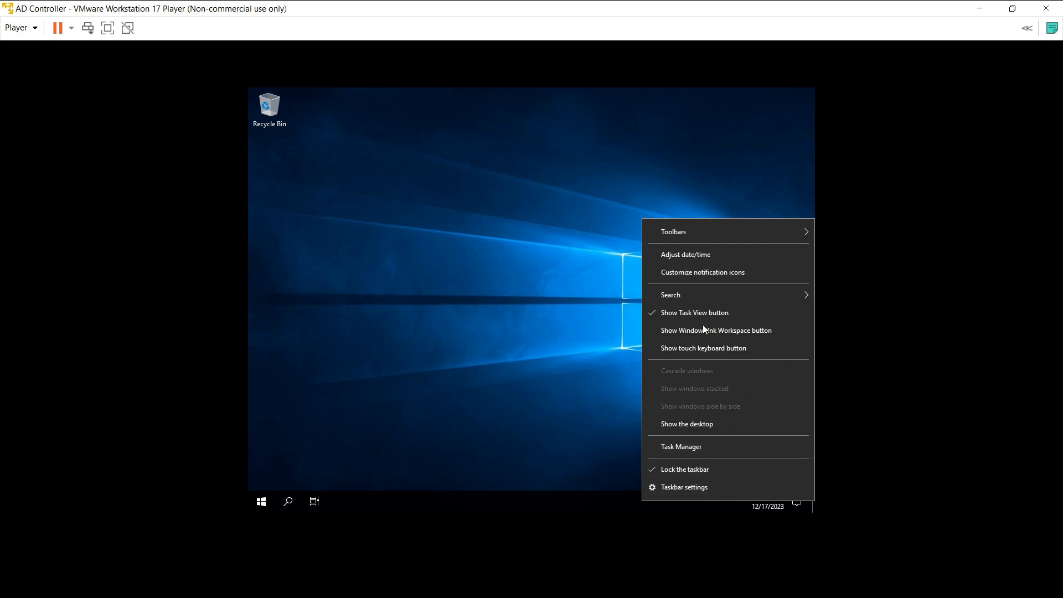
pyautogui.click(695, 256)
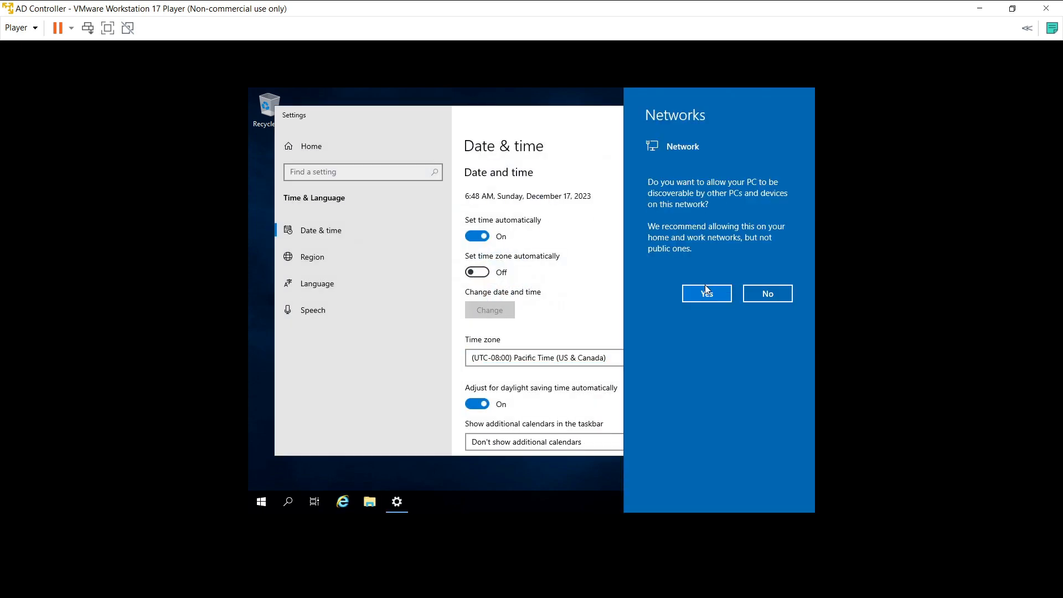
pyautogui.click(543, 239)
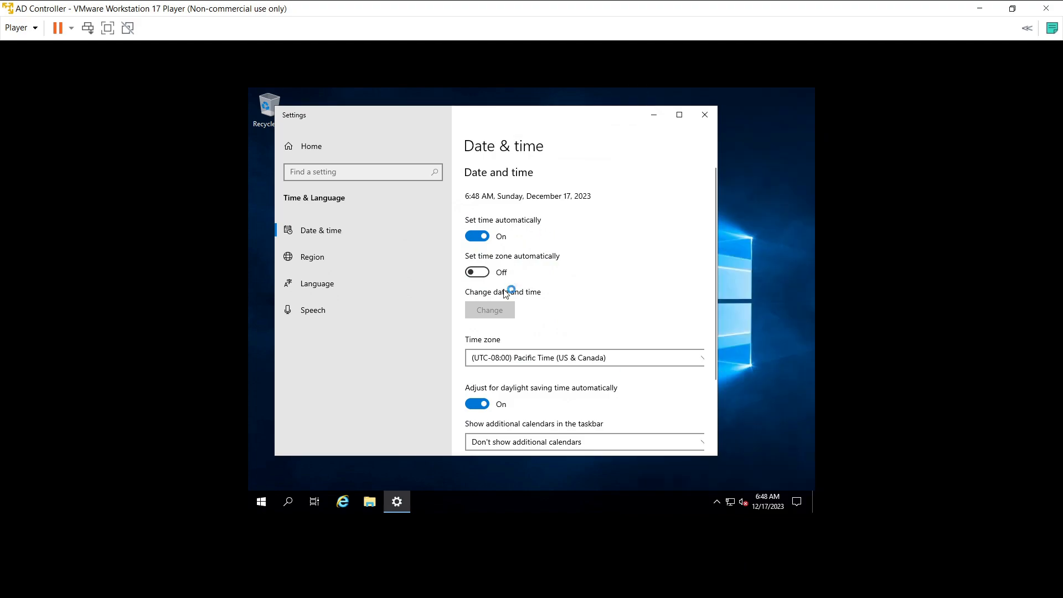
pyautogui.click(501, 359)
pyautogui.scroll(-4, 542, 392)
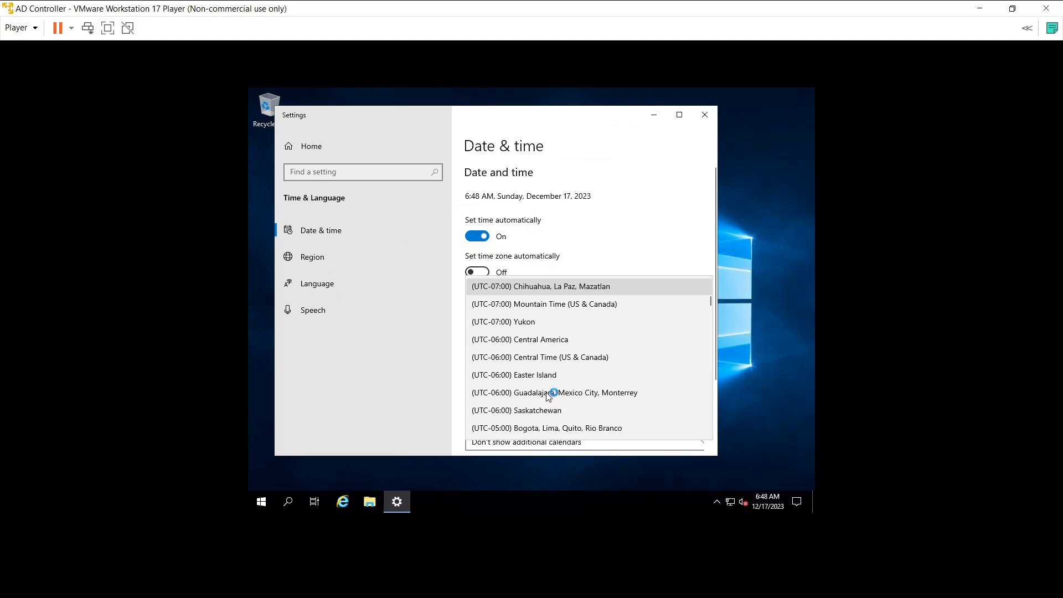
pyautogui.scroll(-10, 540, 389)
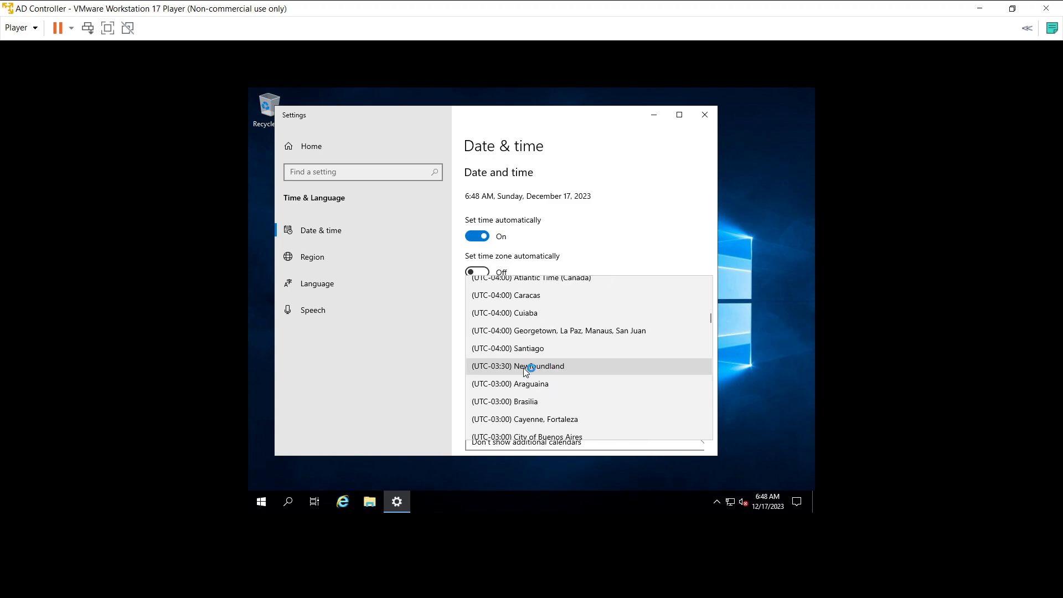
pyautogui.scroll(-15, 524, 368)
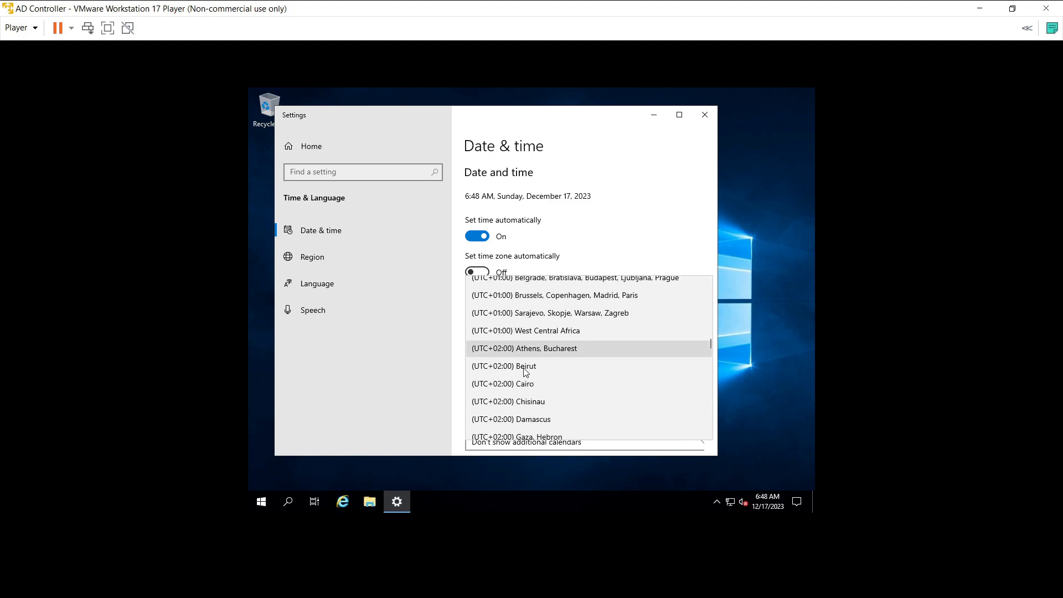
pyautogui.scroll(-5, 523, 369)
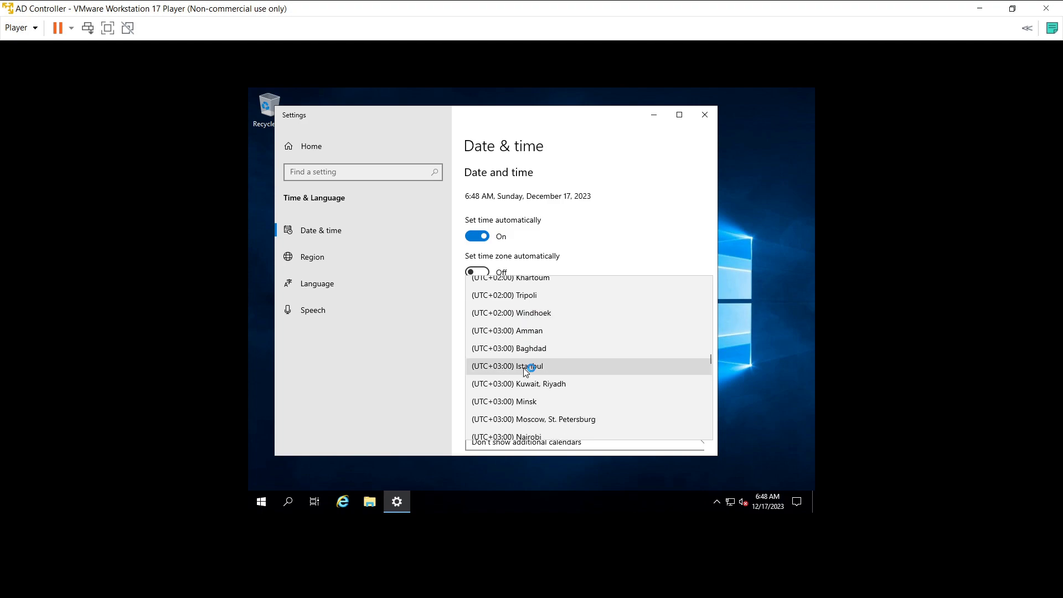
pyautogui.scroll(-4, 523, 368)
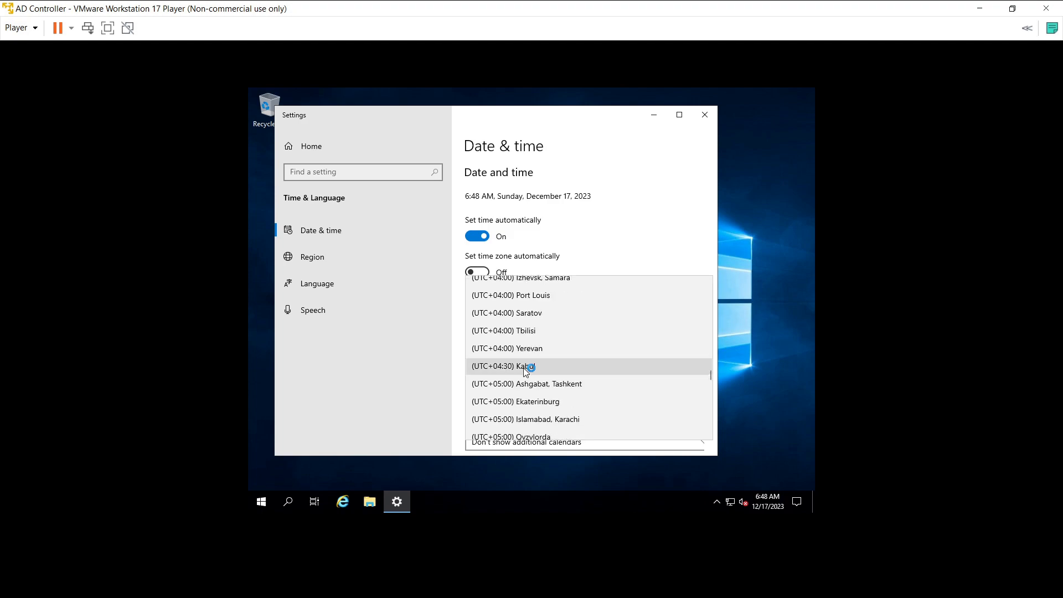
pyautogui.scroll(-2, 525, 370)
pyautogui.click(527, 376)
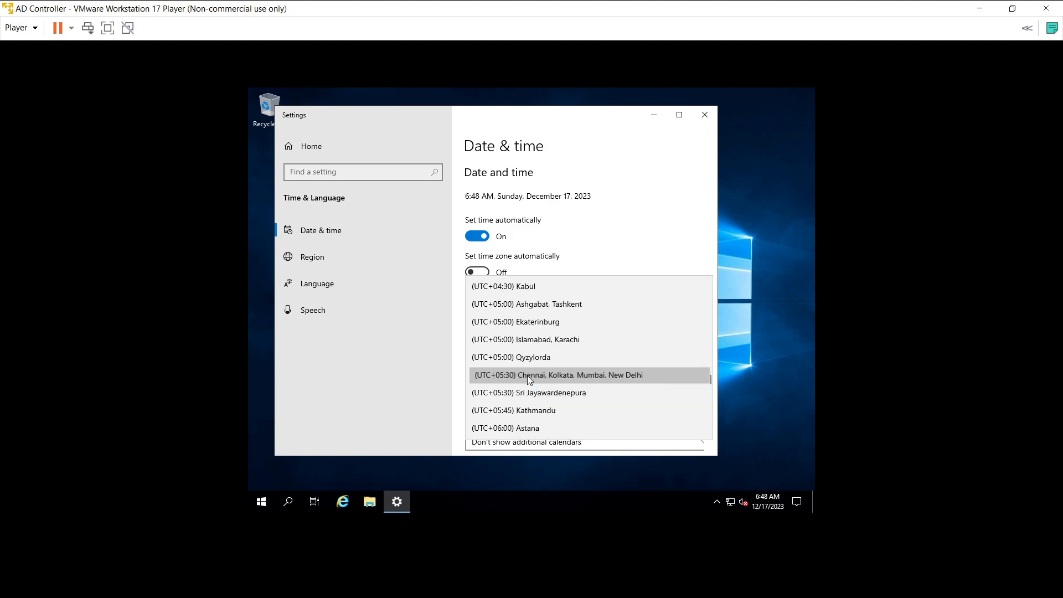
pyautogui.click(704, 115)
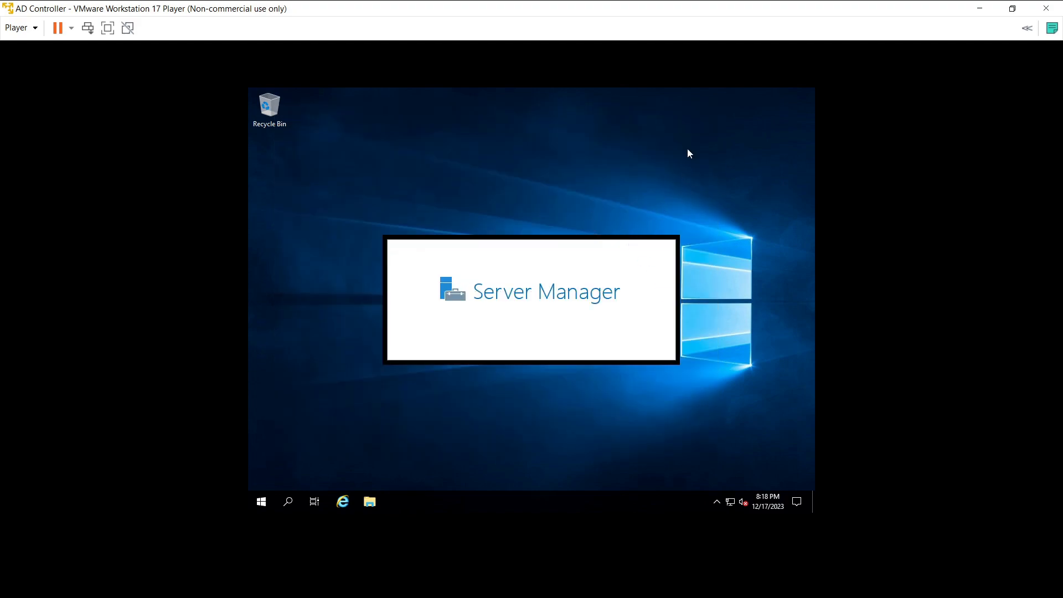
# Step: Switch the guest display resolution to 1440 × 900 and keep the change
pyautogui.rightClick(566, 453)
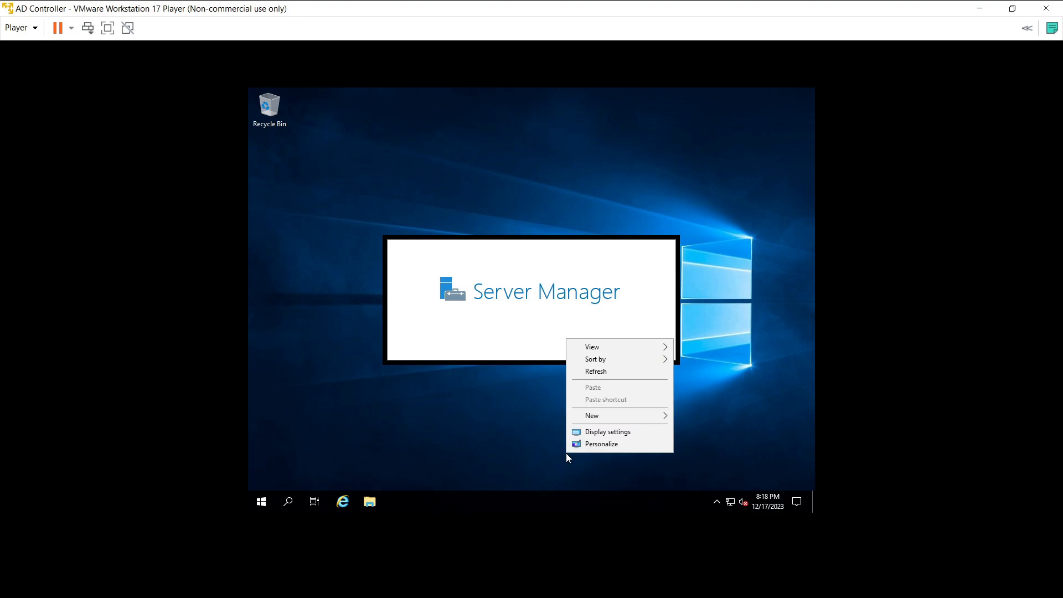
pyautogui.click(603, 433)
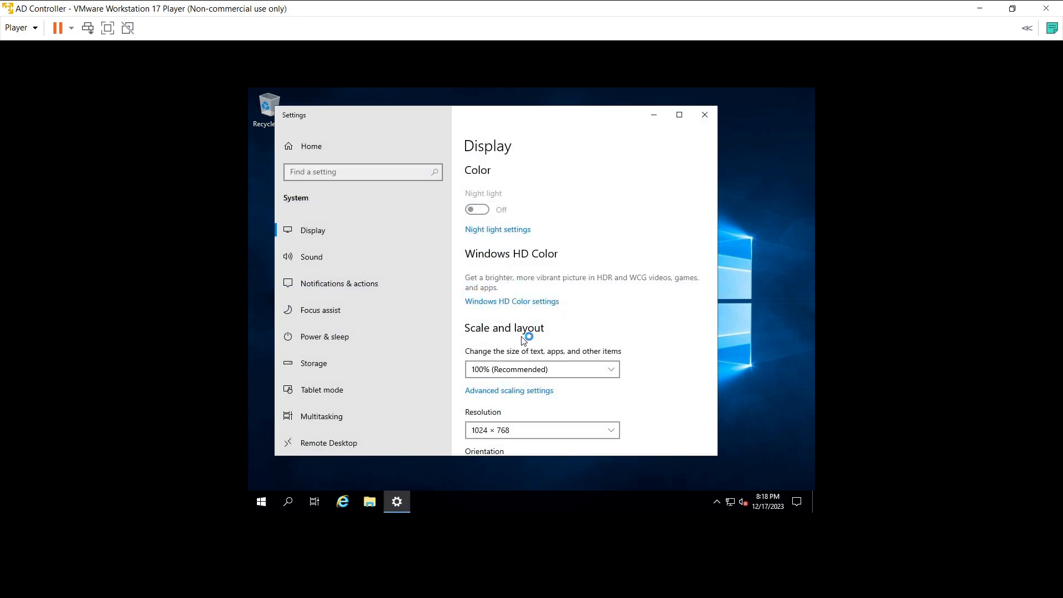
pyautogui.click(506, 431)
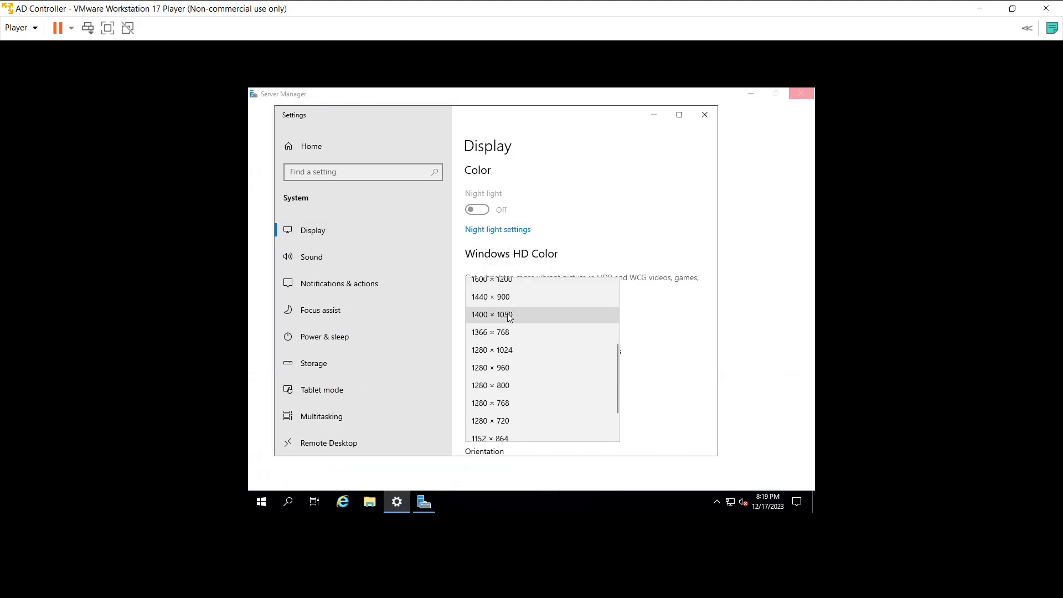
pyautogui.press('Return')
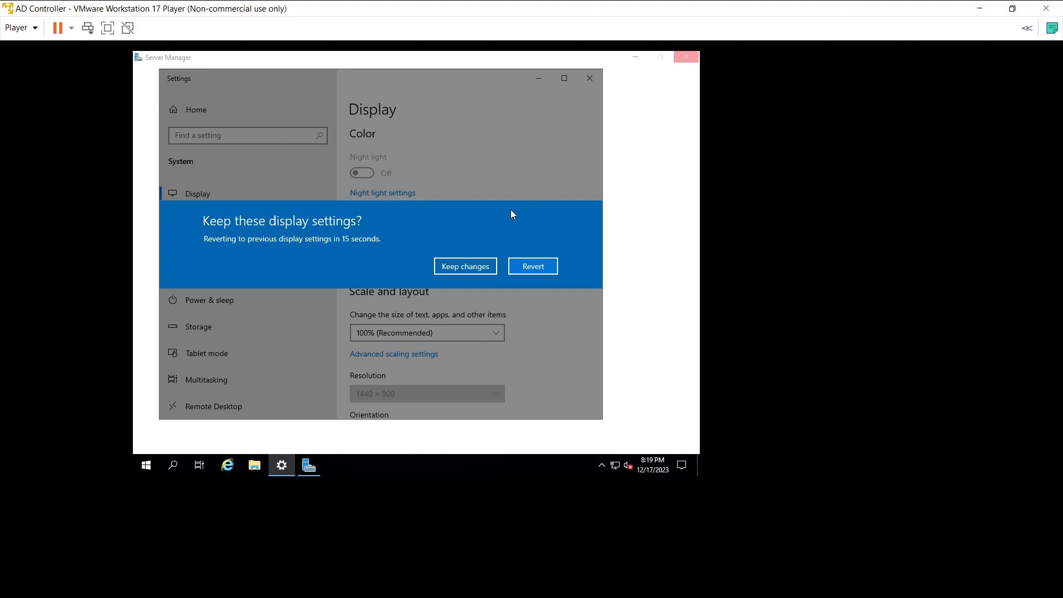
pyautogui.click(473, 266)
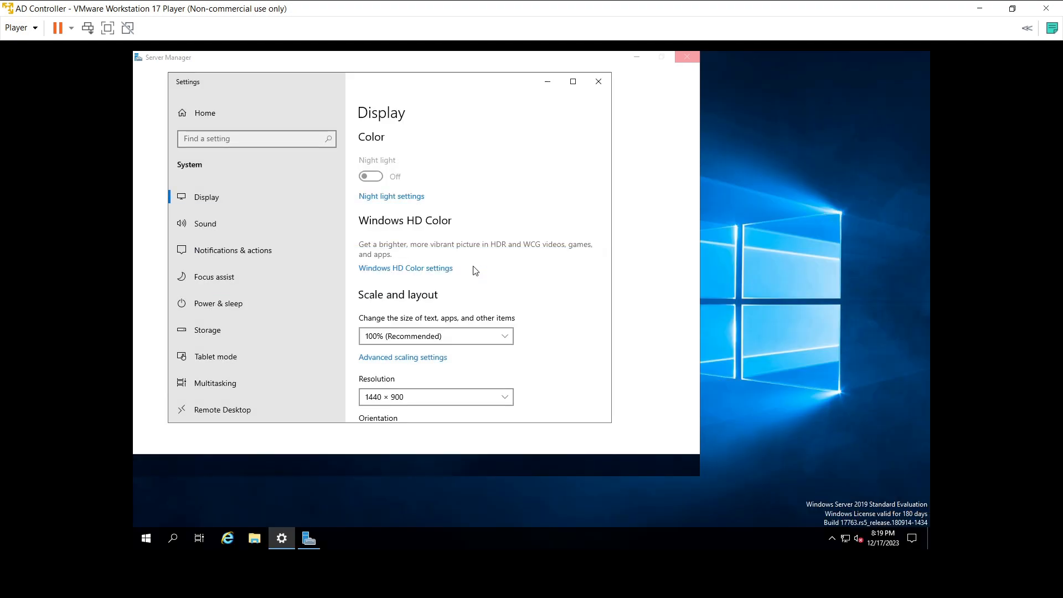
pyautogui.click(598, 82)
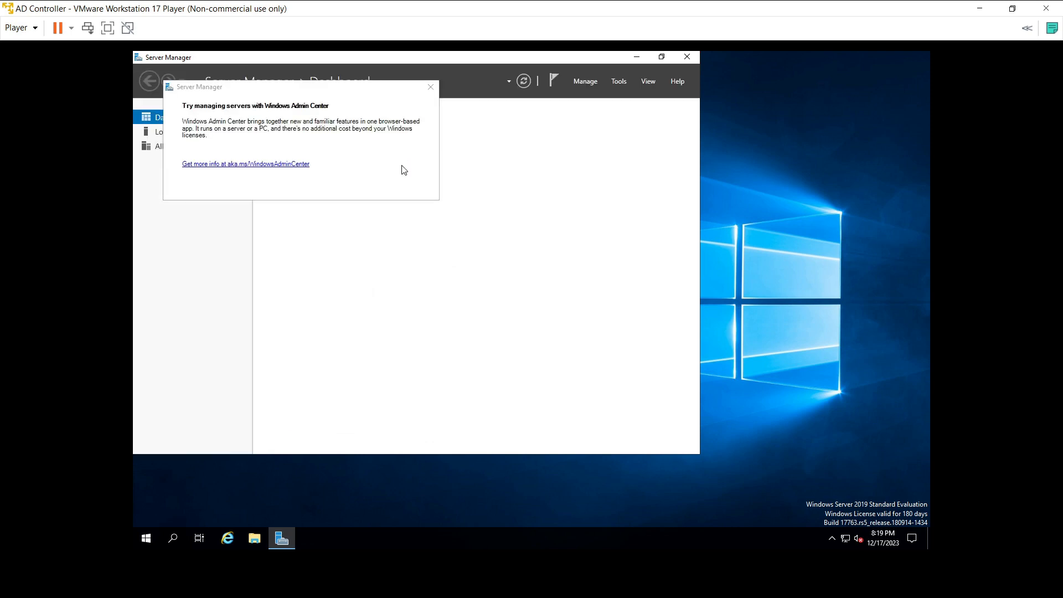
# Step: Dismiss the Windows Admin Center notice and select Ethernet0 under Change adapter options
pyautogui.click(431, 87)
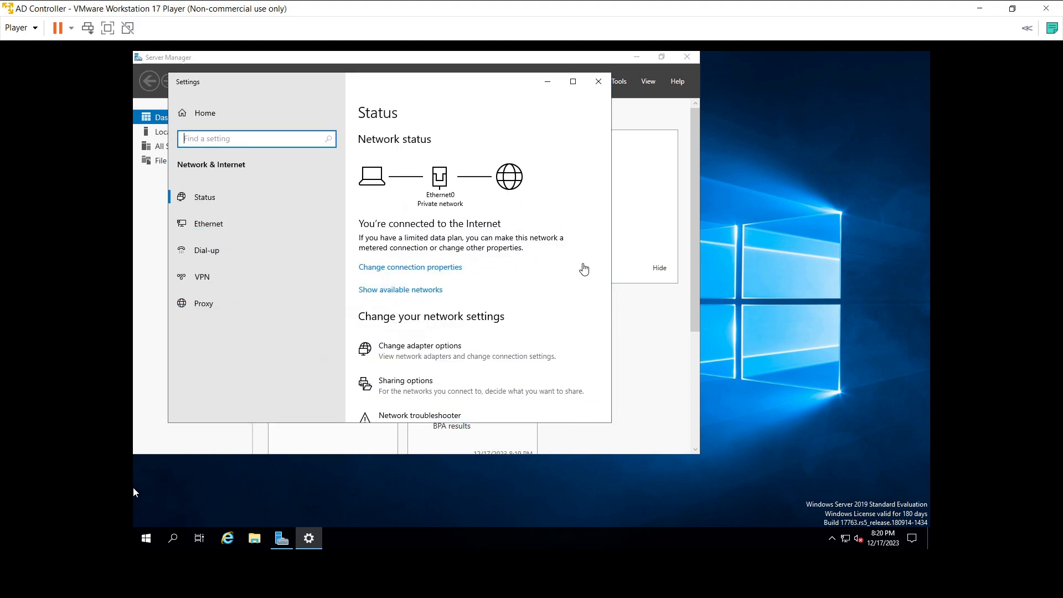
pyautogui.click(435, 352)
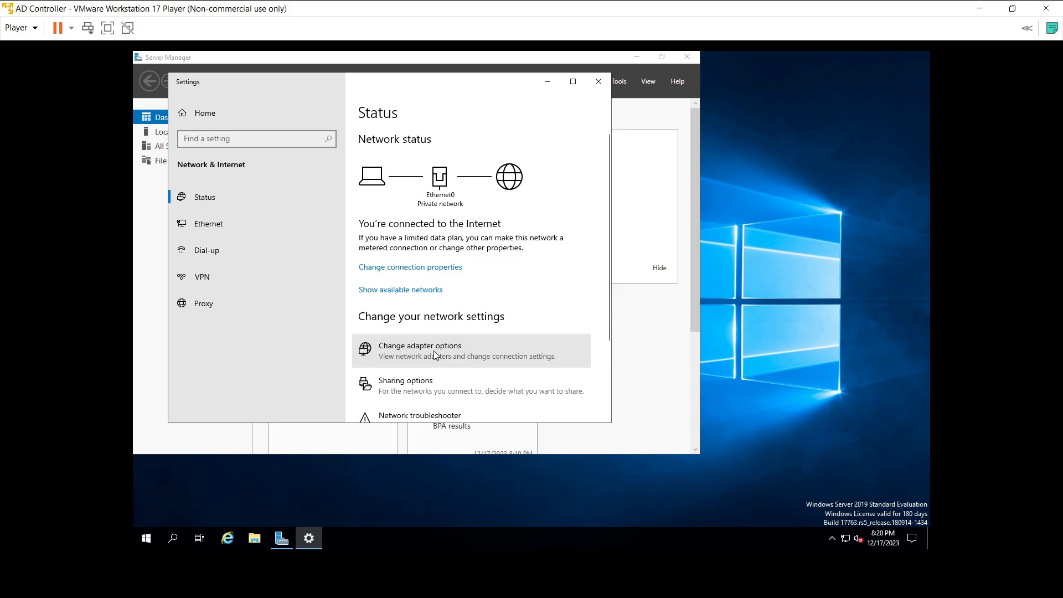
pyautogui.click(289, 197)
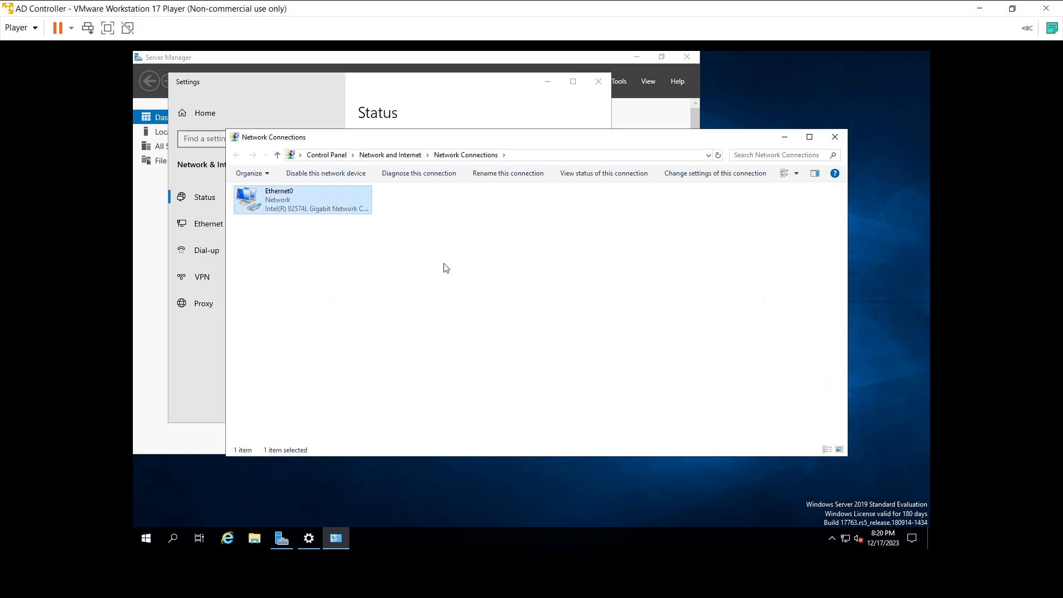
# Step: Open Ethernet0's IPv4 properties and switch to a manually entered IP address
pyautogui.press('Return')
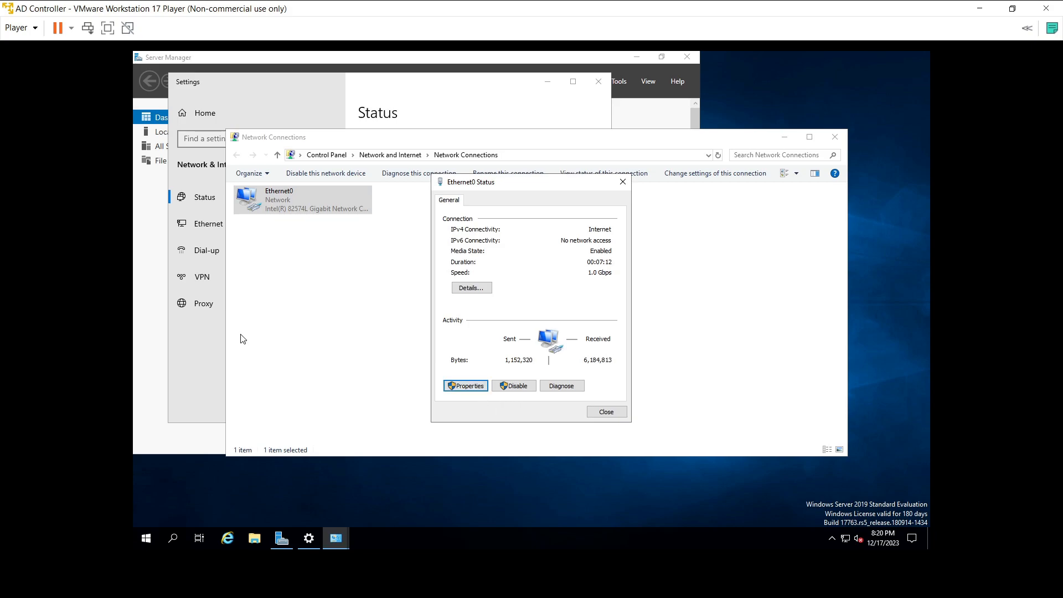
pyautogui.press('Return')
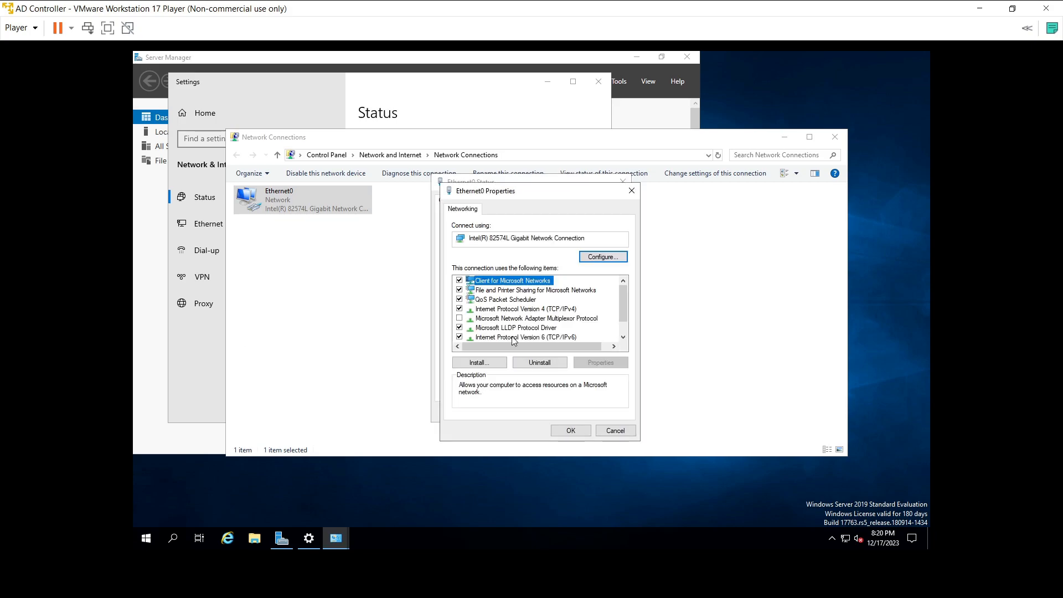
pyautogui.click(534, 310)
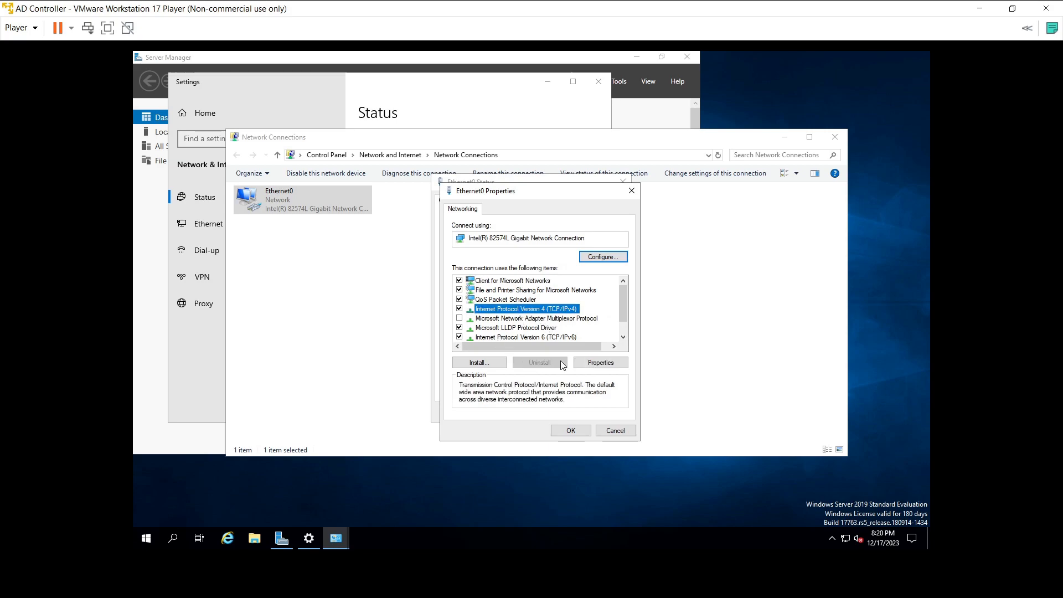
pyautogui.click(582, 363)
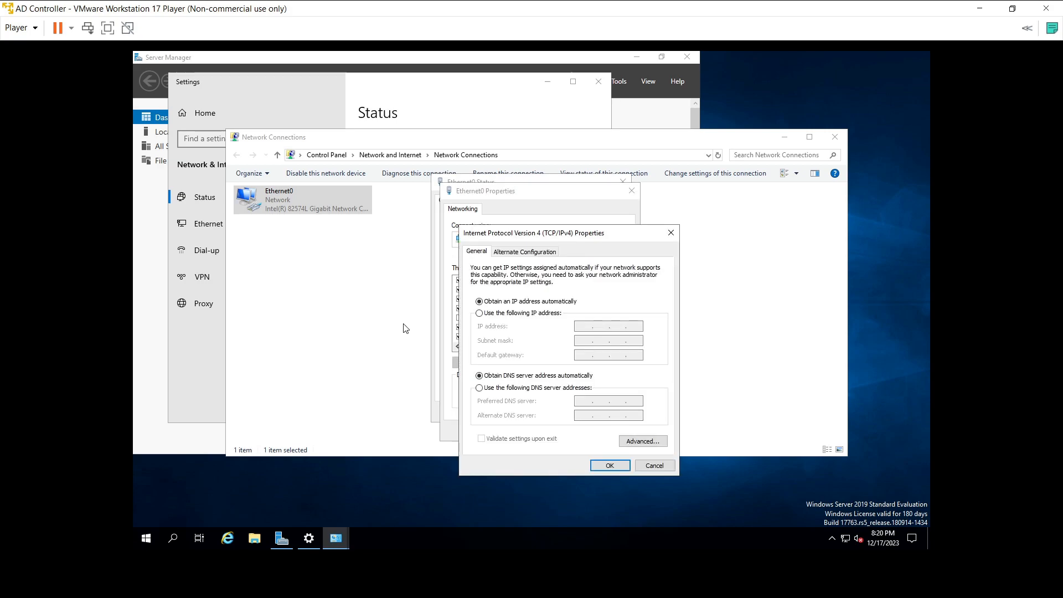
pyautogui.click(478, 313)
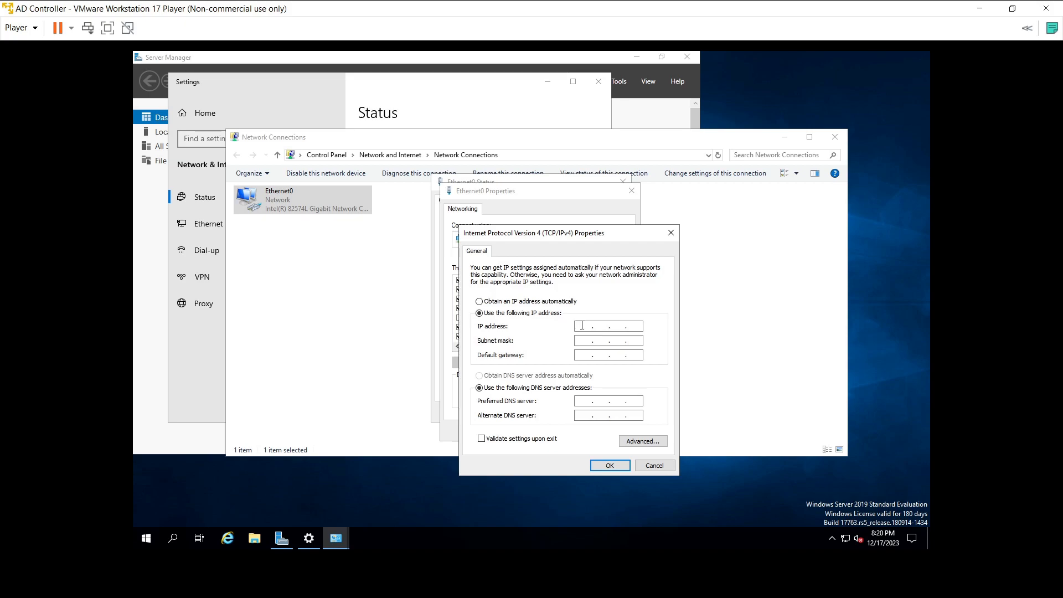
# Step: Enter IP address 10.1.1.21 with subnet mask 255.255.255.0
pyautogui.write('1')
pyautogui.click(617, 328)
pyautogui.write('1.21')
pyautogui.click(583, 341)
pyautogui.doubleClick(602, 341)
pyautogui.write('255 . 255 . 255 . 0')
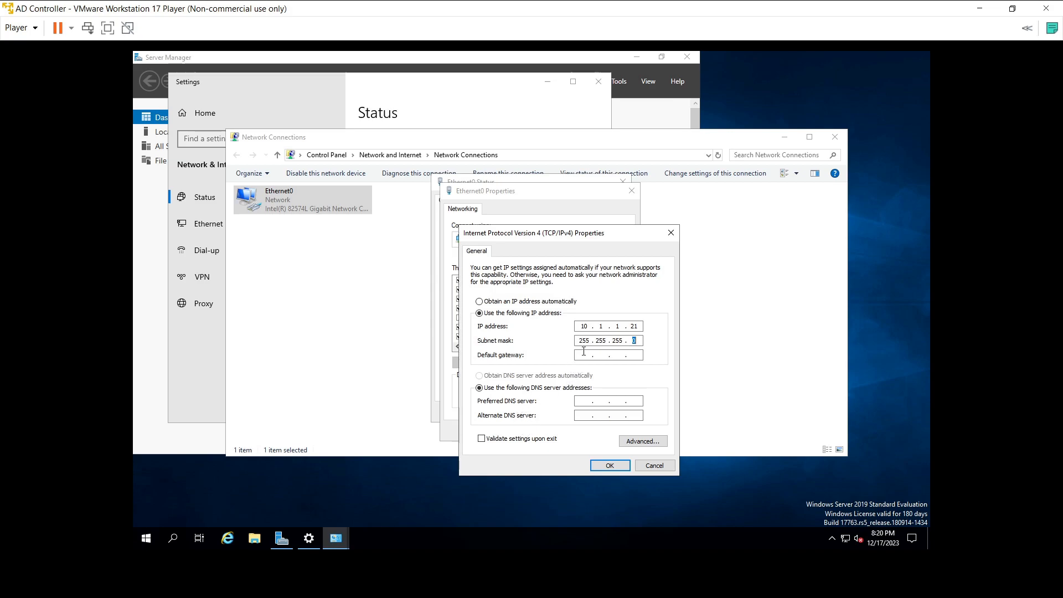
# Step: Set default gateway 10.1.1.1 and preferred DNS 10.1.1.21, then save and close
pyautogui.click(609, 355)
pyautogui.write('10 . 1 ')
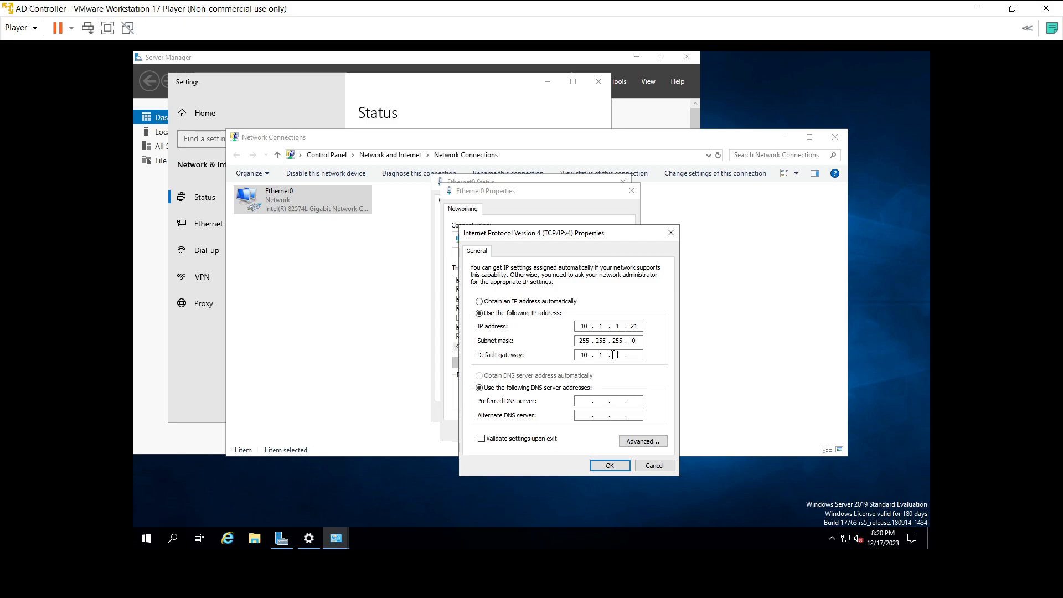
pyautogui.write('. 1 . 1')
pyautogui.click(585, 401)
pyautogui.write('10 . 1 . 1 .')
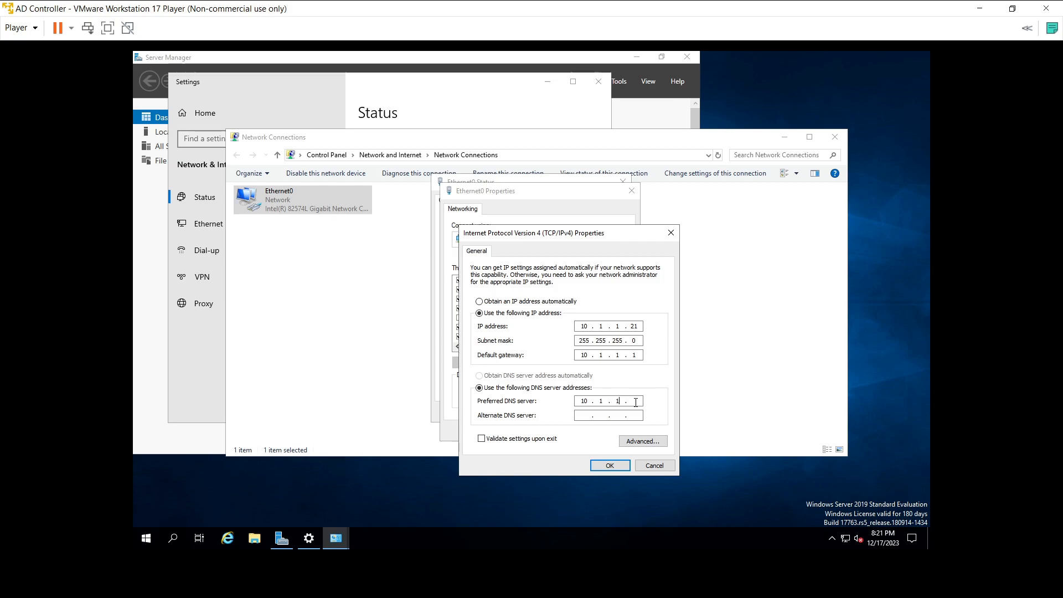
pyautogui.write(' 21')
pyautogui.click(610, 465)
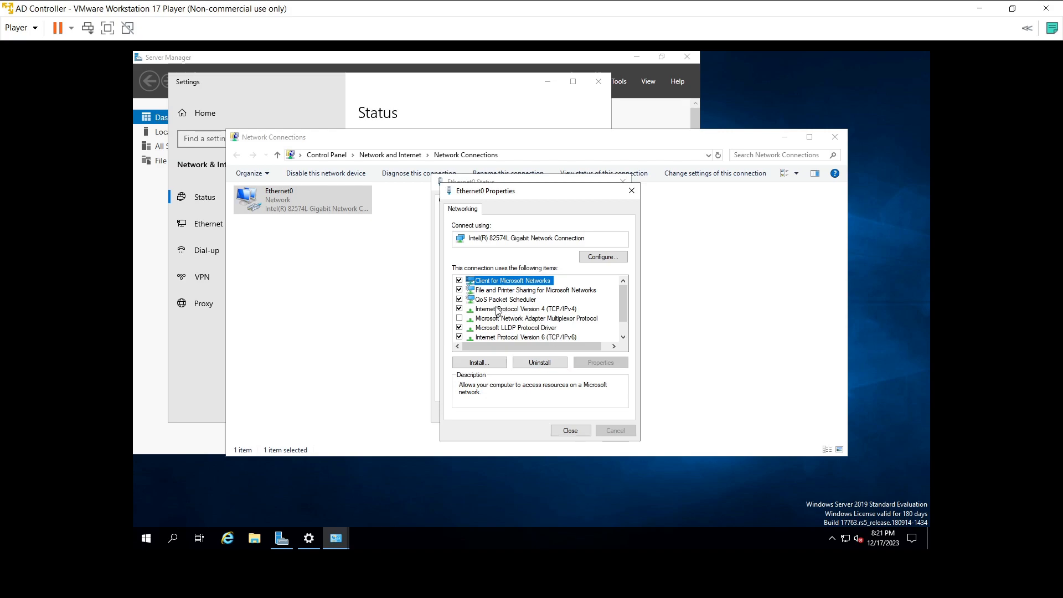
pyautogui.click(565, 428)
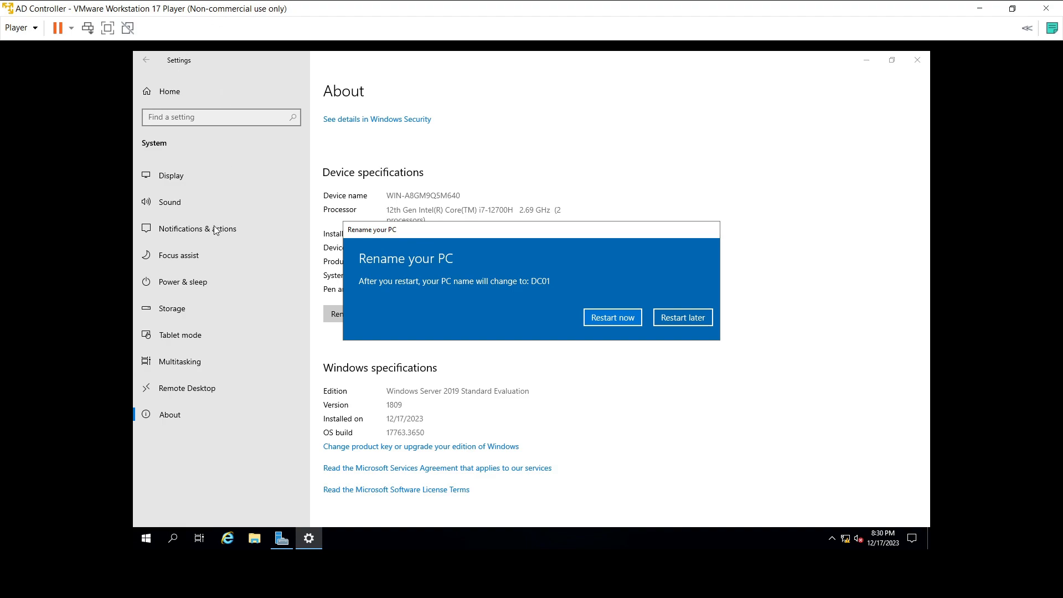
# Step: Restart the server to apply the DC01 name, keeping Other (Unplanned) as the reason
pyautogui.moveTo(464, 236); pyautogui.dragTo(496, 240)
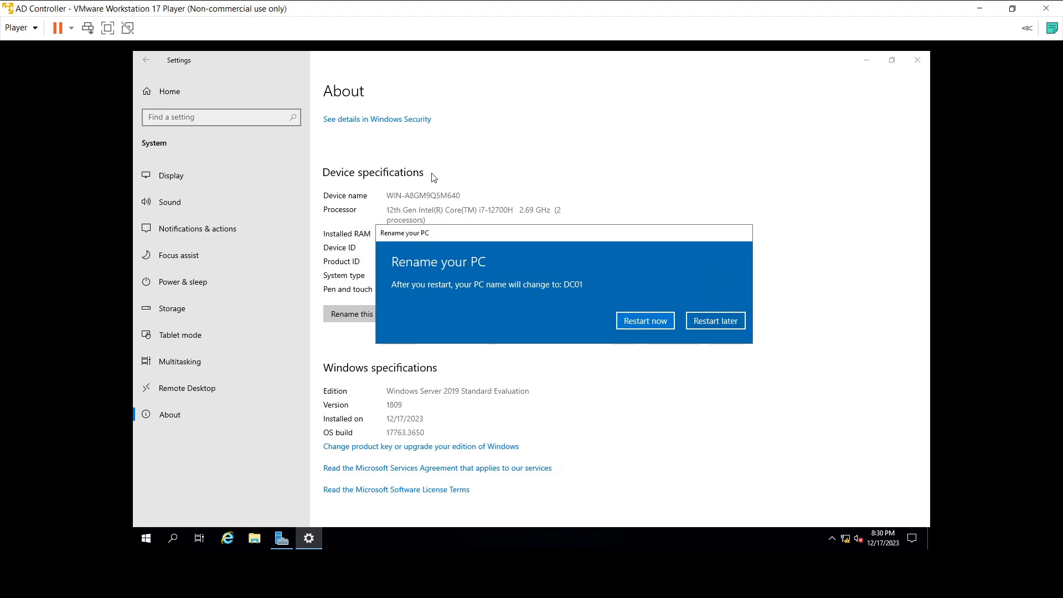
pyautogui.moveTo(498, 239); pyautogui.dragTo(449, 230)
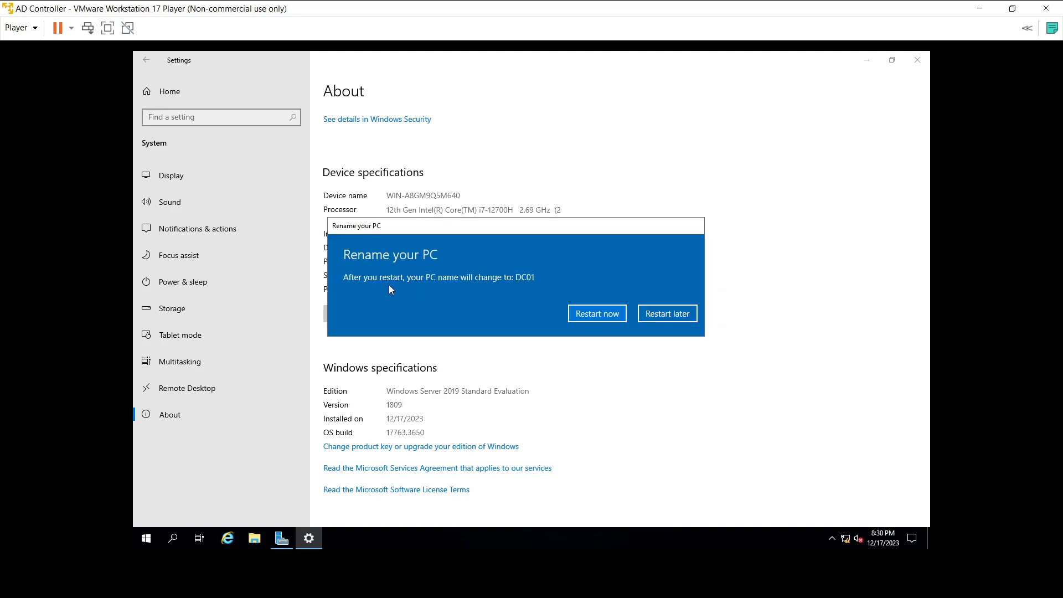
pyautogui.click(593, 312)
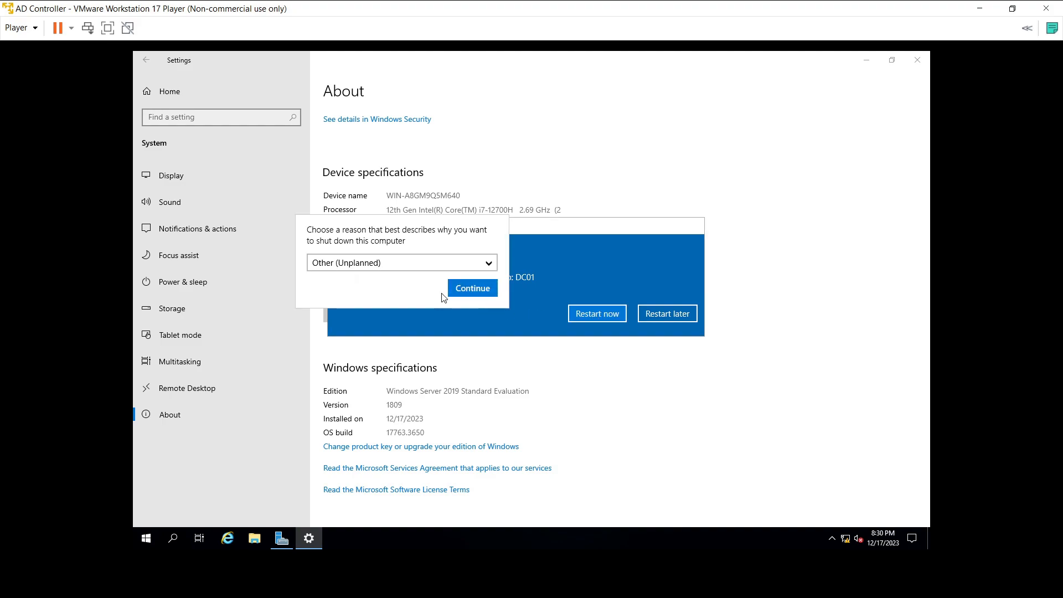
pyautogui.click(472, 289)
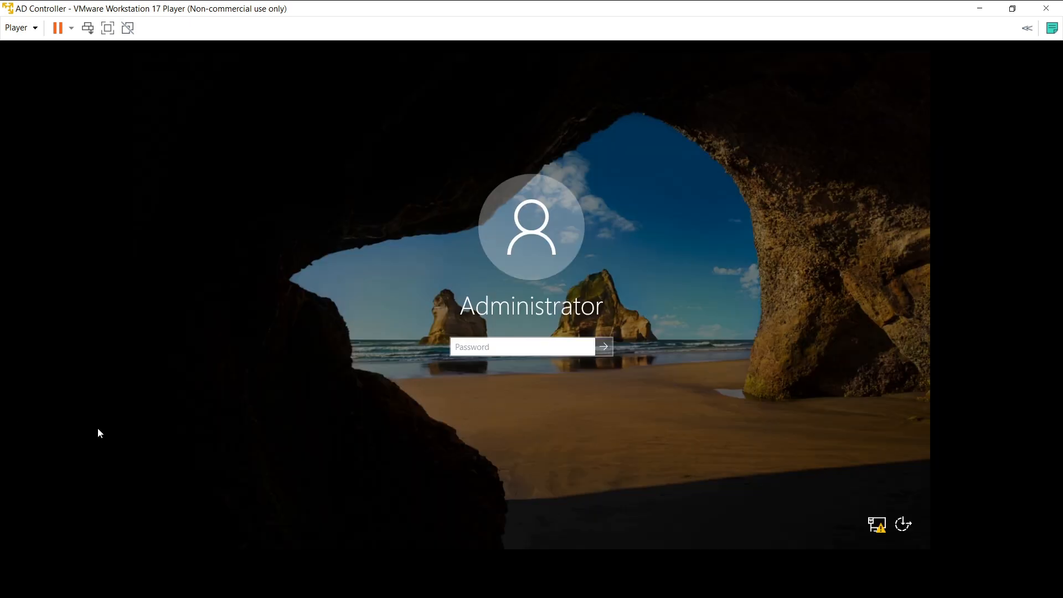
# Step: Sign in to DC01 as Administrator with the account password
pyautogui.click(523, 345)
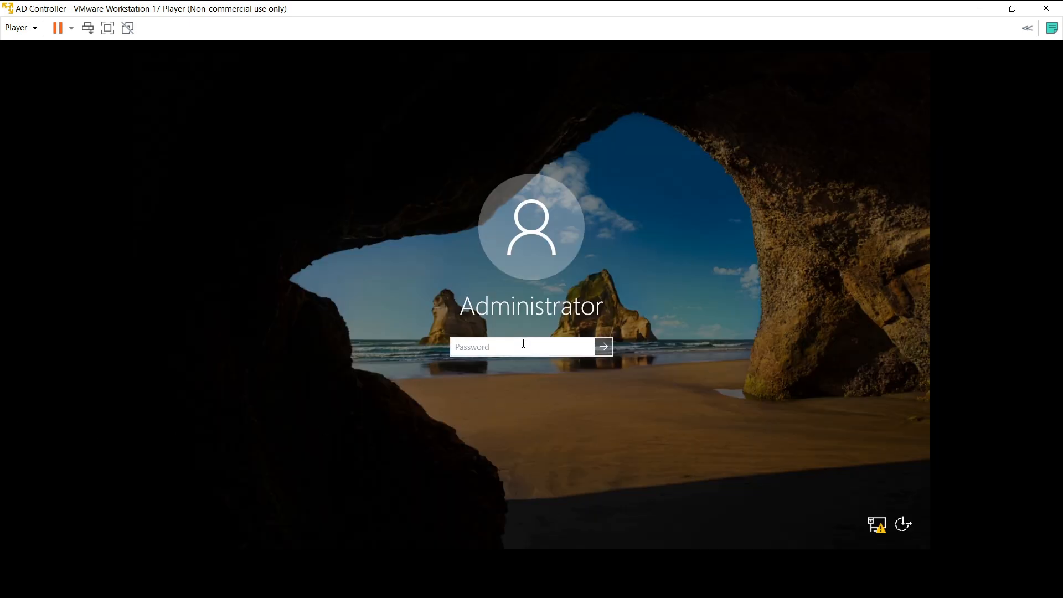
pyautogui.write('***********')
pyautogui.press('Return')
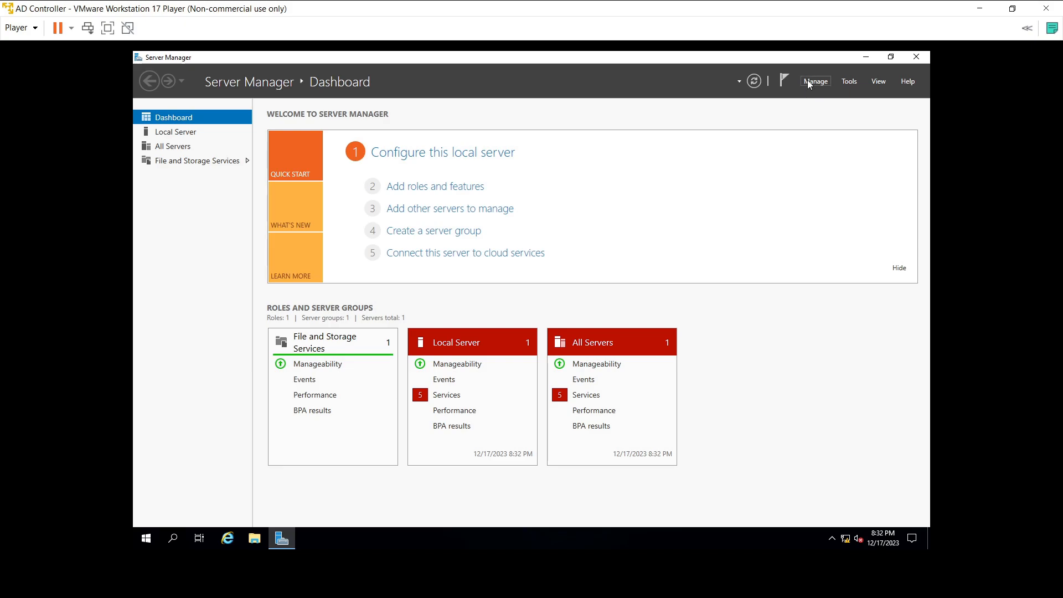
# Step: Launch Add Roles and Features and advance with role-based installation targeting DC01
pyautogui.click(815, 81)
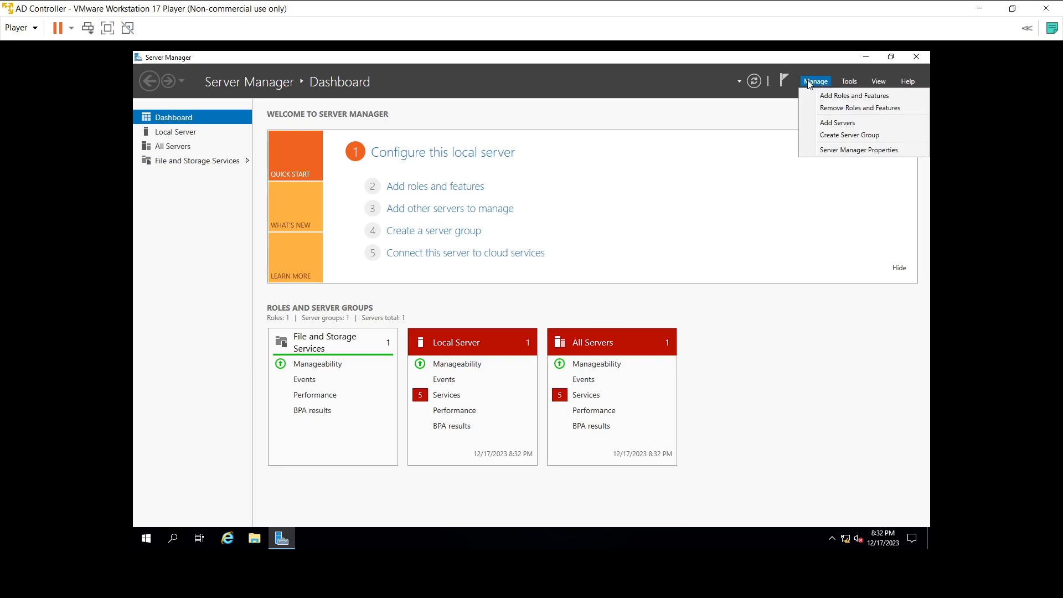
pyautogui.click(821, 94)
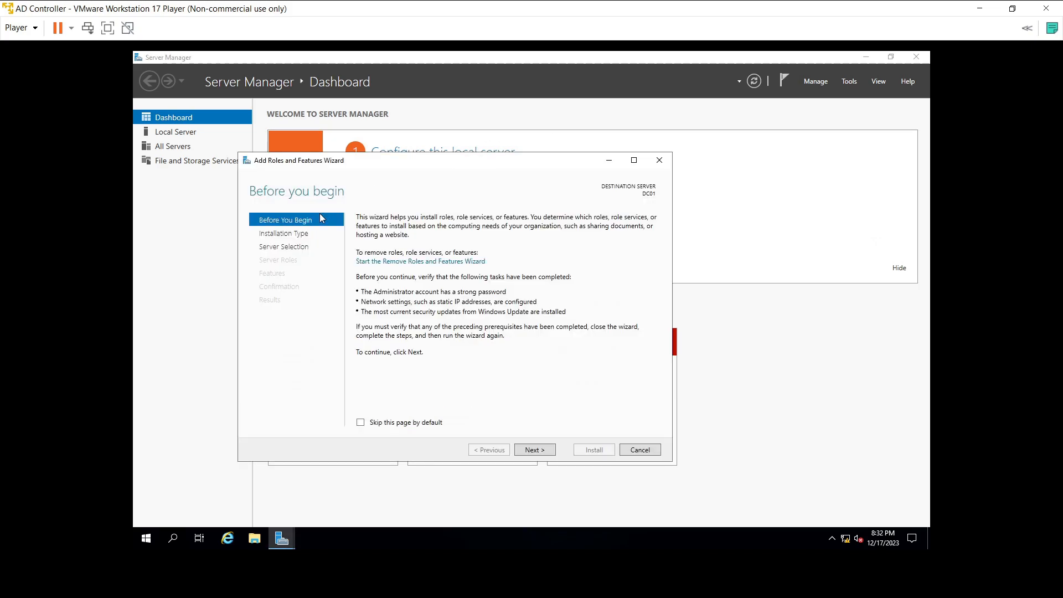
pyautogui.click(539, 453)
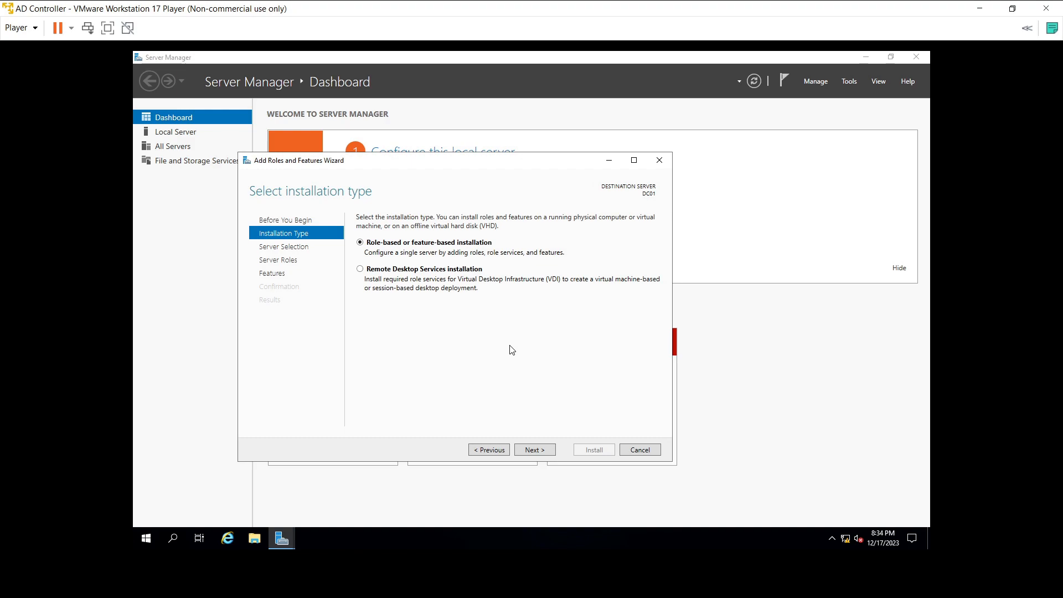
pyautogui.click(539, 450)
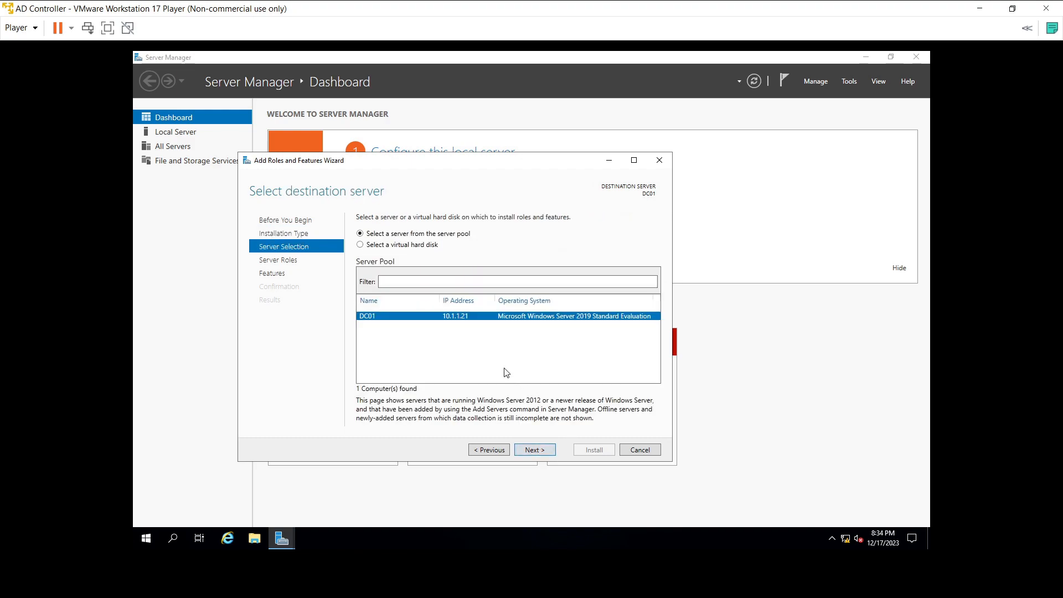
pyautogui.click(520, 448)
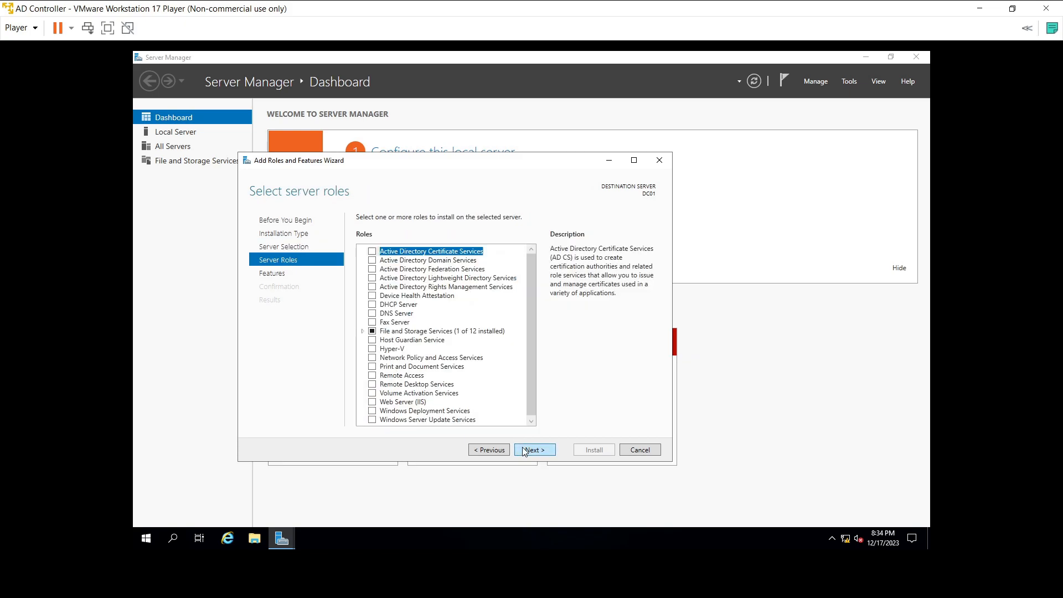
# Step: Check Active Directory Domain Services with its management tools, skip extra features, and install
pyautogui.click(372, 260)
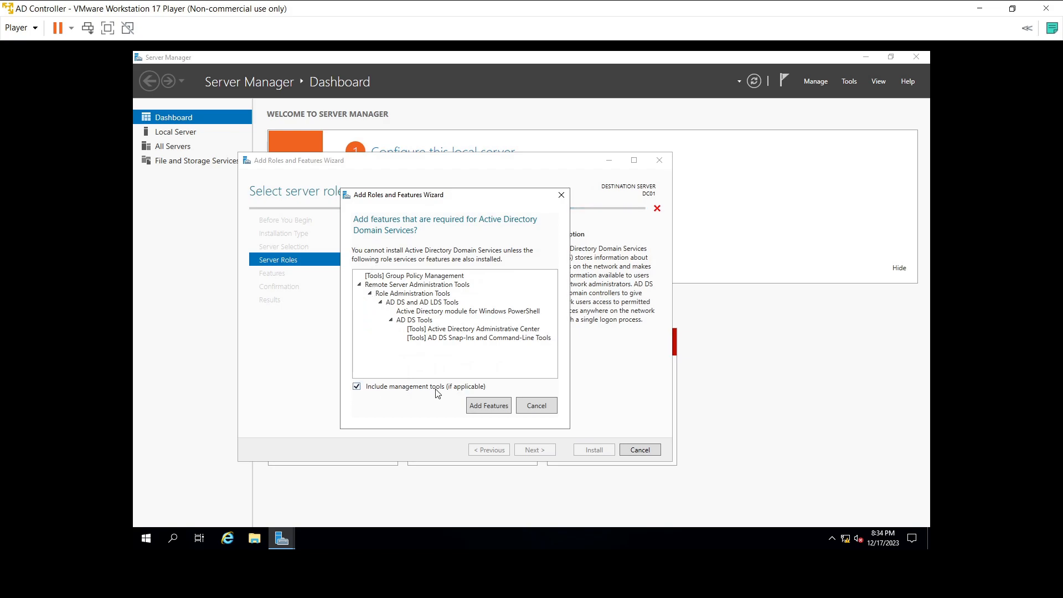
pyautogui.click(481, 409)
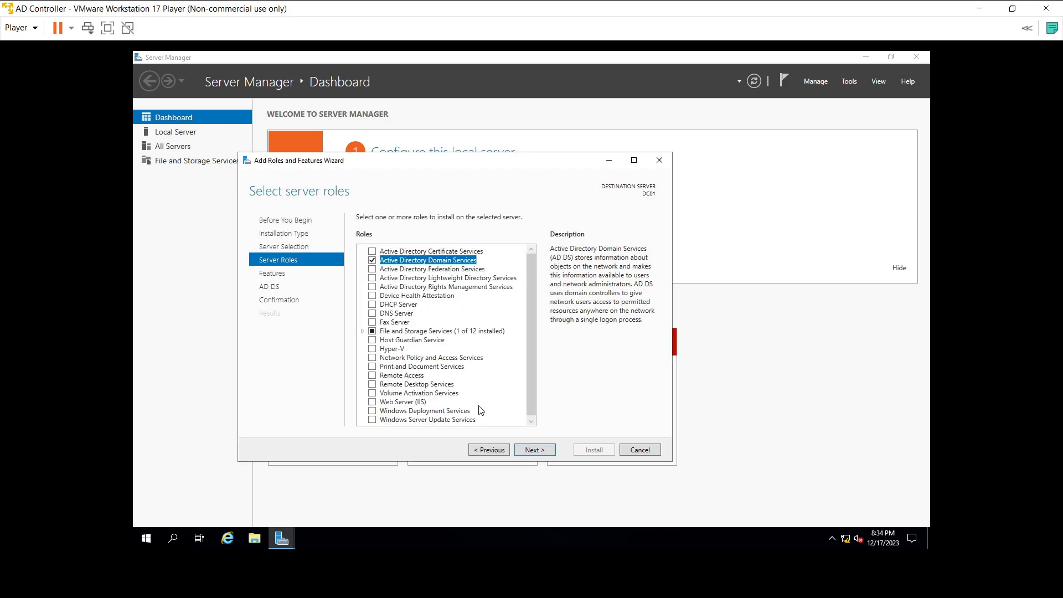
pyautogui.click(525, 450)
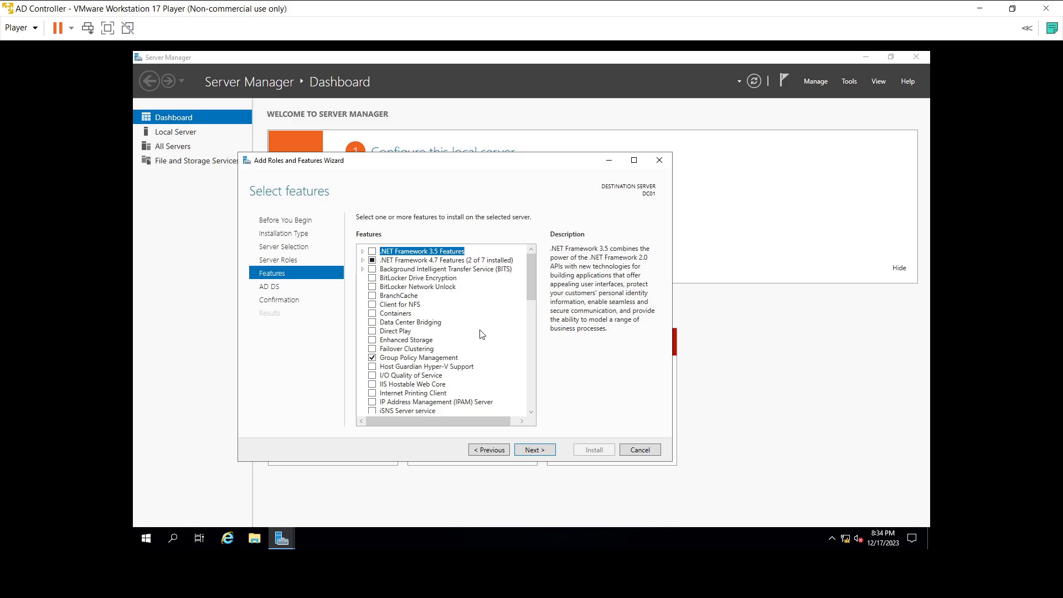
pyautogui.scroll(-5, 490, 372)
pyautogui.scroll(-4, 491, 372)
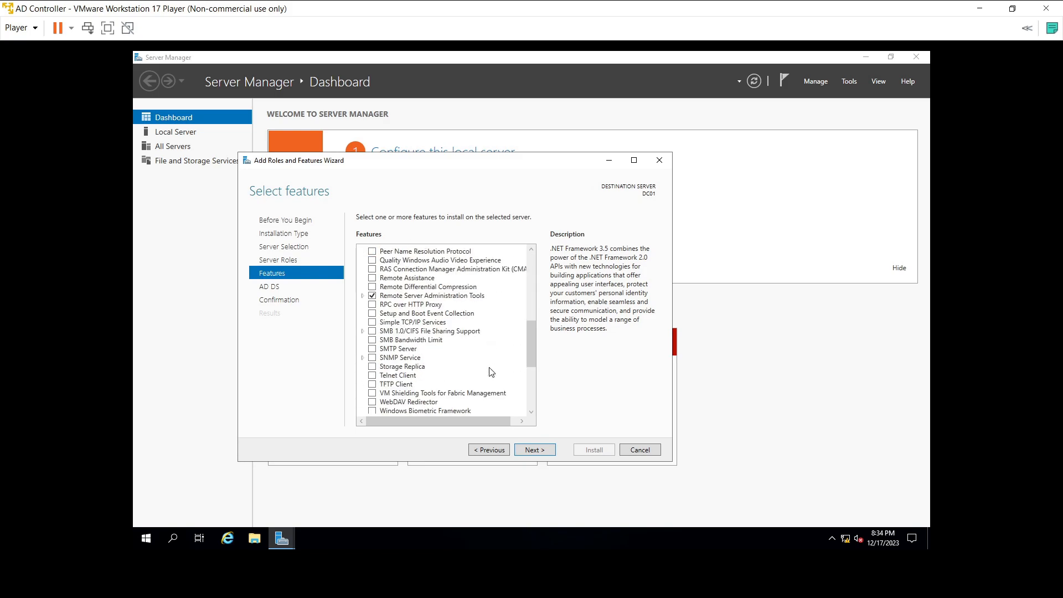
pyautogui.click(524, 452)
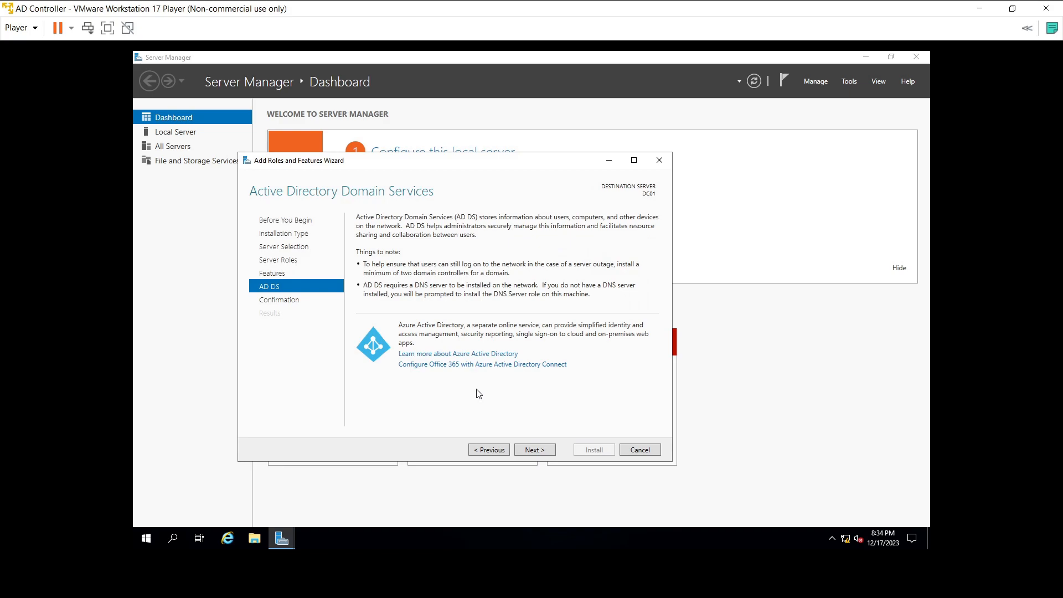
pyautogui.click(540, 450)
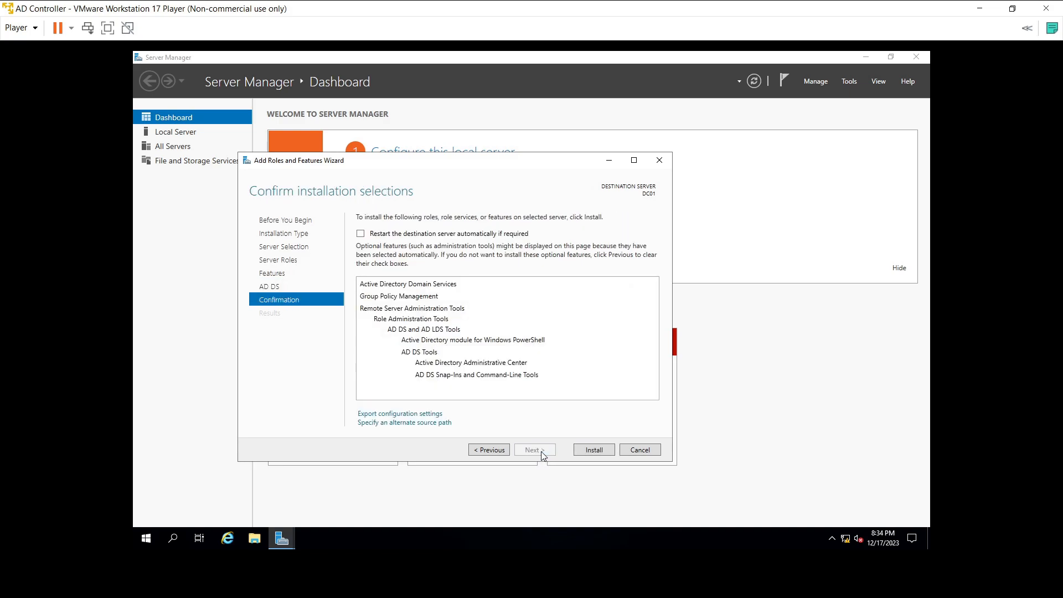
pyautogui.click(588, 450)
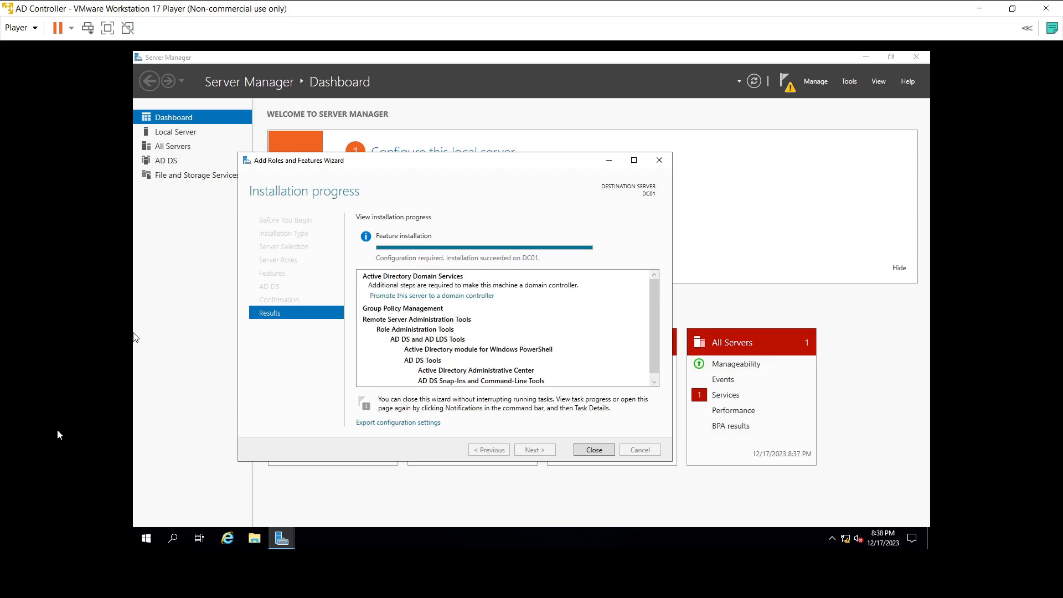
# Step: Launch 'Promote this server to a domain controller' and center the configuration wizard
pyautogui.click(456, 298)
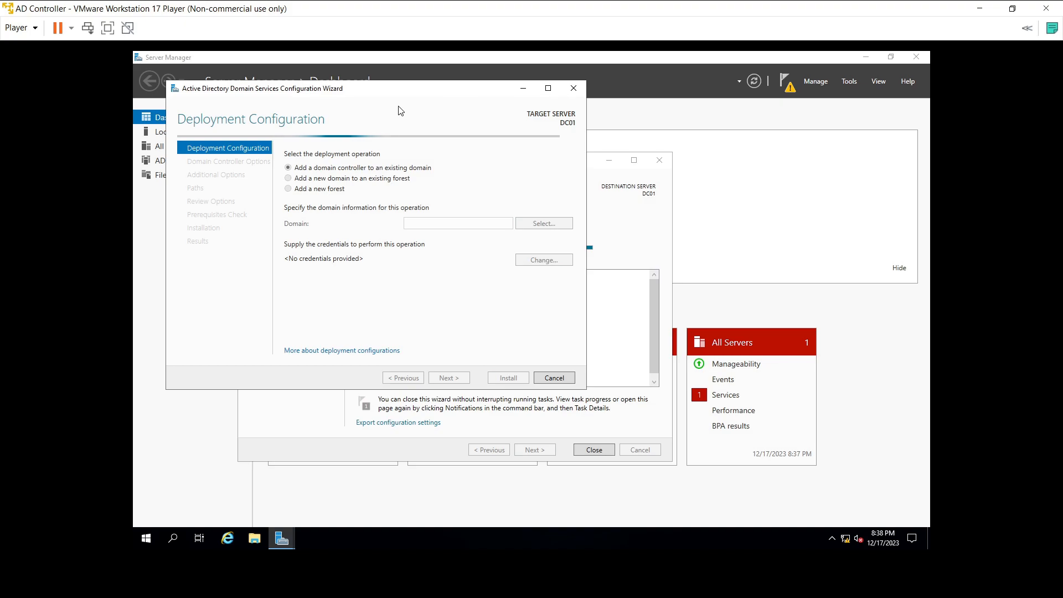
pyautogui.moveTo(383, 84); pyautogui.dragTo(461, 144)
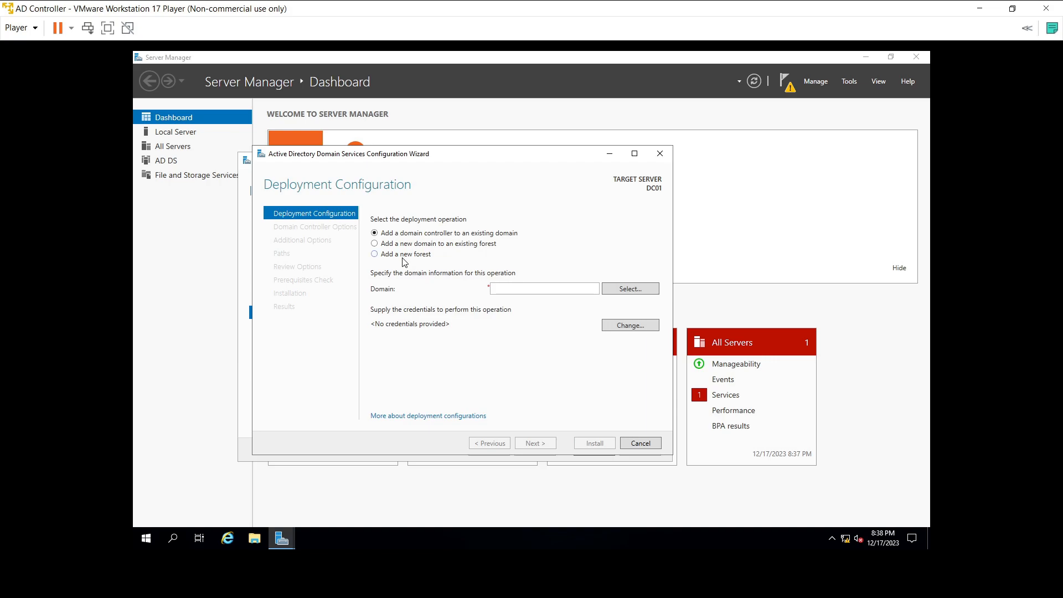
# Step: Enter swaraj.com as the root domain name and go on to Domain Controller Options
pyautogui.click(519, 288)
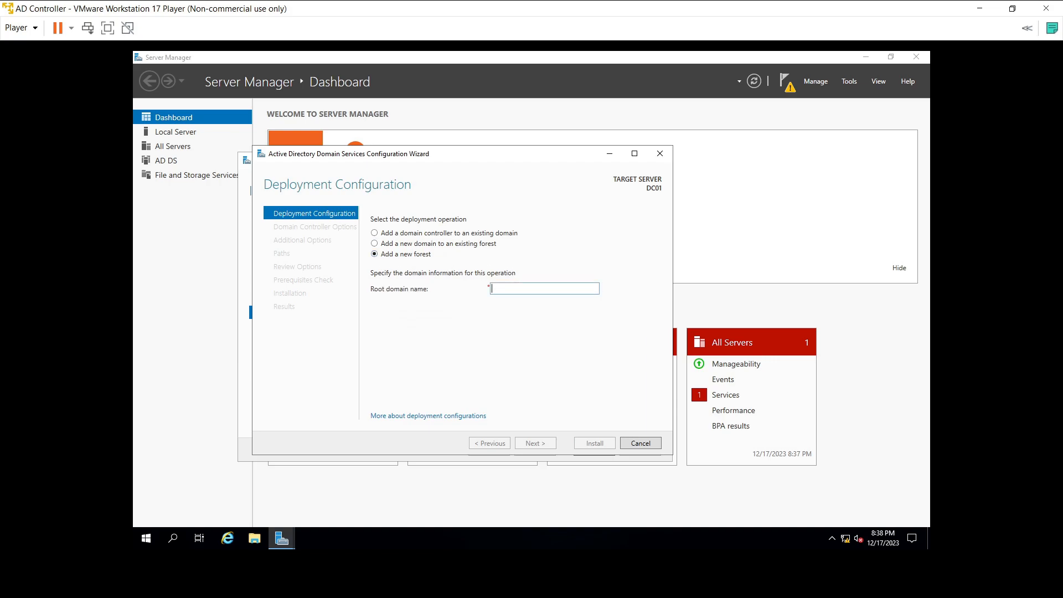
pyautogui.write('swaraj.com')
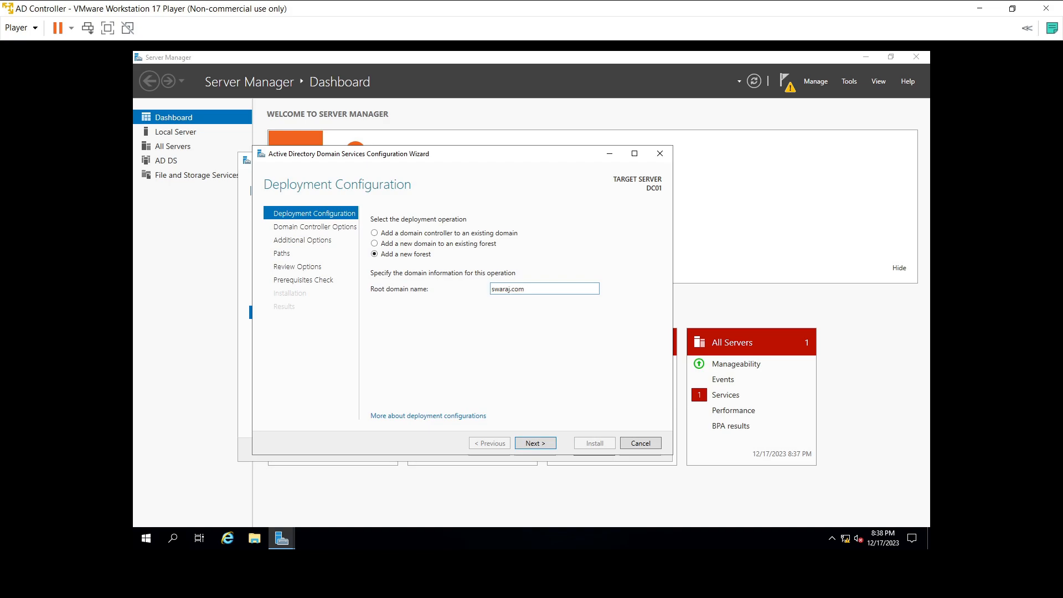
pyautogui.click(552, 446)
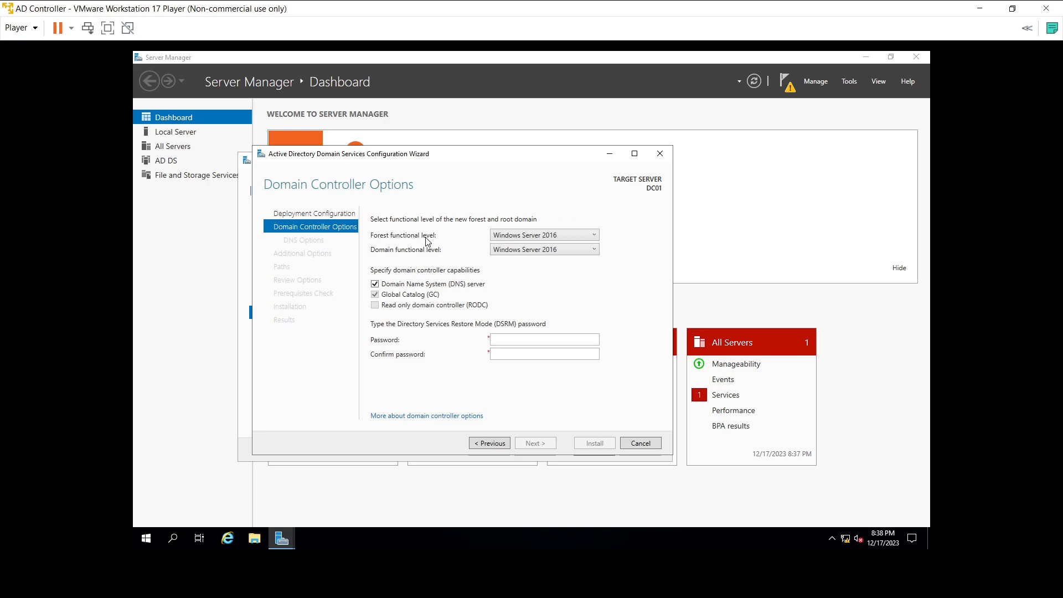
# Step: Keep both forest and domain functional levels at Windows Server 2016
pyautogui.click(527, 237)
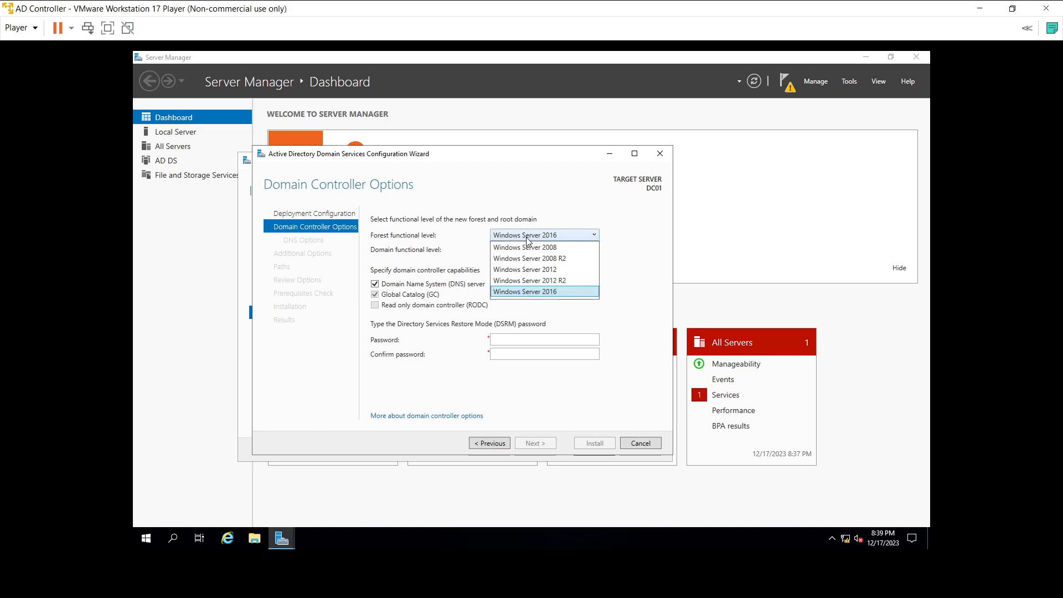
pyautogui.click(527, 238)
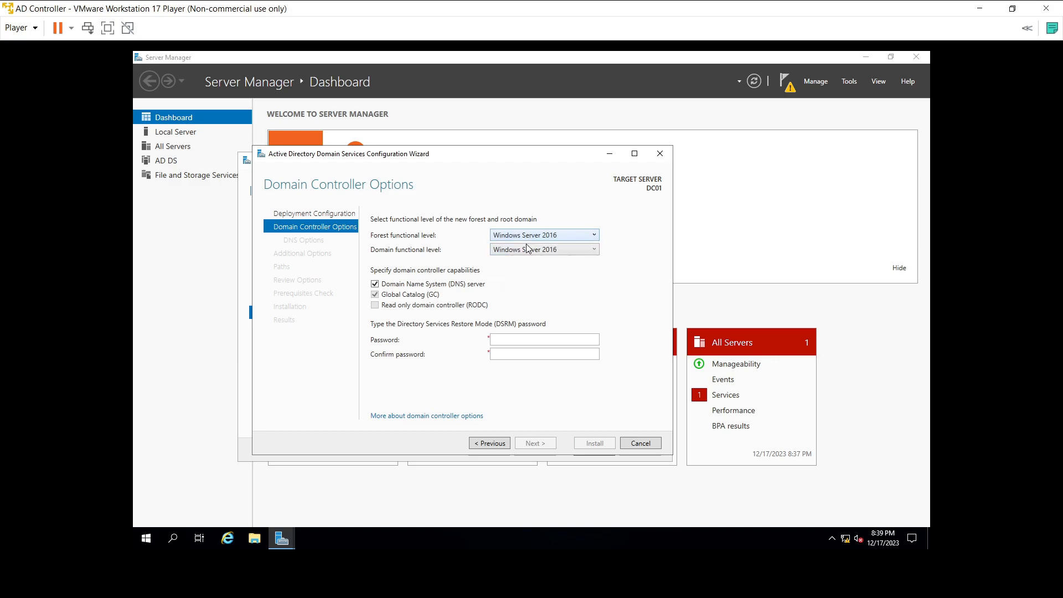
pyautogui.click(528, 250)
pyautogui.click(528, 252)
# Step: Enter and confirm the DSRM password, then continue to DNS Options
pyautogui.click(520, 339)
pyautogui.write('••••')
pyautogui.press('BackSpace')
pyautogui.press('BackSpace')
pyautogui.press('BackSpace')
pyautogui.press('BackSpace')
pyautogui.write('••••••••••')
pyautogui.press('Tab')
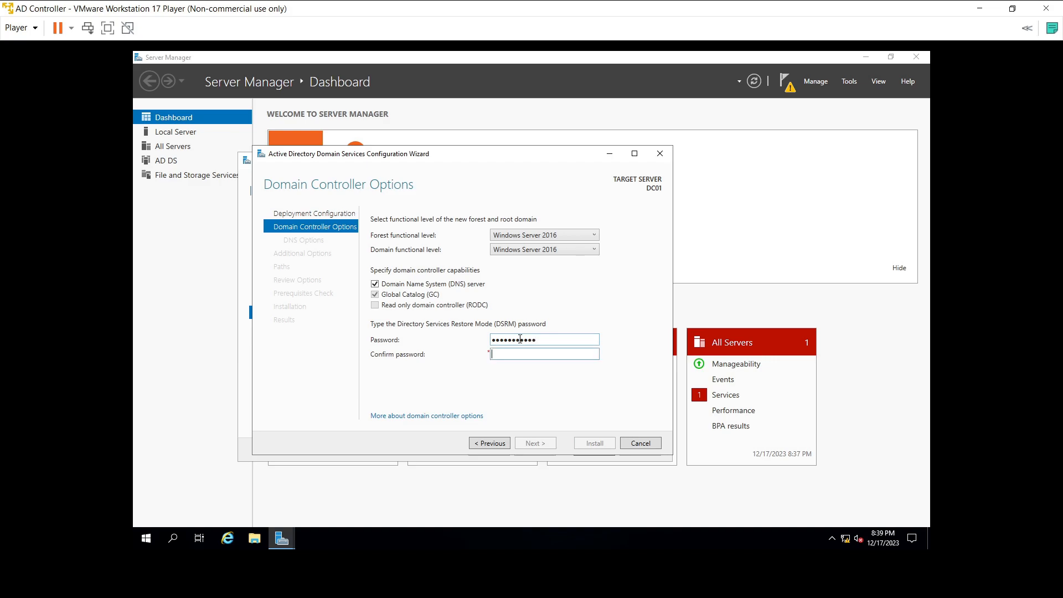
pyautogui.write('•••••••••')
pyautogui.press('BackSpace')
pyautogui.press('BackSpace')
pyautogui.press('BackSpace')
pyautogui.press('BackSpace')
pyautogui.press('BackSpace')
pyautogui.press('BackSpace')
pyautogui.press('BackSpace')
pyautogui.press('BackSpace')
pyautogui.press('BackSpace')
pyautogui.write('•••••••••••')
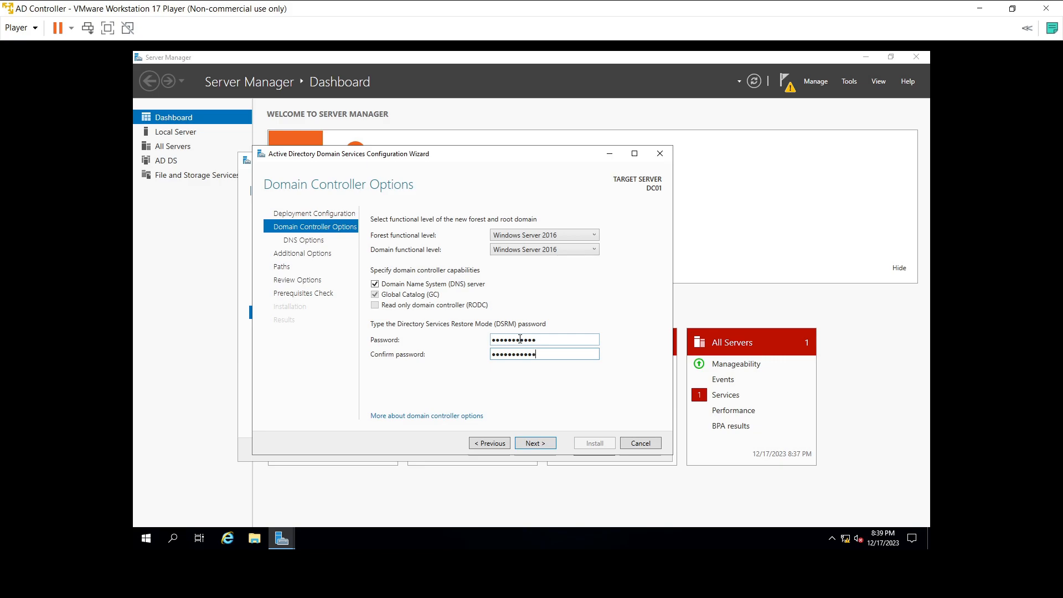
pyautogui.click(542, 444)
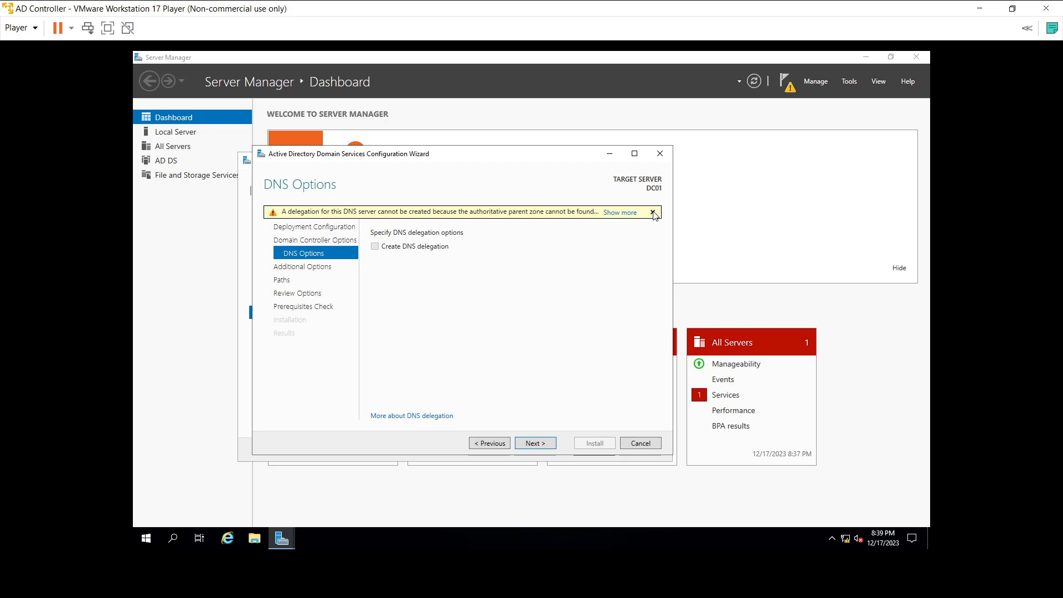
# Step: Dismiss the DNS delegation warning without delegation and advance to Additional Options showing NetBIOS name SWARAJ
pyautogui.click(616, 213)
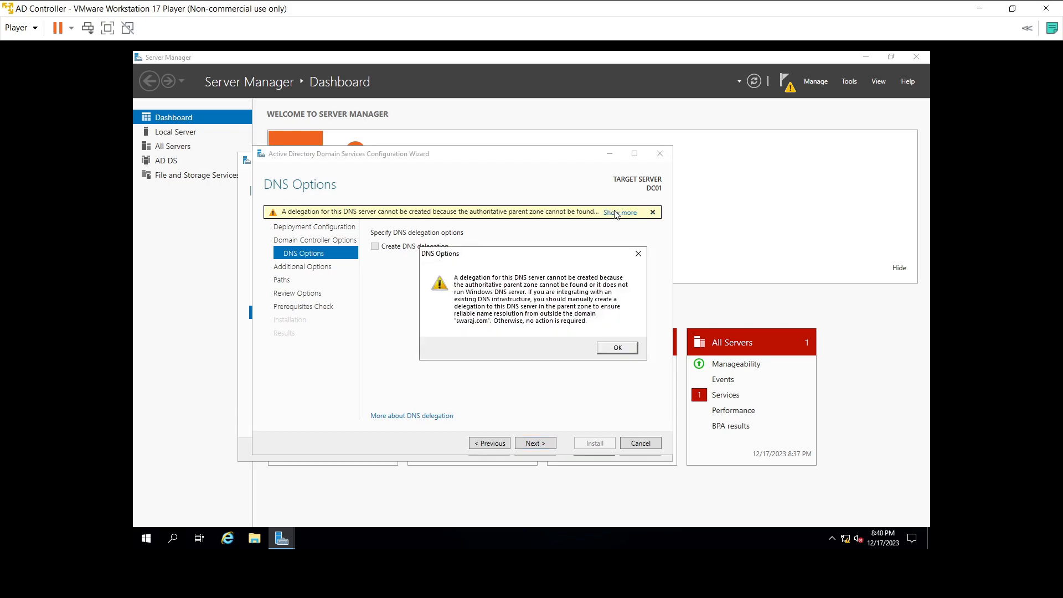
pyautogui.click(616, 350)
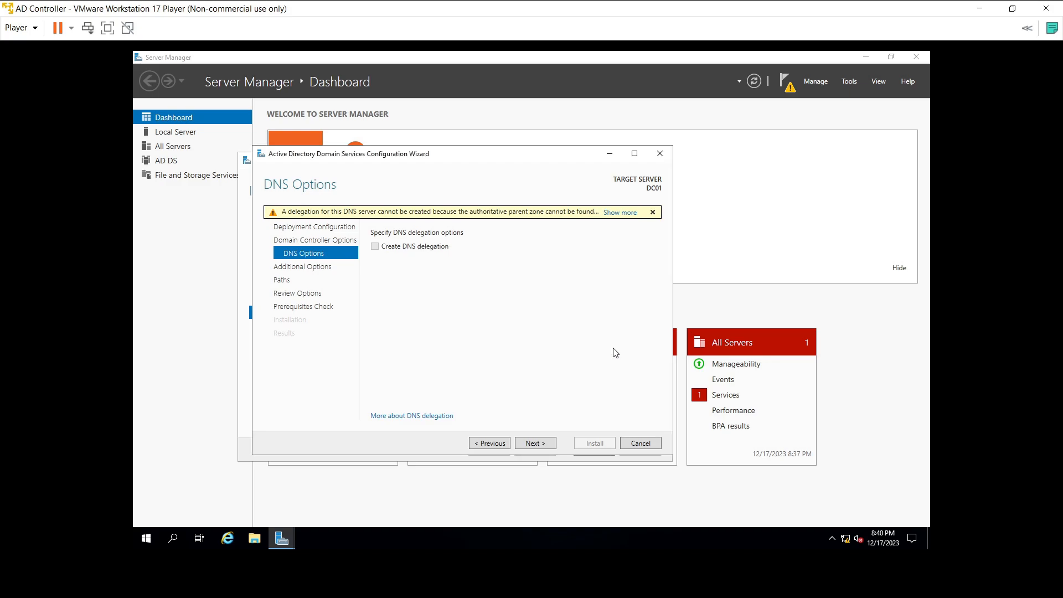
pyautogui.click(651, 213)
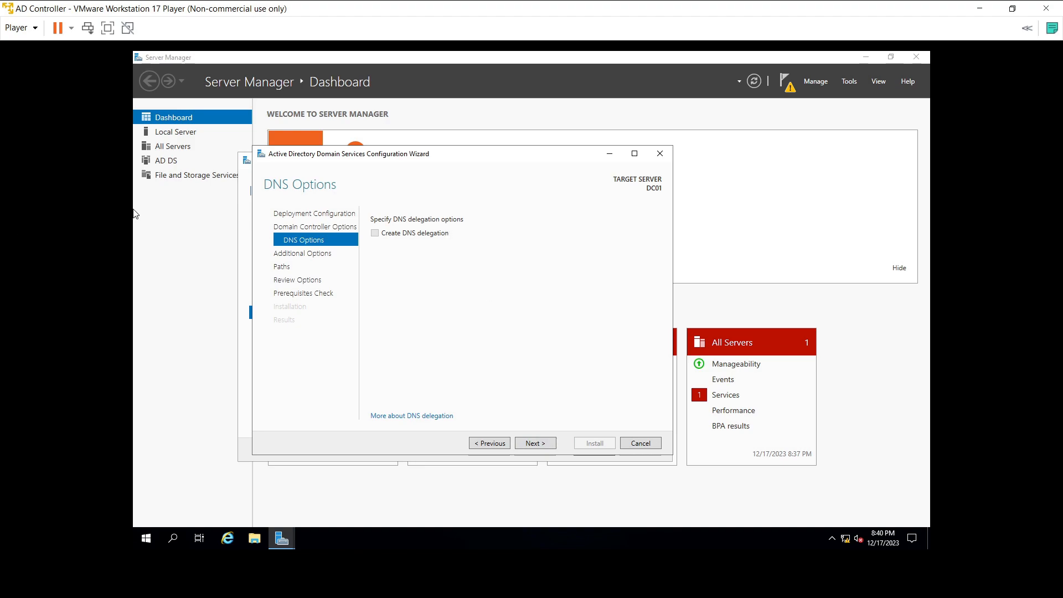
pyautogui.press('Return')
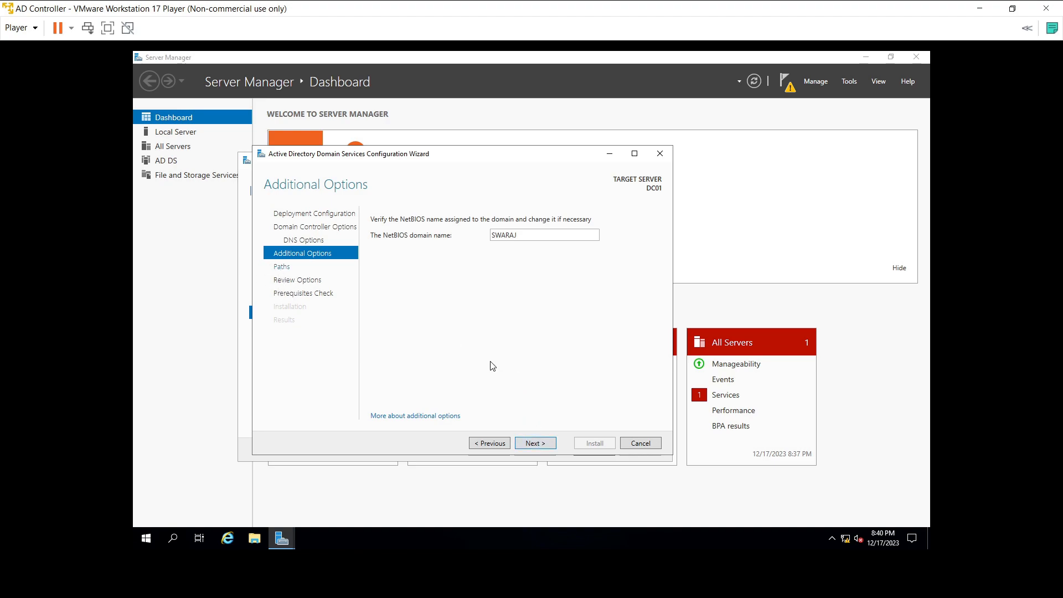
# Step: Accept NetBIOS name SWARAJ and default folders, review options, pass prerequisites, and start installing
pyautogui.click(533, 442)
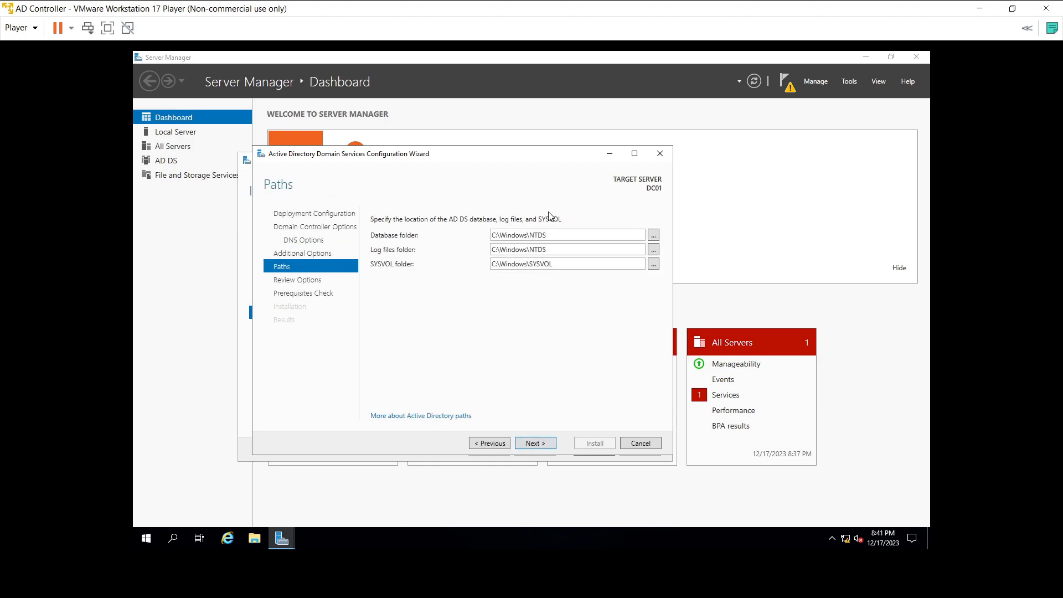
pyautogui.click(533, 443)
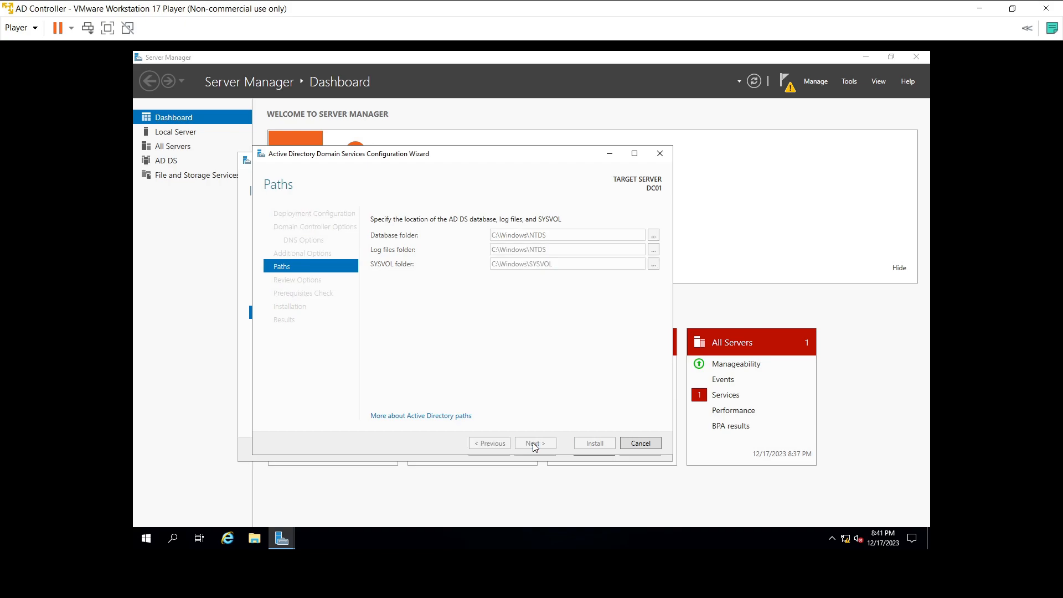
pyautogui.scroll(-3, 593, 299)
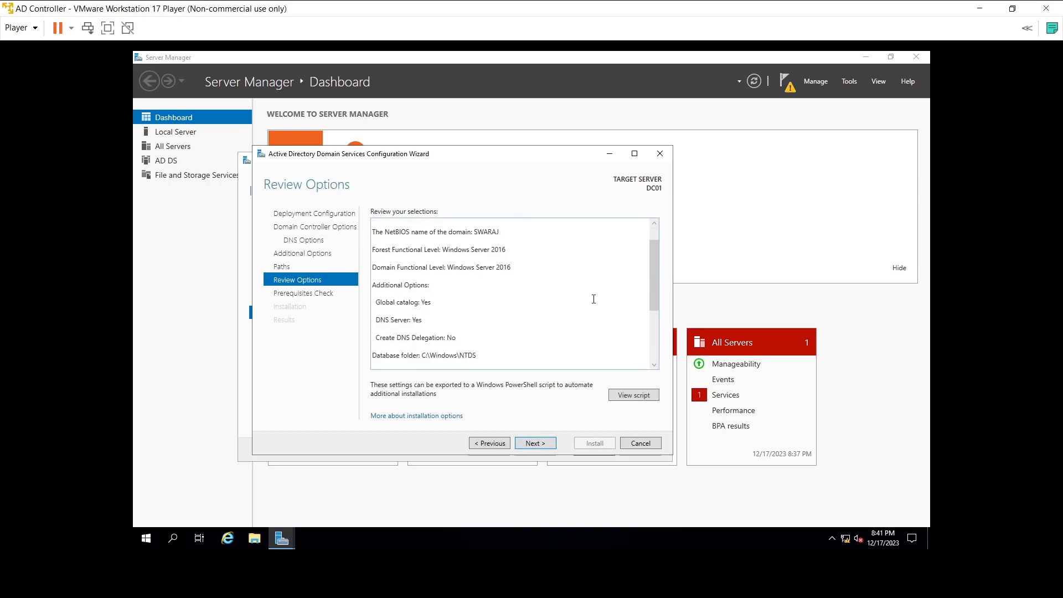
pyautogui.scroll(3, 593, 299)
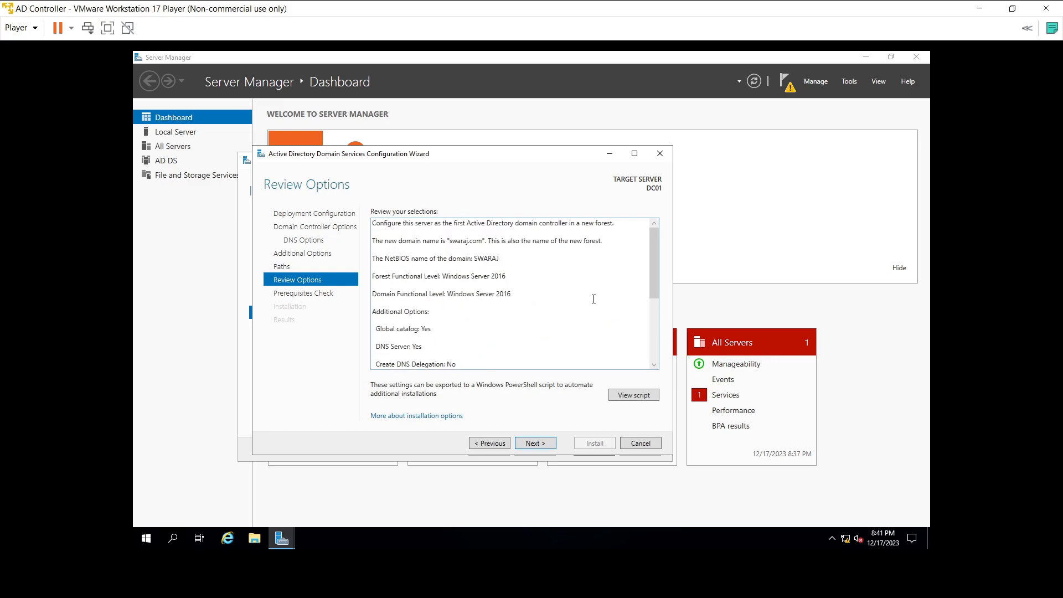
pyautogui.click(531, 443)
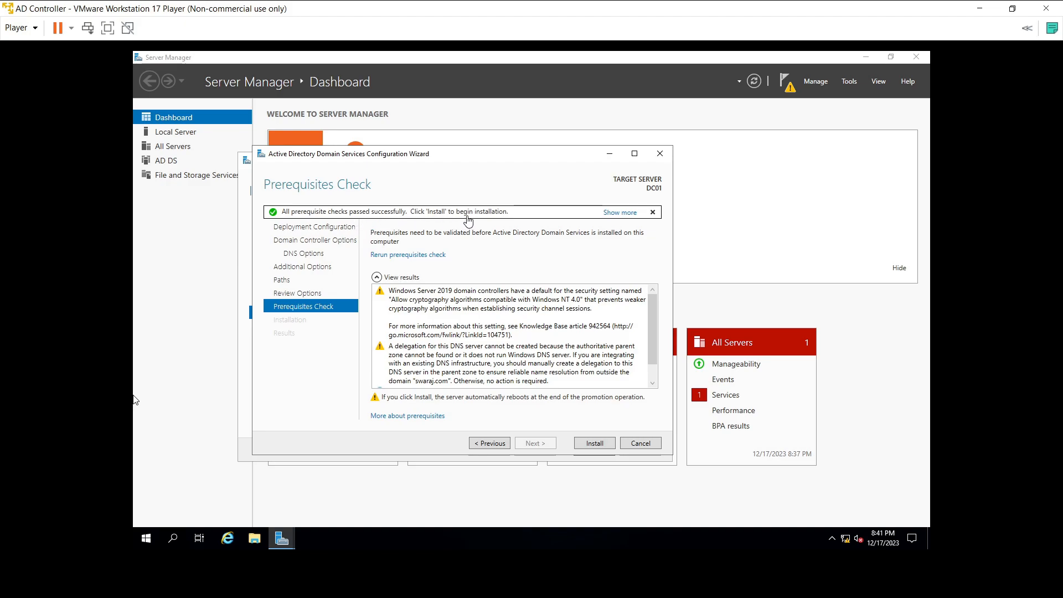
pyautogui.click(580, 443)
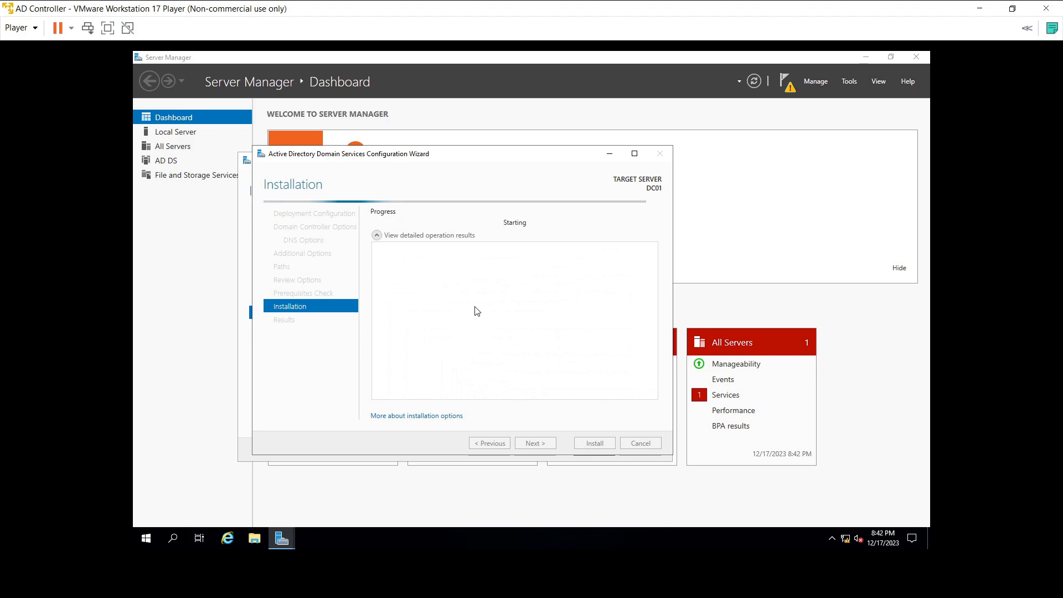
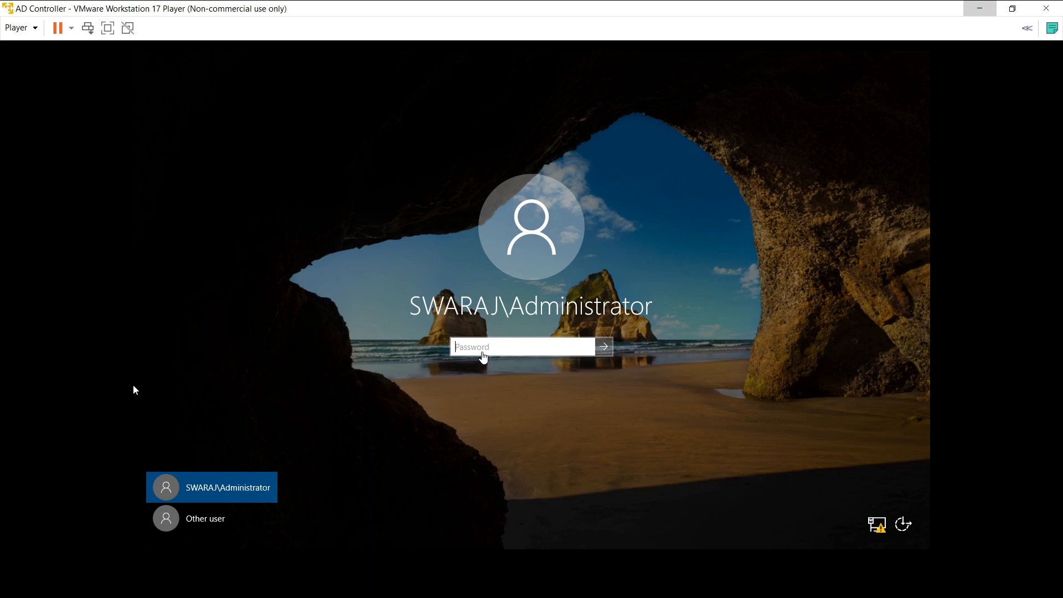
# Step: Sign in to the AD Controller VM with the domain Administrator password
pyautogui.click(479, 348)
pyautogui.write('***********')
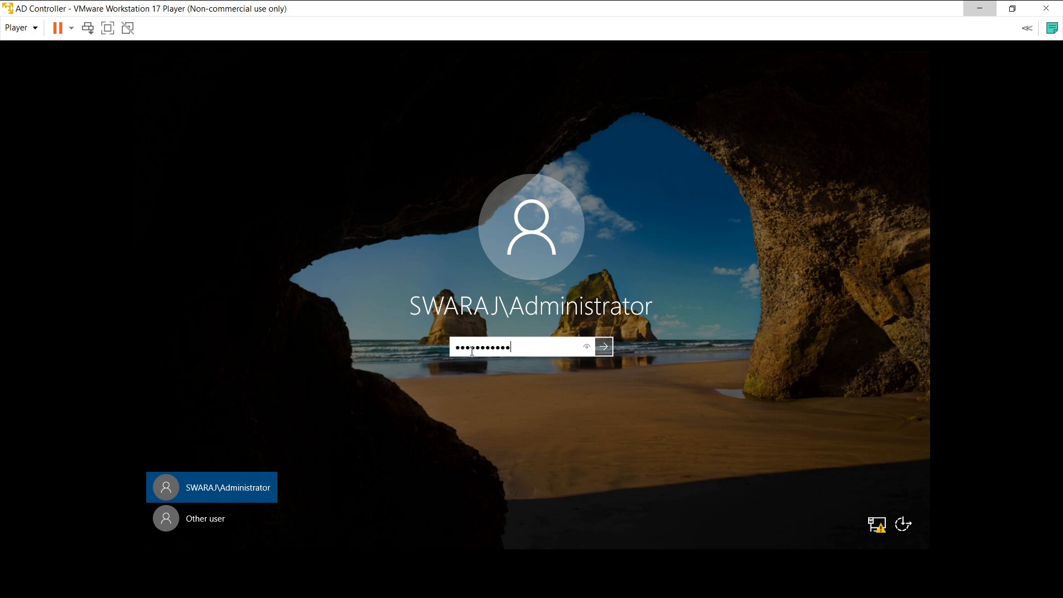
pyautogui.press('Return')
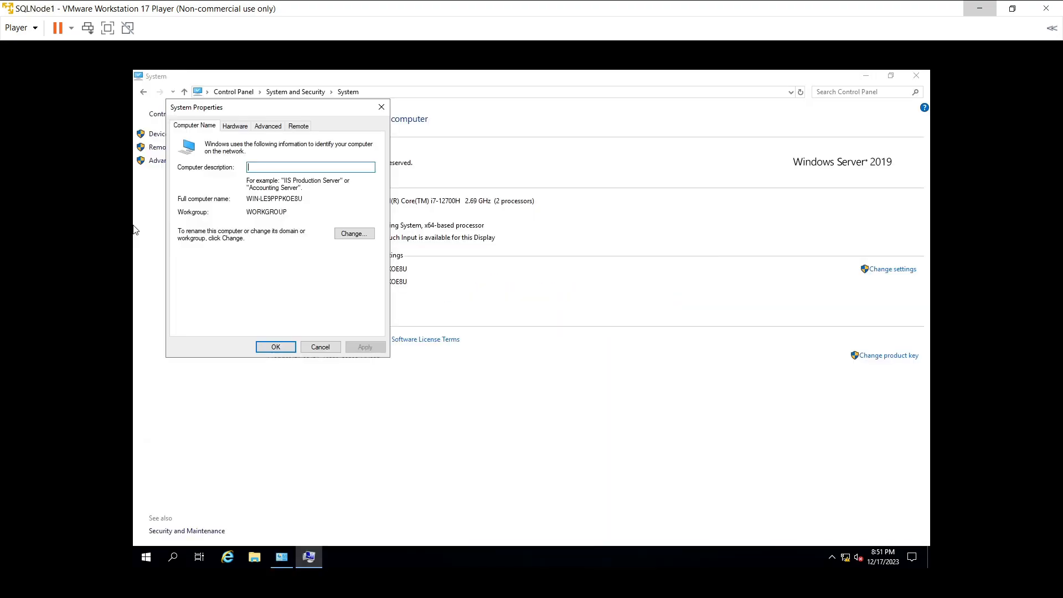
# Step: Close SQLNode1's System Properties and System windows and open Control Panel through search
pyautogui.click(382, 108)
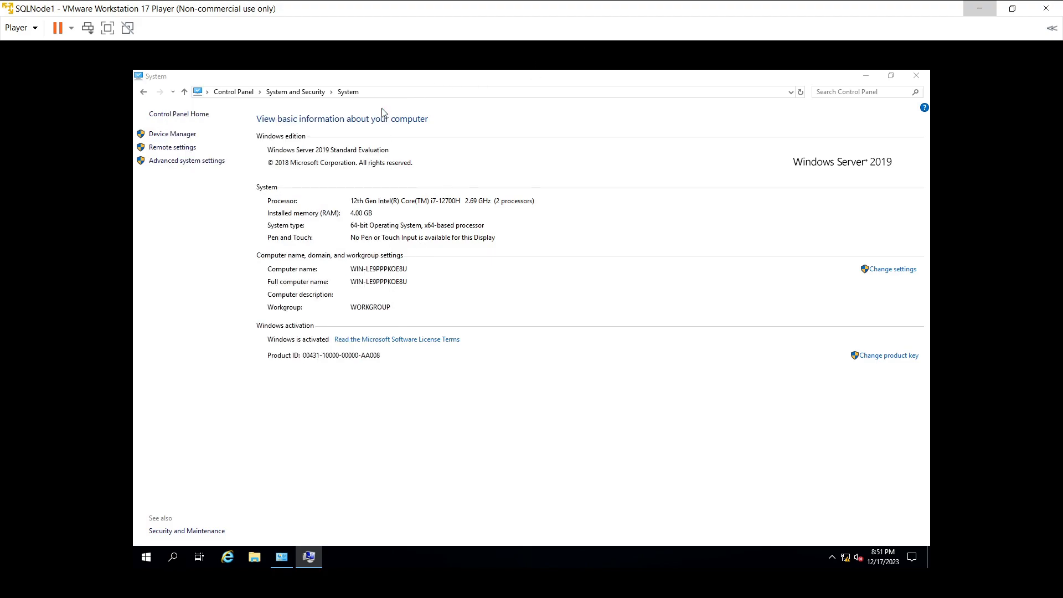
pyautogui.click(910, 78)
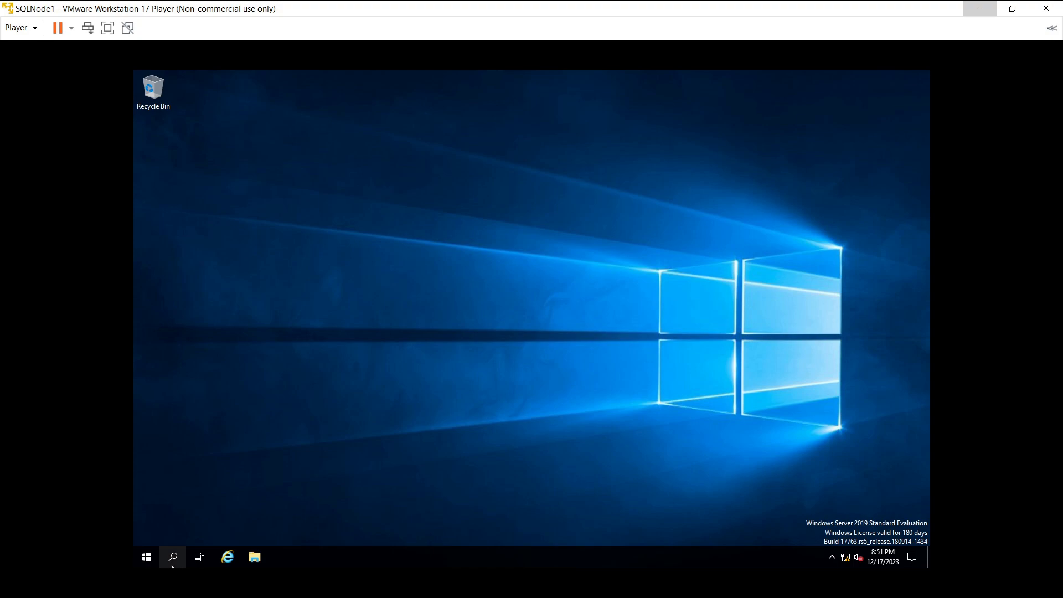
pyautogui.click(174, 557)
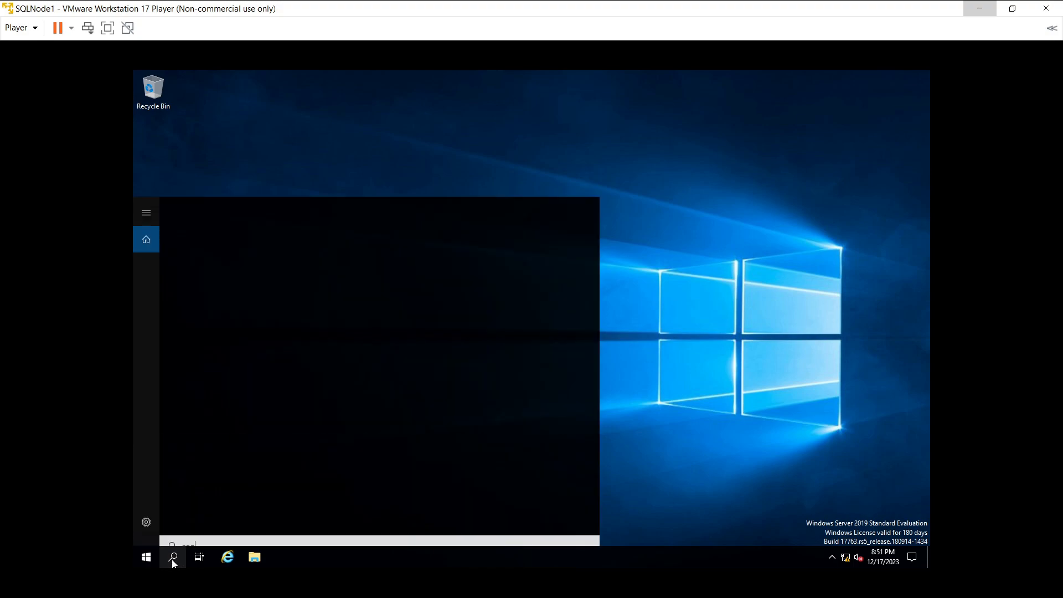
pyautogui.write('contrl pane')
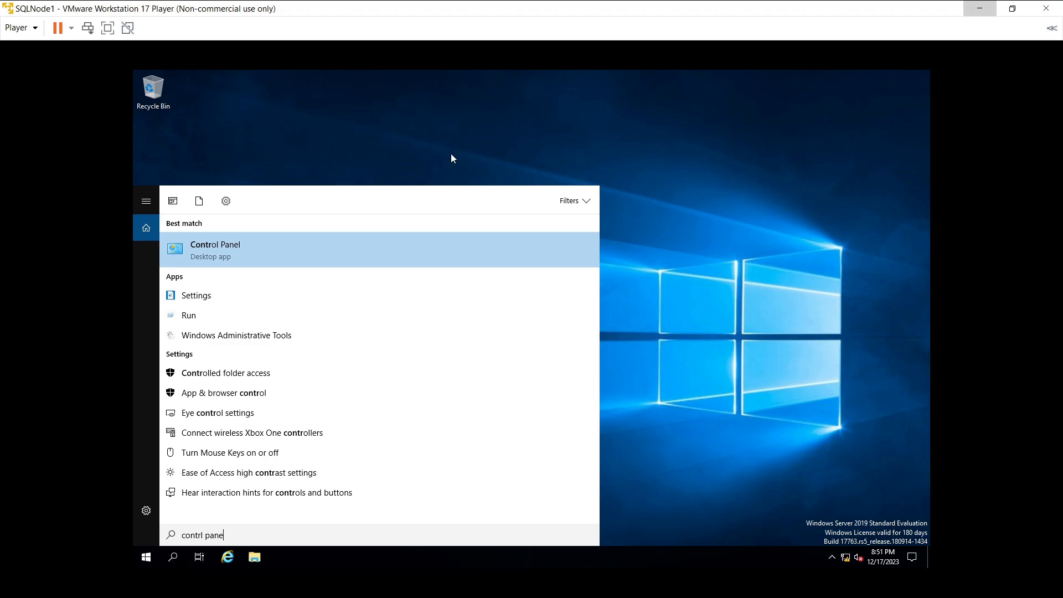
pyautogui.write('l')
pyautogui.press('Return')
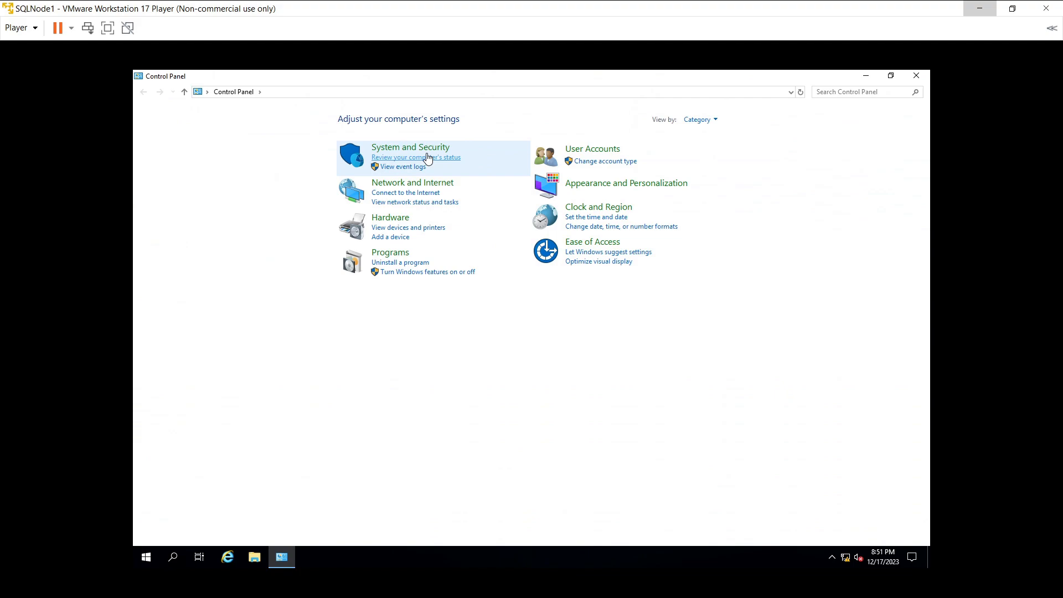
# Step: Go to System and Security > System to view SQLNode1's name, WORKGROUP and hardware
pyautogui.click(427, 158)
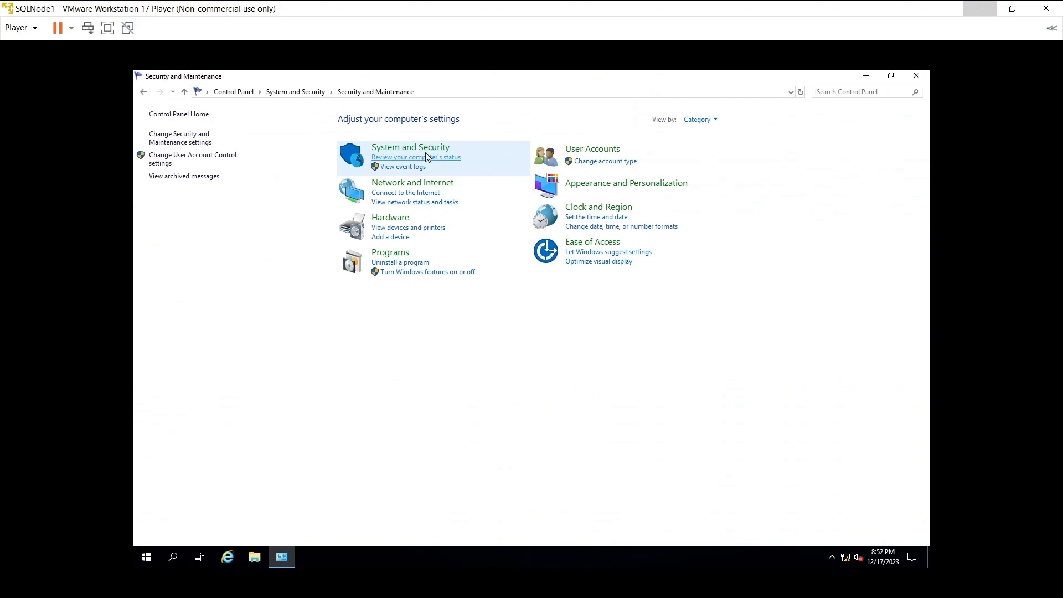
pyautogui.click(143, 93)
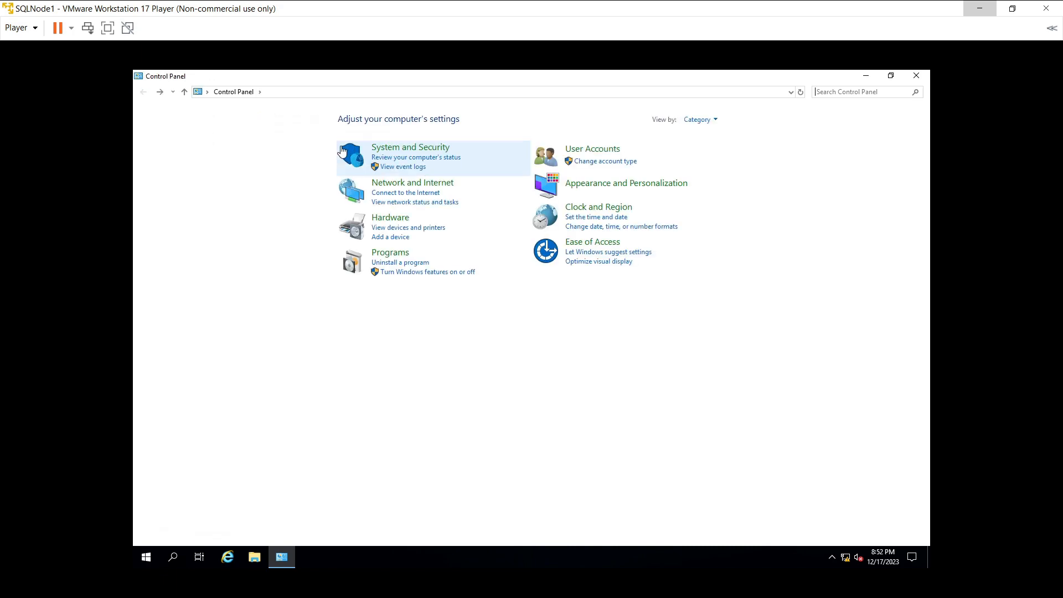
pyautogui.click(389, 148)
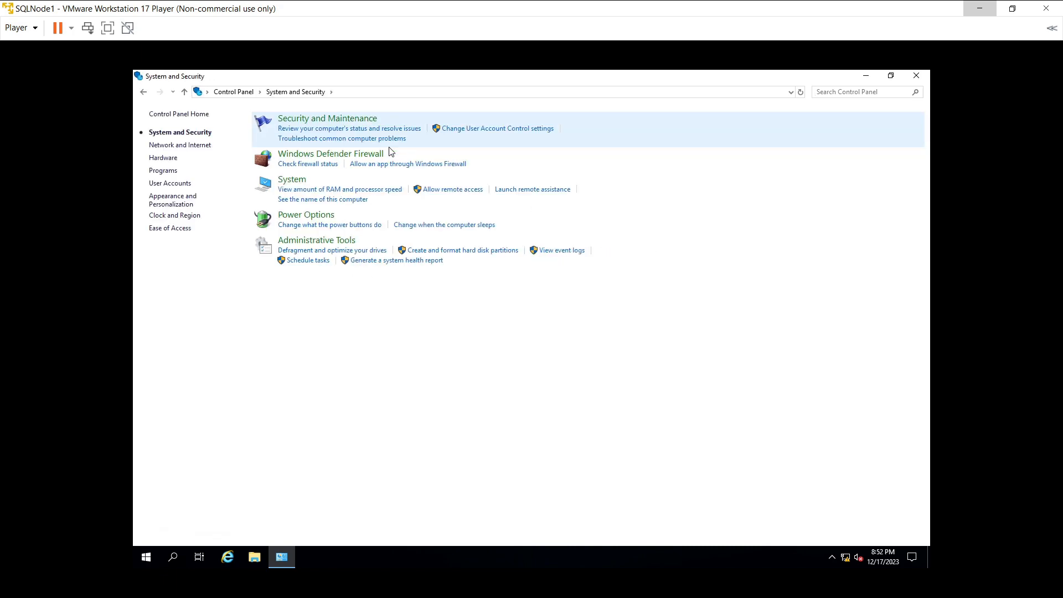
pyautogui.click(299, 181)
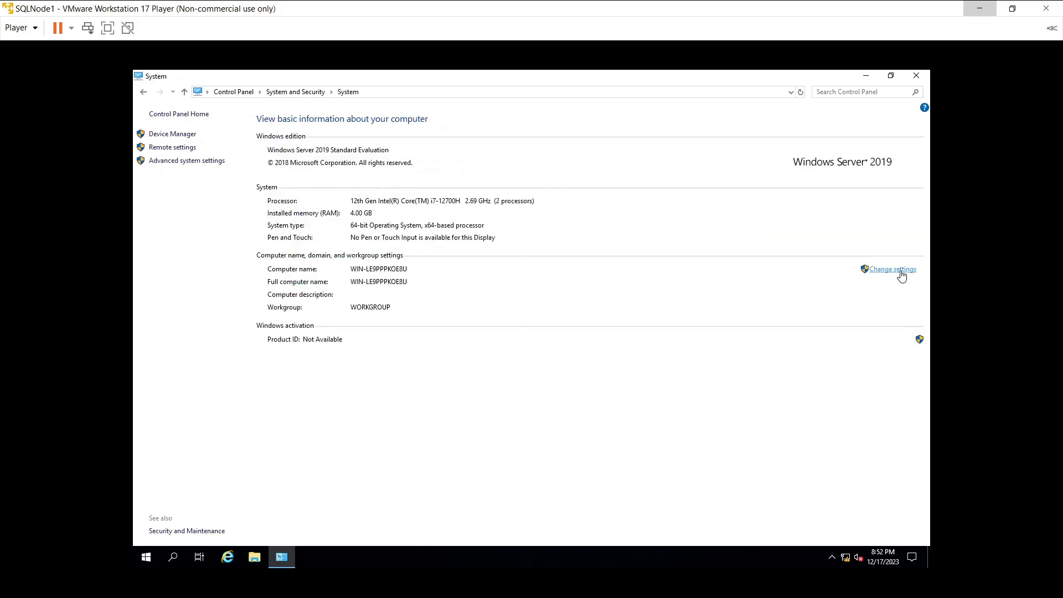
# Step: Open Change settings and enter the computer description SQLNode1
pyautogui.click(893, 270)
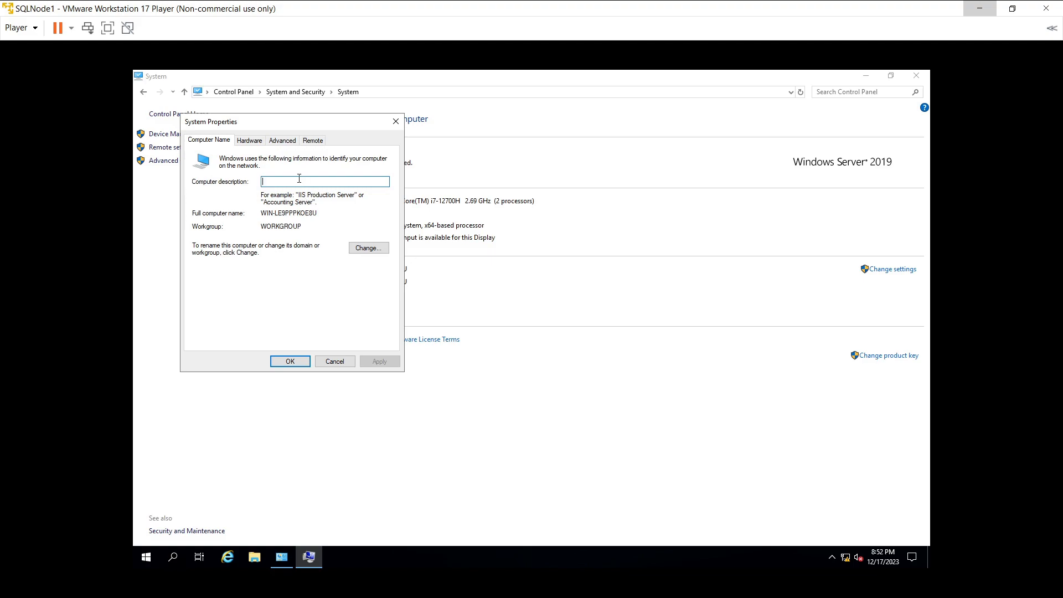
pyautogui.write('Node1')
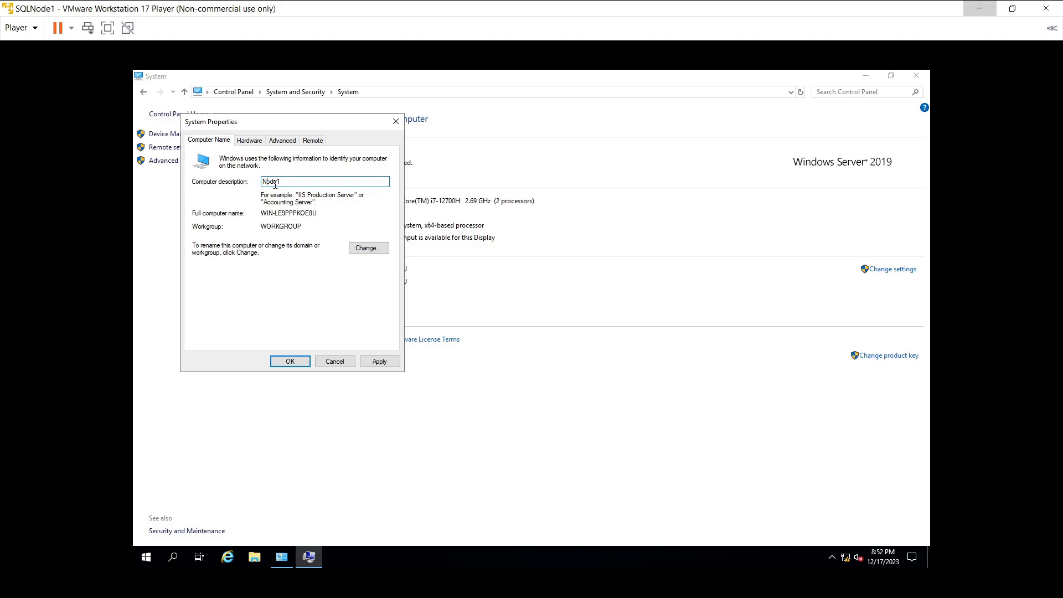
pyautogui.write('SQL')
# Step: Rename the computer to SQLNode1 and set it to join the Swaraj domain
pyautogui.click(355, 249)
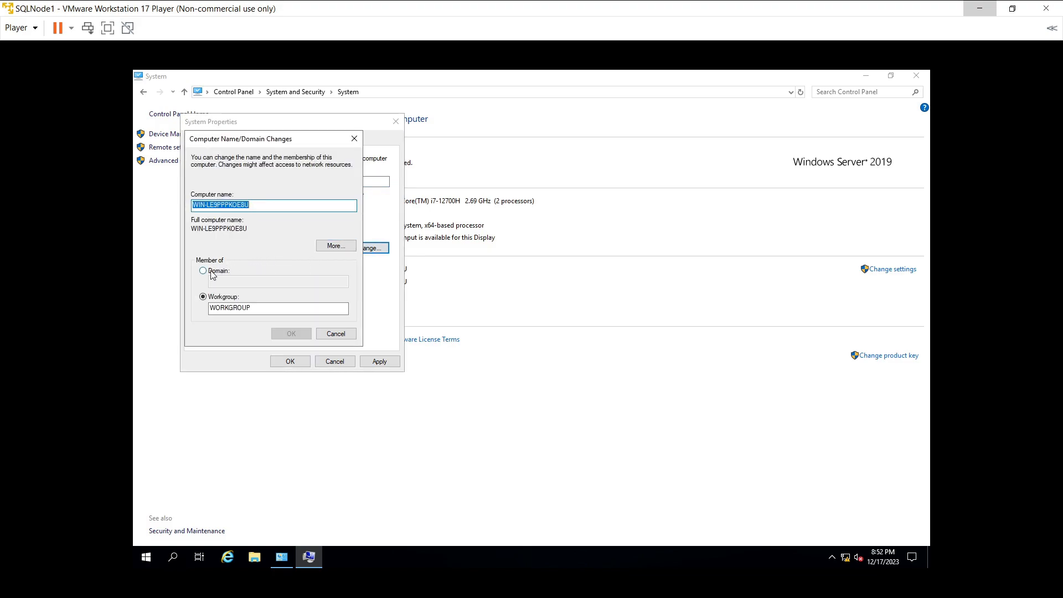
pyautogui.click(213, 274)
pyautogui.click(255, 280)
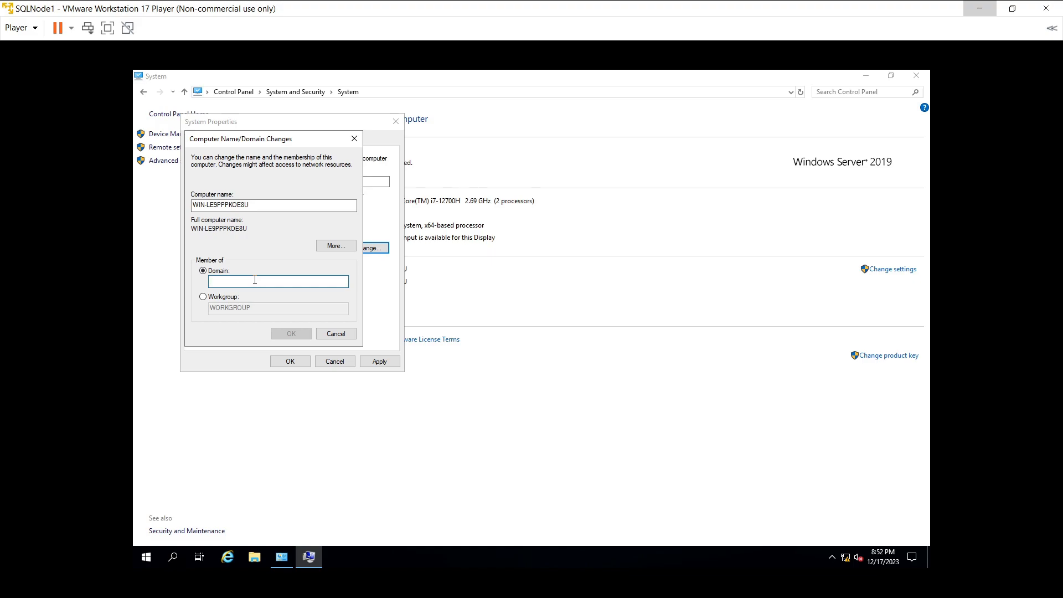
pyautogui.write('Swaraj')
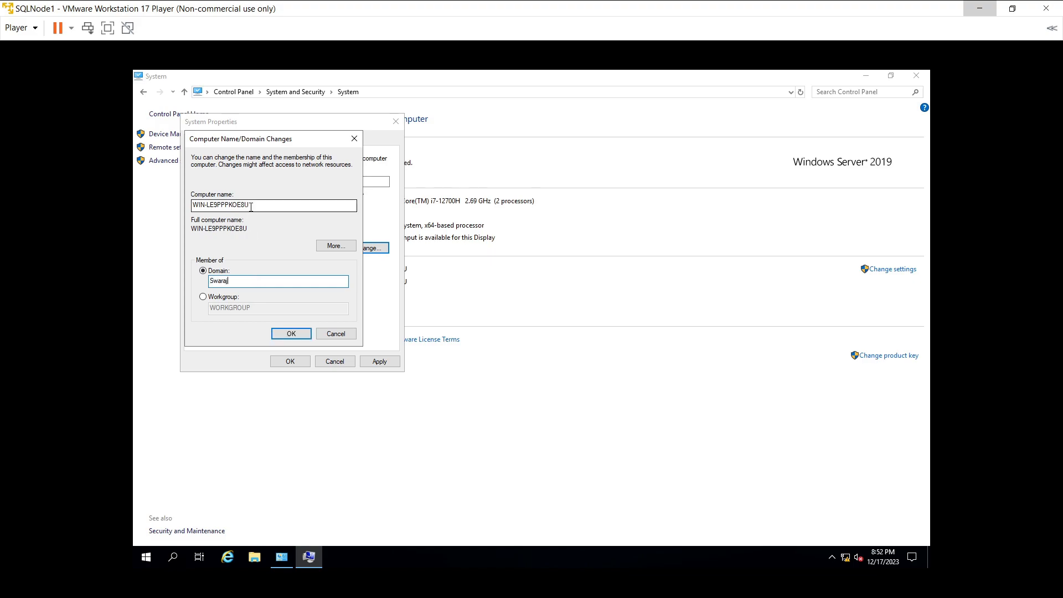
pyautogui.moveTo(253, 204); pyautogui.dragTo(159, 202)
pyautogui.write('S')
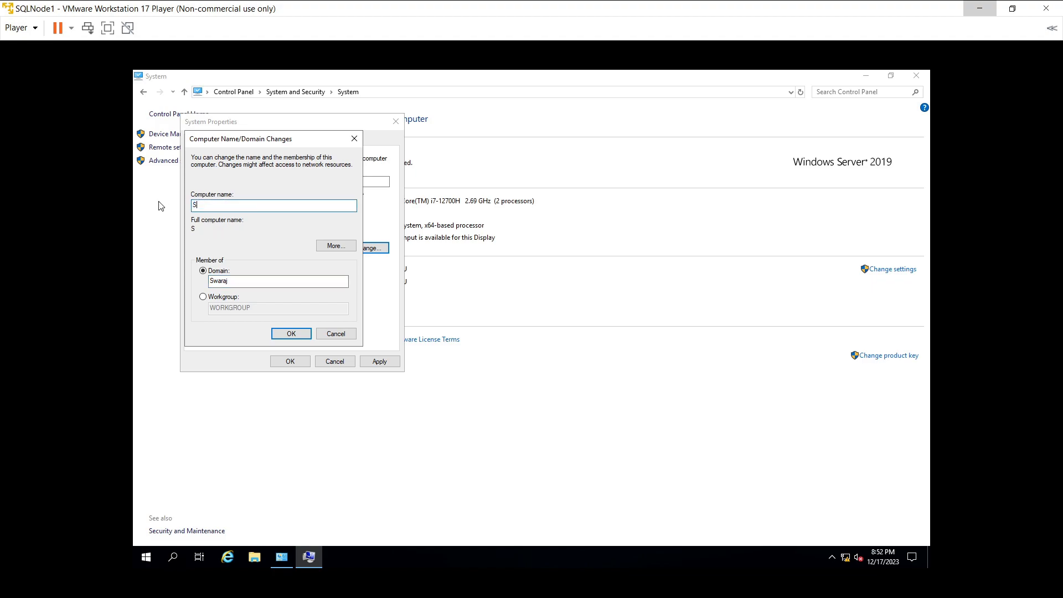
pyautogui.write('QLNode1')
pyautogui.click(296, 335)
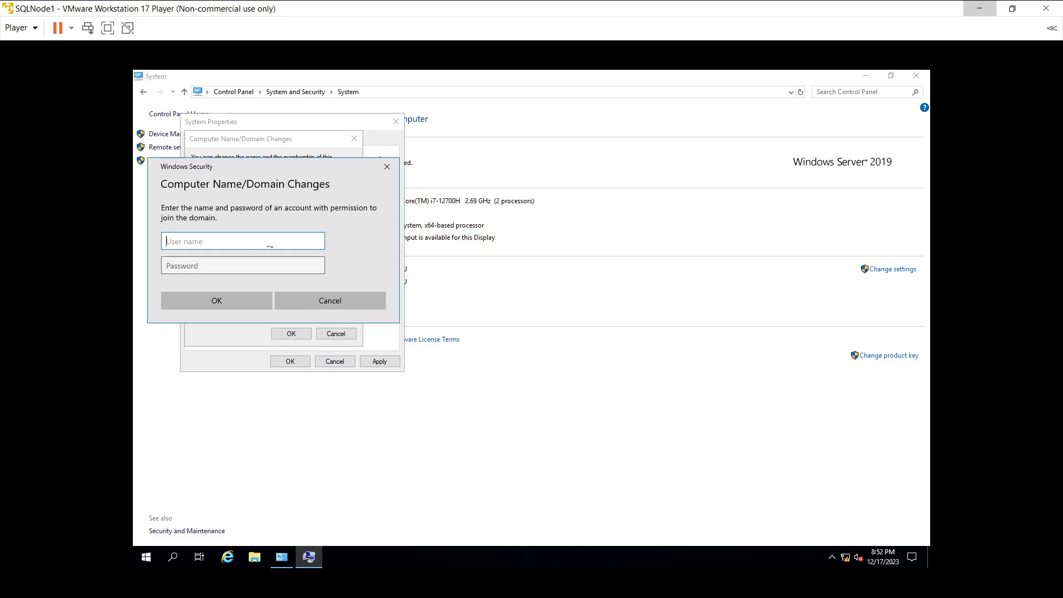
# Step: Authorise the domain join with the Swaraj domain Administrator credentials, re-entering the password once
pyautogui.moveTo(251, 164); pyautogui.dragTo(499, 223)
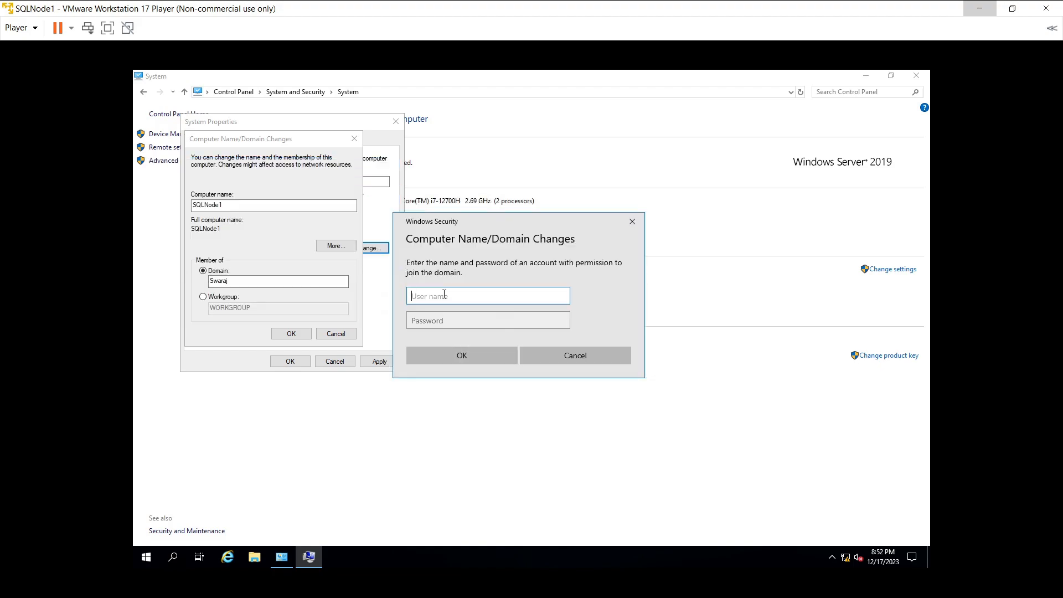
pyautogui.write('Swaraj\\ADMINISTRATOR')
pyautogui.press('Tab')
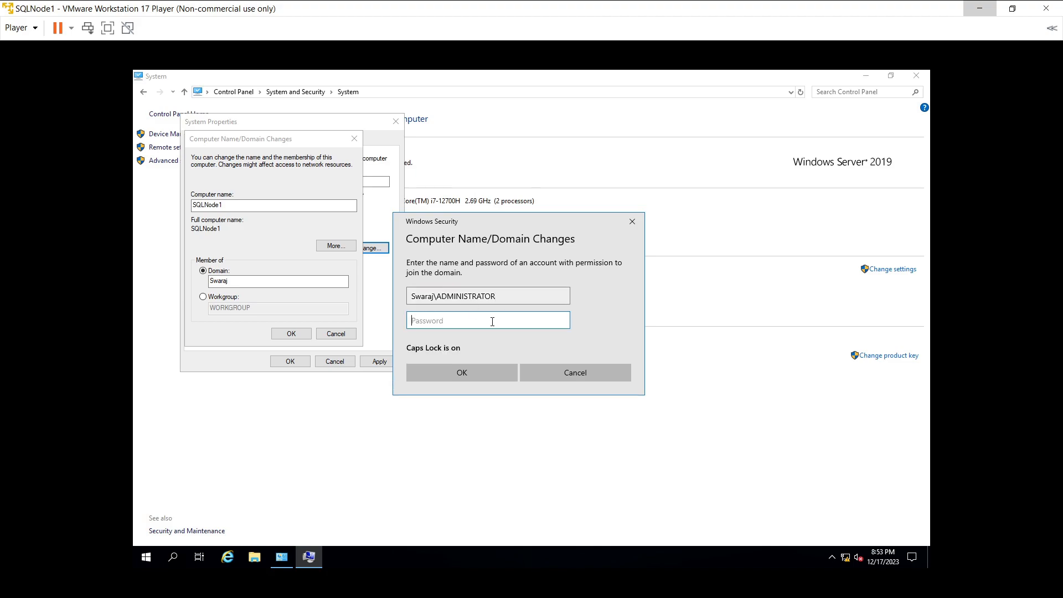
pyautogui.write('P@ssw0rd123')
pyautogui.click(492, 370)
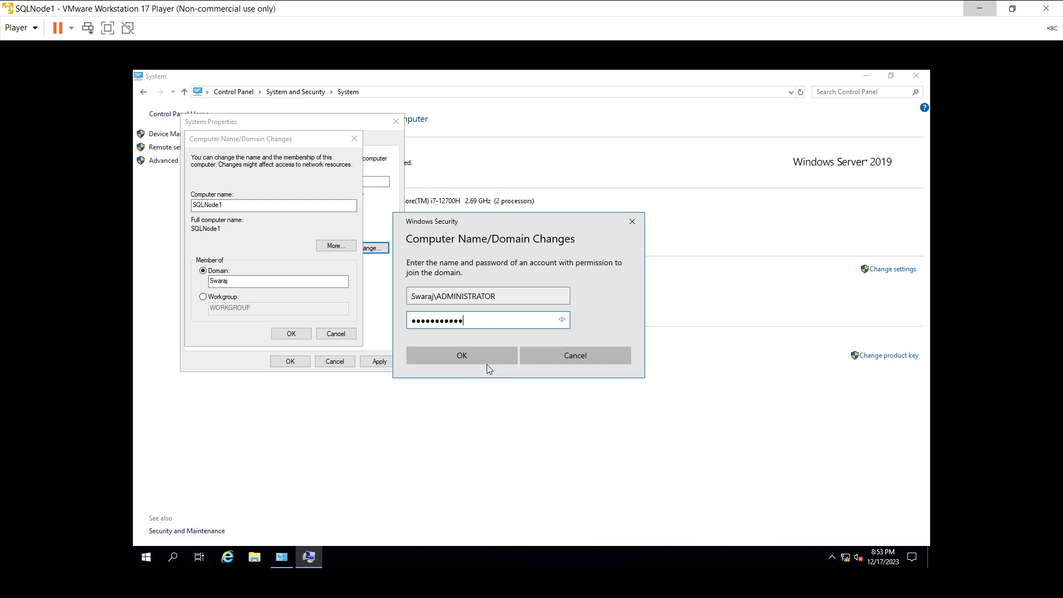
pyautogui.click(483, 356)
pyautogui.press('BackSpace')
pyautogui.write('•••••••••••')
pyautogui.click(440, 357)
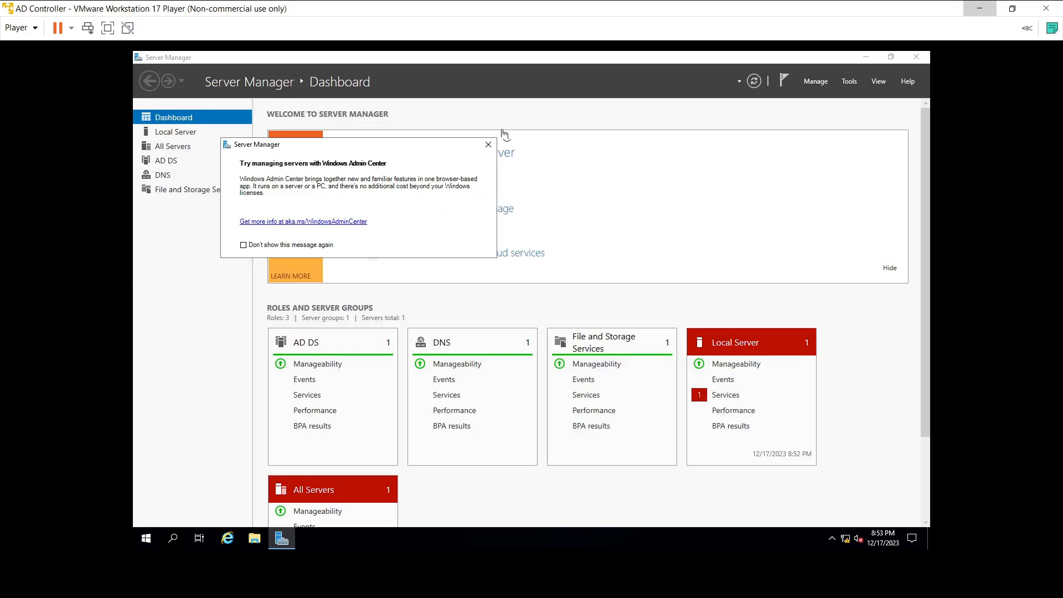
# Step: Dismiss the Admin Center notice, confirm SQLNode1's domain join, and restore AD Controller full-screen
pyautogui.click(487, 147)
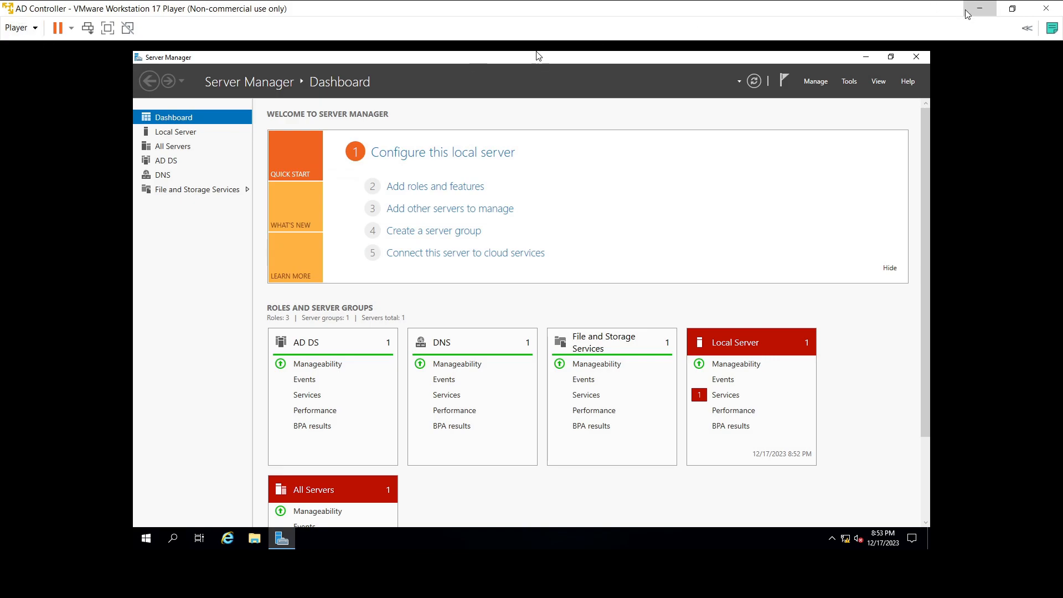
pyautogui.click(1012, 8)
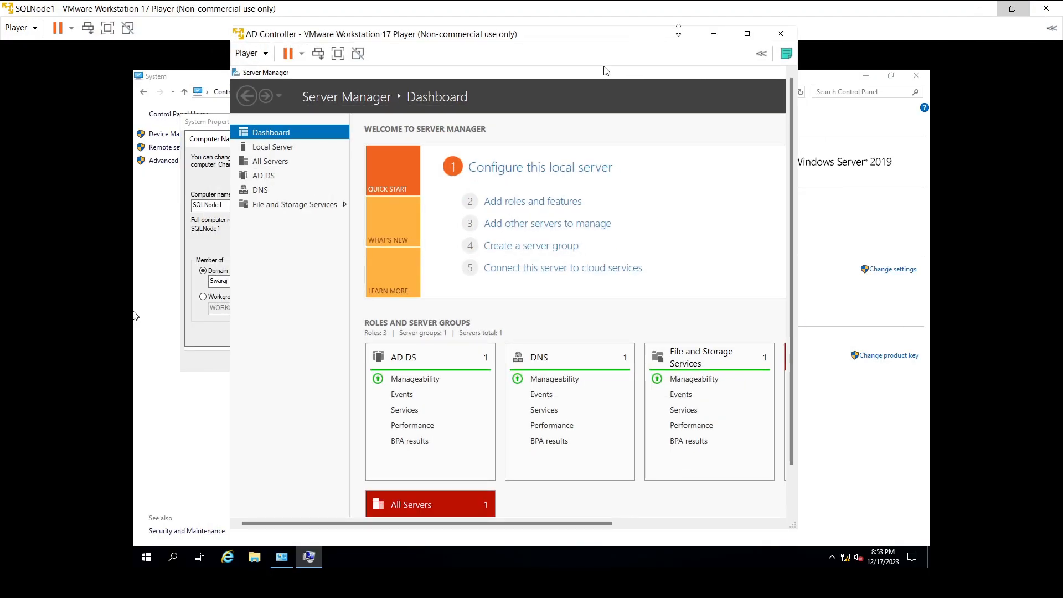
pyautogui.click(713, 35)
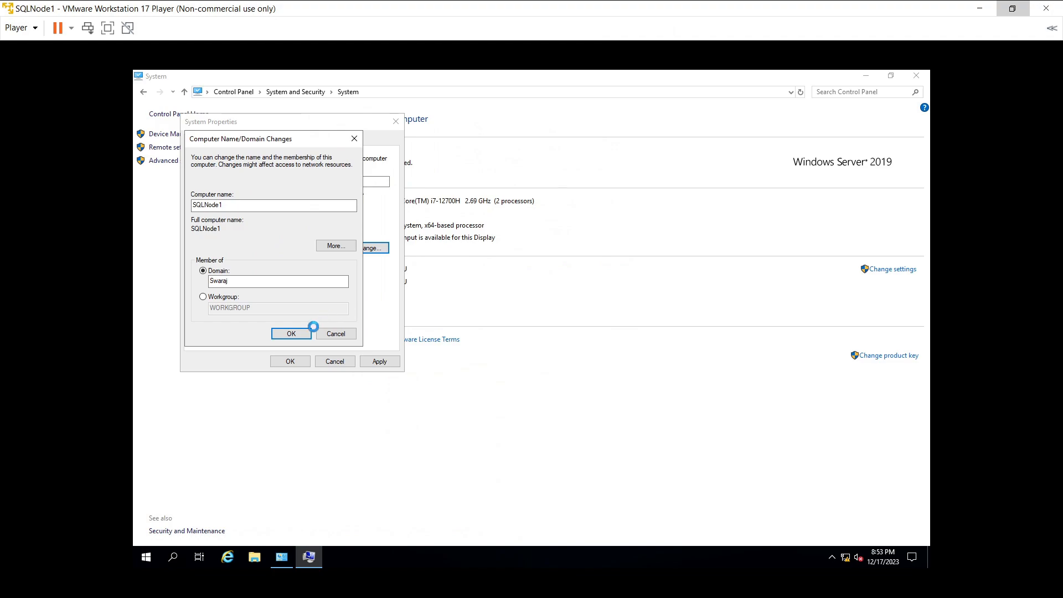
pyautogui.click(304, 333)
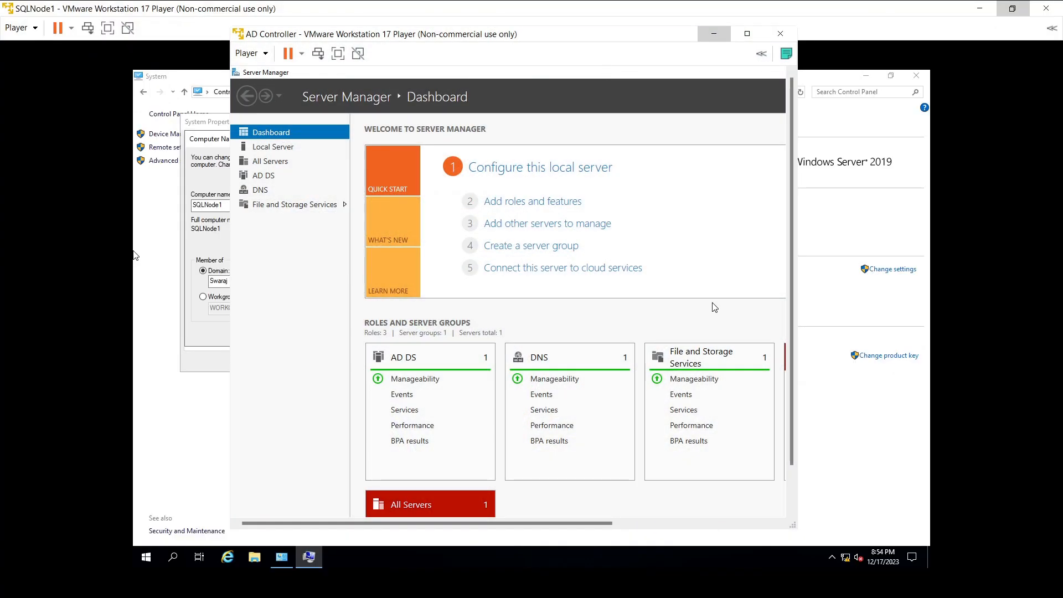
pyautogui.click(747, 34)
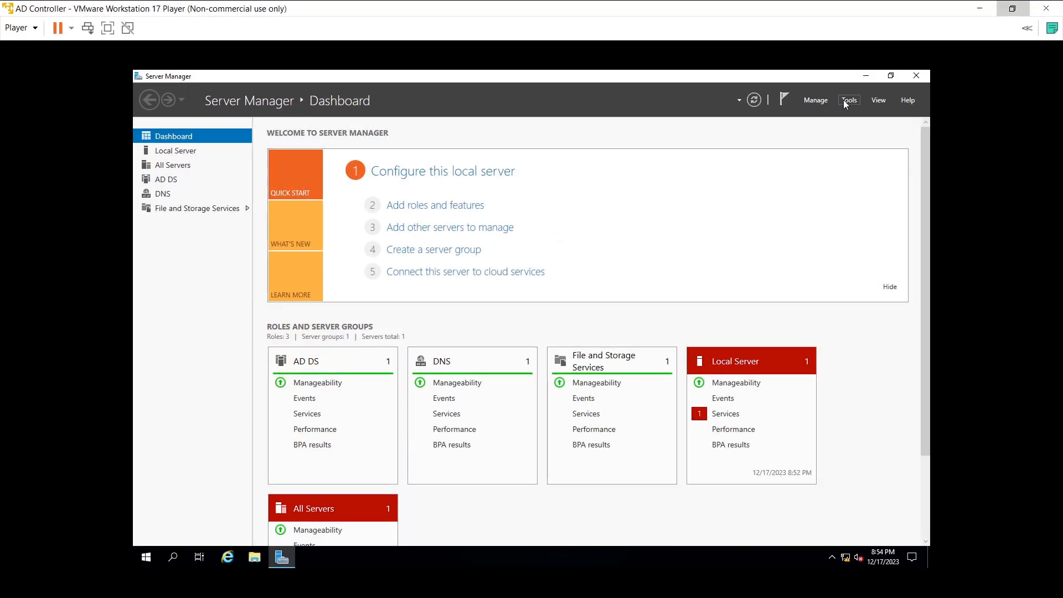
# Step: On AD Controller, view the AD DS page and search Start for 'computer manage'
pyautogui.click(306, 363)
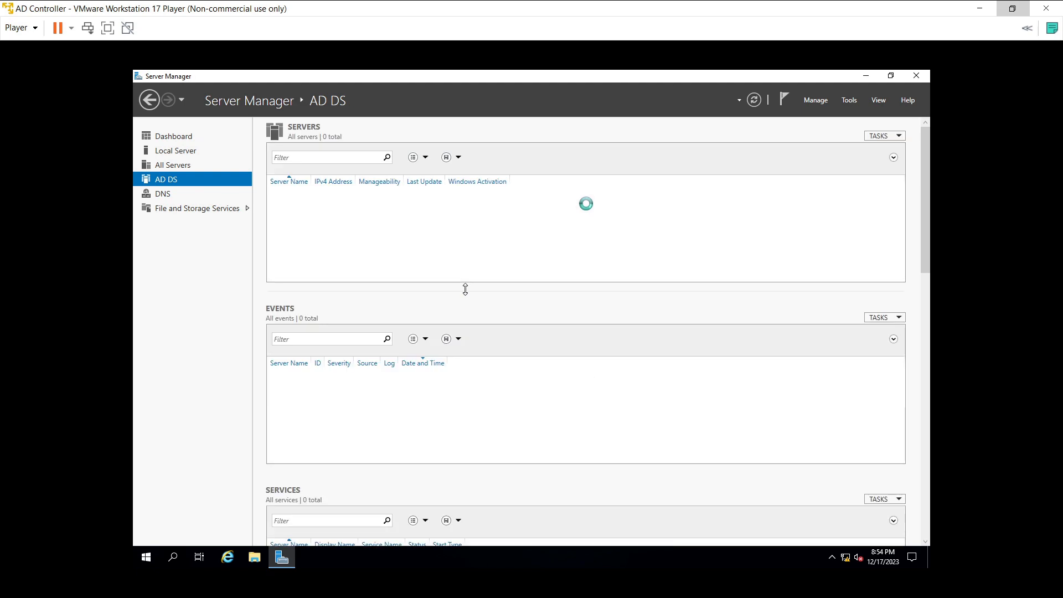
pyautogui.click(164, 557)
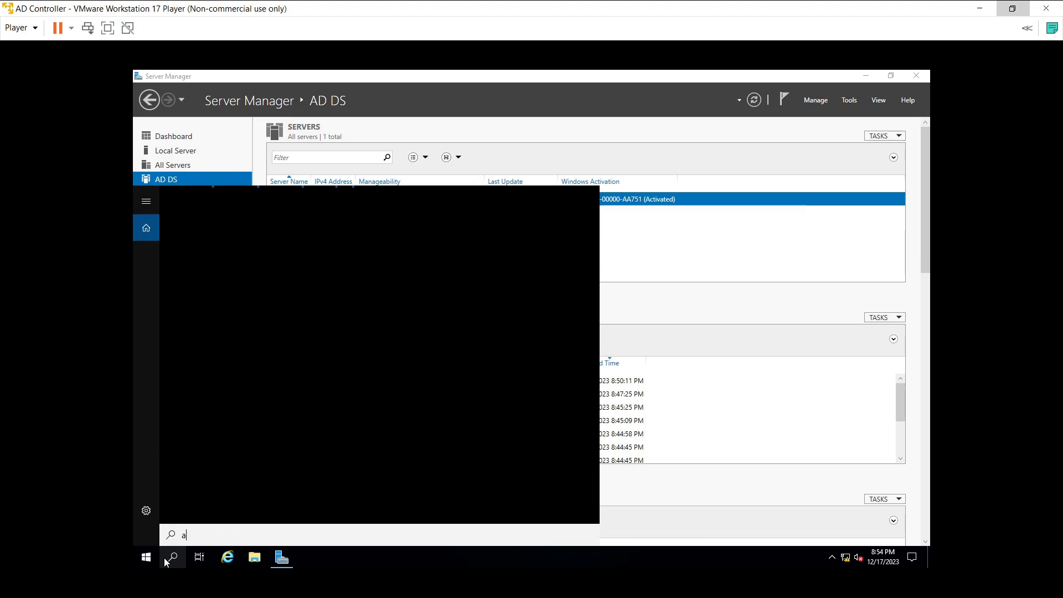
pyautogui.write('c')
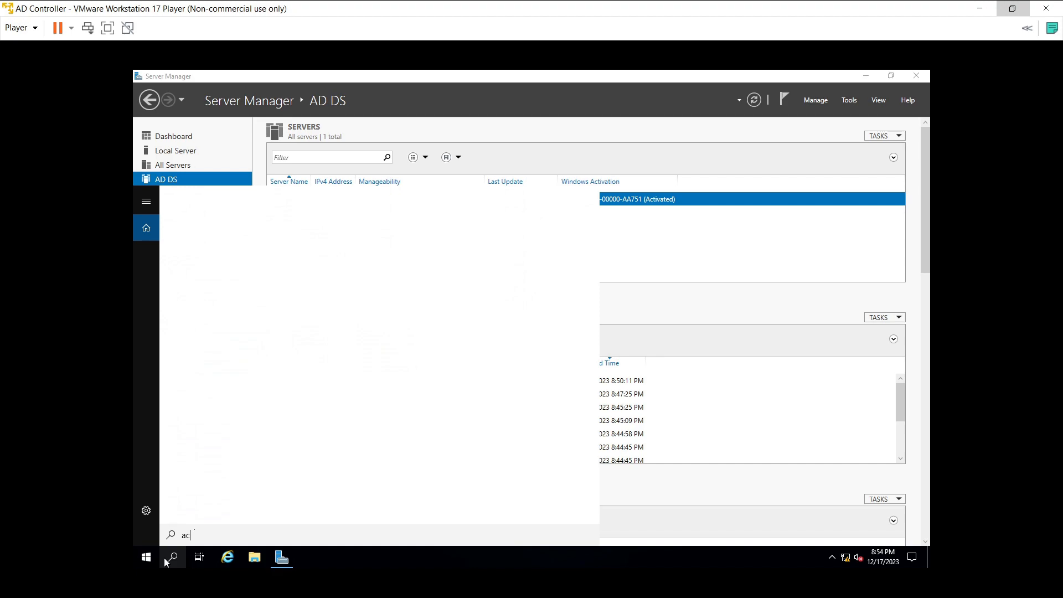
pyautogui.write('tive')
pyautogui.press('BackSpace')
pyautogui.press('BackSpace')
pyautogui.press('BackSpace')
pyautogui.press('BackSpace')
pyautogui.press('BackSpace')
pyautogui.press('BackSpace')
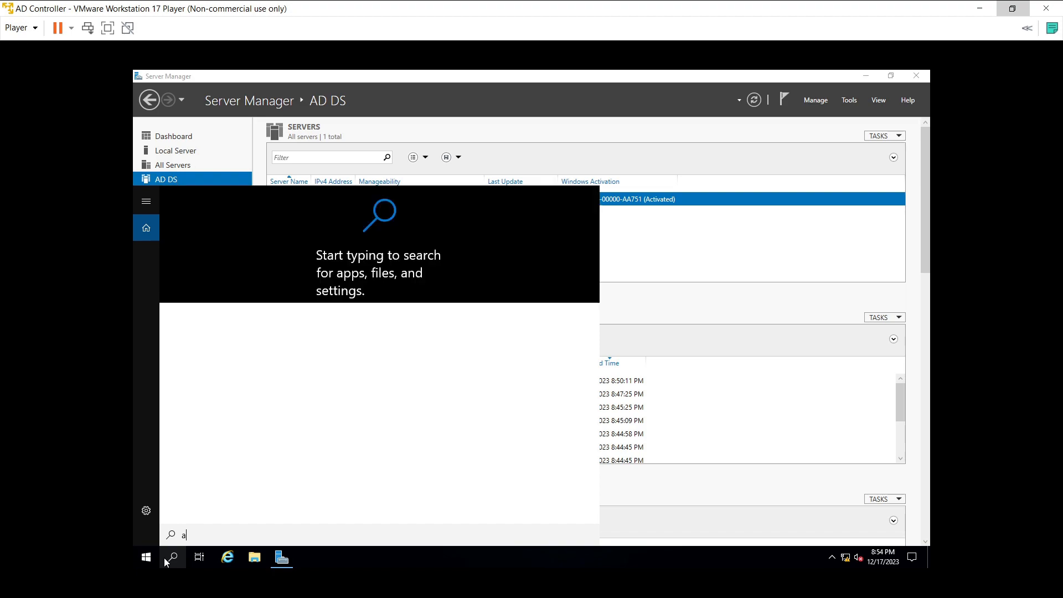
pyautogui.write('co')
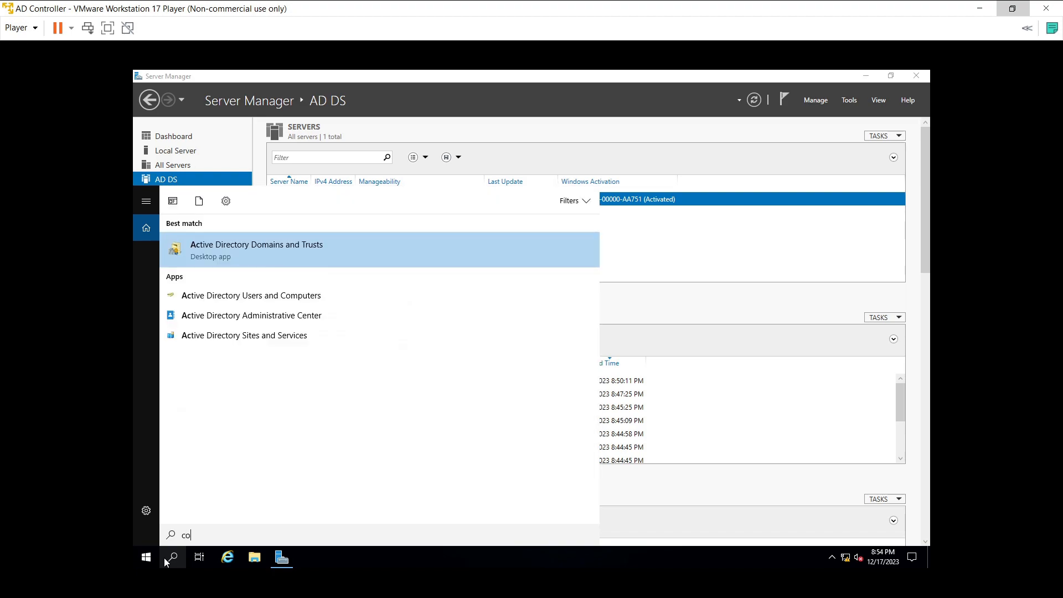
pyautogui.write('mpute')
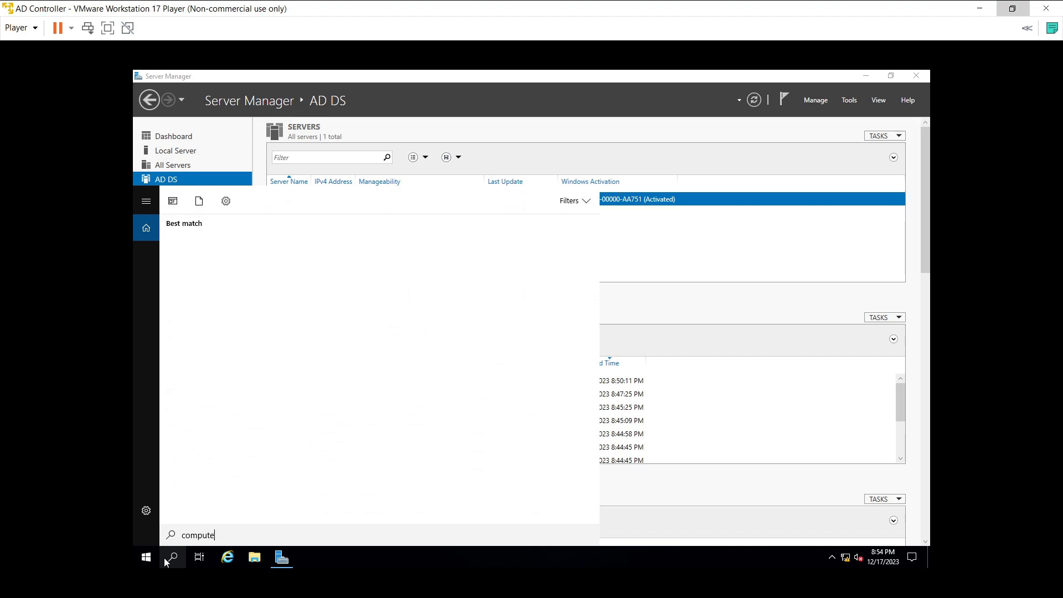
pyautogui.write('r manage')
pyautogui.click(220, 535)
pyautogui.press('BackSpace')
pyautogui.press('End')
pyautogui.click(222, 535)
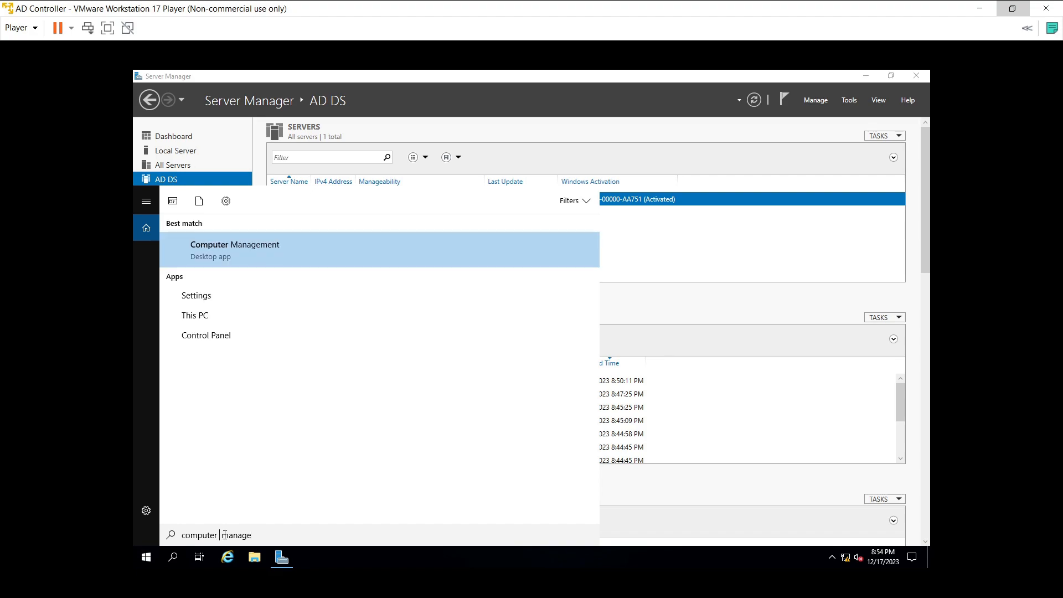
# Step: Launch Computer Management and start a new search for 'Act'
pyautogui.click(260, 257)
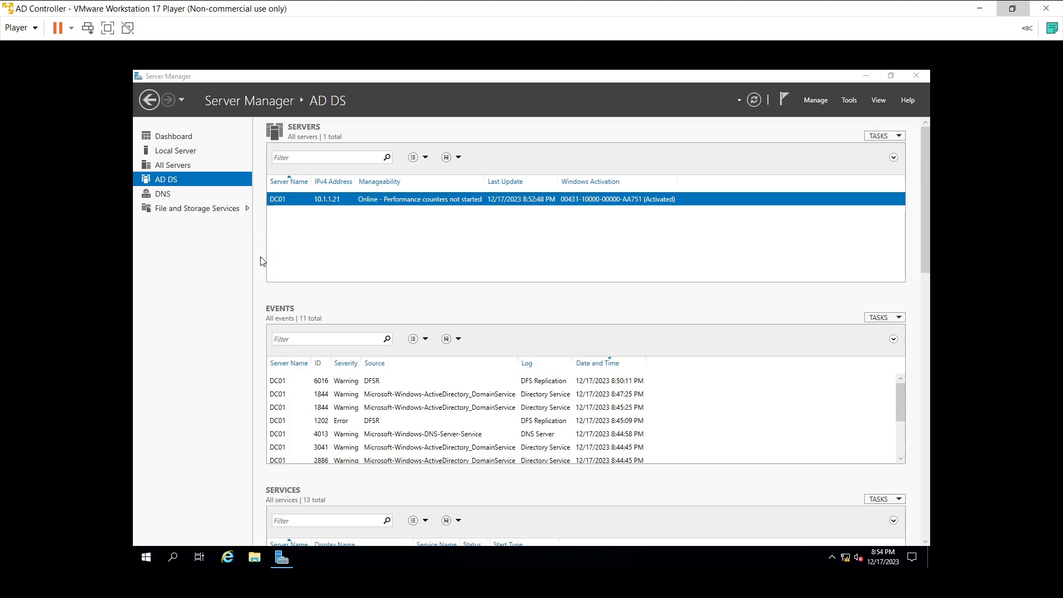
pyautogui.click(174, 560)
pyautogui.write('A')
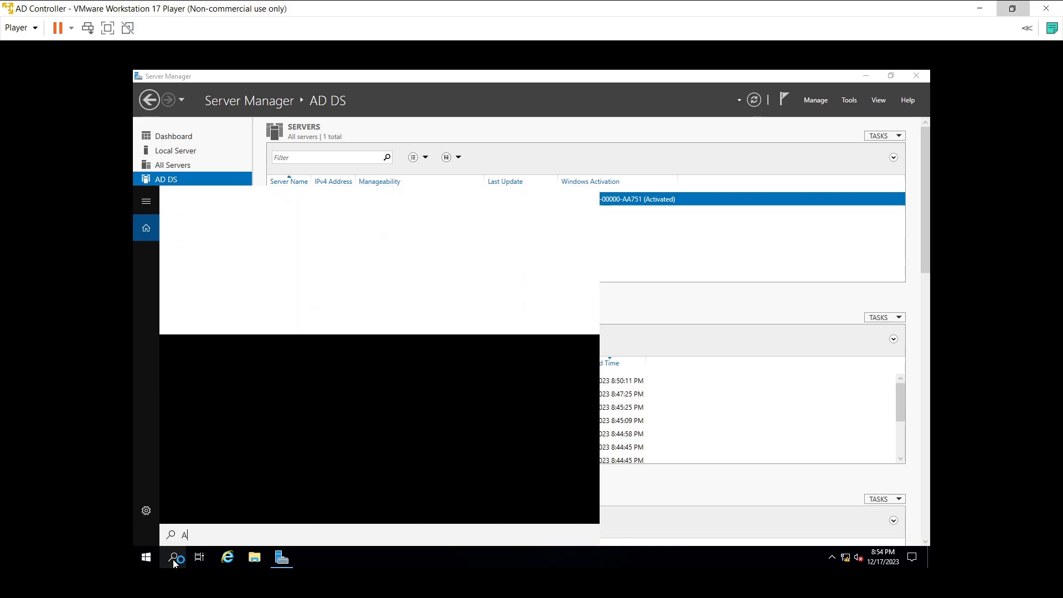
pyautogui.write('c')
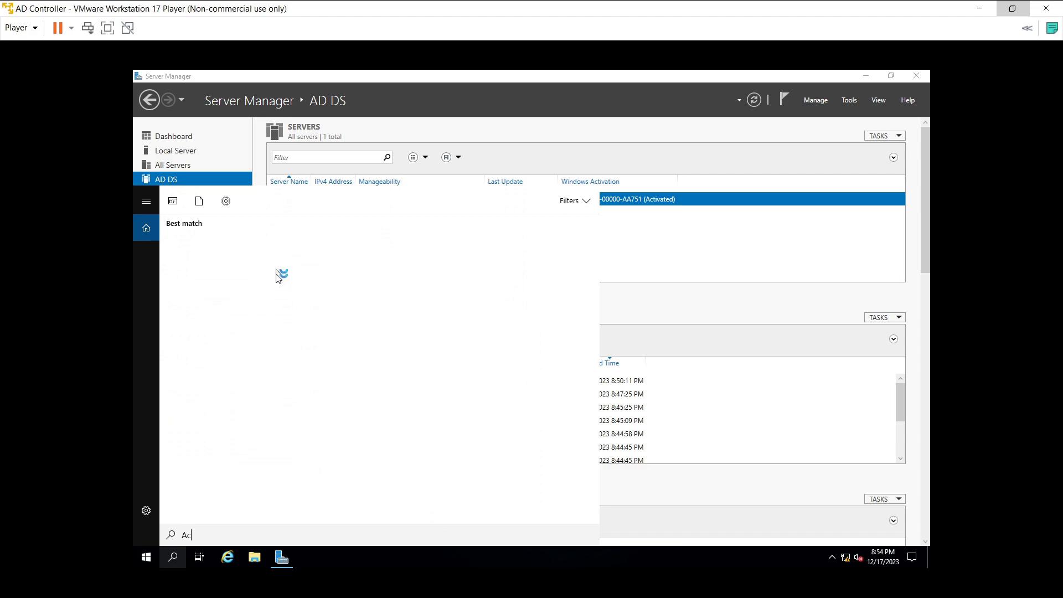
pyautogui.write('t')
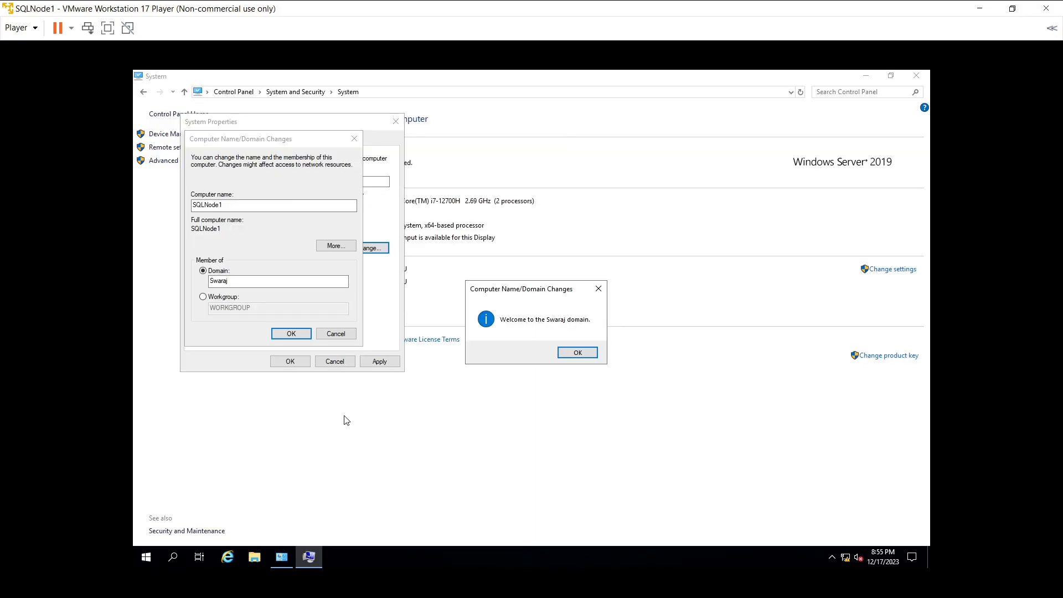
# Step: Acknowledge SQLNode1's Swaraj domain welcome and restart notices, then close System Properties
pyautogui.click(577, 354)
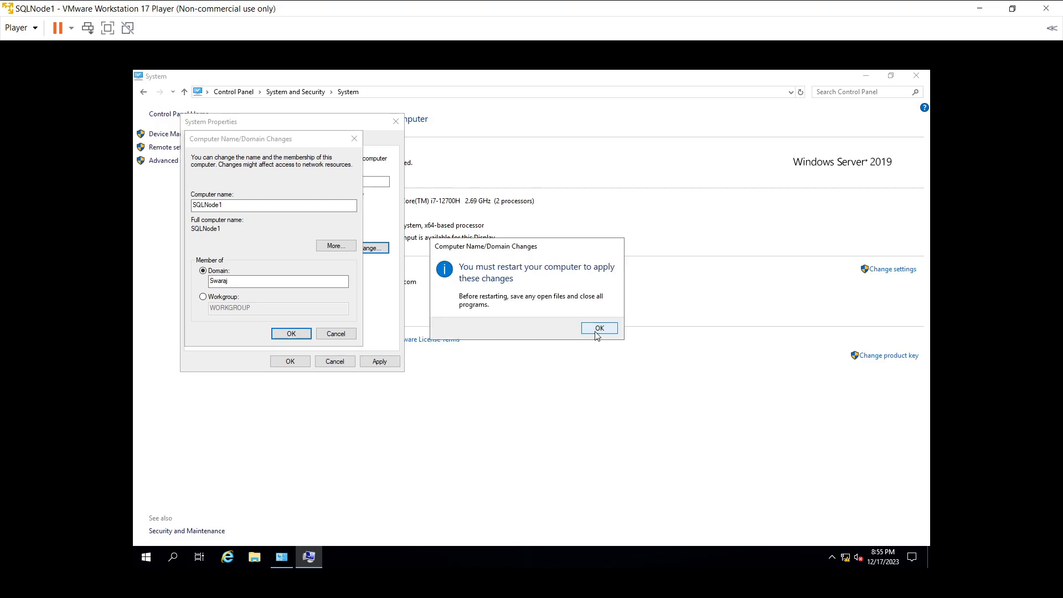
pyautogui.click(597, 334)
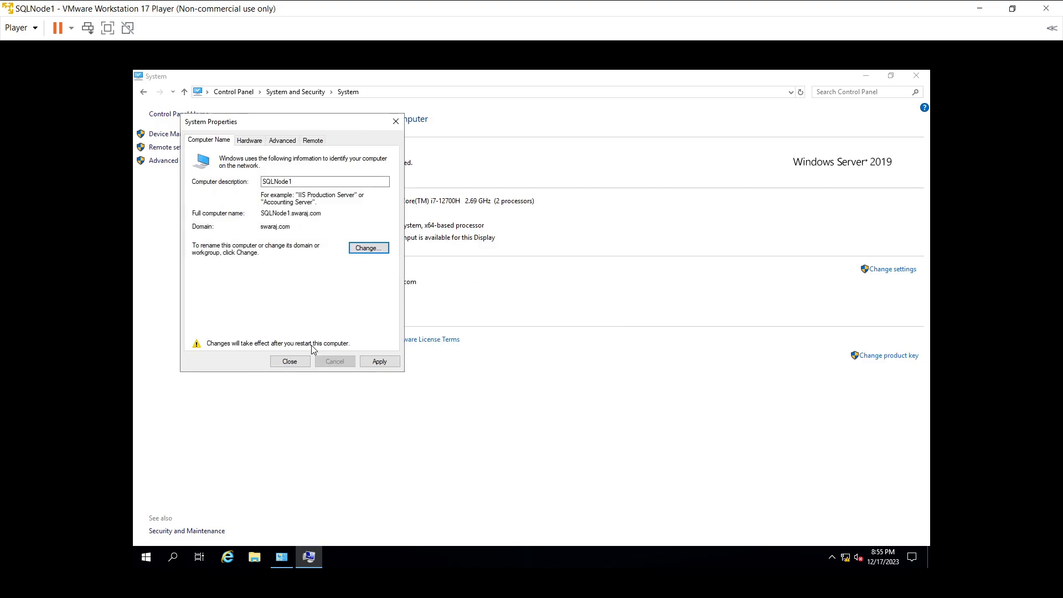
pyautogui.click(291, 363)
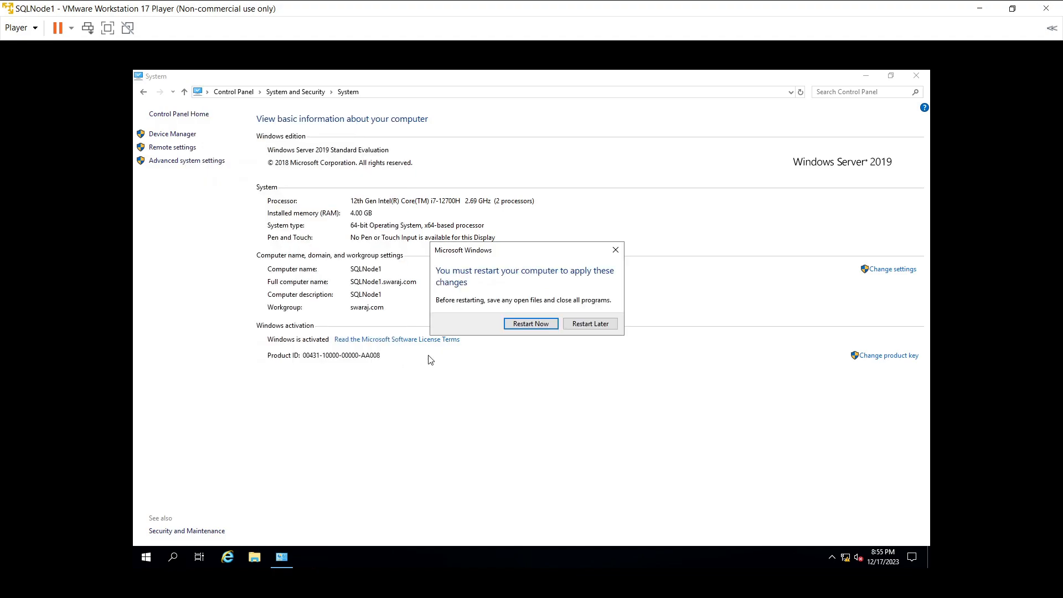
# Step: Restart SQLNode1 now, then view Device Manager in maximized Computer Management on AD Controller
pyautogui.click(530, 324)
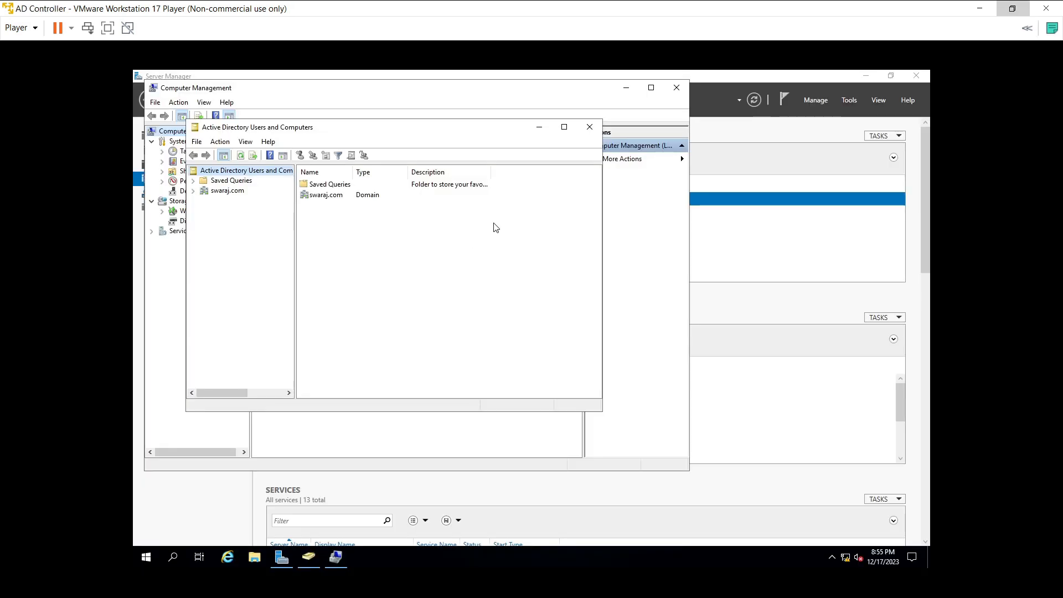
pyautogui.click(539, 126)
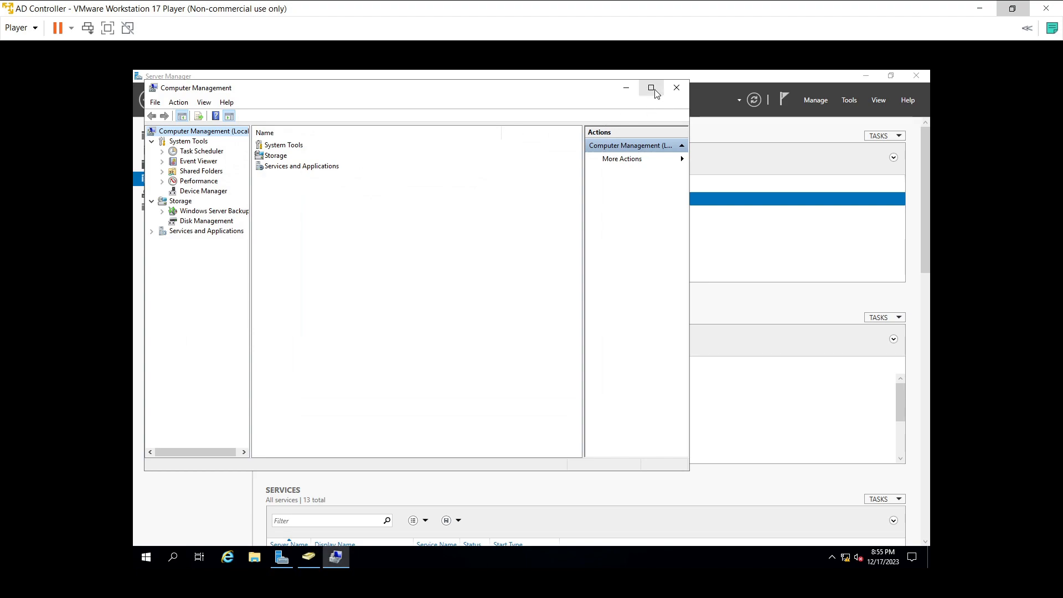
pyautogui.click(867, 78)
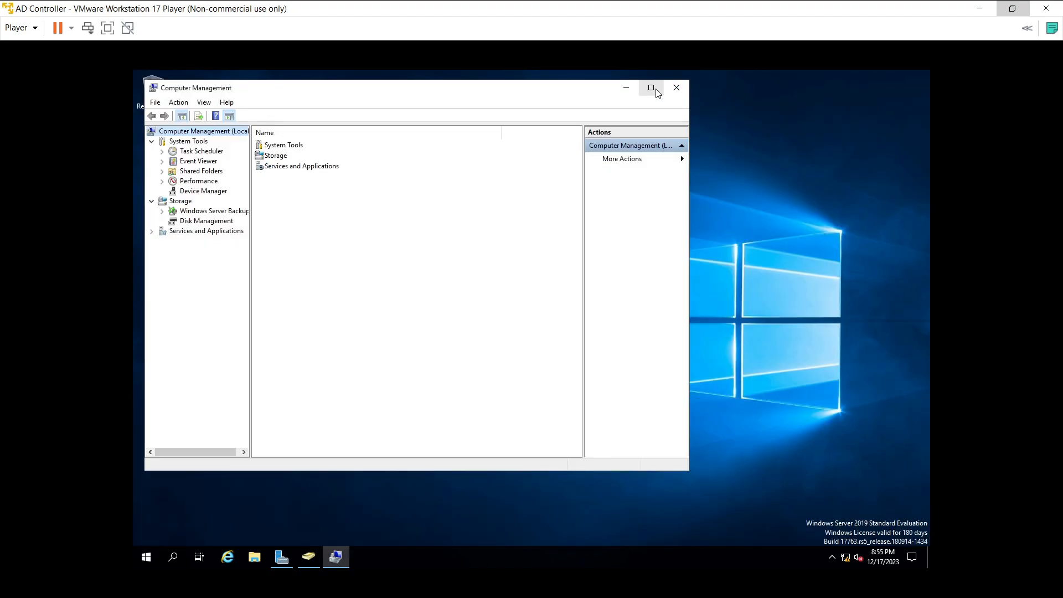
pyautogui.click(656, 90)
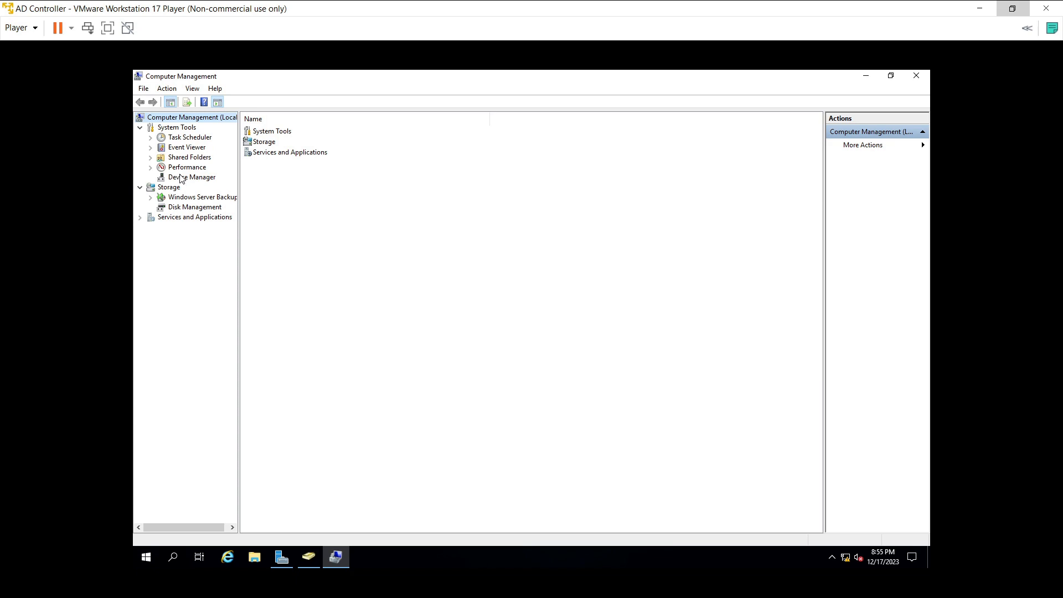
pyautogui.click(181, 177)
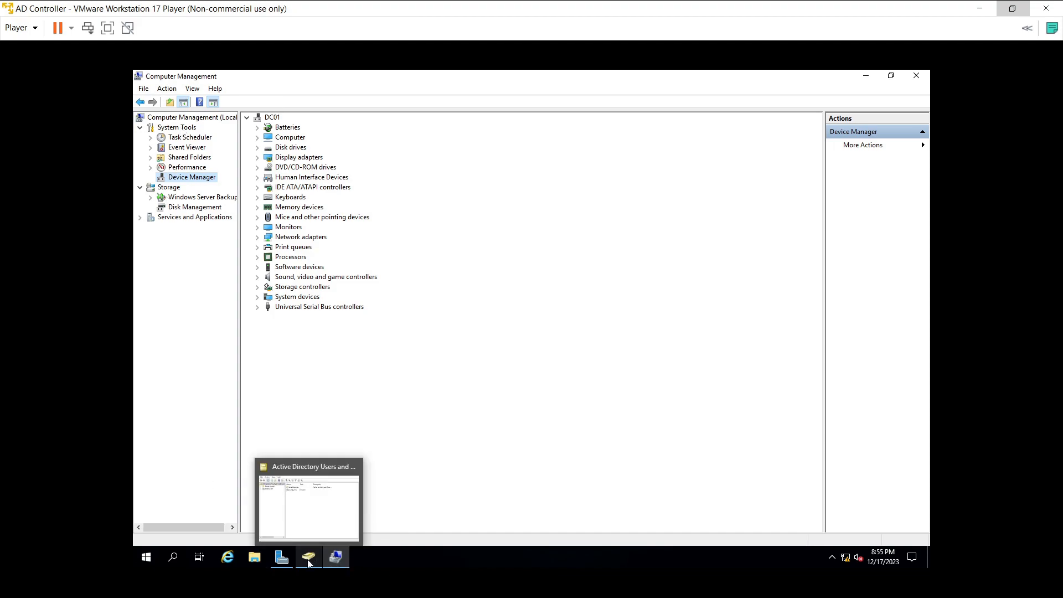
# Step: Bring Active Directory Users and Computers back from the taskbar and maximize it
pyautogui.click(334, 558)
pyautogui.click(334, 558)
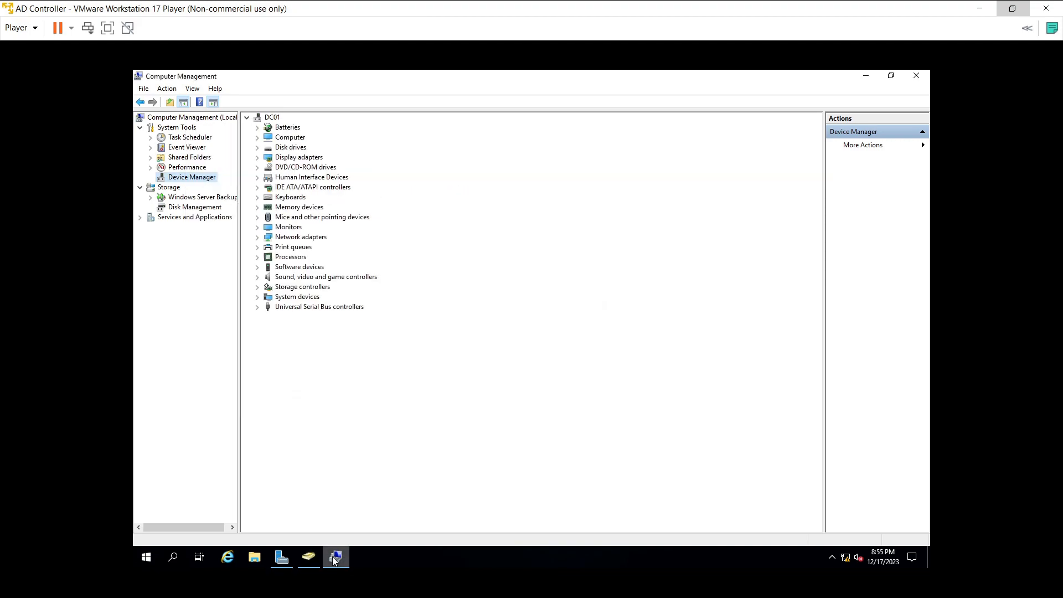
pyautogui.click(332, 556)
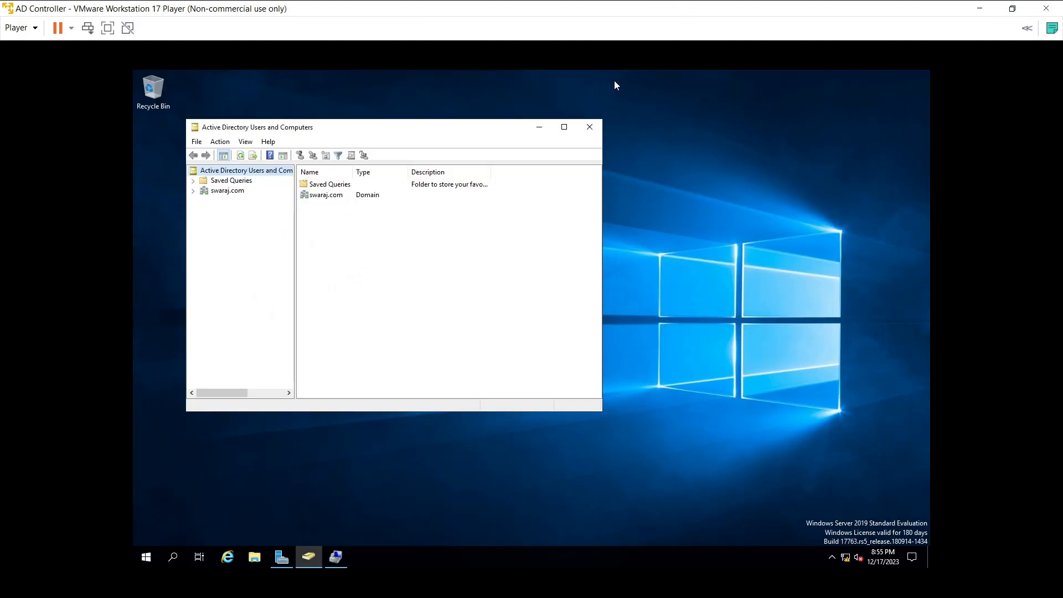
pyautogui.click(564, 127)
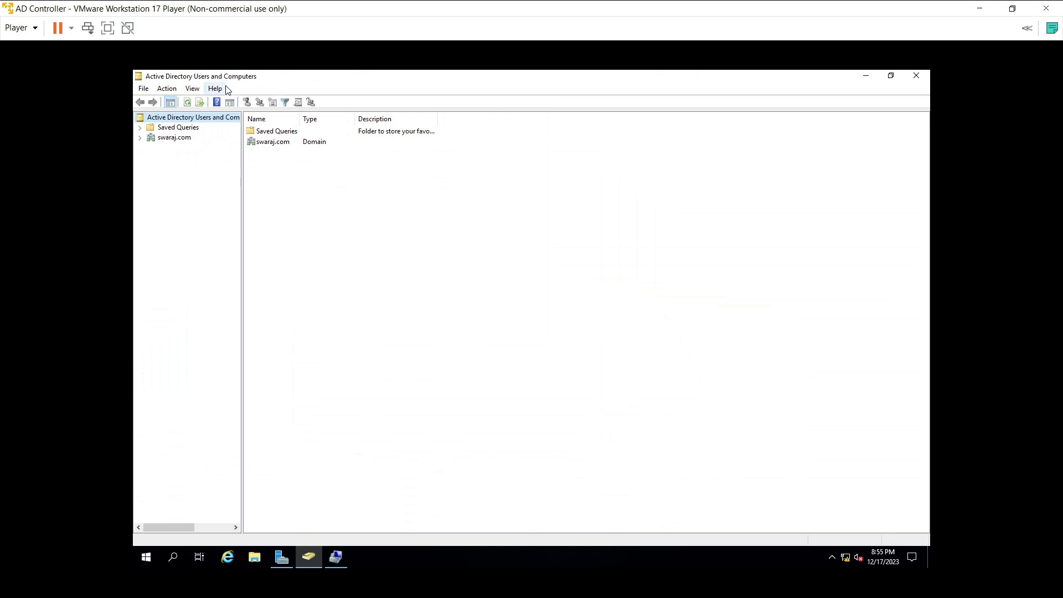
# Step: Expand swaraj.com and browse Builtin and Computers to confirm SQLNODE1, widening the Name column
pyautogui.click(141, 139)
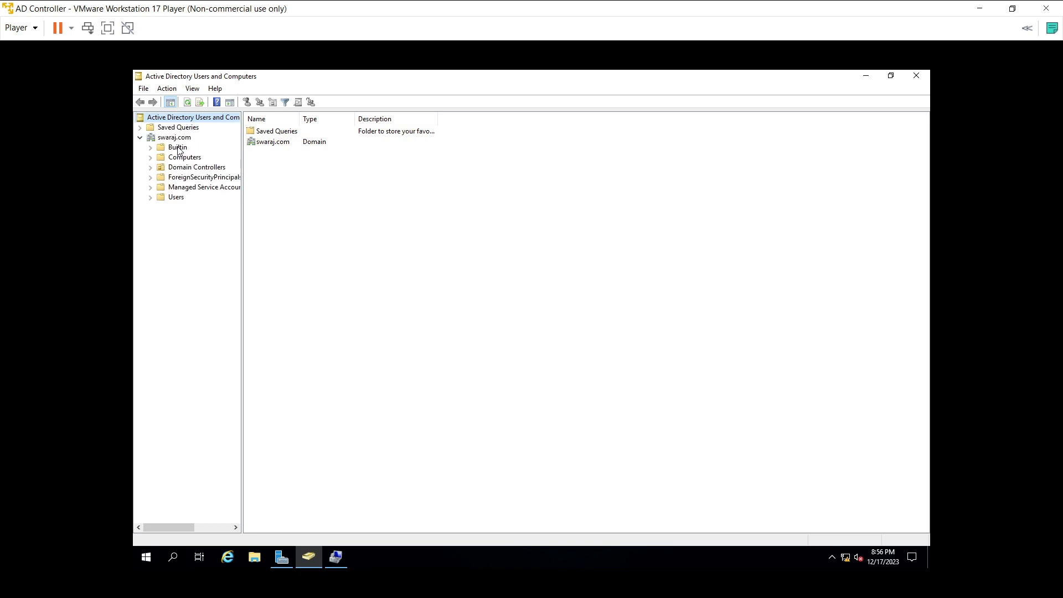
pyautogui.click(178, 149)
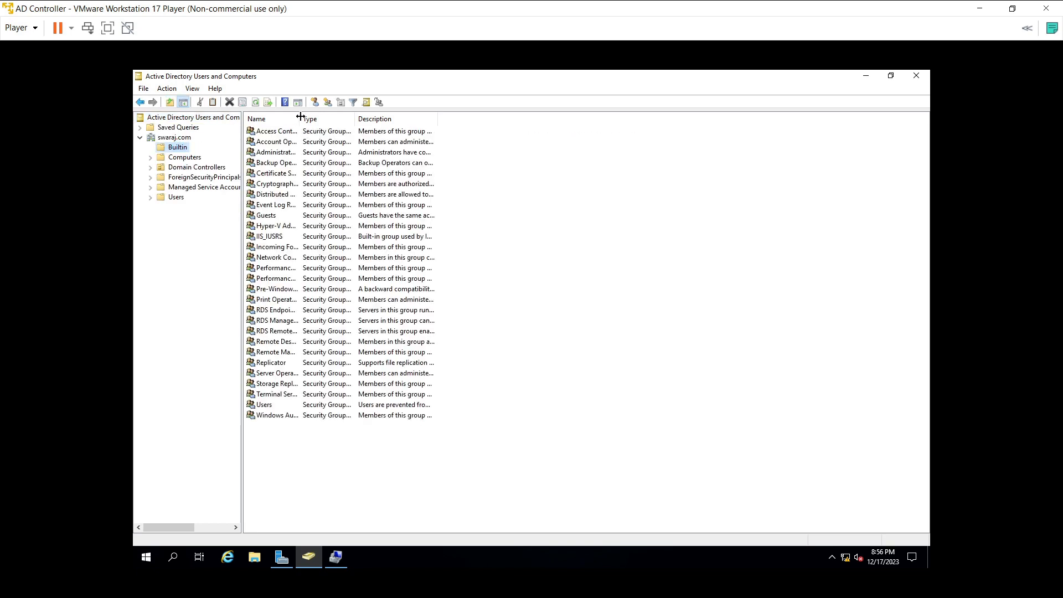
pyautogui.moveTo(301, 119); pyautogui.dragTo(400, 118)
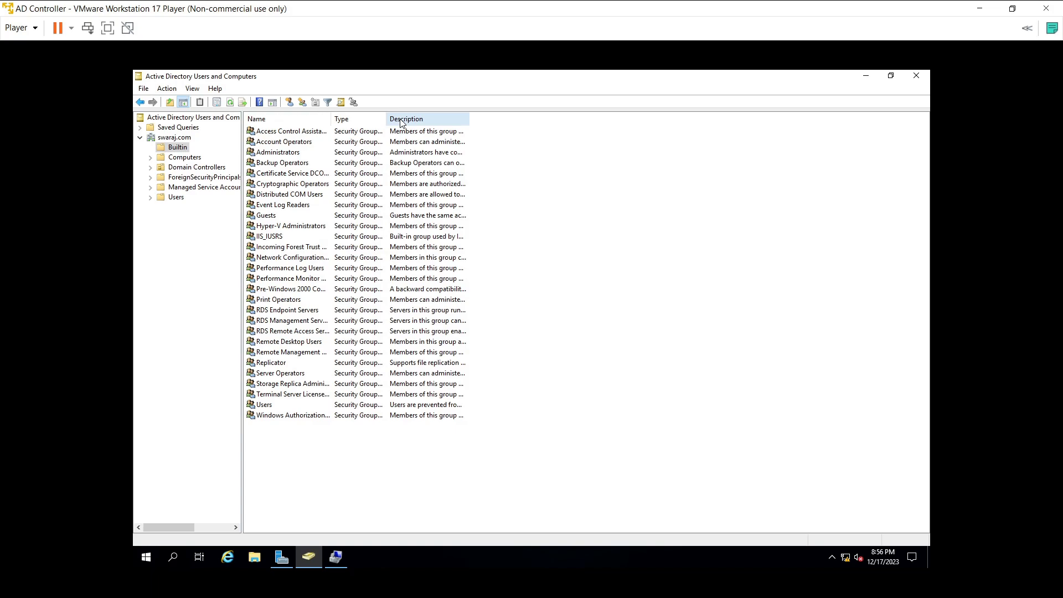
pyautogui.click(182, 158)
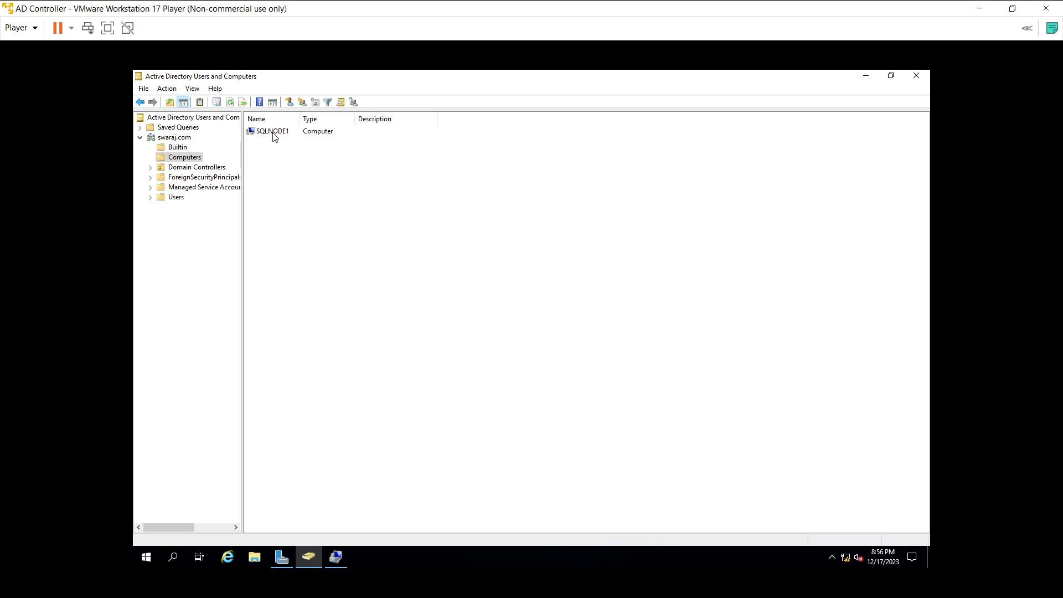
pyautogui.click(178, 147)
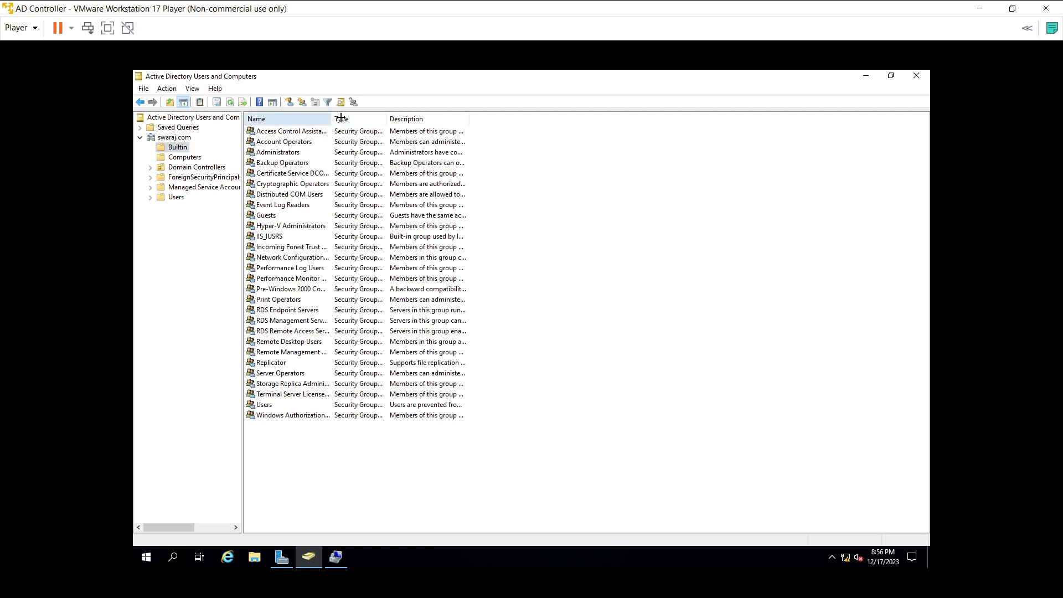
pyautogui.moveTo(340, 117); pyautogui.dragTo(341, 118)
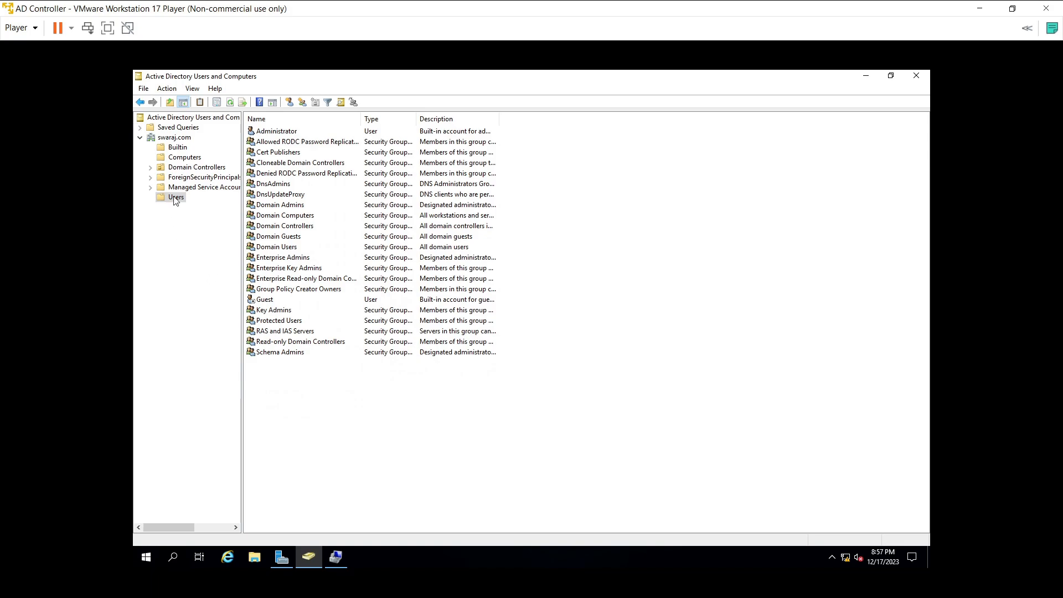
# Step: Start a New User in the Users container, entering the user's names and logon name
pyautogui.rightClick(387, 414)
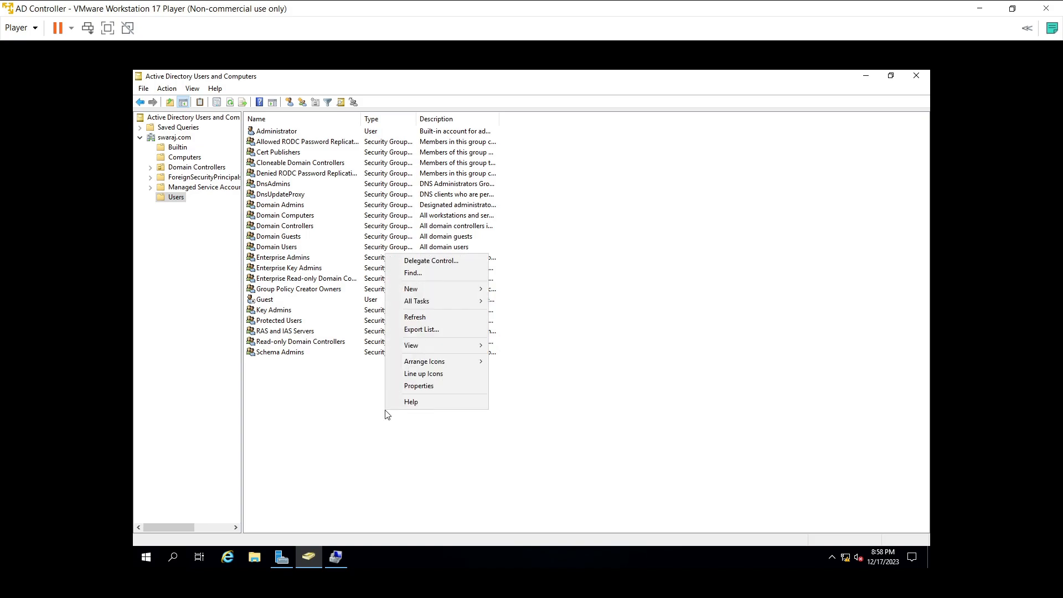
pyautogui.moveTo(457, 288)
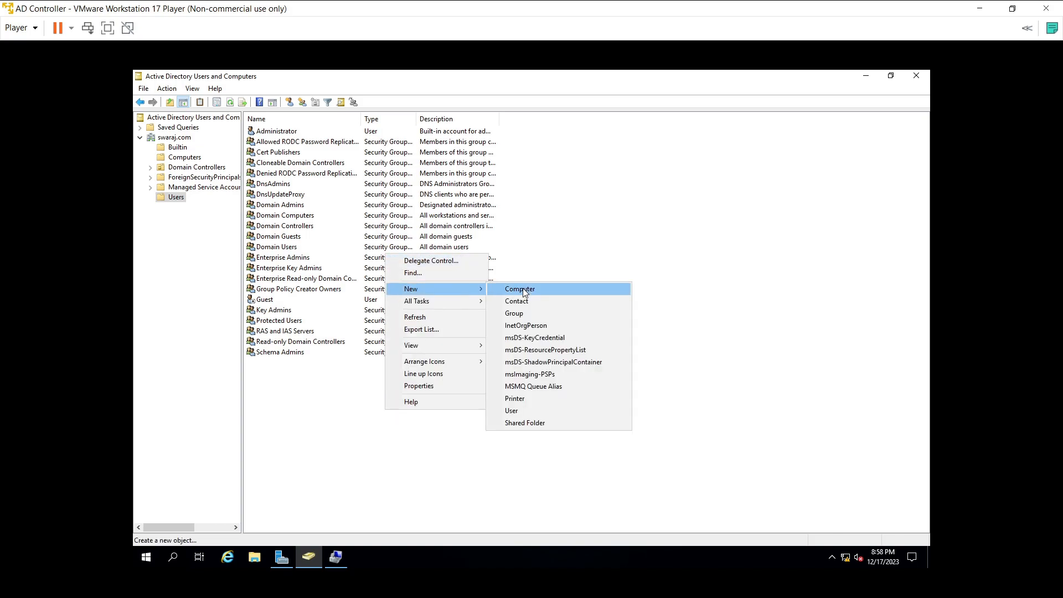
pyautogui.click(517, 410)
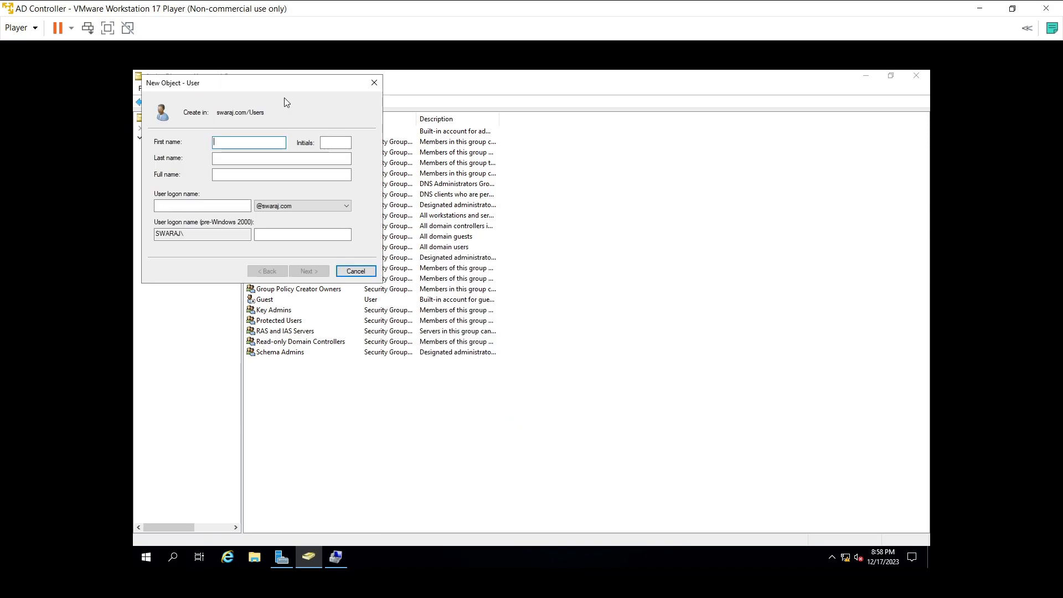
pyautogui.moveTo(284, 85); pyautogui.dragTo(372, 120)
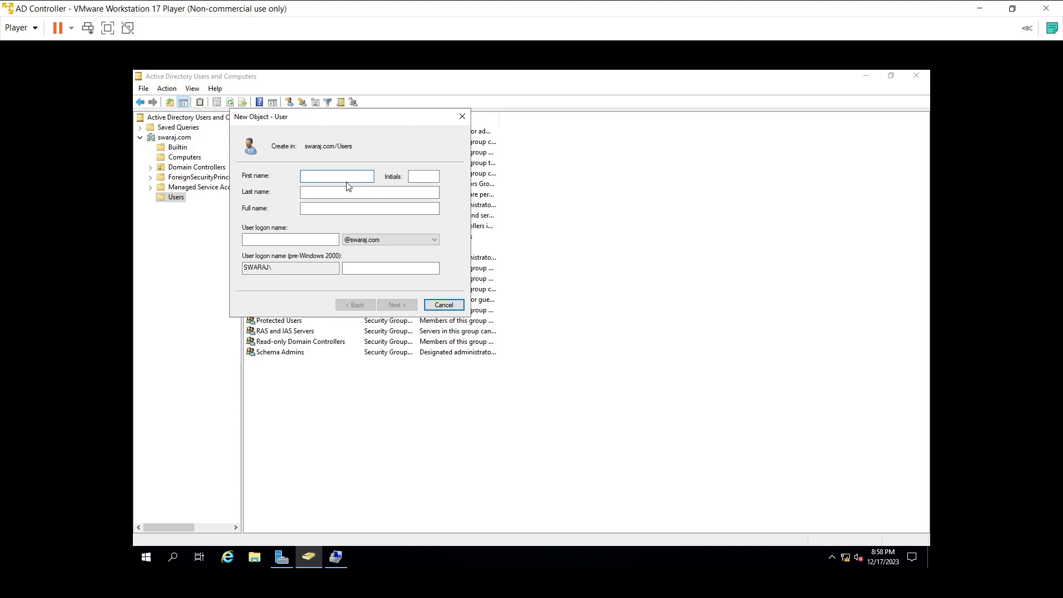
pyautogui.write('Sa')
pyautogui.press('Tab')
pyautogui.press('Tab')
pyautogui.write('S')
pyautogui.click(281, 239)
pyautogui.write('sagars')
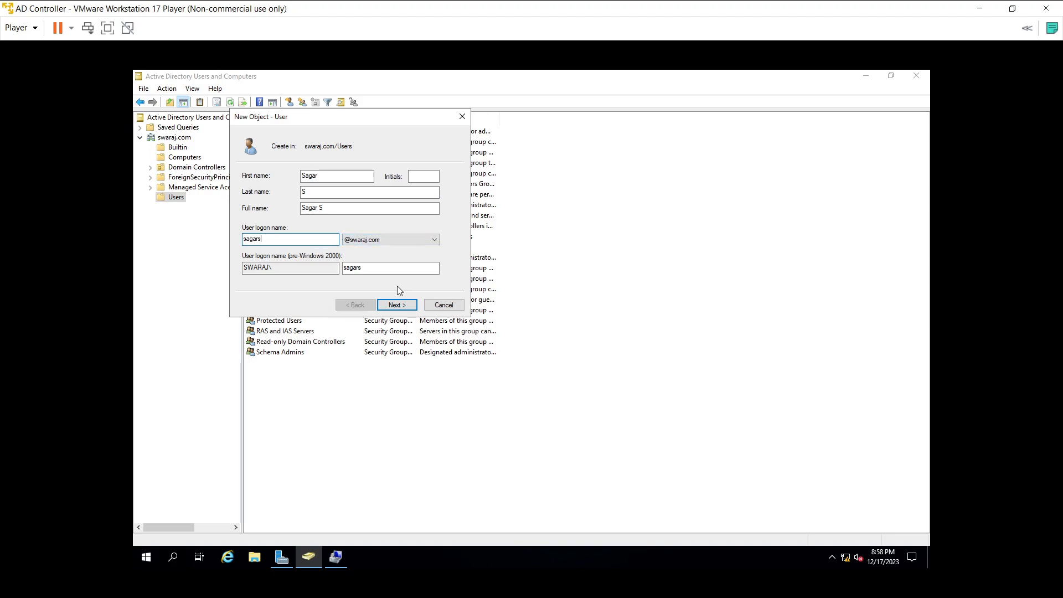
pyautogui.click(397, 305)
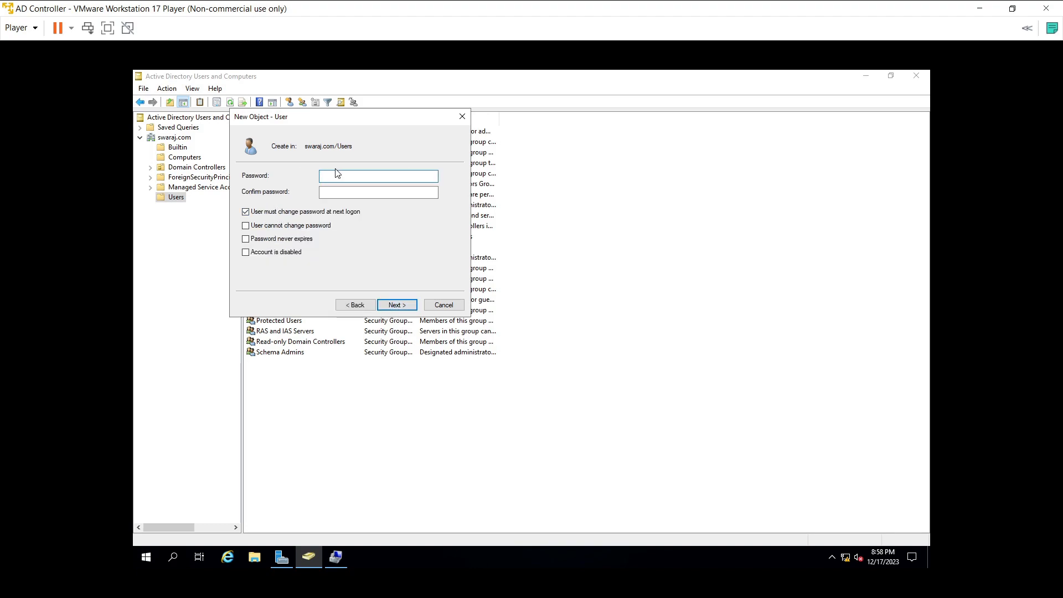
# Step: Enter and confirm the new user's password, retyping the confirmation
pyautogui.write('••••••••••')
pyautogui.press('Tab')
pyautogui.write('•••••••••')
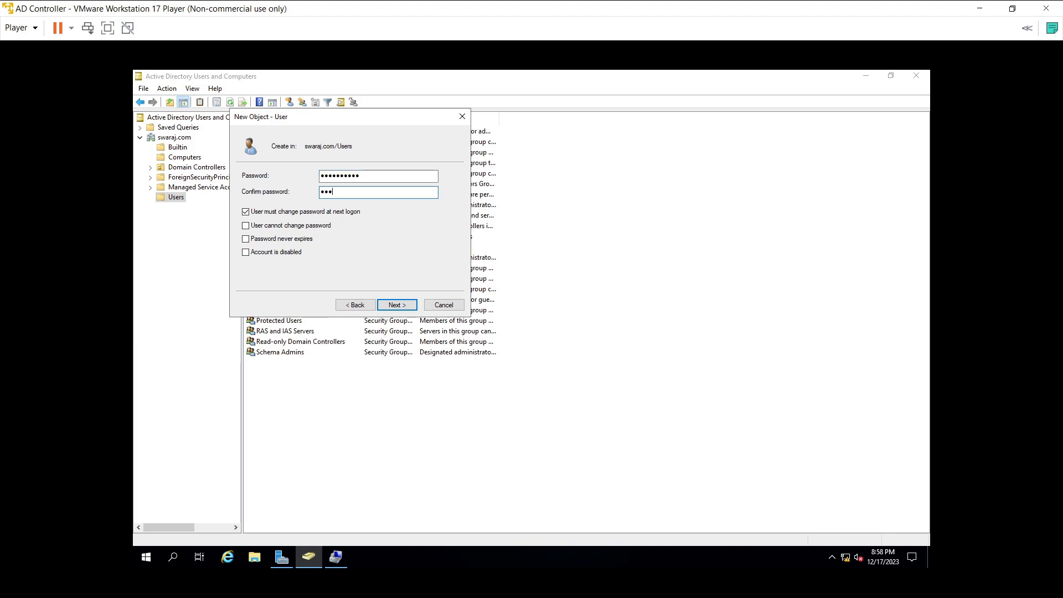
pyautogui.write('••')
pyautogui.moveTo(371, 179); pyautogui.dragTo(274, 186)
pyautogui.write('•••••')
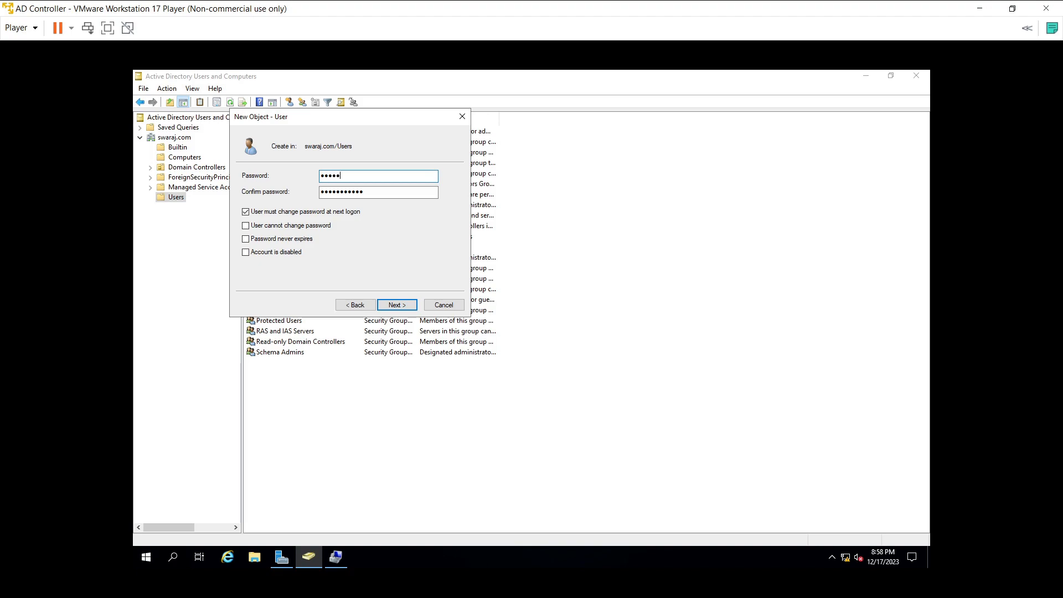
pyautogui.write('••••')
# Step: Clear 'User must change password at next logon', tick 'Password never expires', and finish
pyautogui.click(245, 214)
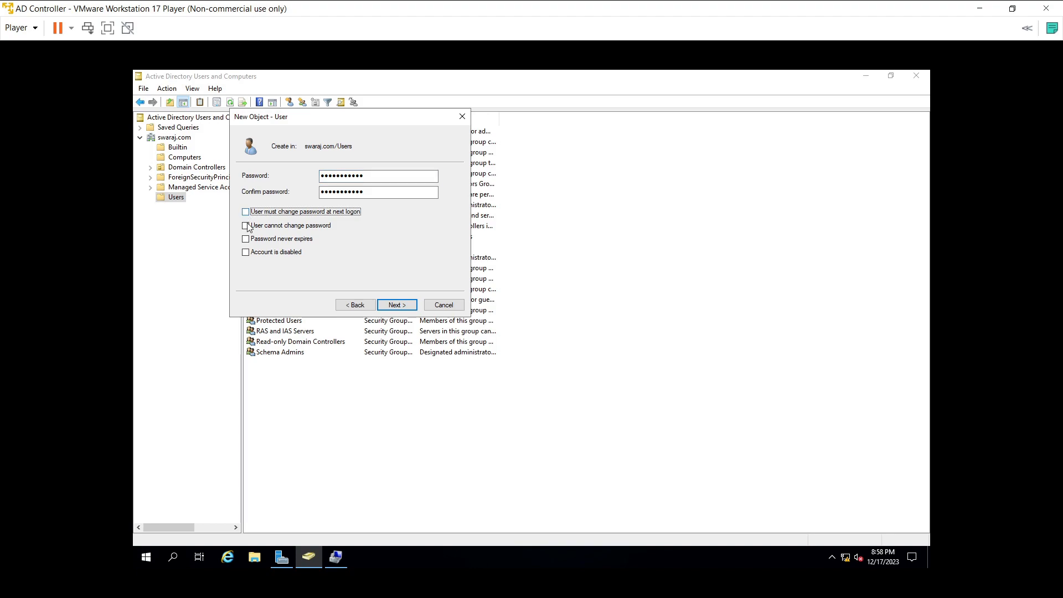
pyautogui.click(247, 239)
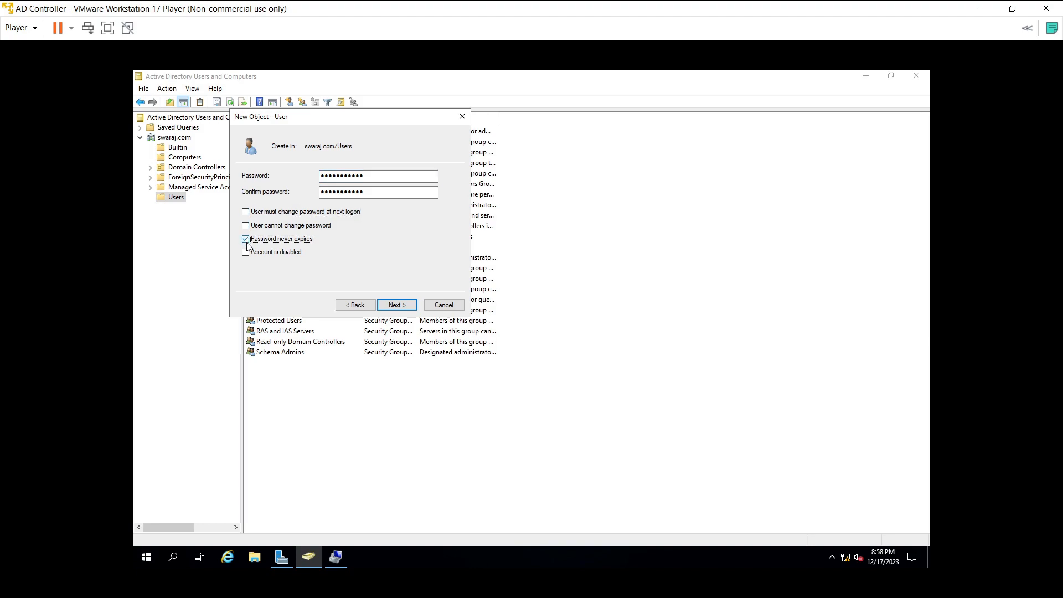
pyautogui.click(409, 310)
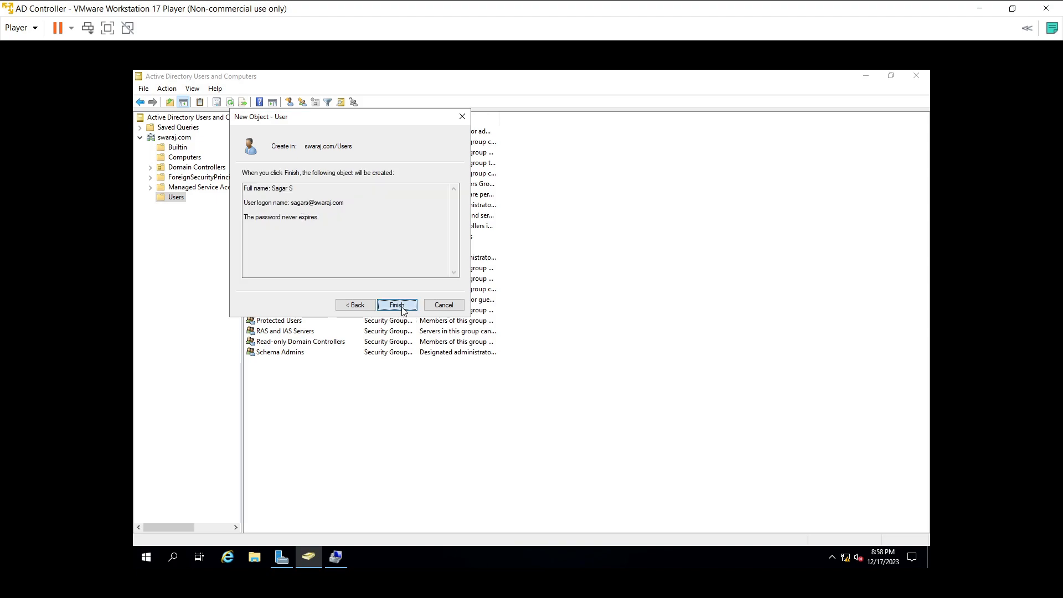
pyautogui.click(397, 305)
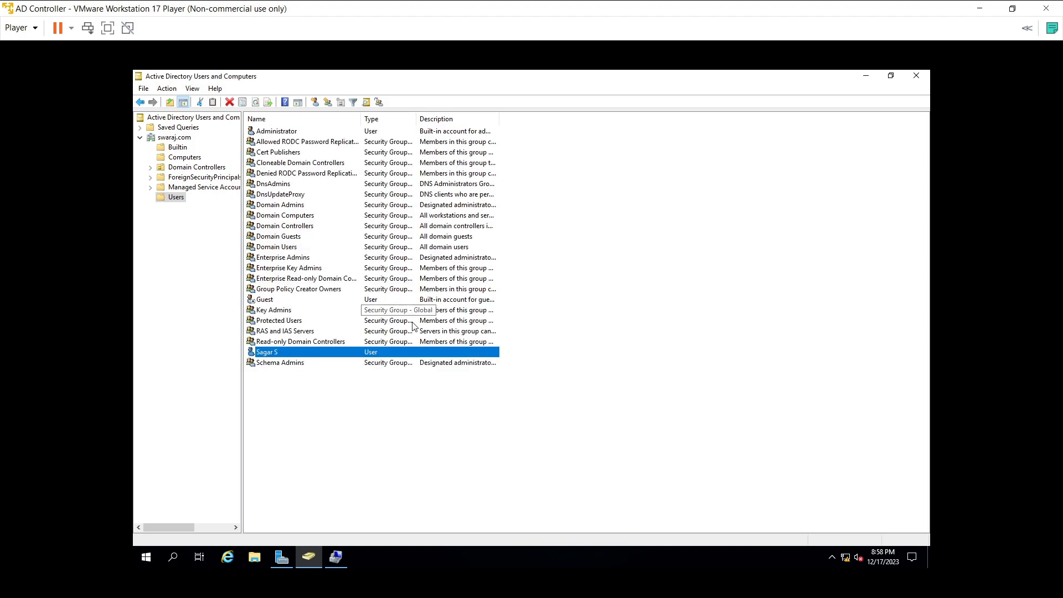
pyautogui.click(362, 428)
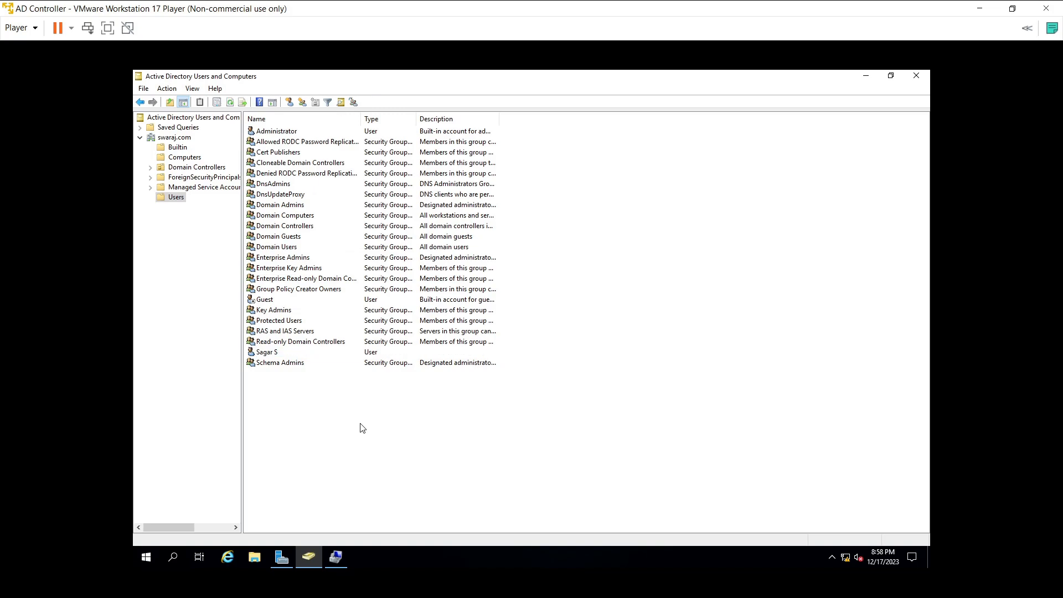
# Step: Open the new user's Member Of group list and enter 'Administrators' as the group to add
pyautogui.rightClick(277, 355)
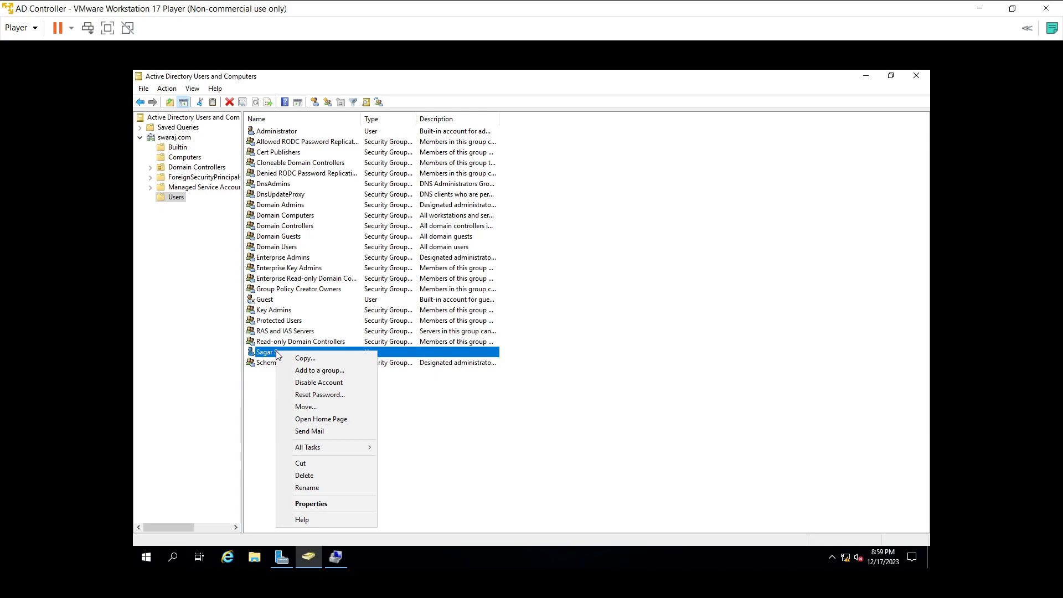
pyautogui.click(316, 505)
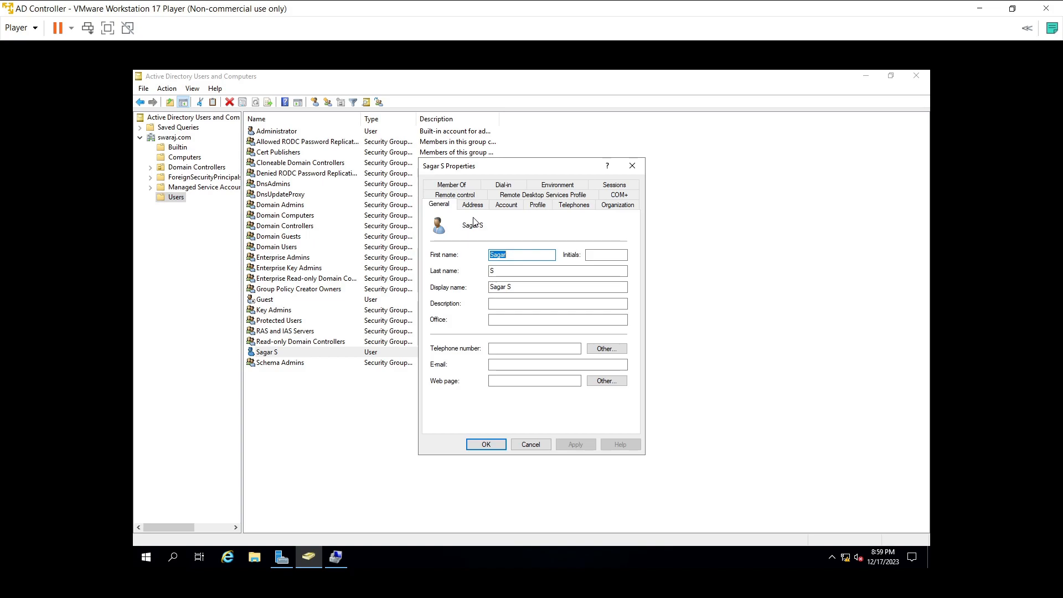
pyautogui.click(475, 185)
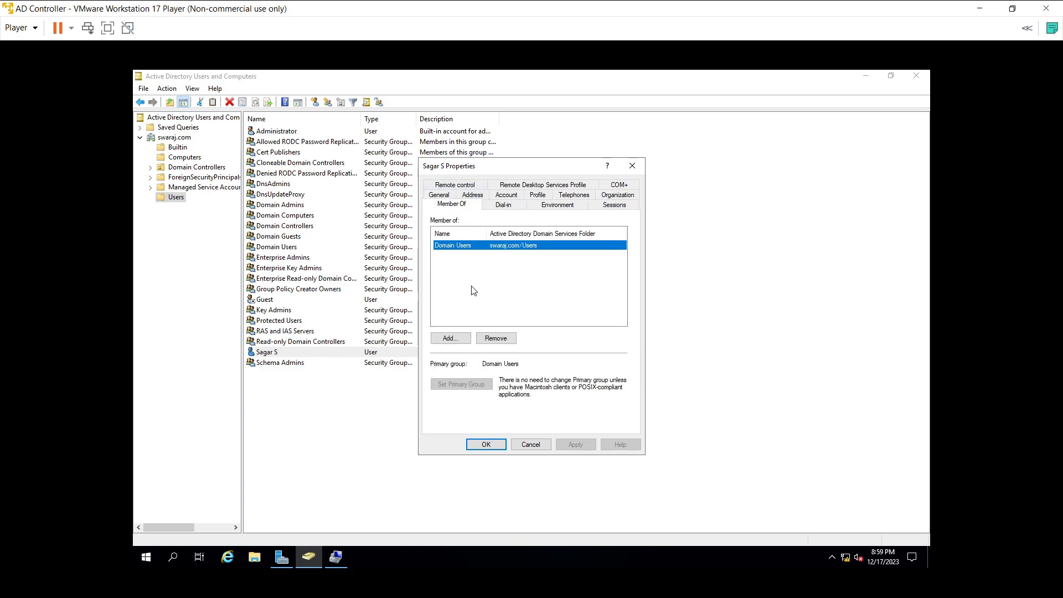
pyautogui.click(460, 336)
pyautogui.write('Admin')
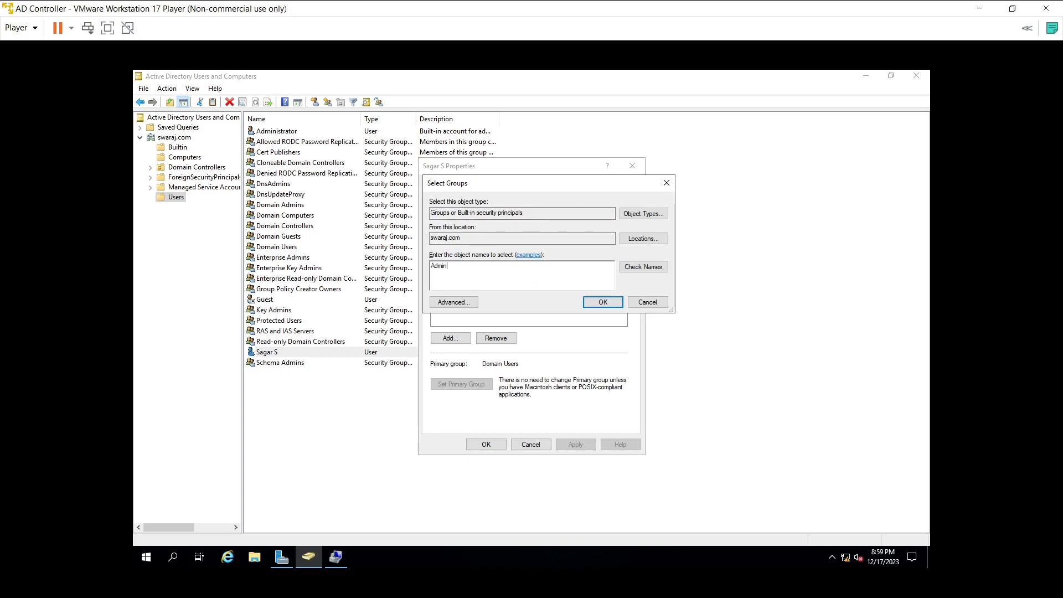
pyautogui.write('istartoe')
pyautogui.press('BackSpace')
pyautogui.click(637, 270)
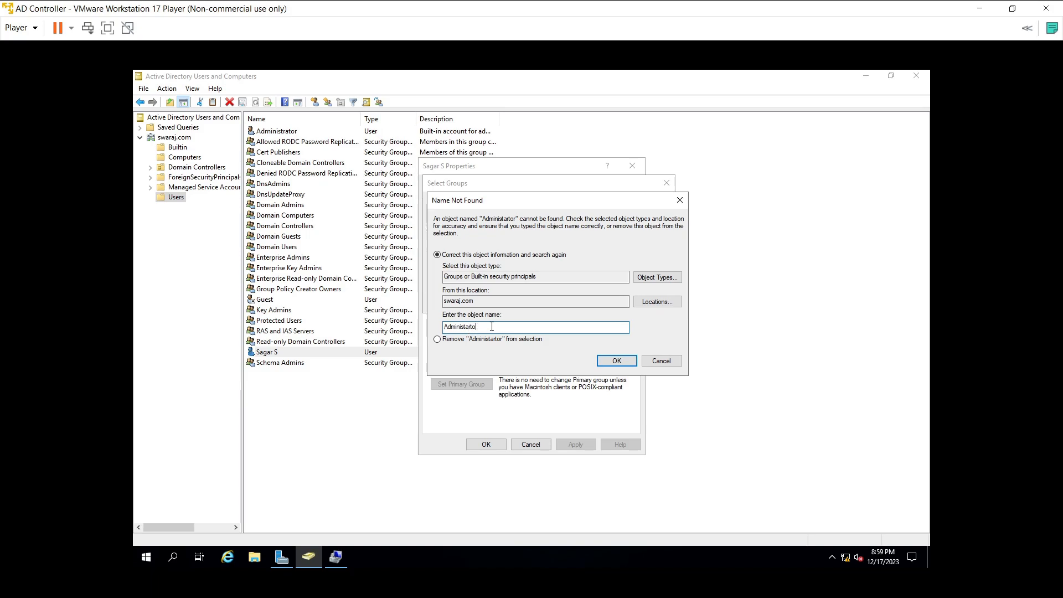
pyautogui.press('BackSpace')
# Step: Try the swaraj.com Users container as search location, keeping both object types; dismiss the name-not-found prompt
pyautogui.click(659, 301)
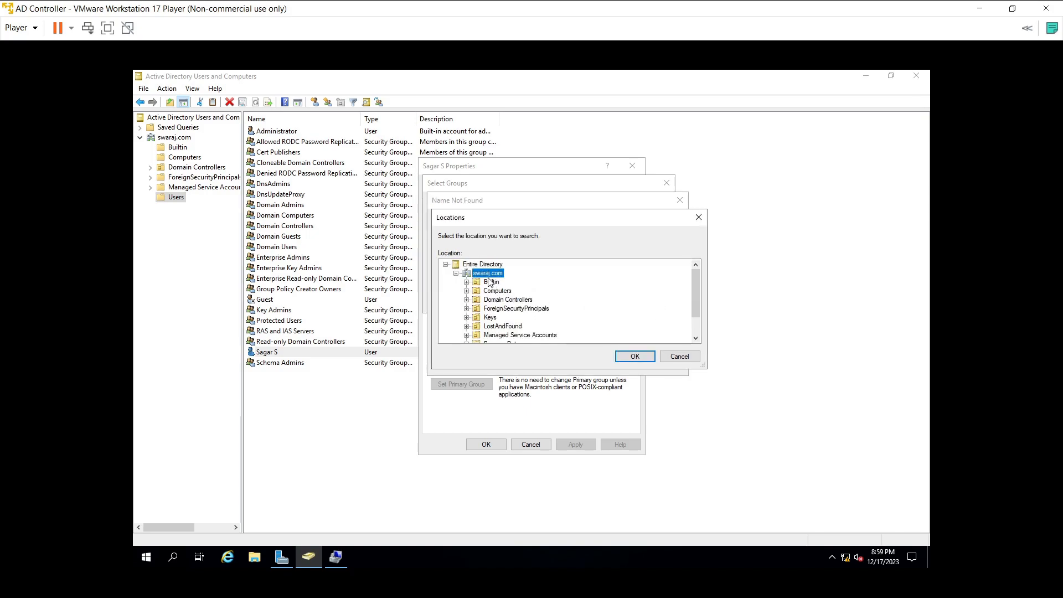
pyautogui.doubleClick(484, 265)
pyautogui.click(446, 265)
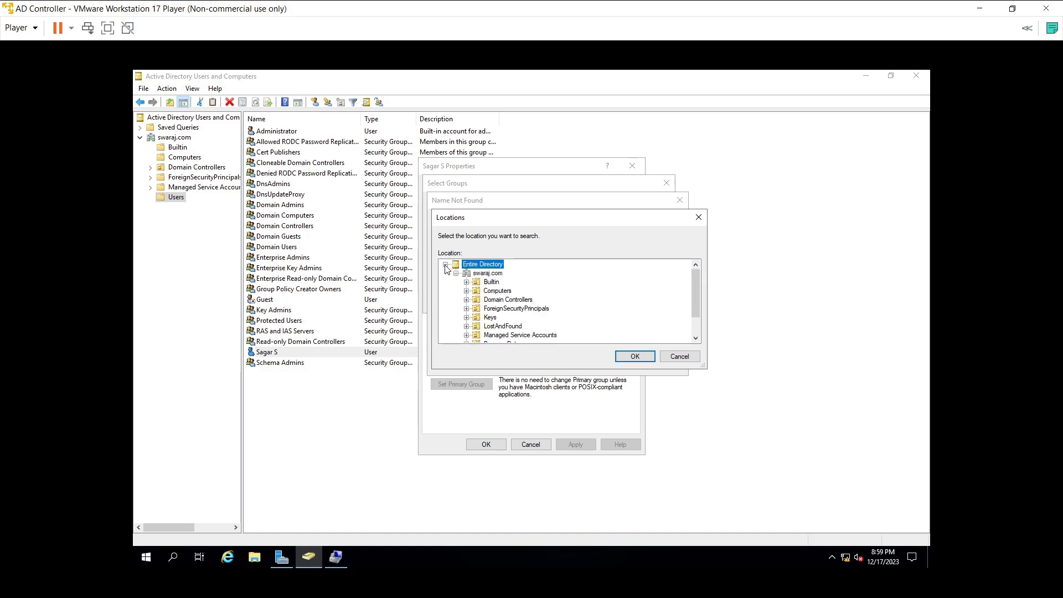
pyautogui.click(455, 274)
pyautogui.click(455, 274)
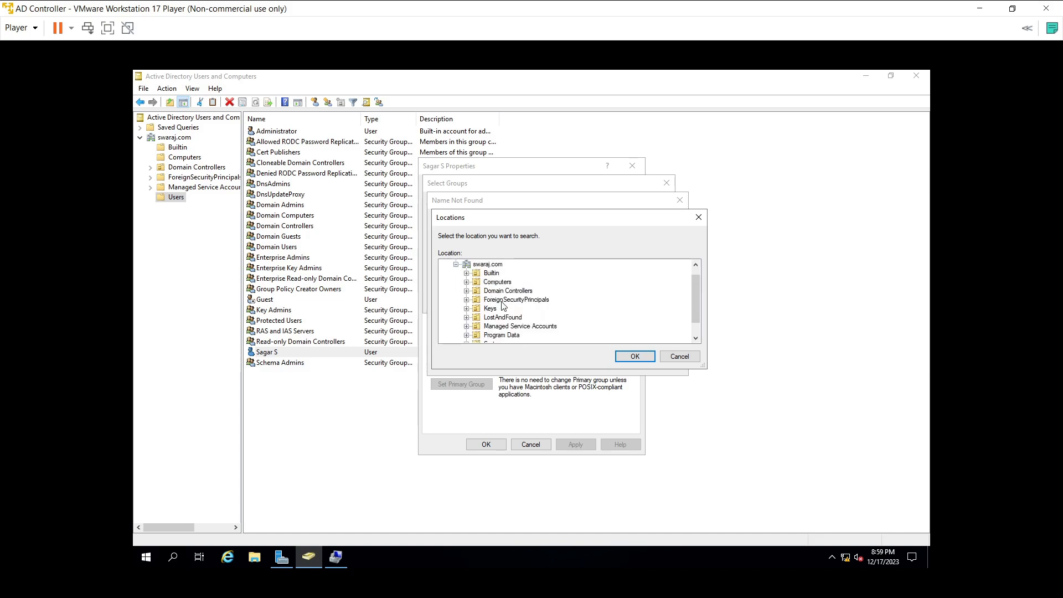
pyautogui.scroll(-1, 504, 327)
pyautogui.click(491, 335)
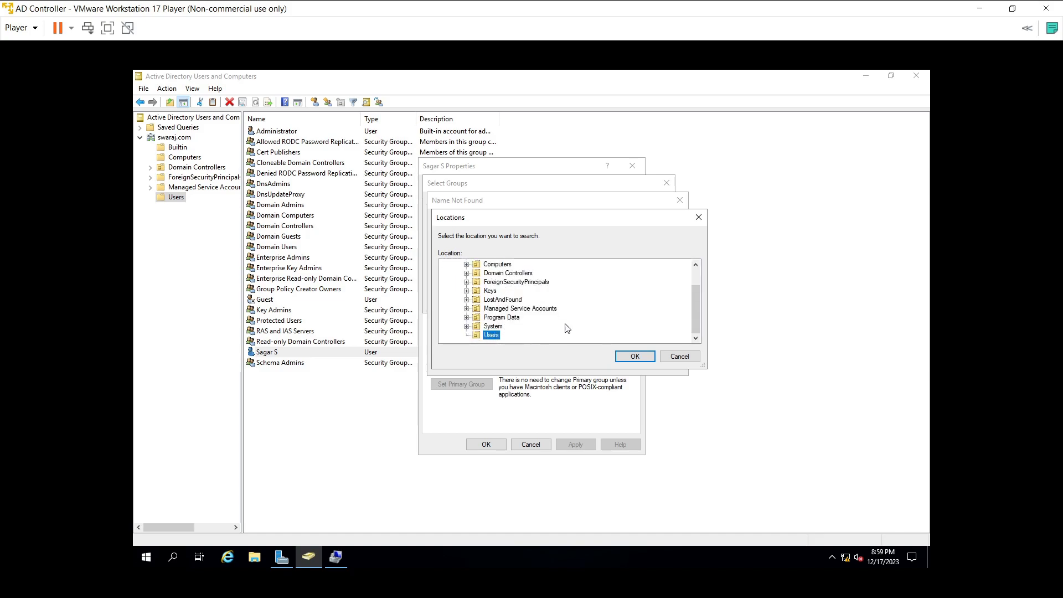
pyautogui.click(652, 357)
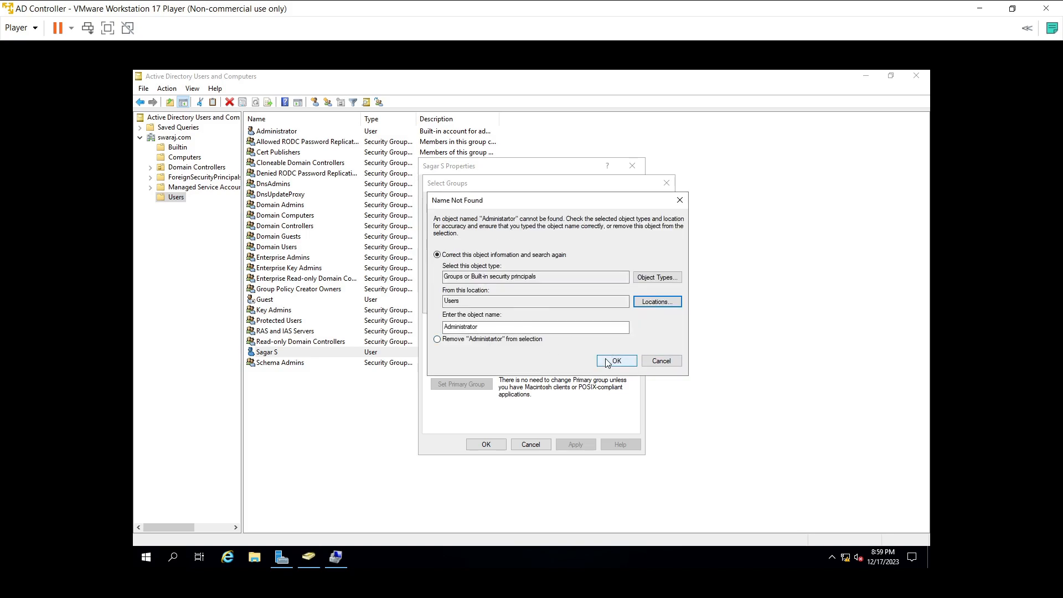
pyautogui.click(652, 362)
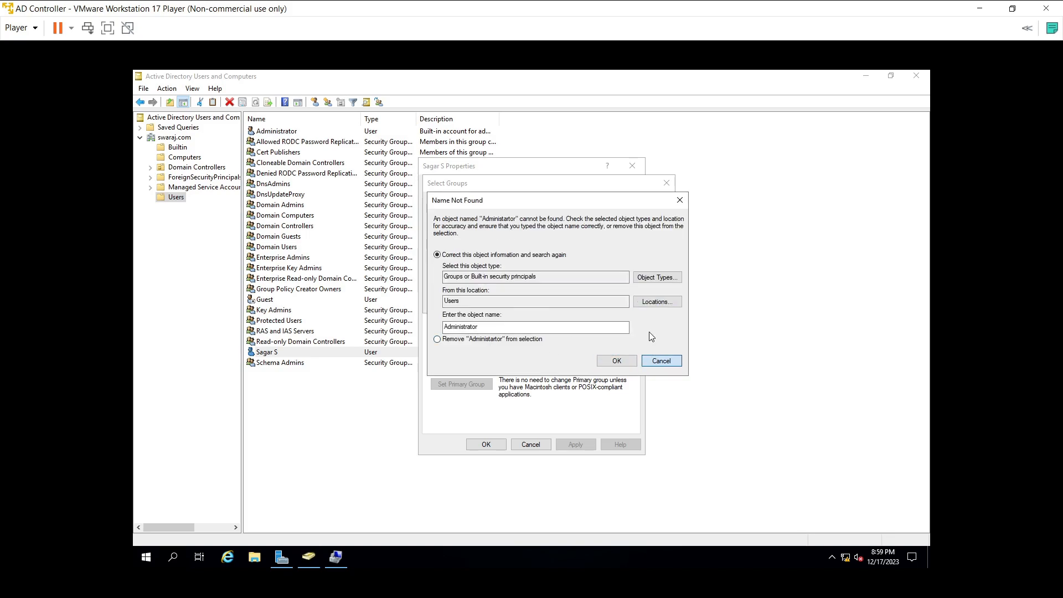
pyautogui.click(657, 277)
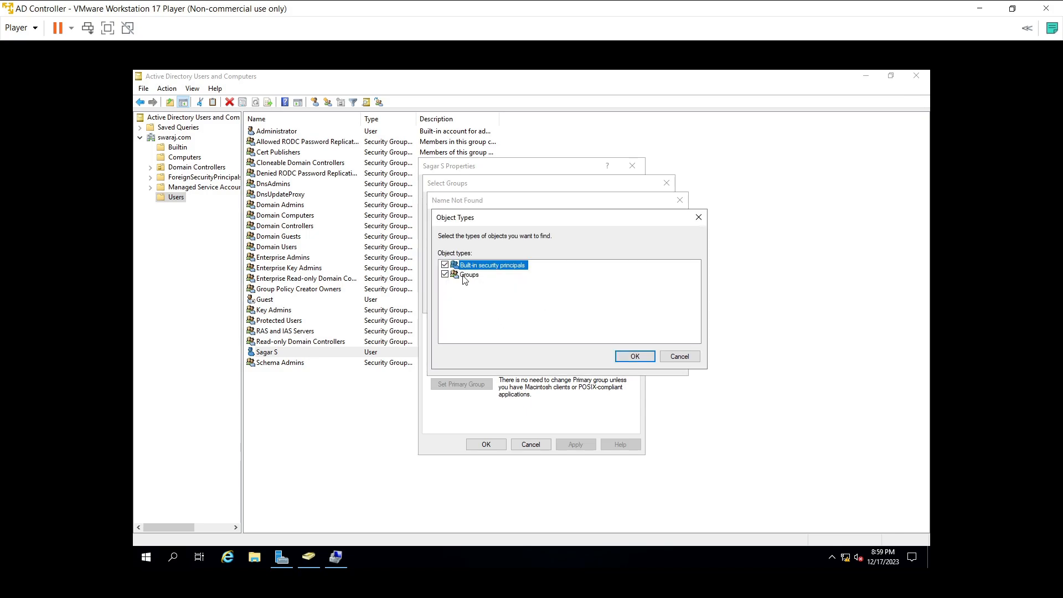
pyautogui.click(635, 356)
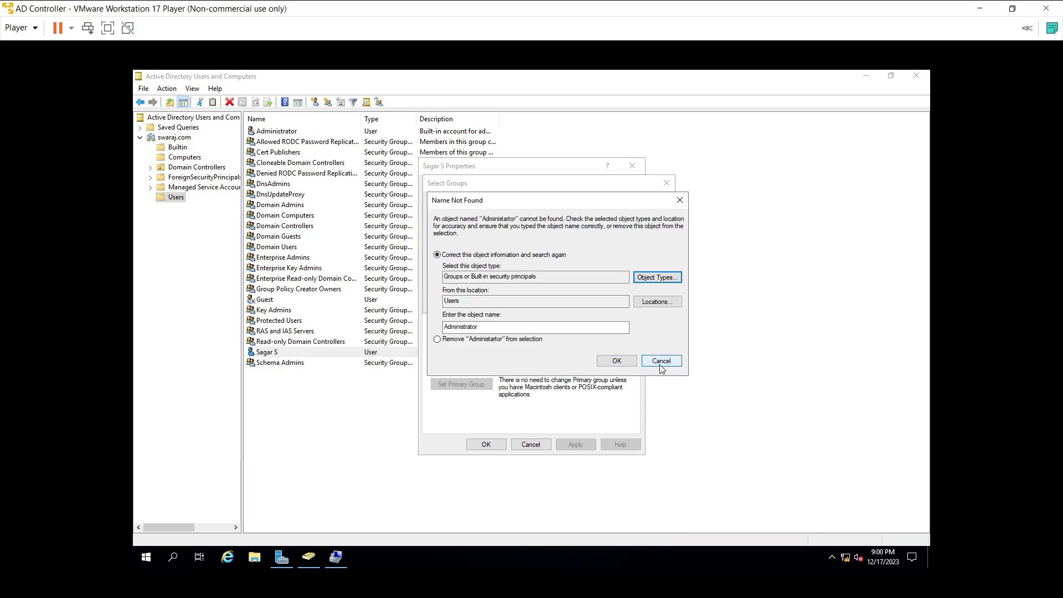
pyautogui.click(660, 364)
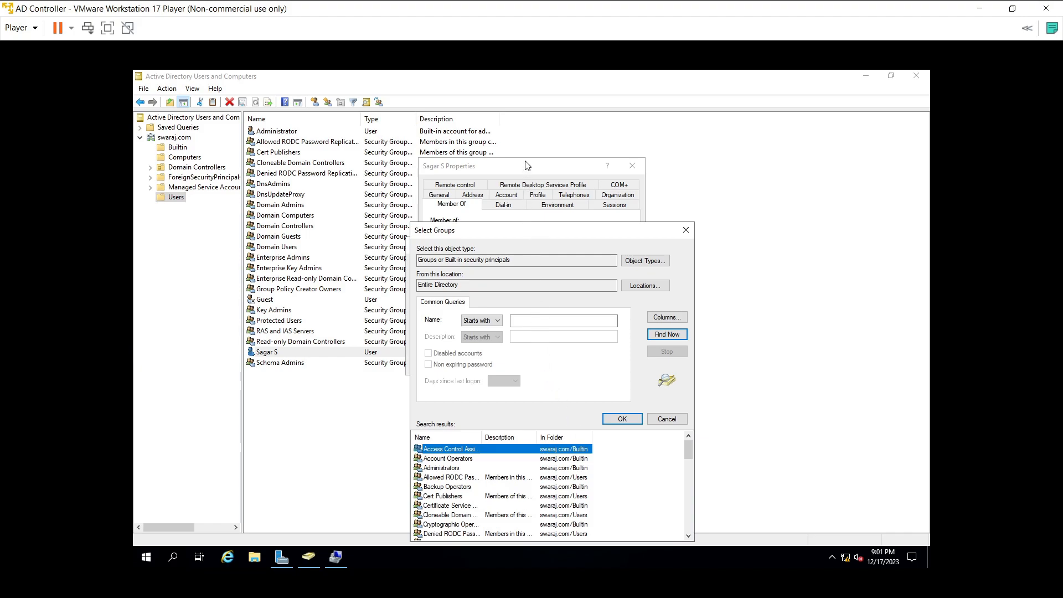
# Step: Find Administrators across the Entire Directory, add it to the user's groups, and apply
pyautogui.moveTo(532, 235); pyautogui.dragTo(494, 189)
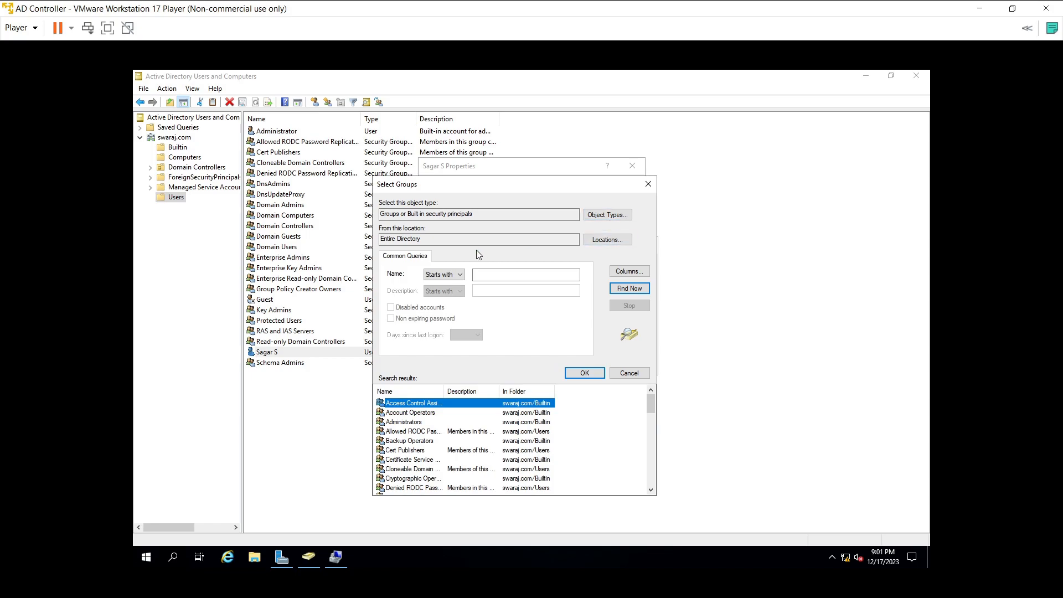
pyautogui.click(607, 240)
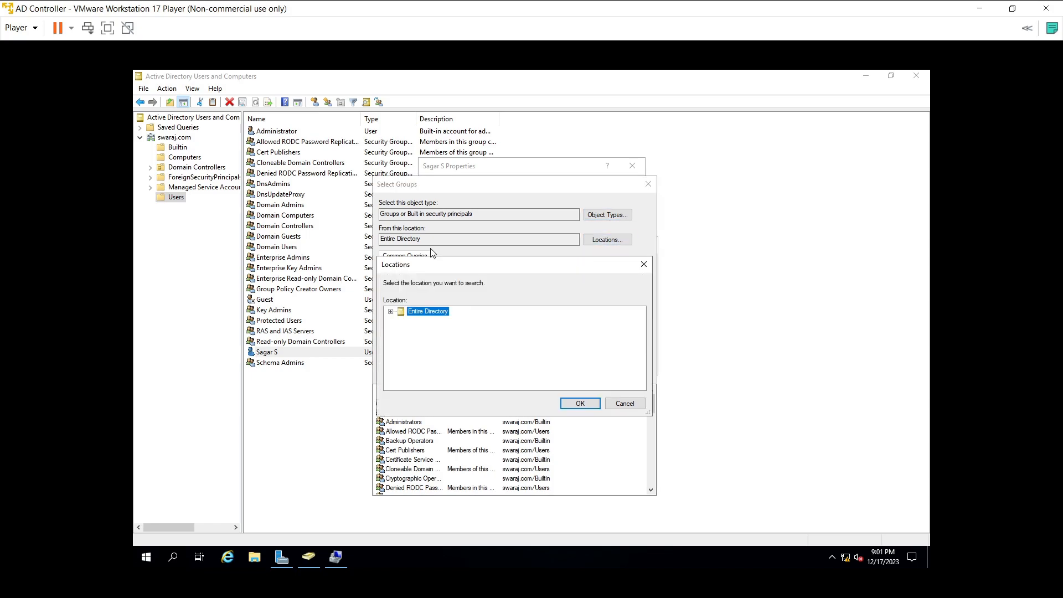
pyautogui.click(582, 405)
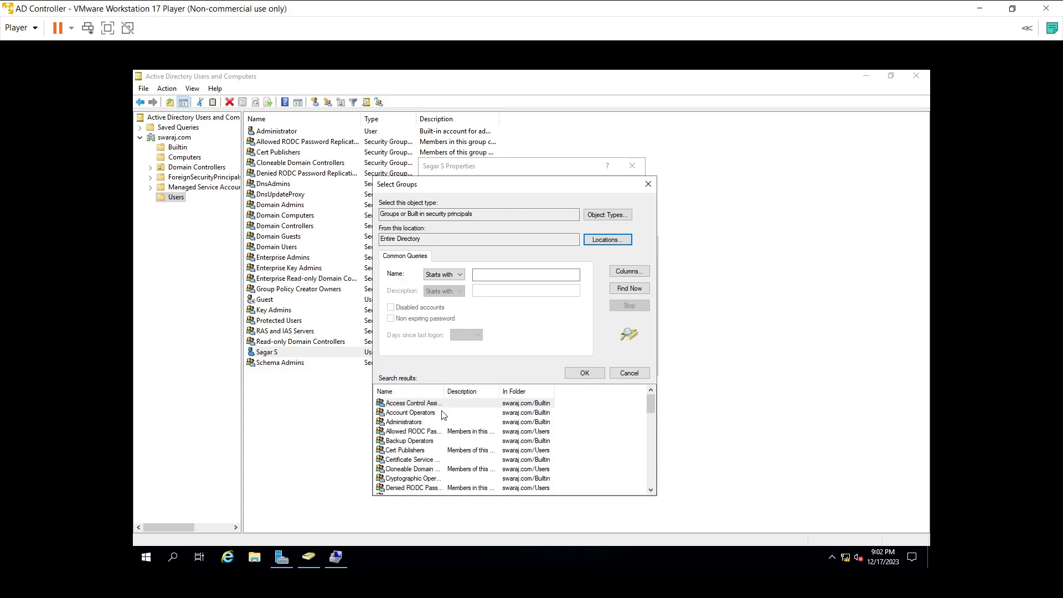
pyautogui.click(419, 422)
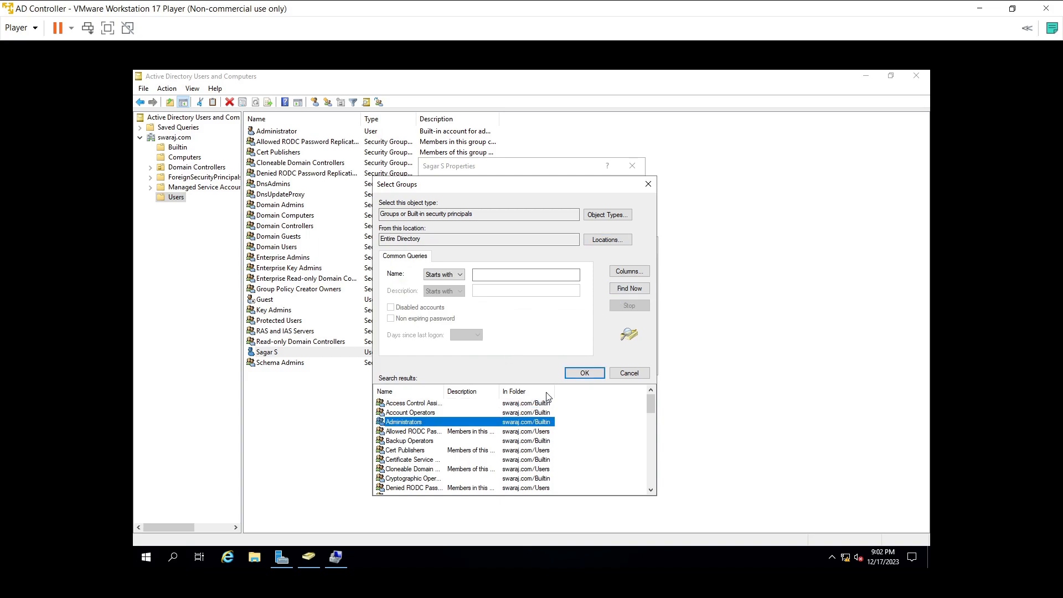
pyautogui.click(570, 375)
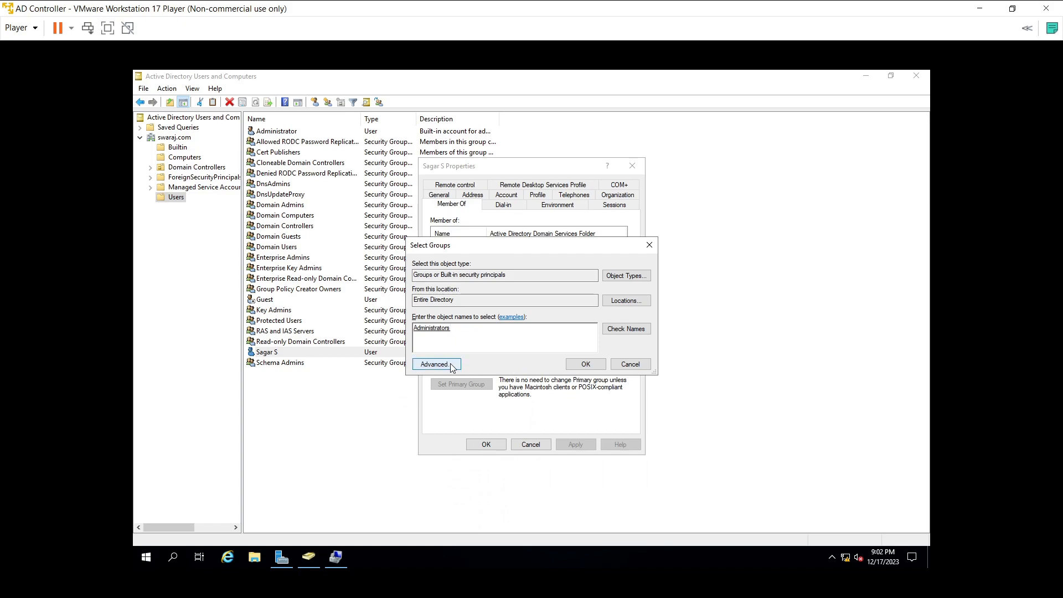
pyautogui.click(579, 366)
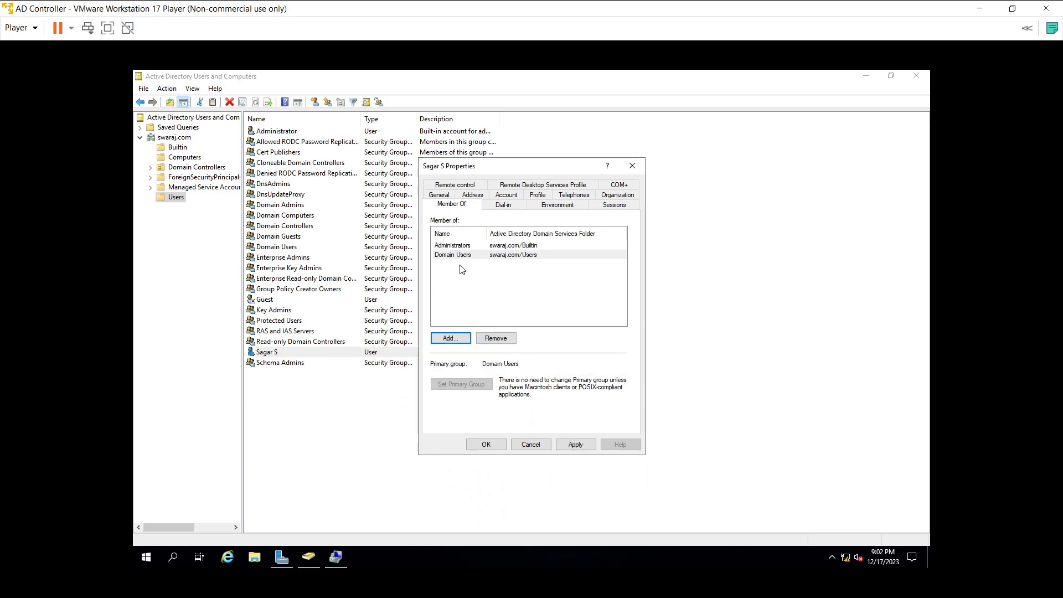
pyautogui.click(577, 444)
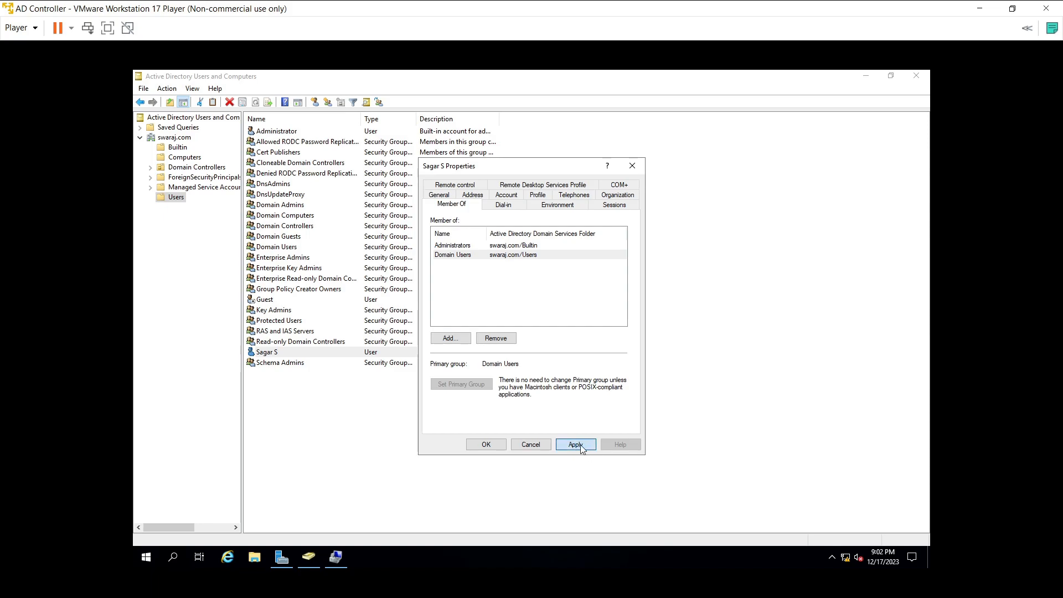
# Step: Close the user's properties, bring up SQLNode1's sign-in screen, and dismiss a failed Administrator sign-in
pyautogui.click(485, 445)
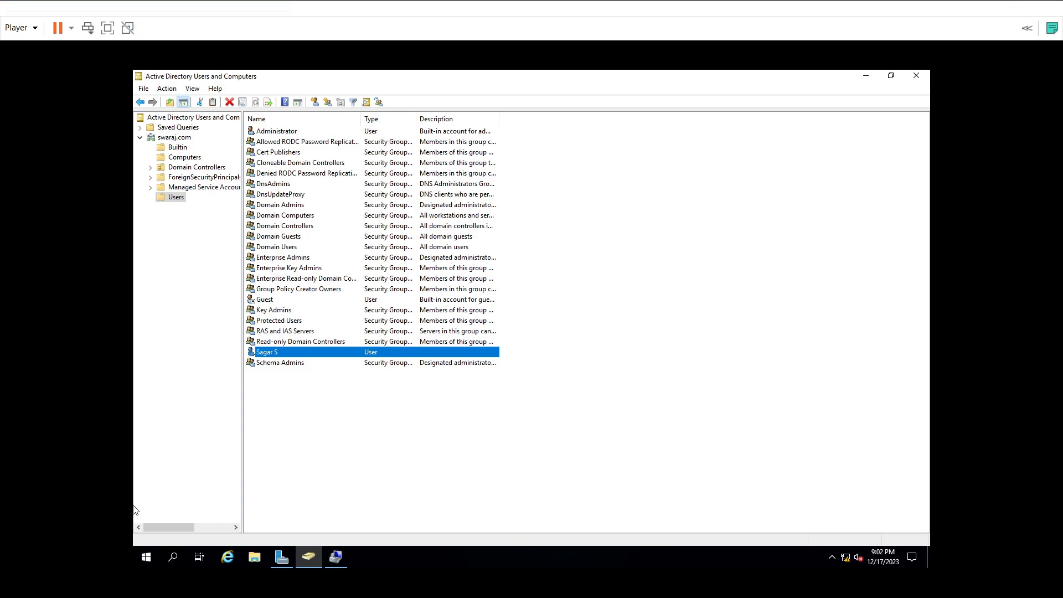
pyautogui.hotkey('alt', 'Tab')
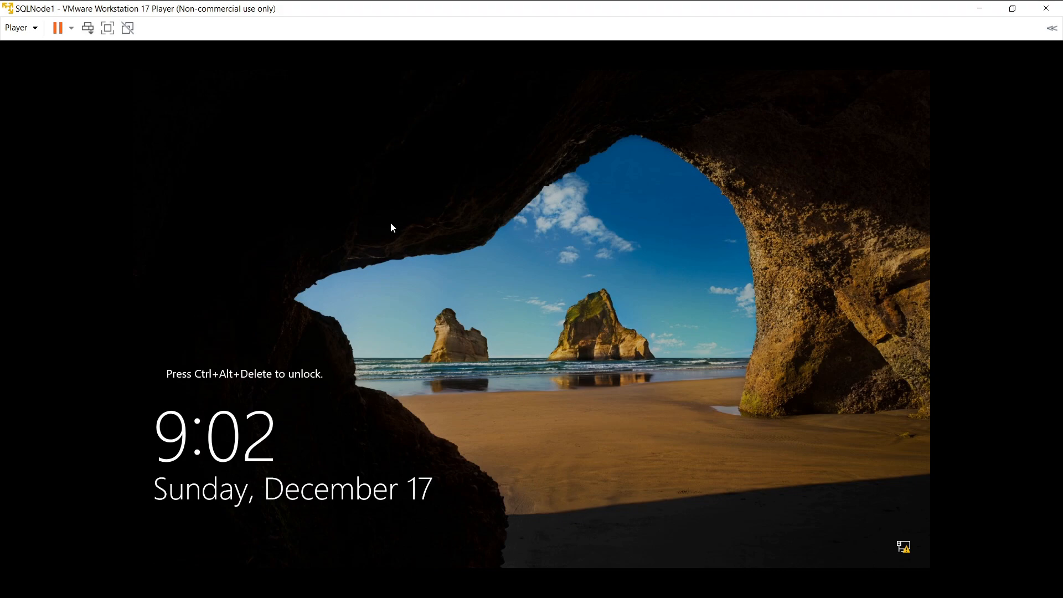
pyautogui.press('ctrl+alt+Insert')
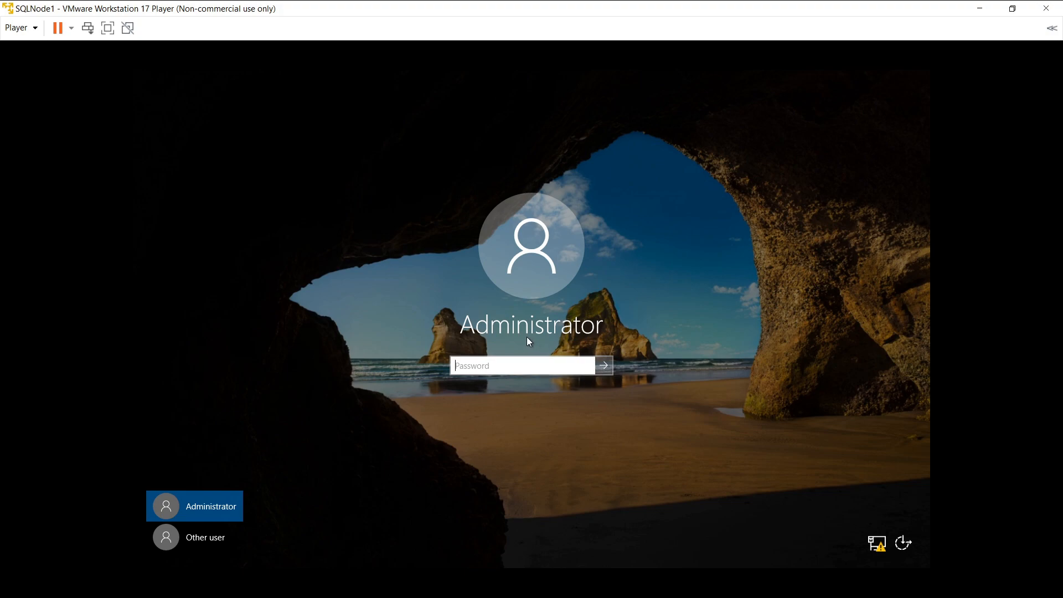
pyautogui.click(611, 367)
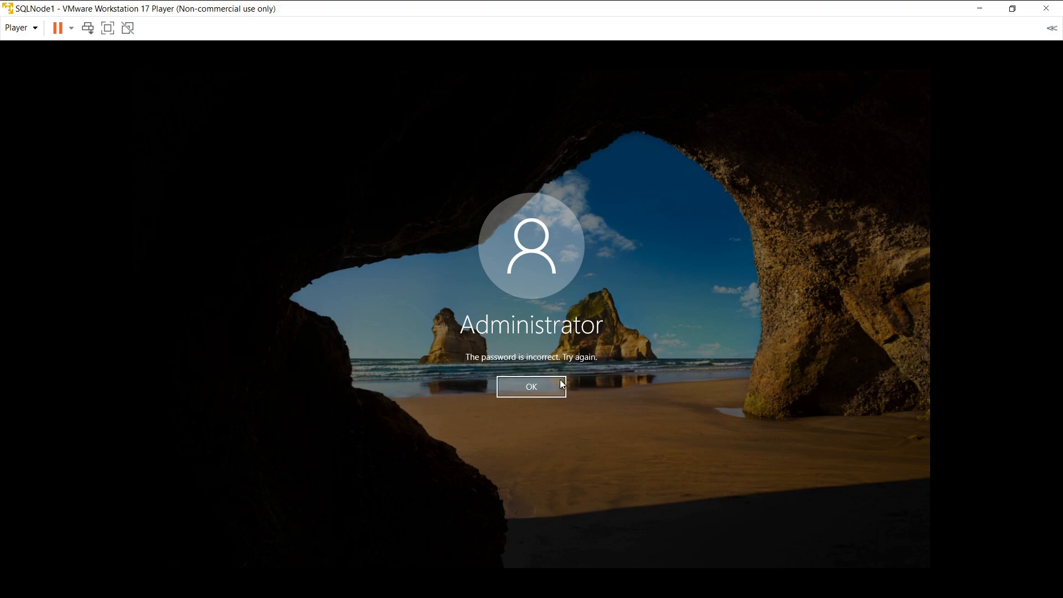
pyautogui.click(545, 386)
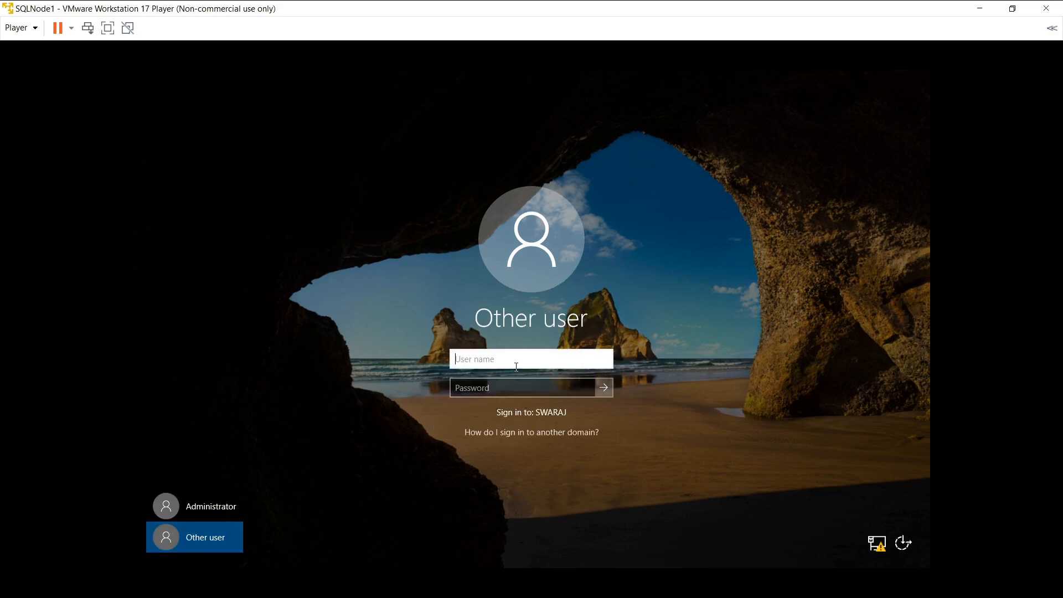
# Step: Sign in to SQLNode1 with the new domain user's name and password
pyautogui.write('sagars')
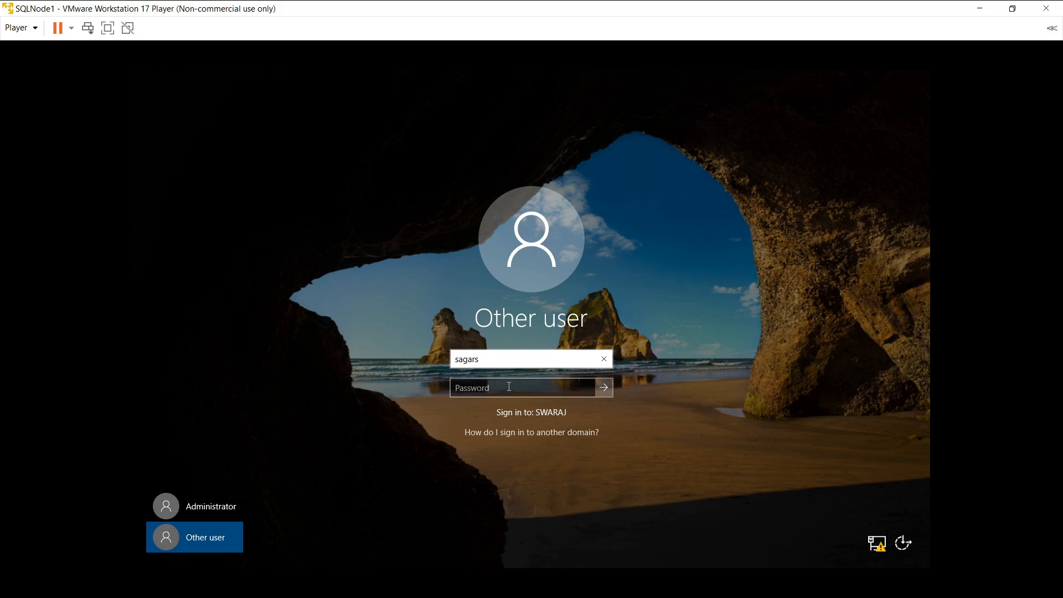
pyautogui.click(509, 386)
pyautogui.write('••••••••')
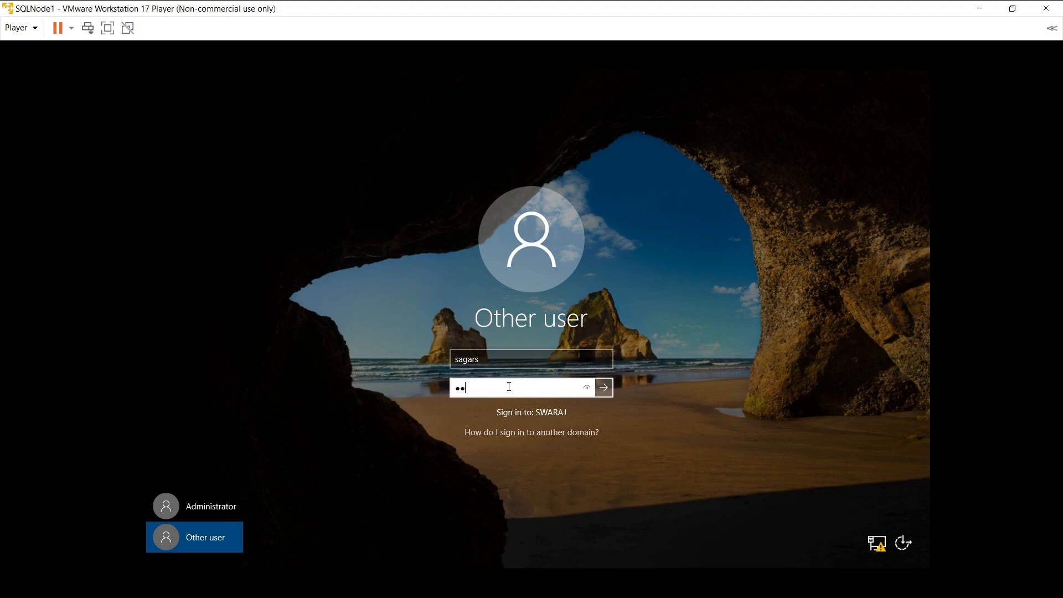
pyautogui.write('•••')
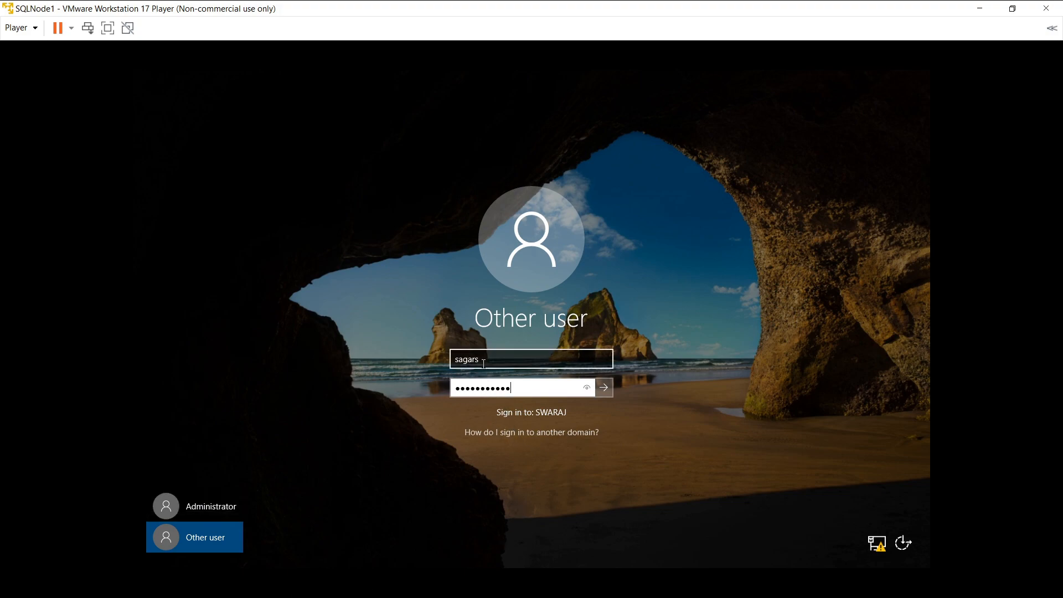
pyautogui.click(603, 387)
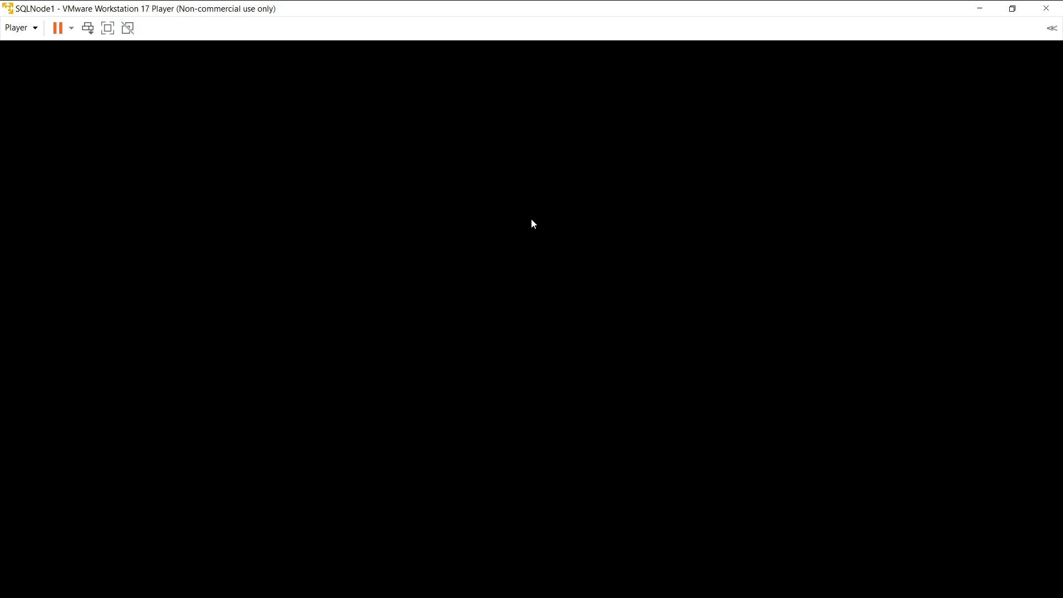
# Step: On the AD Controller, open the Computers container and select the SQLNODE1 computer account
pyautogui.click(986, 7)
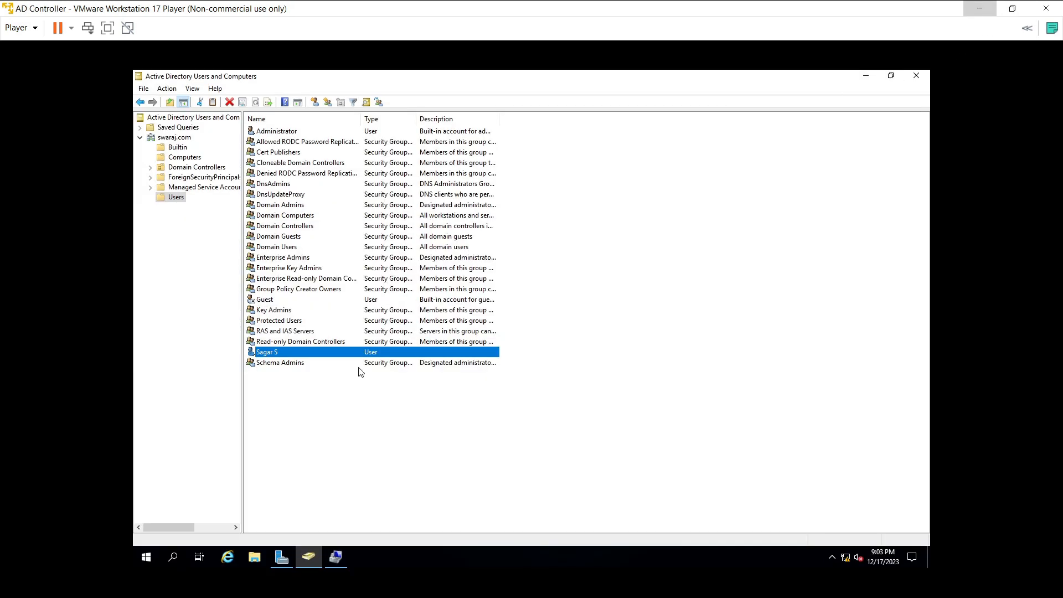
pyautogui.click(184, 158)
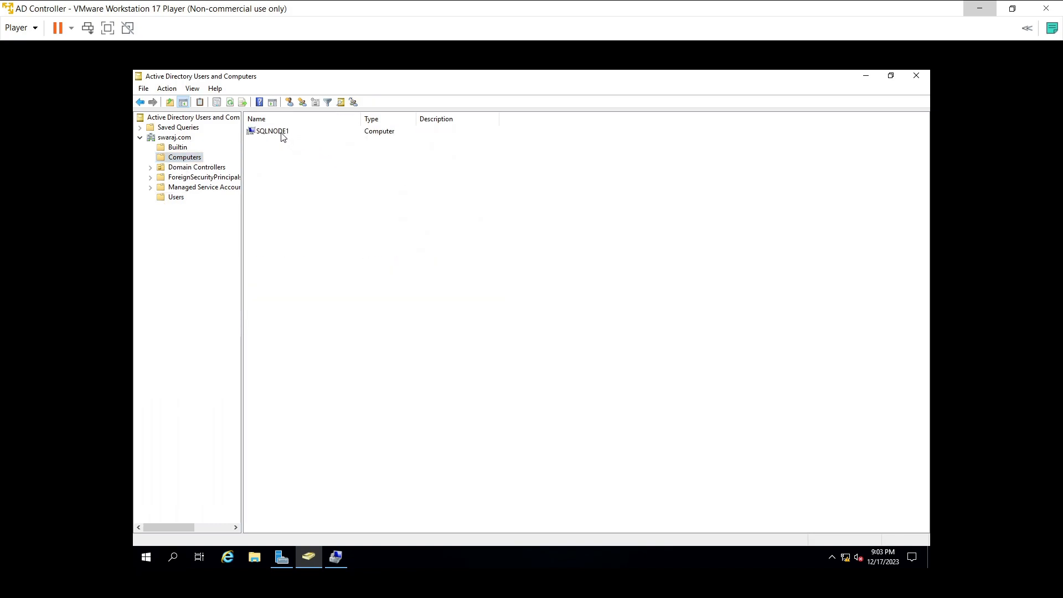
pyautogui.click(282, 136)
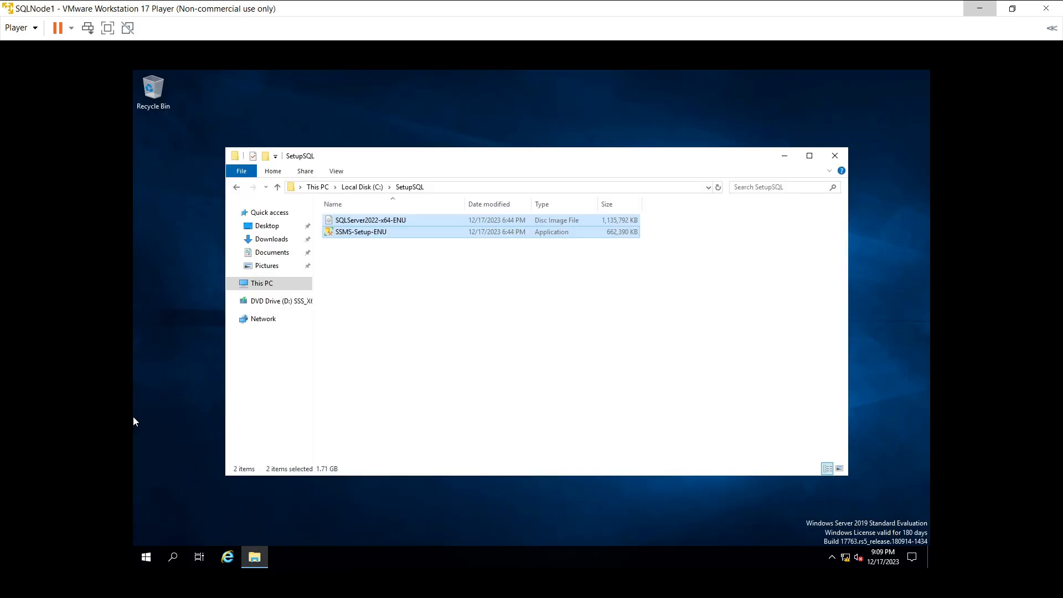
# Step: Go up to Local Disk (C:) on SQLNode1 and open the SetupSQL folder's context menu
pyautogui.click(435, 323)
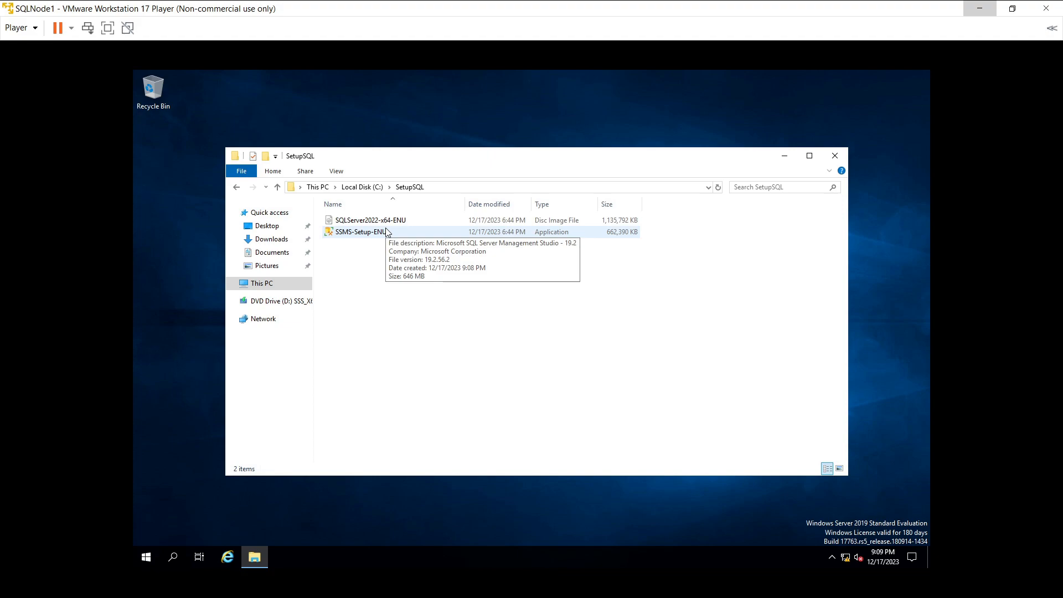
pyautogui.click(362, 187)
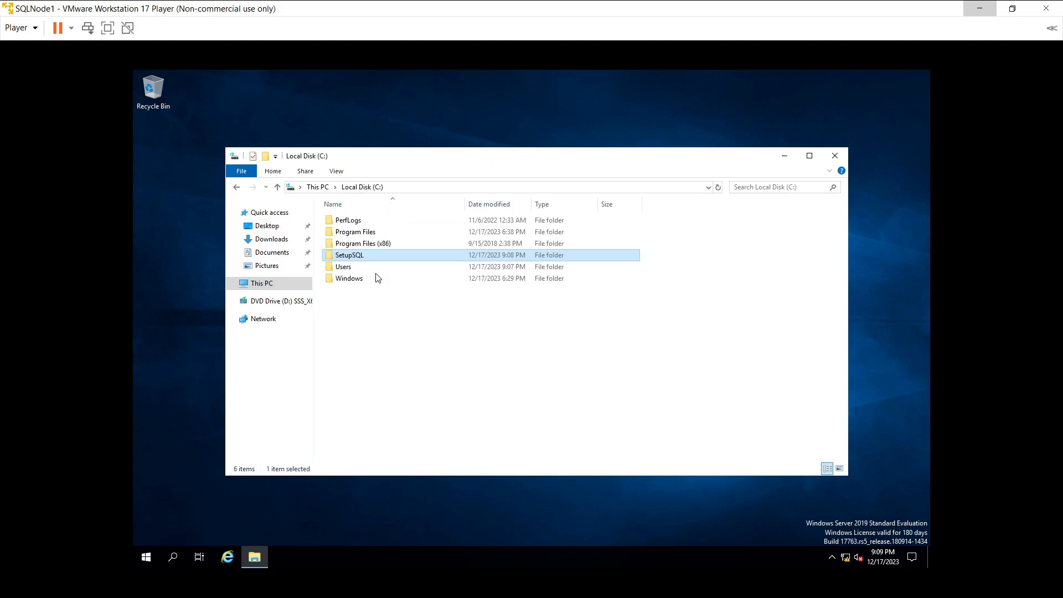
pyautogui.rightClick(353, 252)
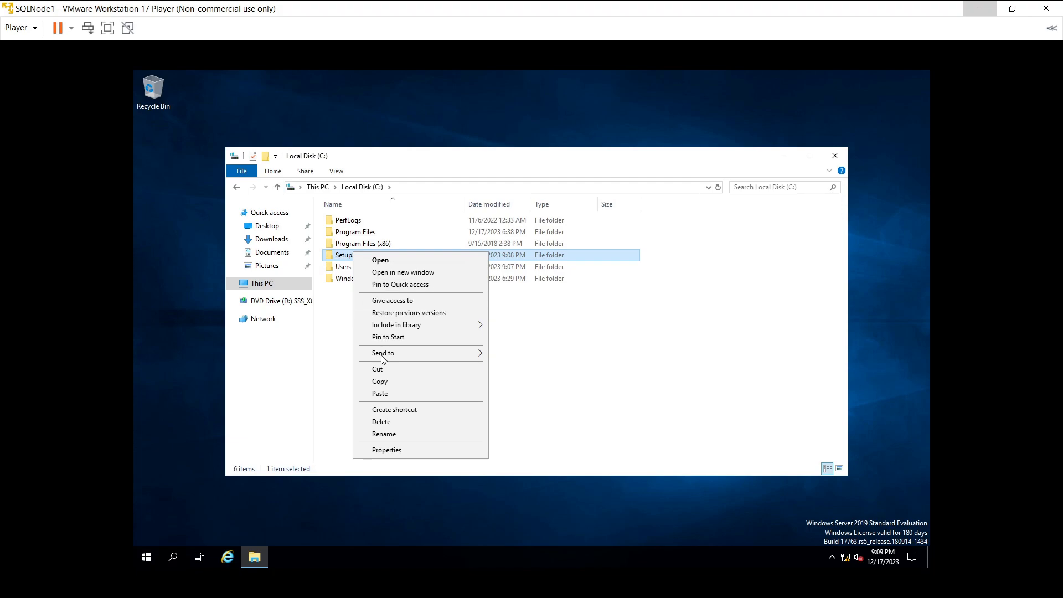
pyautogui.moveTo(382, 359)
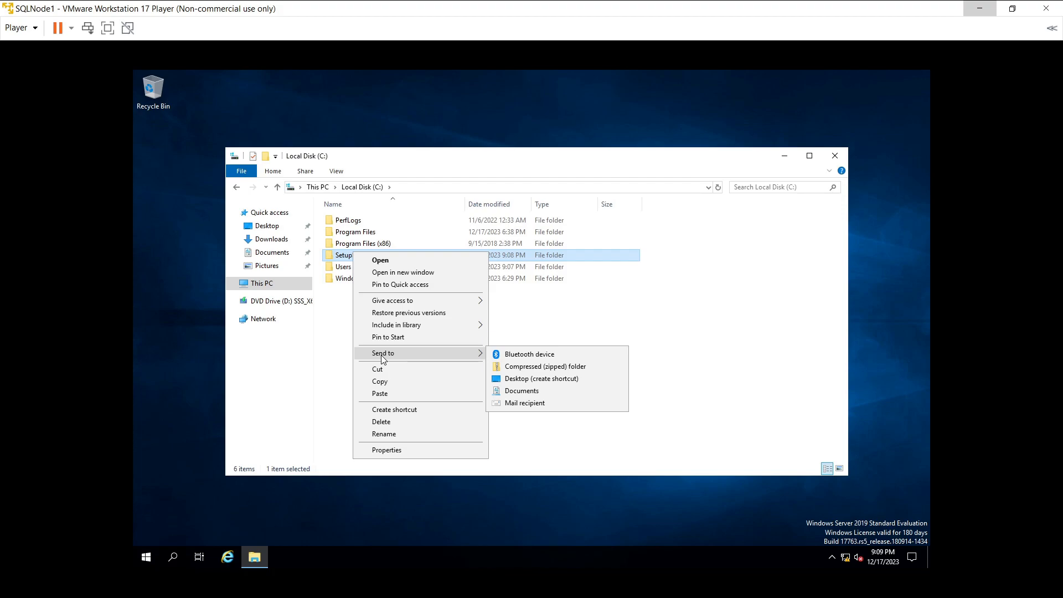
# Step: Open the SetupSQL folder's Sharing properties and confirm sharing the folder
pyautogui.click(387, 450)
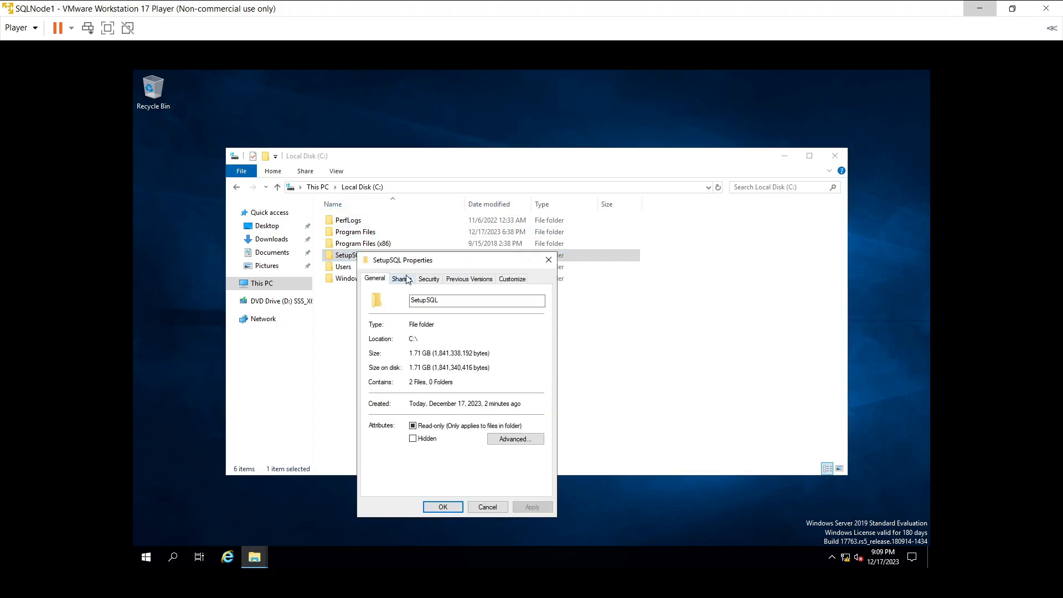
pyautogui.click(410, 282)
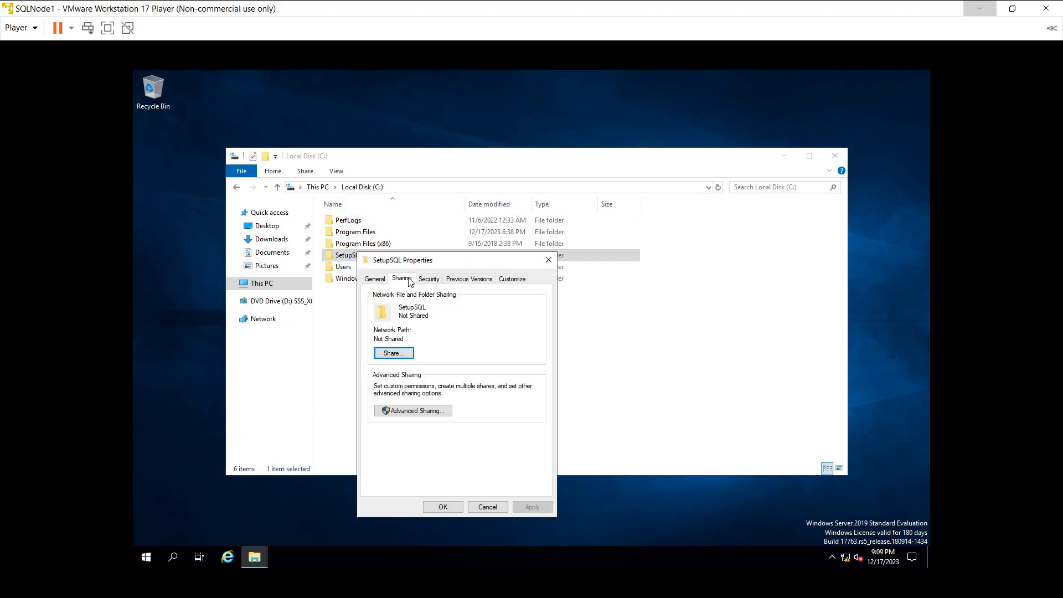
pyautogui.click(403, 358)
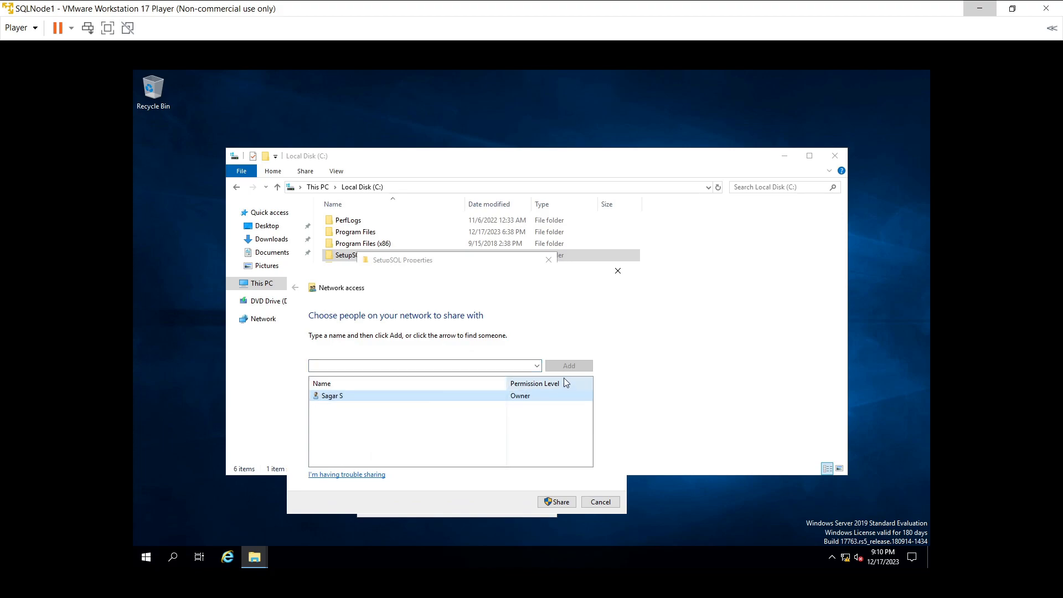
pyautogui.click(536, 366)
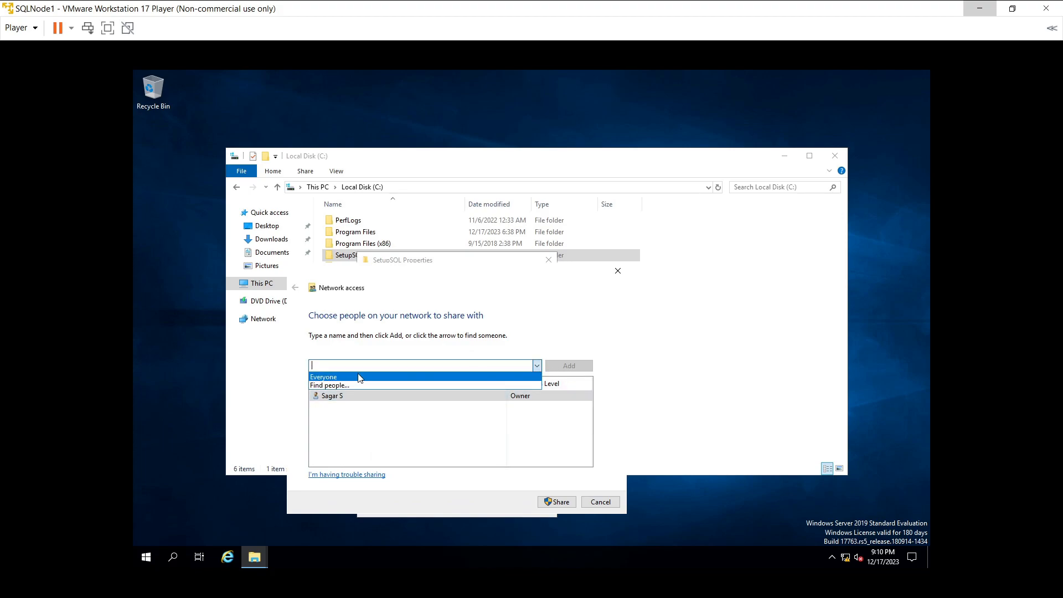
pyautogui.click(465, 344)
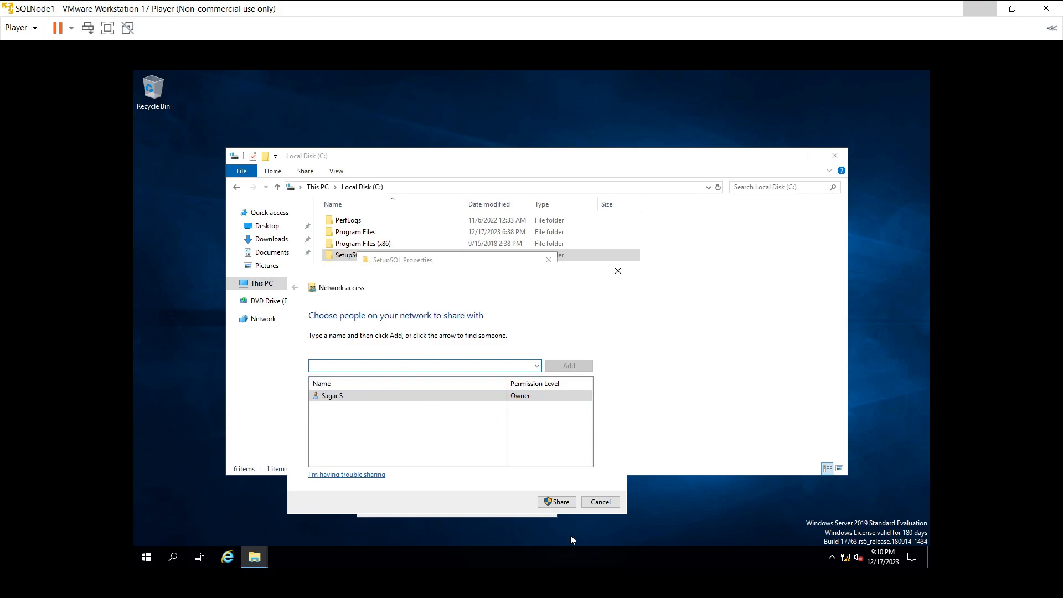
pyautogui.click(563, 504)
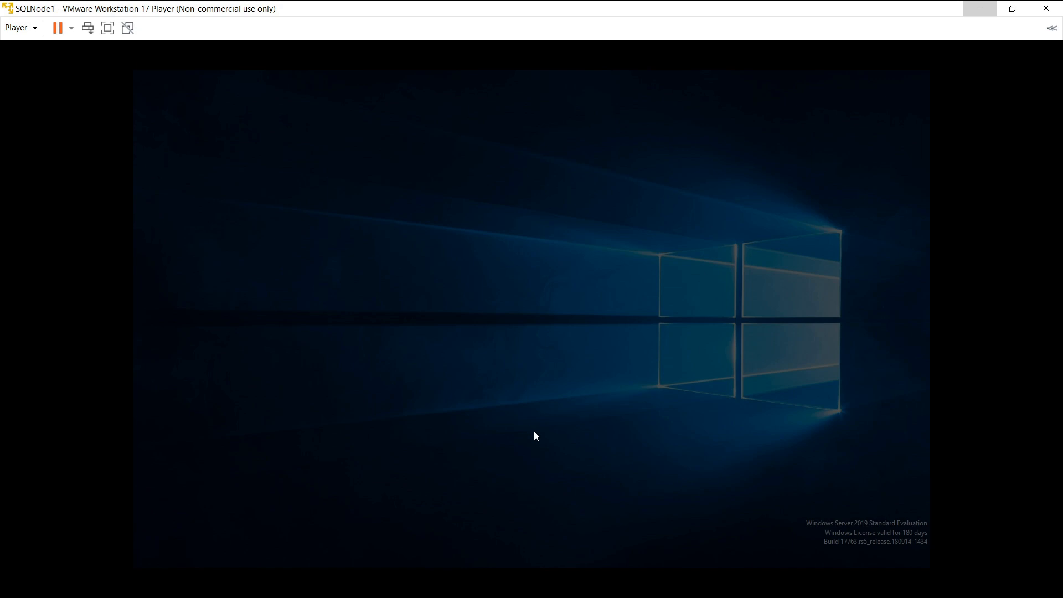
# Step: Approve the sharing prompt, first with the domain user's credentials, then with Administrator credentials
pyautogui.write('sgara')
pyautogui.press('BackSpace')
pyautogui.press('BackSpace')
pyautogui.press('BackSpace')
pyautogui.press('BackSpace')
pyautogui.press('BackSpace')
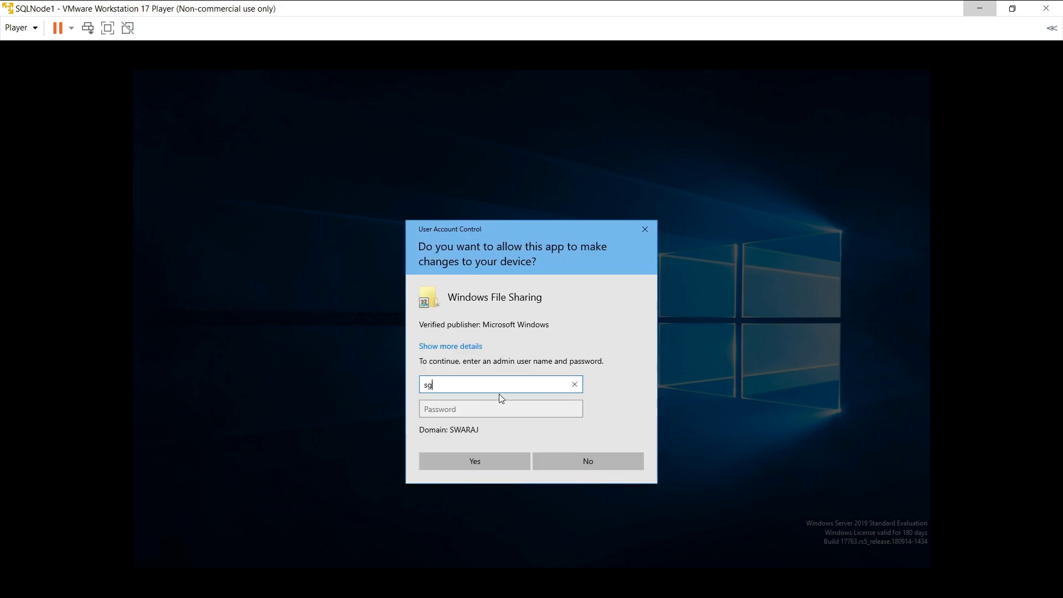
pyautogui.write('sagars')
pyautogui.press('Tab')
pyautogui.write('******')
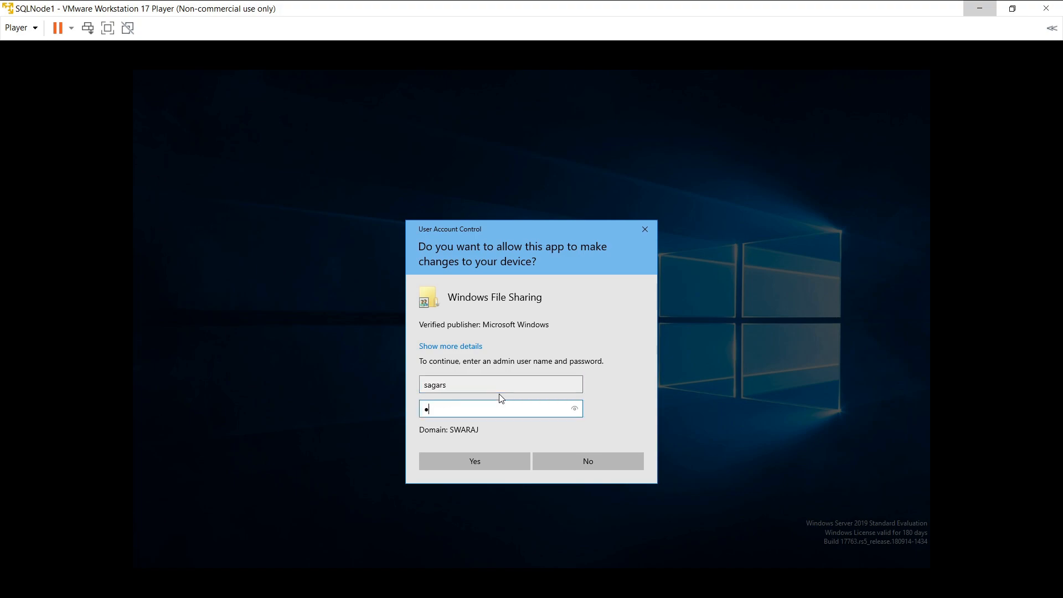
pyautogui.write('*****')
pyautogui.click(485, 459)
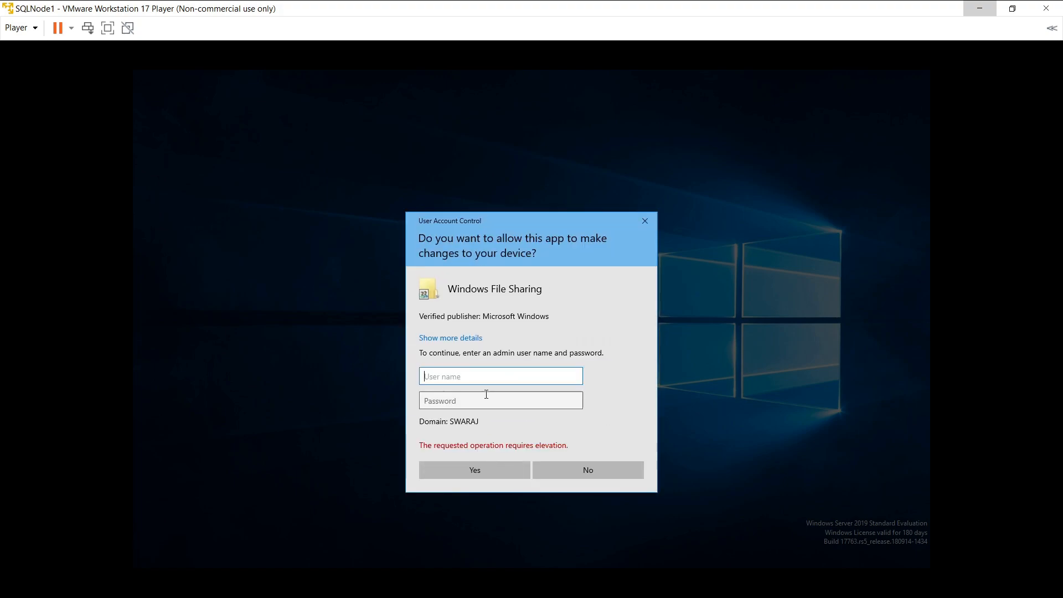
pyautogui.write('Administrator')
pyautogui.press('Tab')
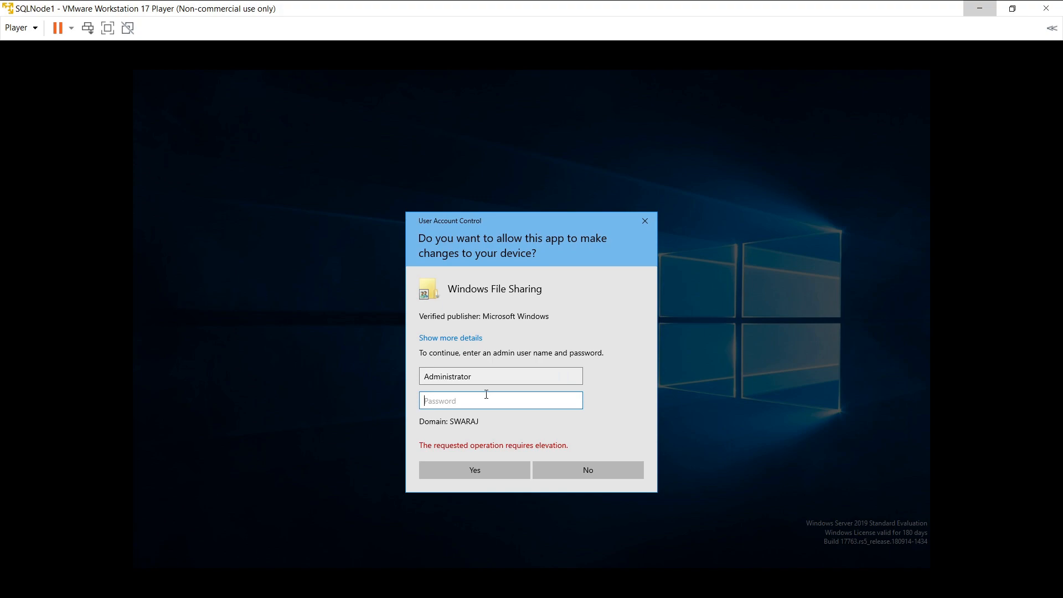
pyautogui.write('•••••••••••')
pyautogui.click(483, 473)
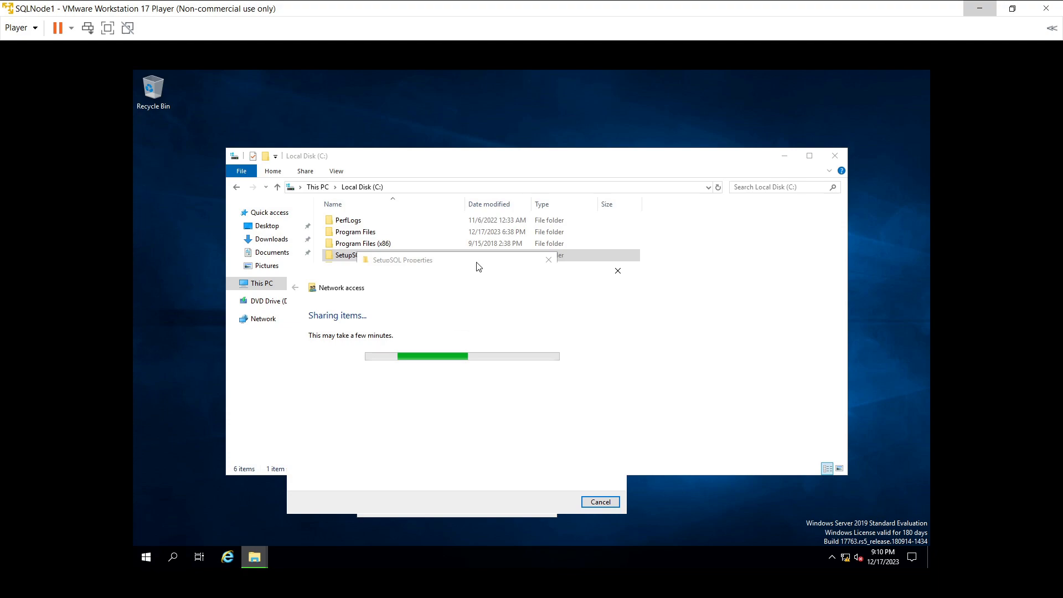
# Step: Finish sharing as \\SQLNODE1\SetupSQL and close the folder's properties
pyautogui.moveTo(481, 279); pyautogui.dragTo(516, 225)
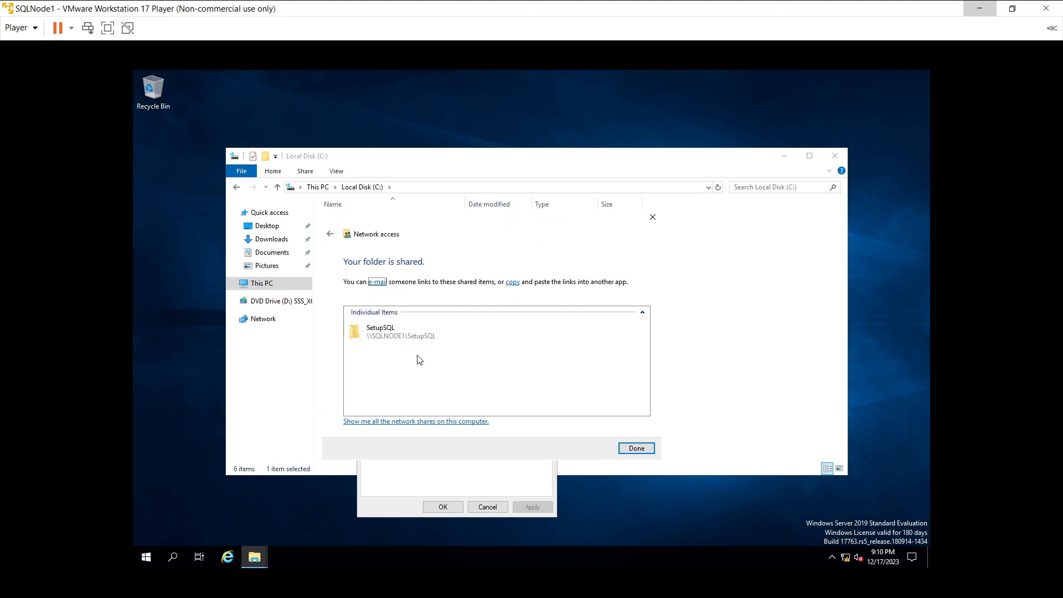
pyautogui.click(638, 449)
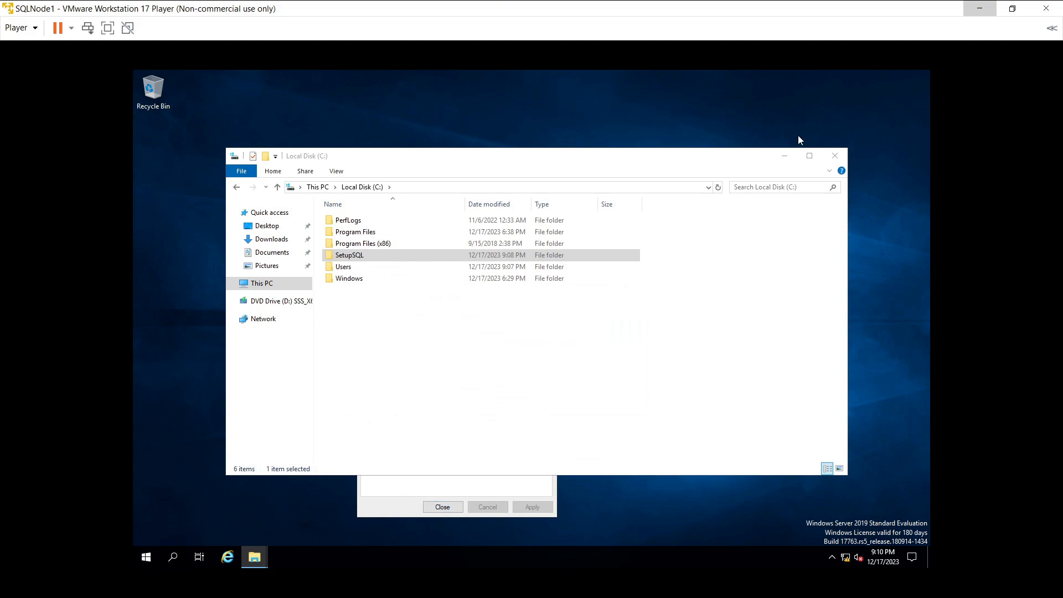
pyautogui.click(785, 156)
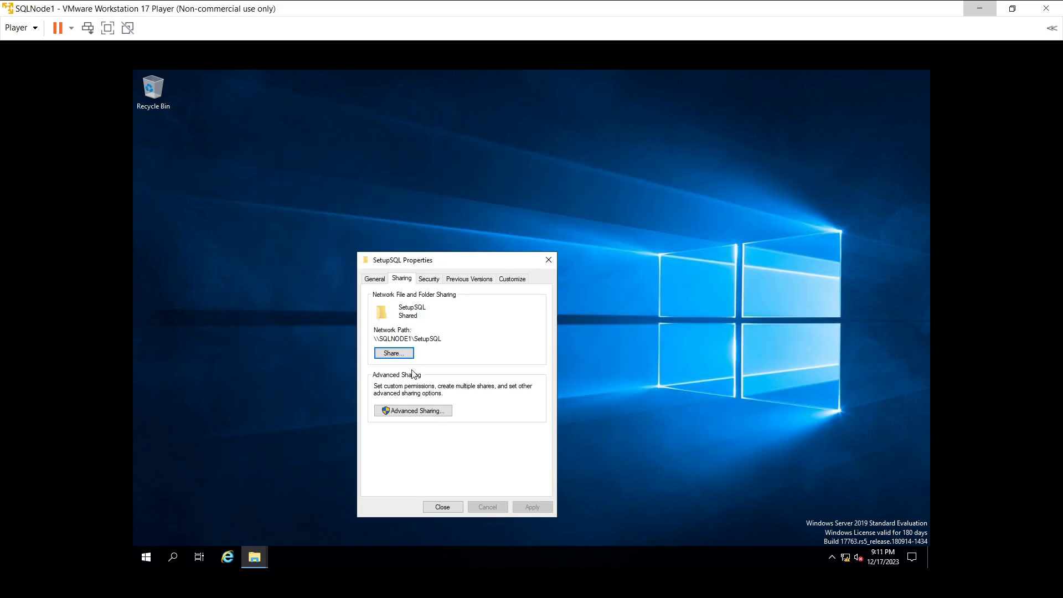
pyautogui.click(441, 507)
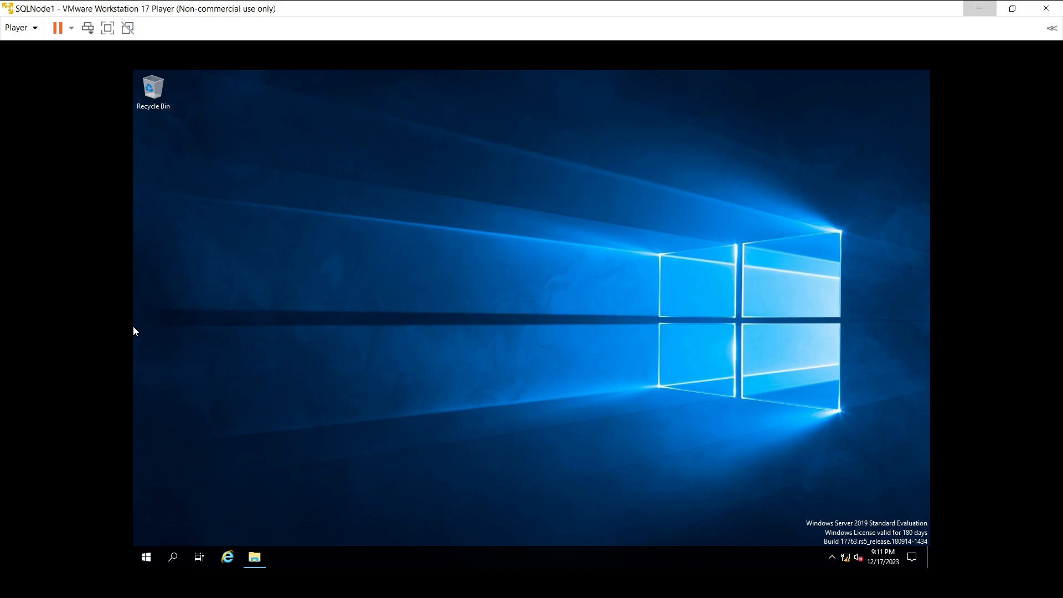
# Step: From the AD Controller, open the \\sqlnode1\SetupSQL share over the network, then close it
pyautogui.hotkey('alt', 'Tab')
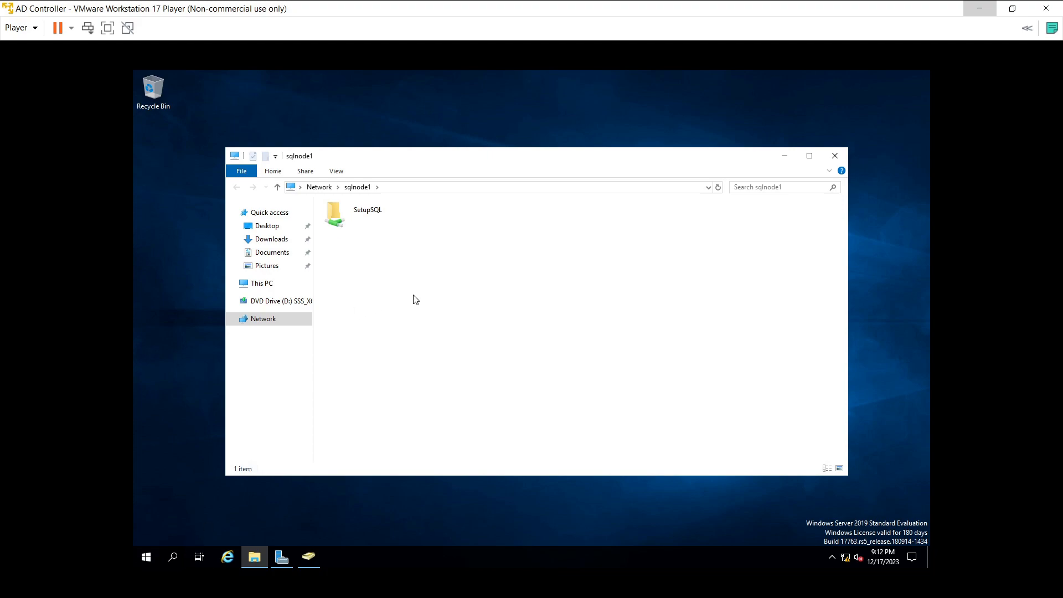
pyautogui.doubleClick(376, 216)
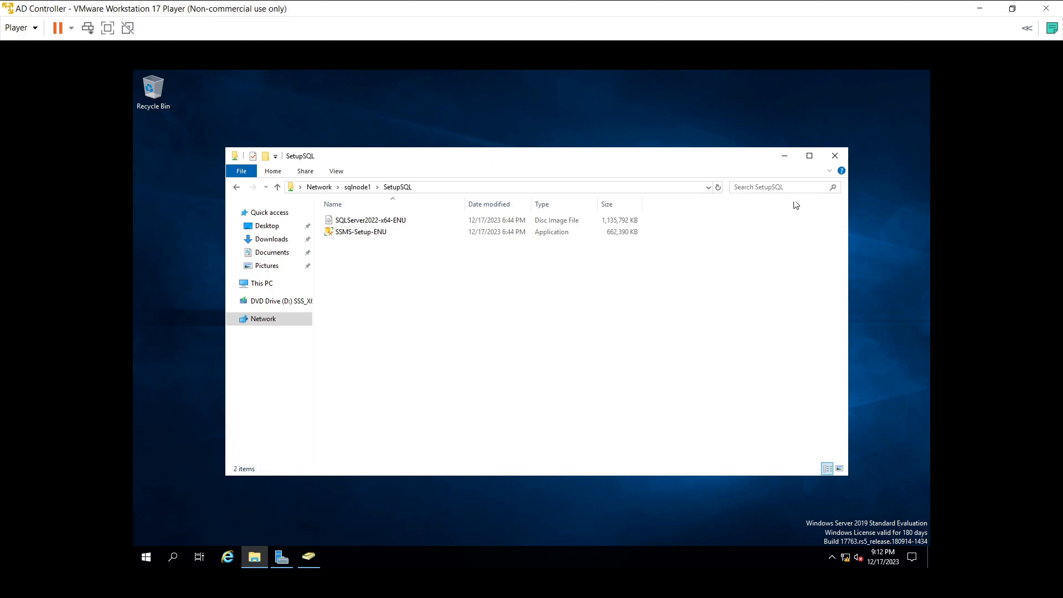
pyautogui.click(836, 162)
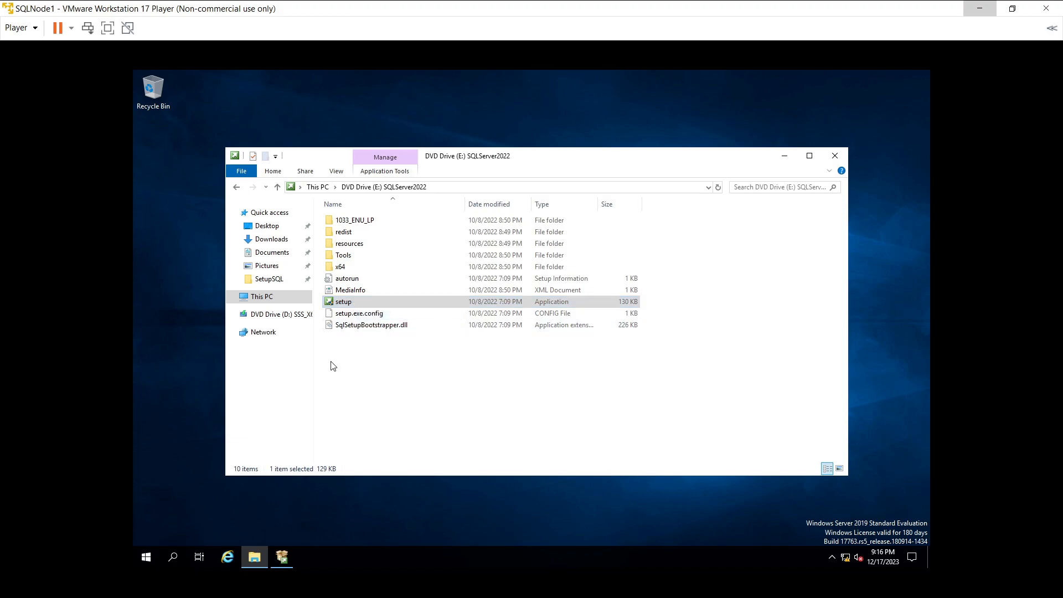
# Step: Launch SQL Server setup, maximize the Installation Center, and choose New SQL Server standalone installation
pyautogui.click(283, 557)
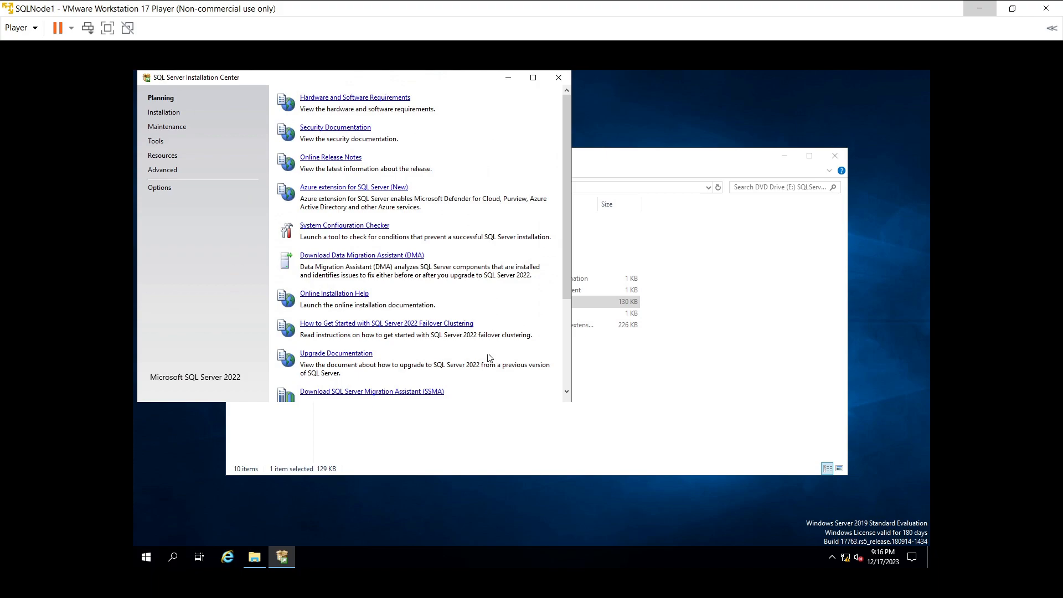
pyautogui.click(533, 78)
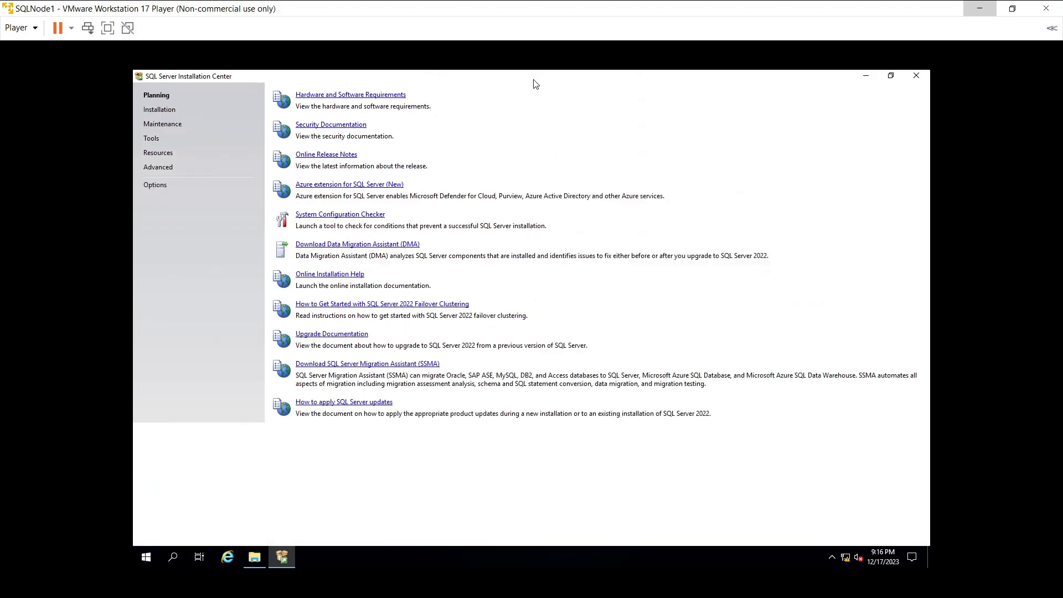
pyautogui.click(160, 110)
pyautogui.click(429, 95)
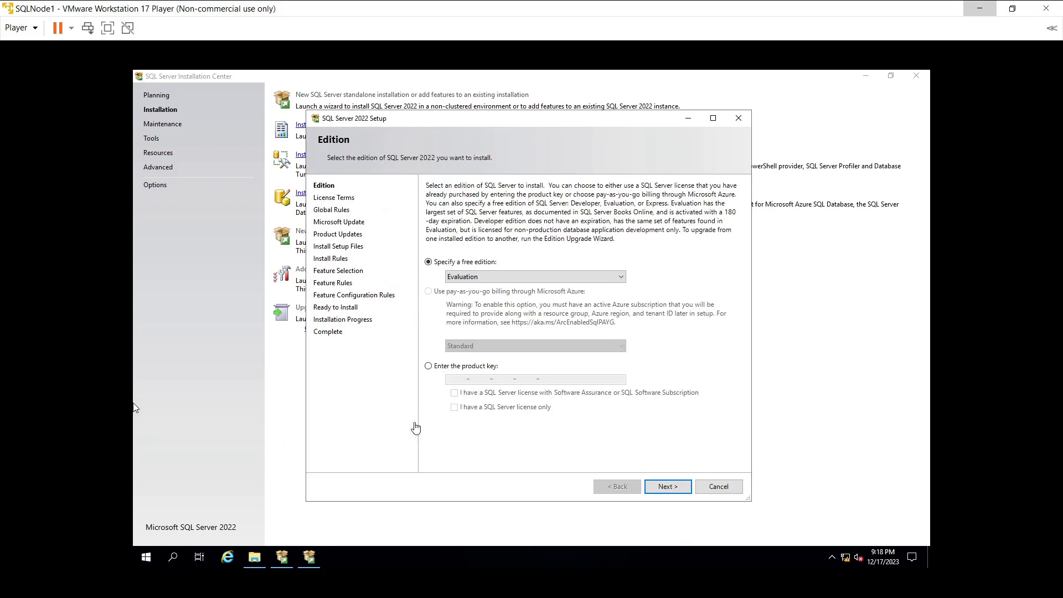
# Step: Keep the free Evaluation edition and move on to the license terms
pyautogui.click(469, 278)
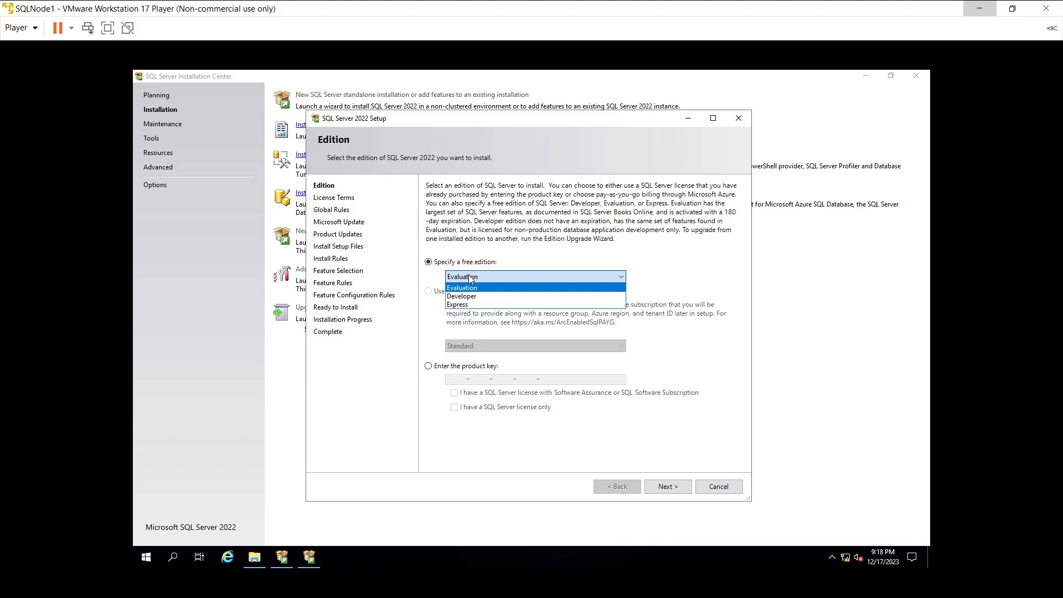
pyautogui.click(468, 275)
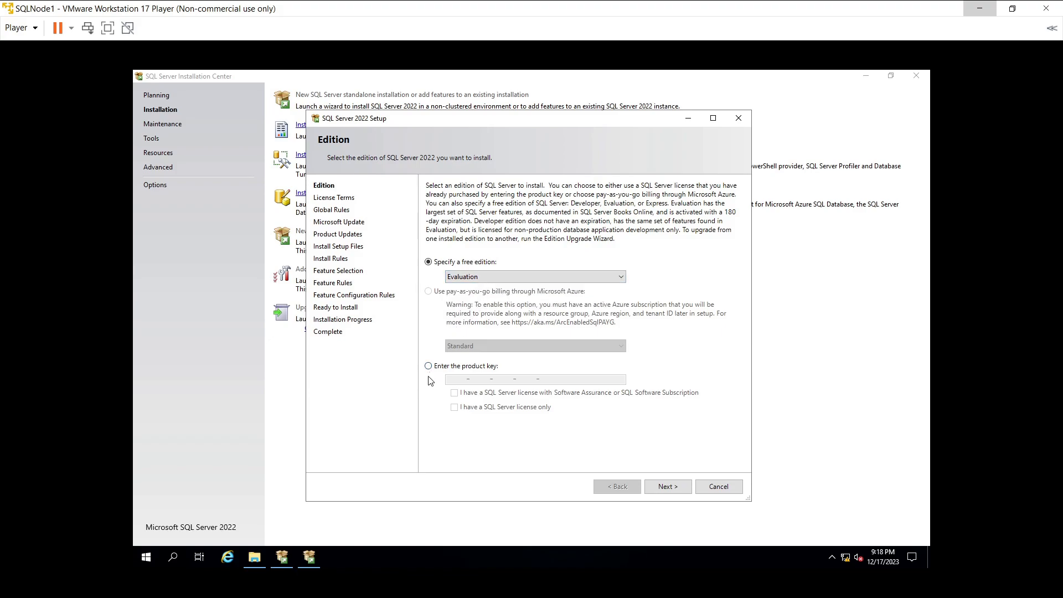
pyautogui.click(662, 488)
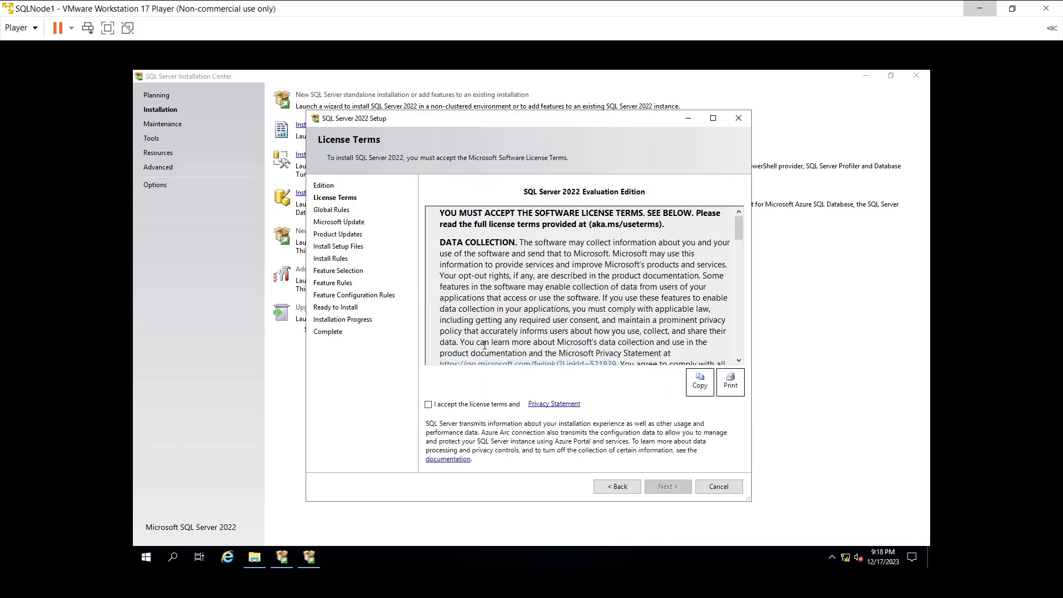
# Step: Accept the license terms and continue past Microsoft Update and Product Updates to Install Rules
pyautogui.click(430, 405)
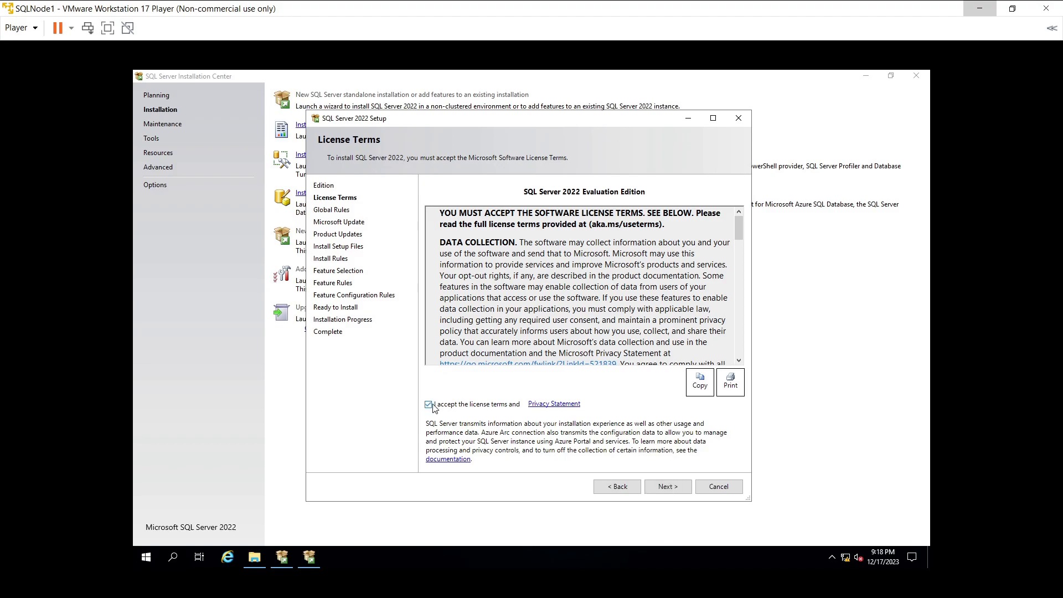
pyautogui.click(666, 484)
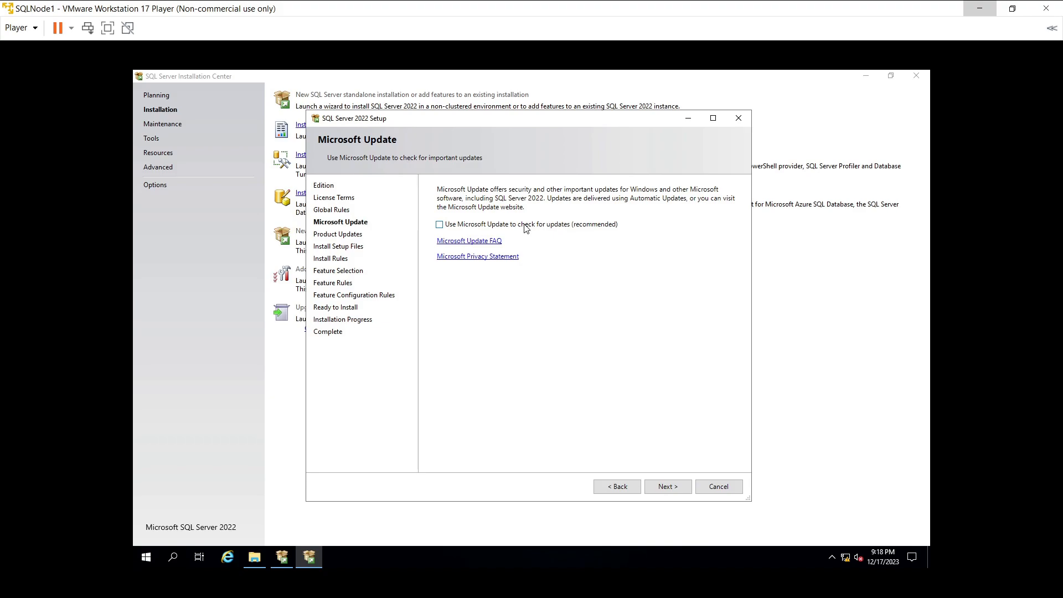
pyautogui.click(658, 482)
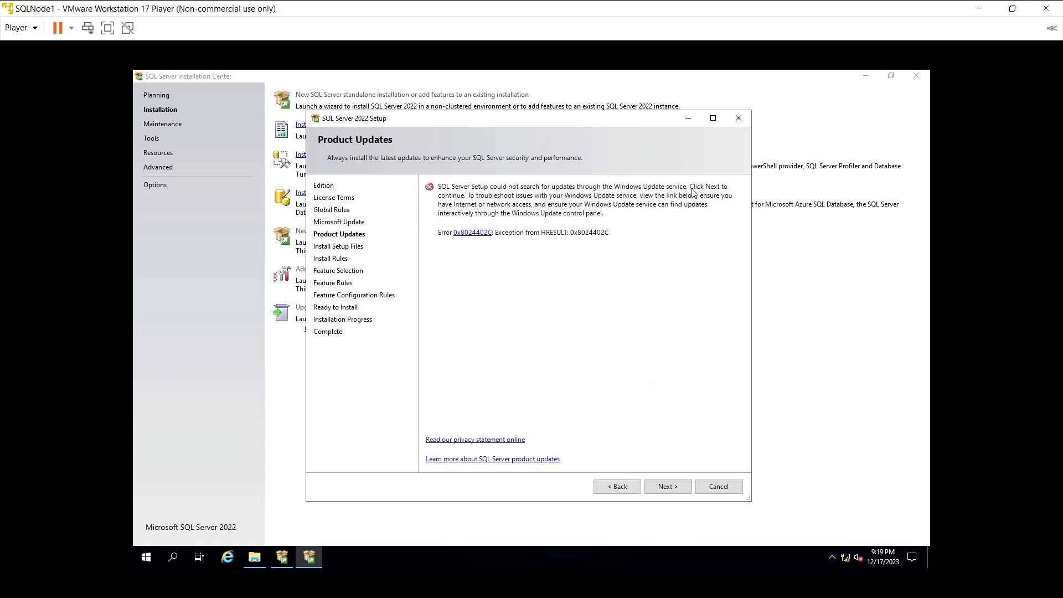
pyautogui.click(664, 486)
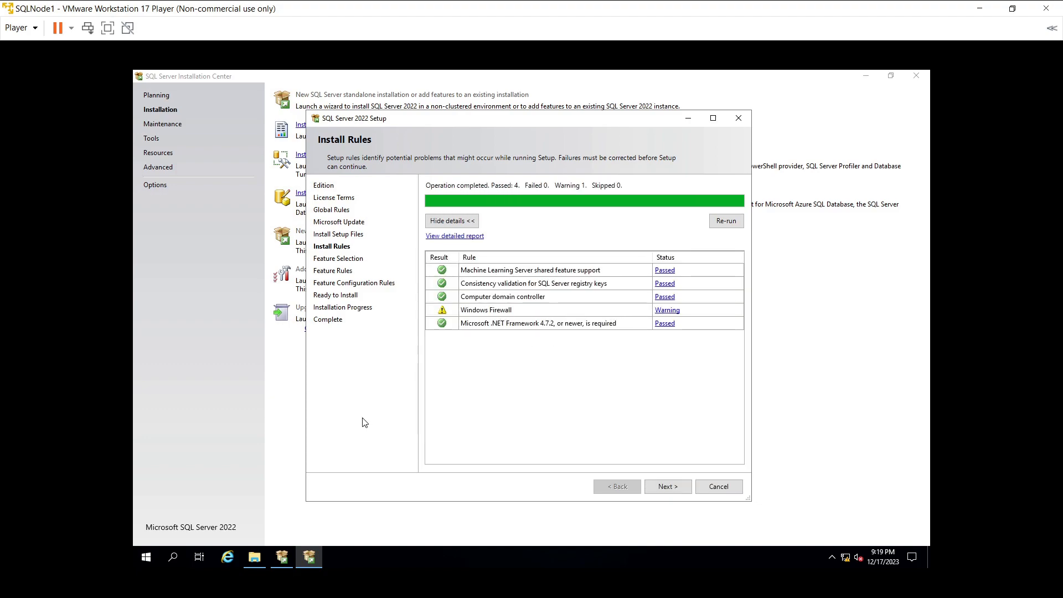
# Step: Search for 'windows firewall' to confirm the domain network firewall is off, then return to setup
pyautogui.click(179, 557)
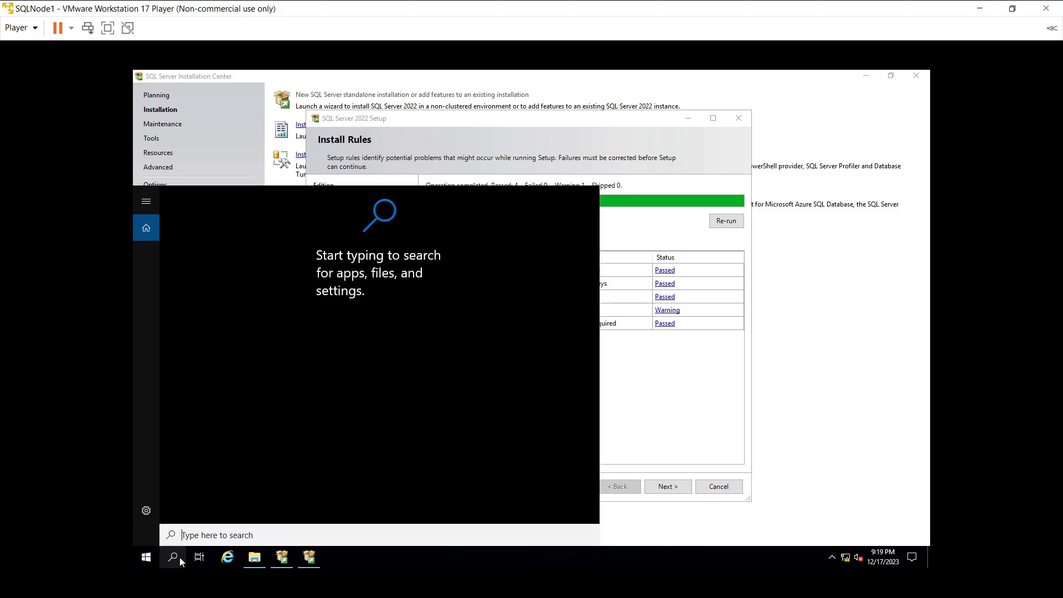
pyautogui.write('w')
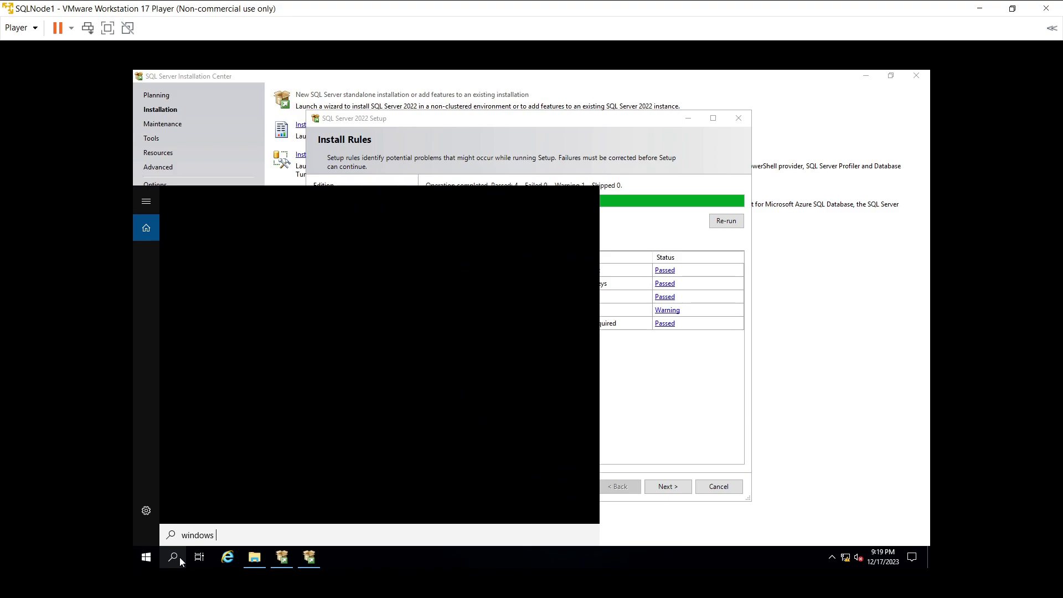
pyautogui.write('indows fi')
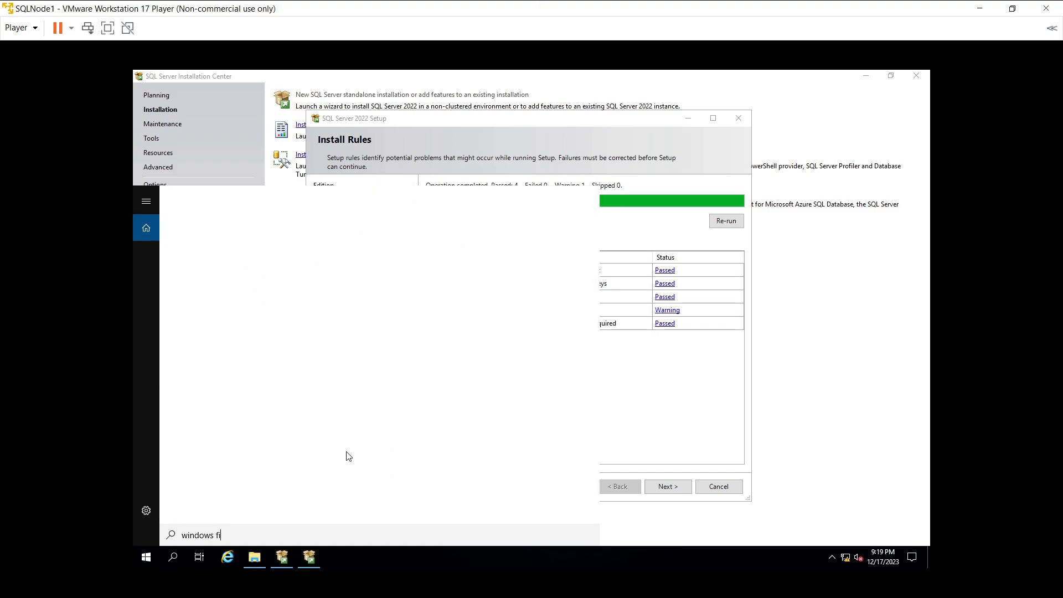
pyautogui.write('re')
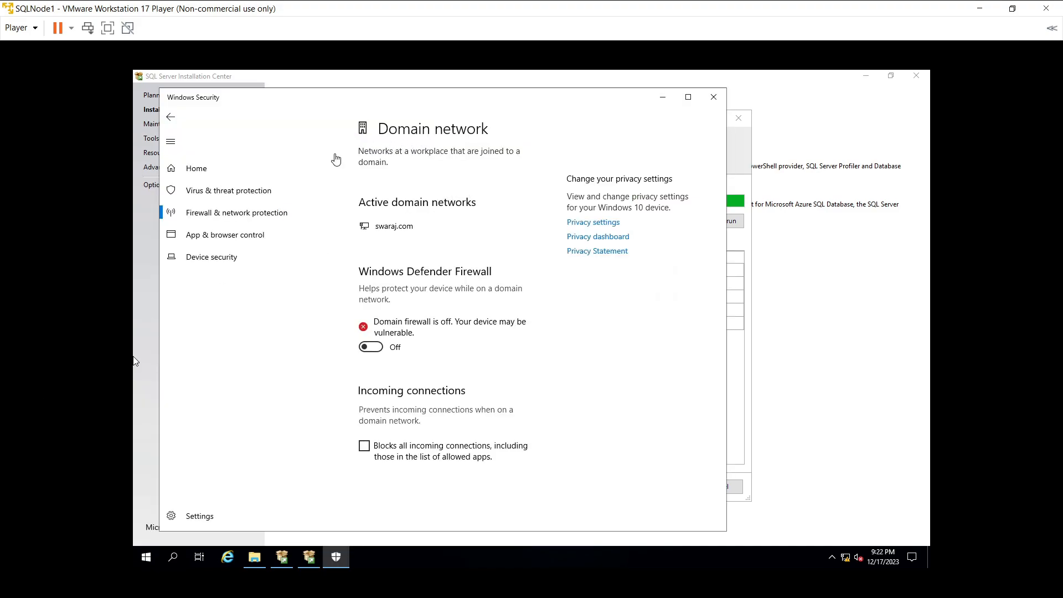
pyautogui.click(742, 360)
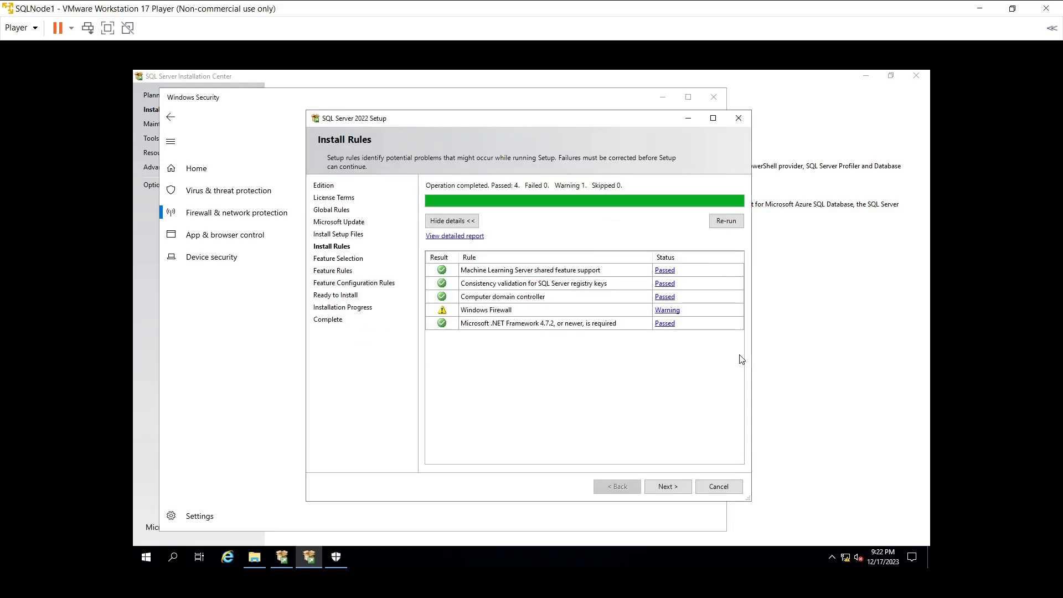
# Step: Pass Install Rules, tick Database Engine Services, and continue to Instance Configuration with default MSSQLSERVER
pyautogui.click(726, 223)
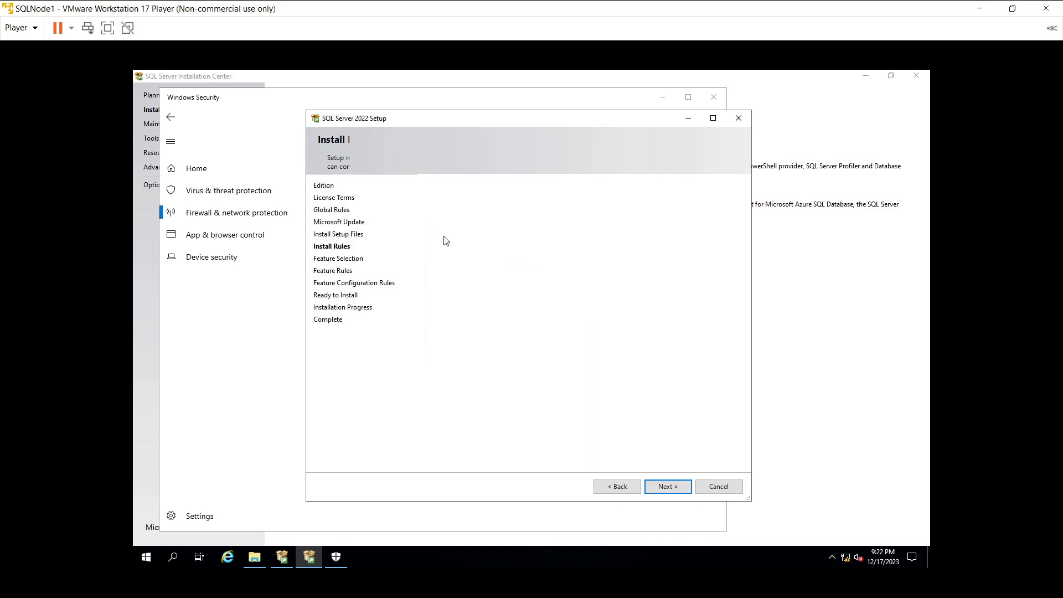
pyautogui.click(442, 235)
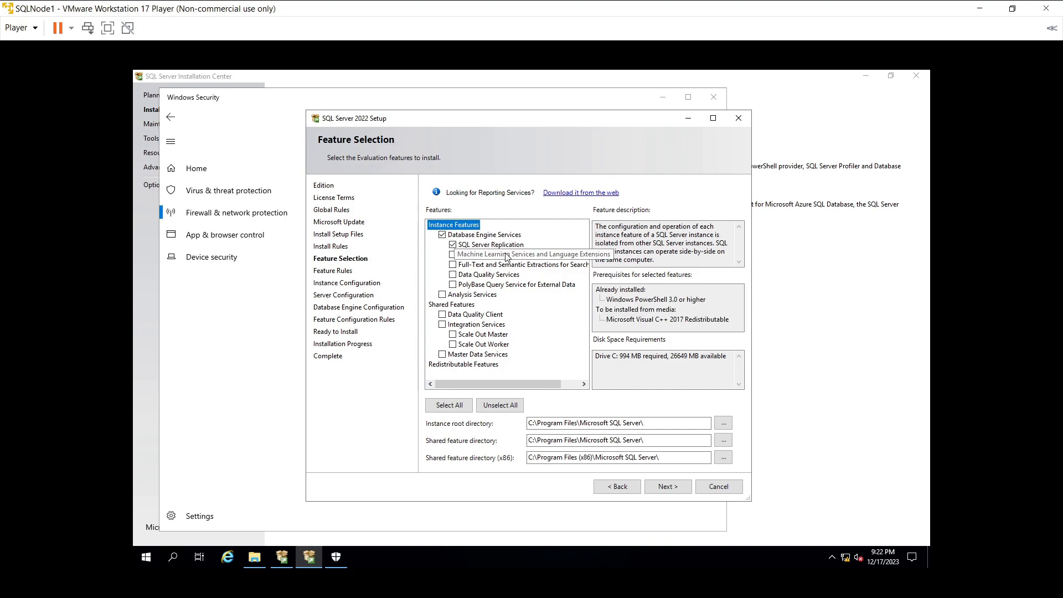
pyautogui.click(658, 487)
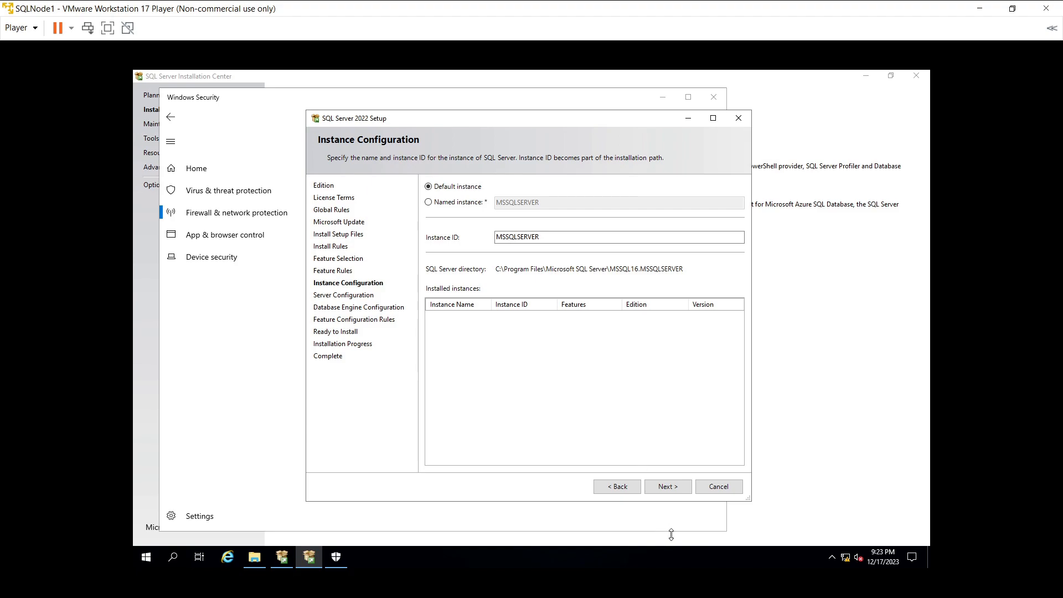
# Step: Keep the default instance and default service accounts, advancing to Database Engine Configuration
pyautogui.click(662, 488)
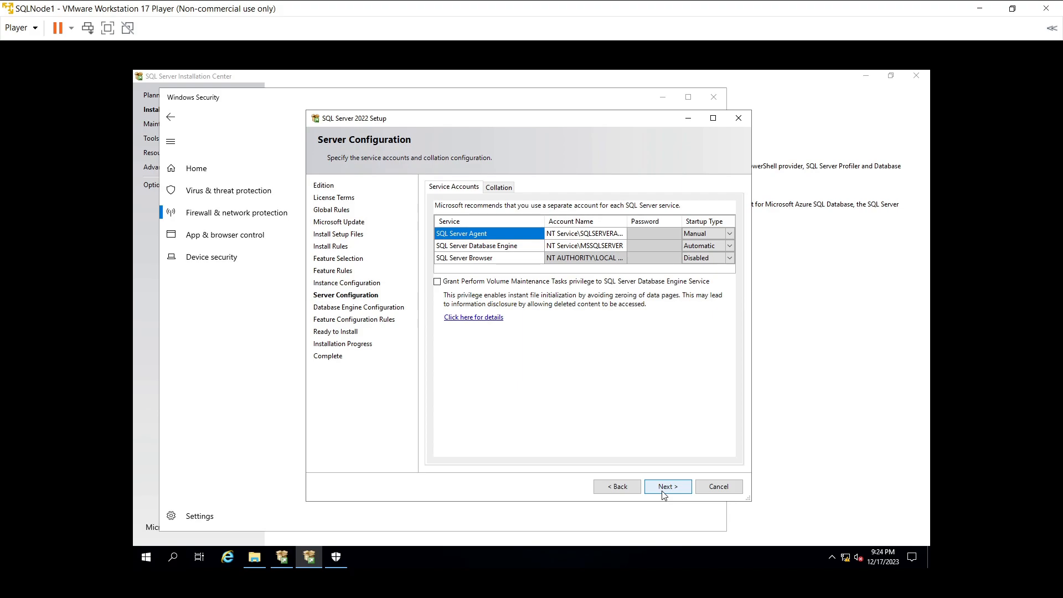
pyautogui.click(662, 490)
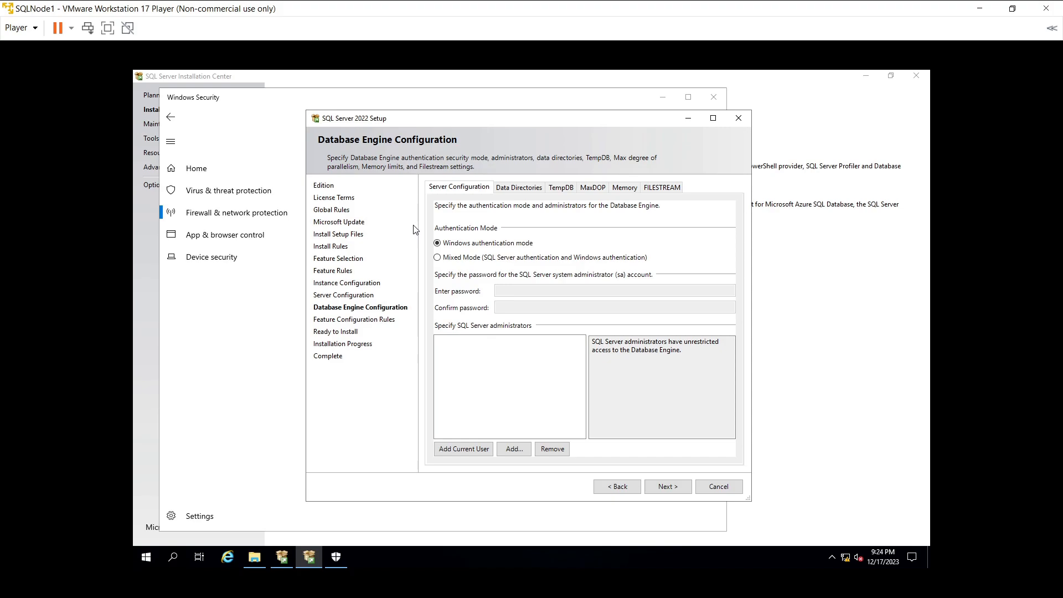
# Step: Switch to Mixed Mode authentication and enter and confirm the sa account password
pyautogui.click(449, 259)
pyautogui.click(532, 292)
pyautogui.write('P@ssw0rd')
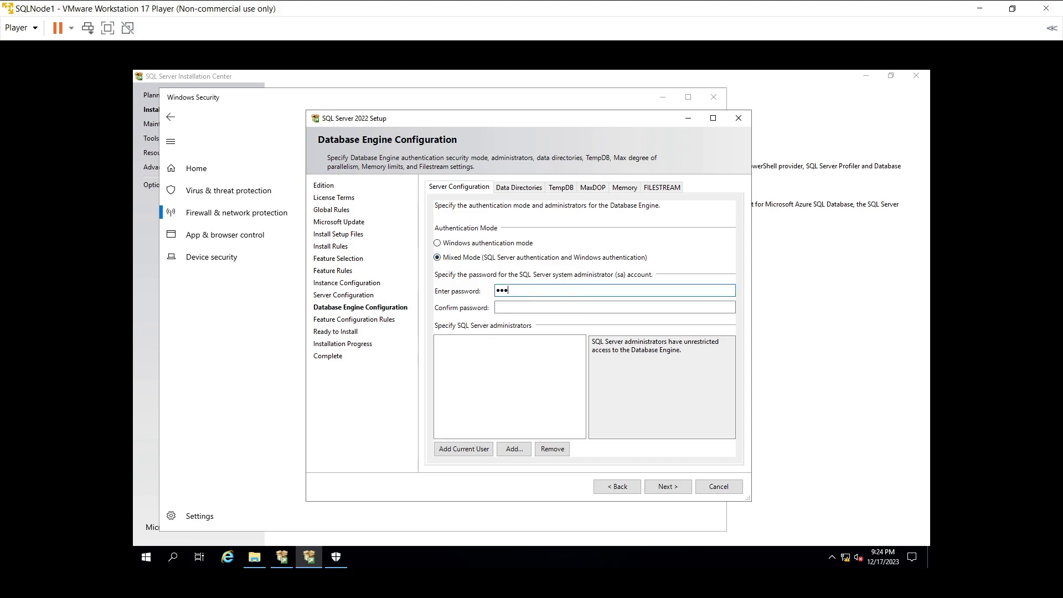
pyautogui.write('1')
pyautogui.press('Tab')
pyautogui.write('P@ss')
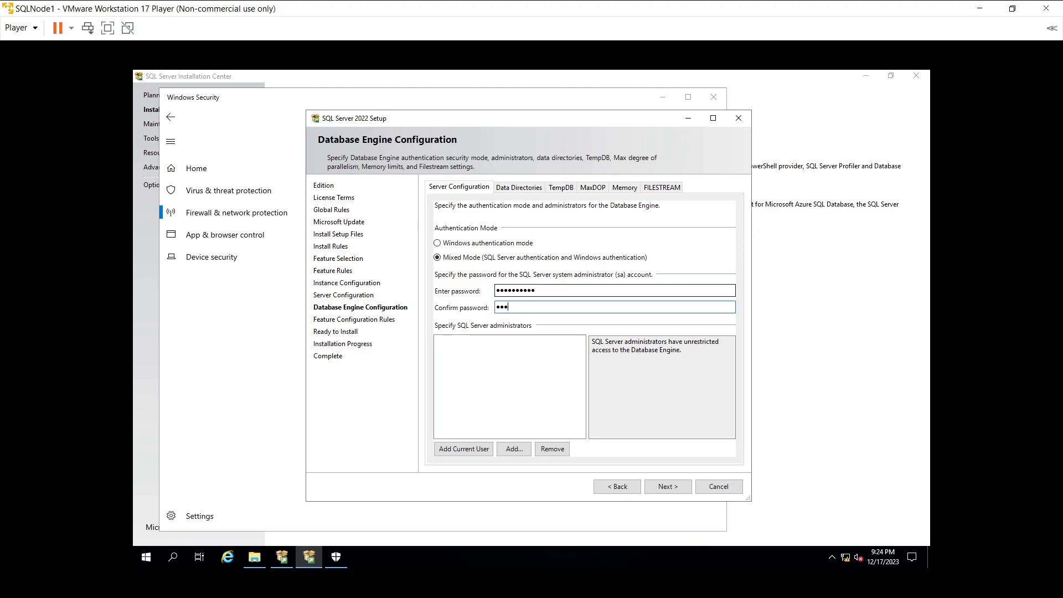
pyautogui.press('BackSpace')
pyautogui.press('BackSpace')
pyautogui.press('BackSpace')
pyautogui.write('P@ssw')
pyautogui.press('BackSpace')
pyautogui.press('BackSpace')
pyautogui.press('BackSpace')
pyautogui.press('BackSpace')
pyautogui.write('P@ssw0rd12')
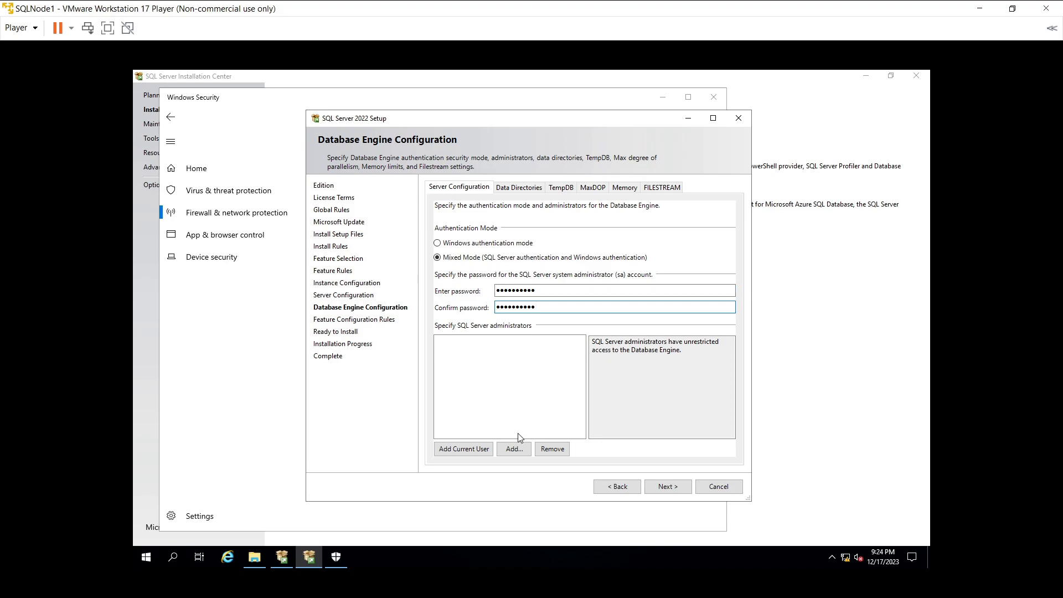
# Step: Add the domain user account as a SQL Server administrator after resolving its name
pyautogui.click(516, 449)
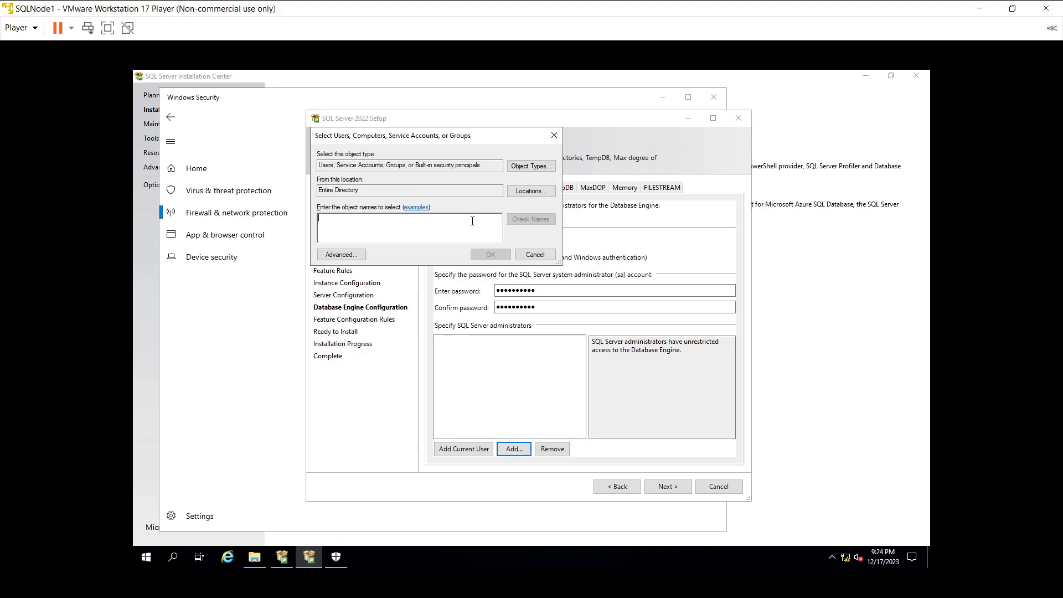
pyautogui.write('sagars')
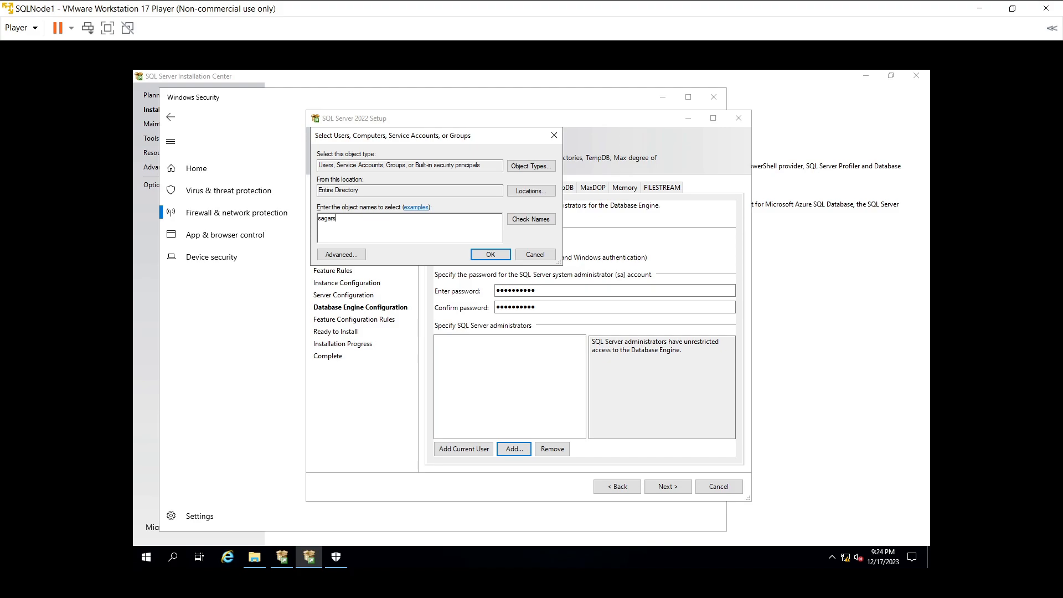
pyautogui.click(530, 219)
pyautogui.click(490, 254)
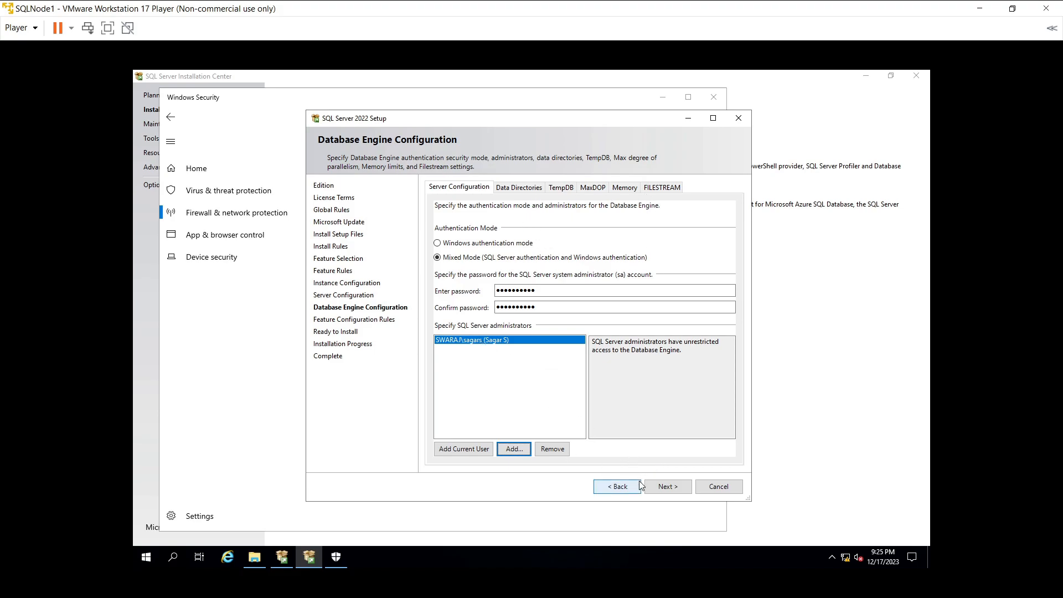
# Step: Accept the Database Engine settings and start the SQL Server 2022 installation
pyautogui.click(653, 487)
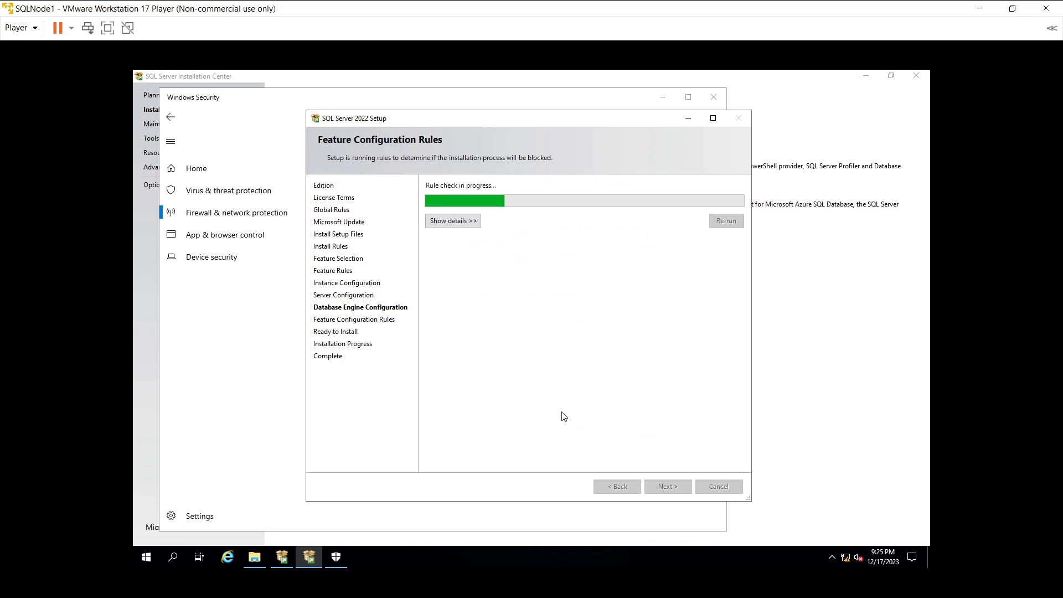
pyautogui.click(669, 486)
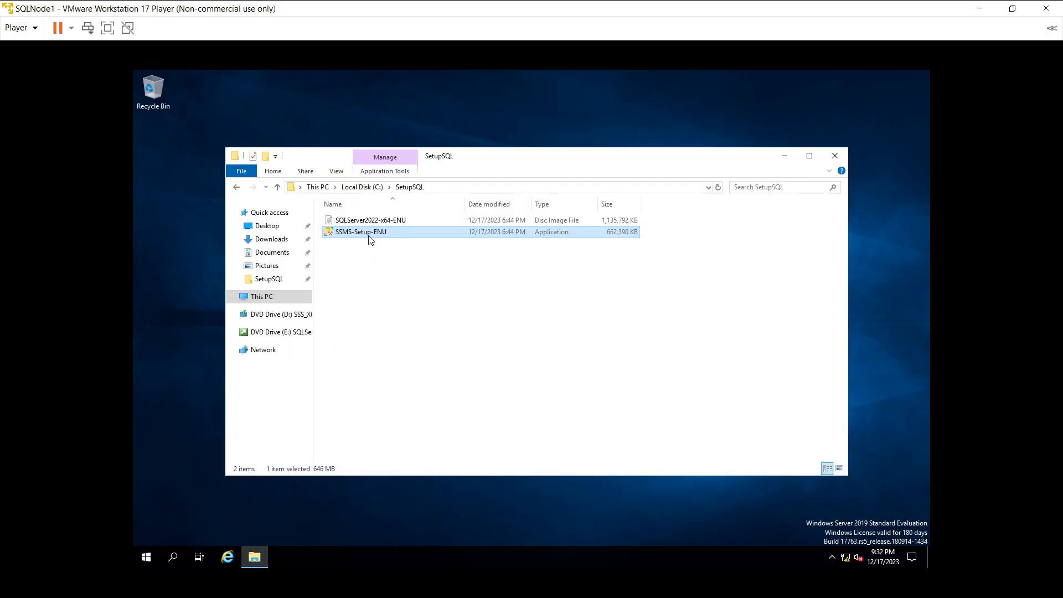
# Step: Cancel the accidental rename and run SSMS-Setup-ENU, approving UAC with administrator credentials
pyautogui.press('F2')
pyautogui.click(387, 288)
pyautogui.doubleClick(362, 233)
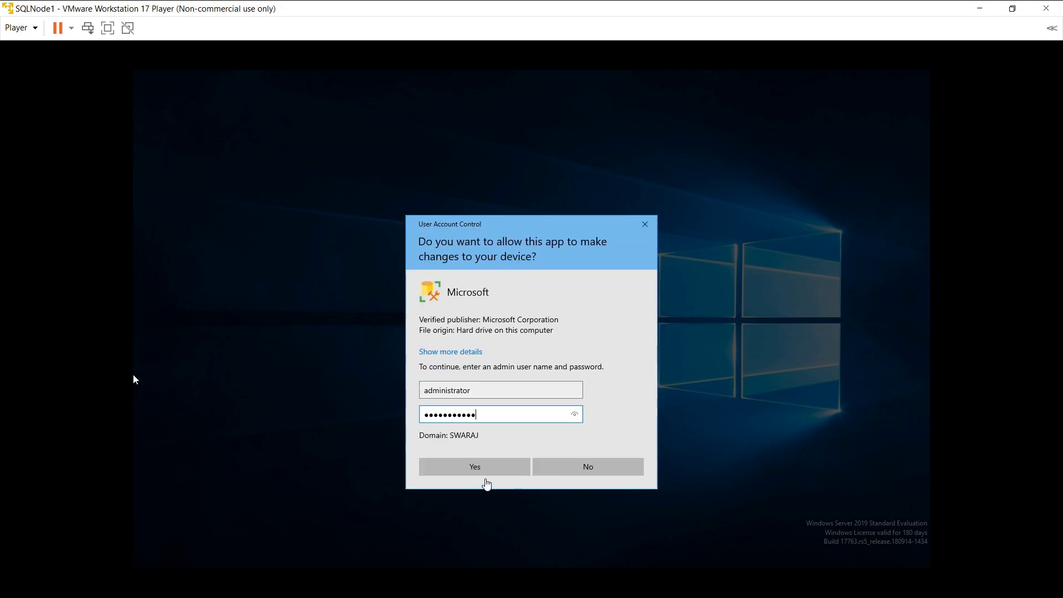
pyautogui.click(478, 470)
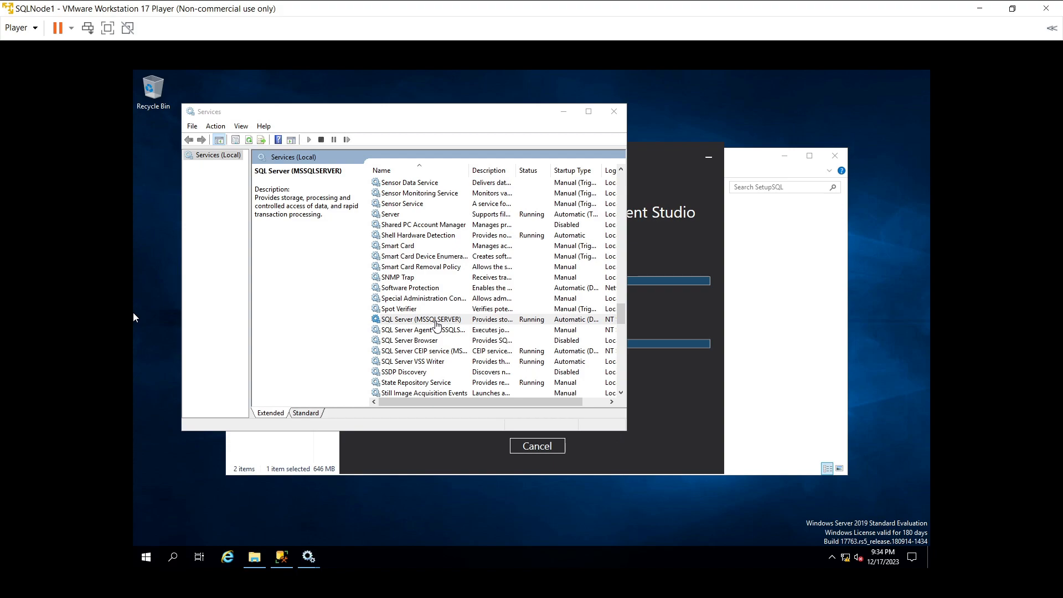
# Step: Check that SQL Server (MSSQLSERVER) shows Running in Services, then return to the SSMS installer
pyautogui.click(437, 324)
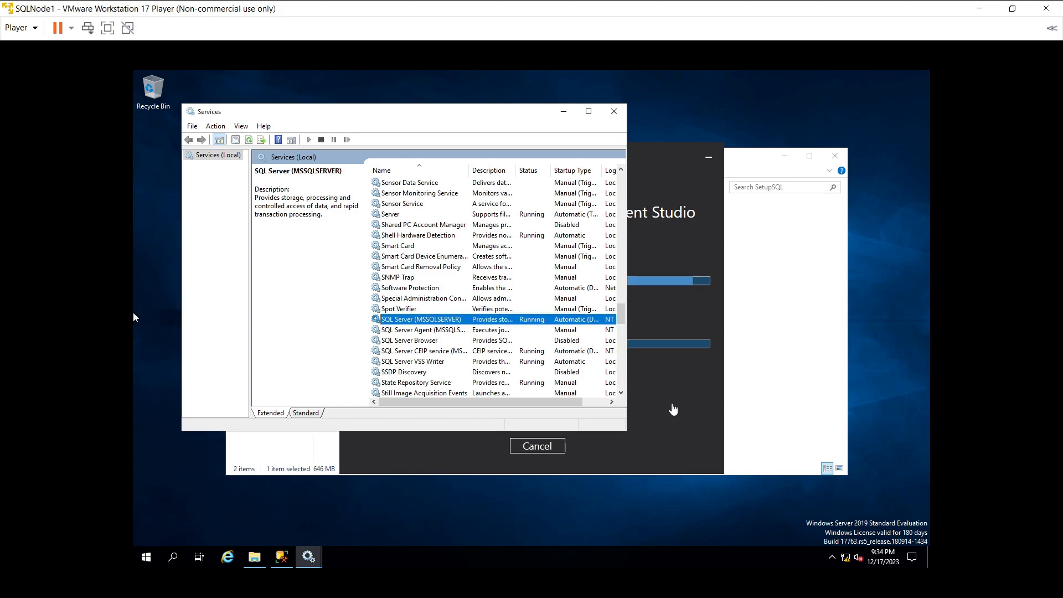
pyautogui.click(672, 404)
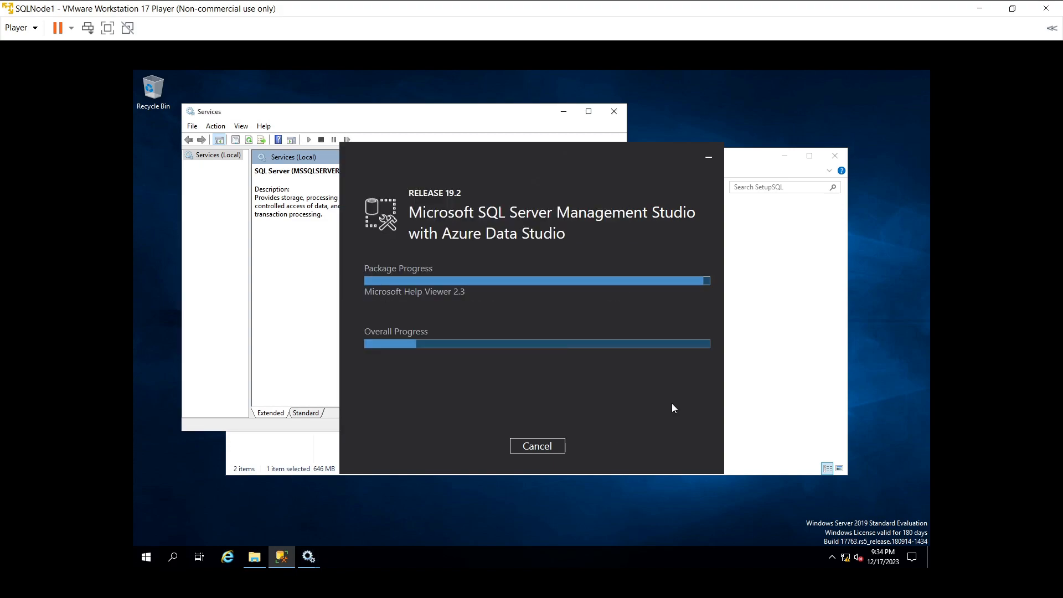